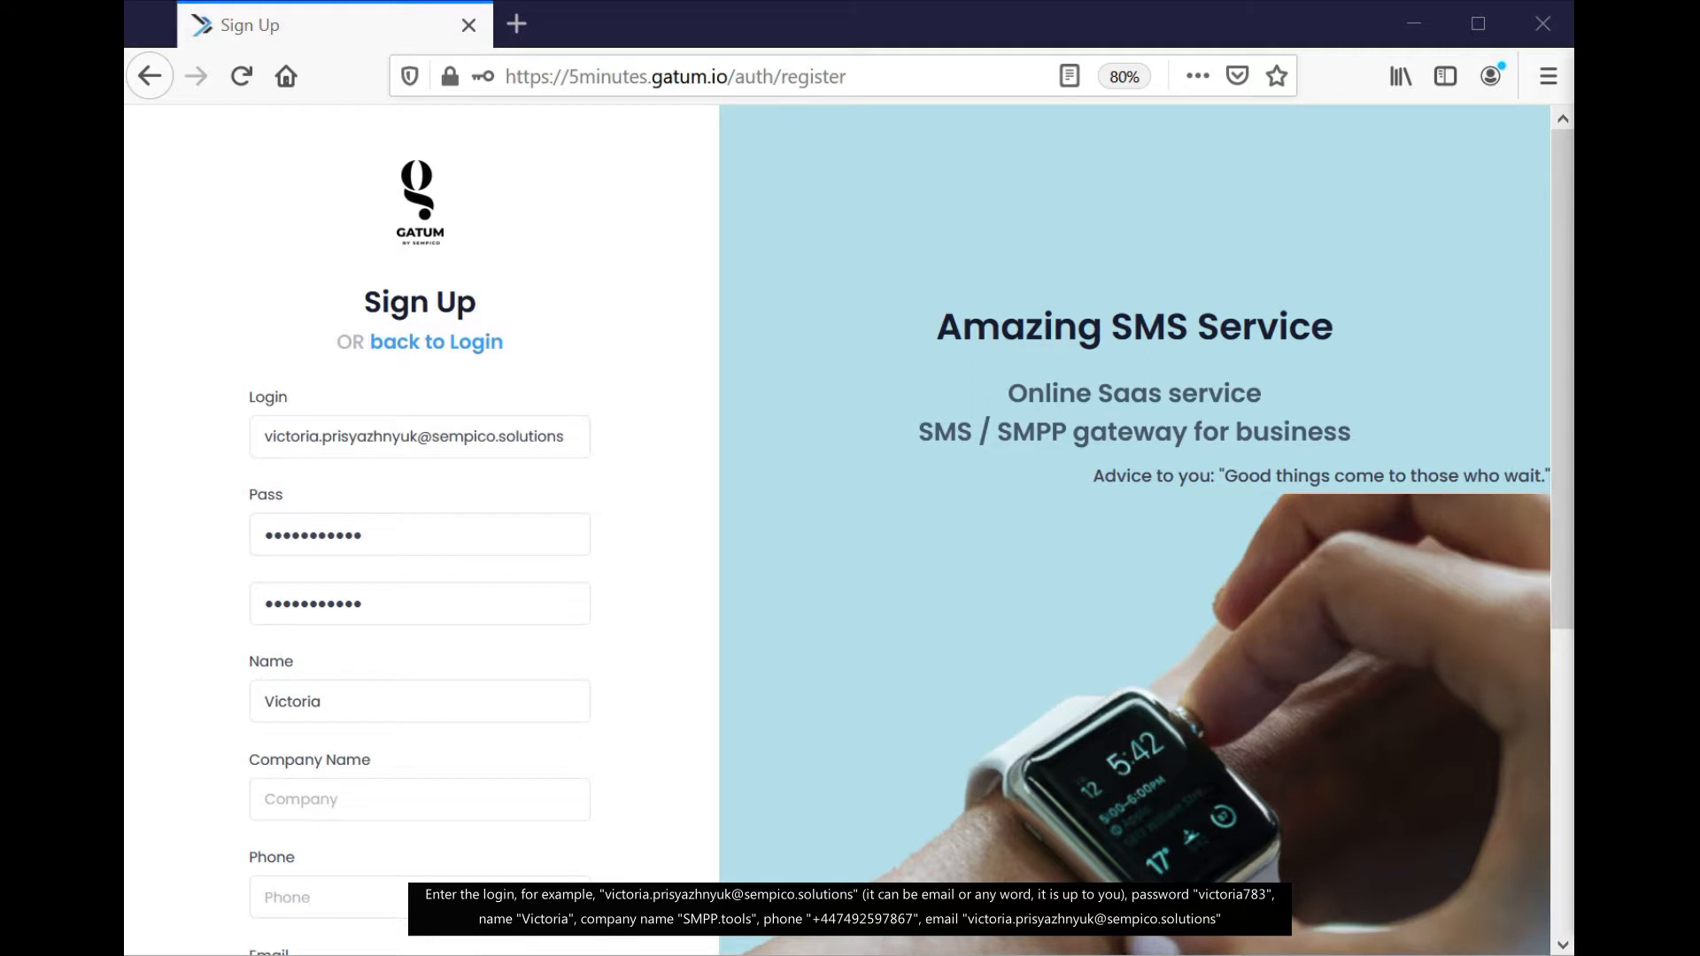
Enter company name SMPP.tools, the contact phone number and the contact e-mail
click(508, 796)
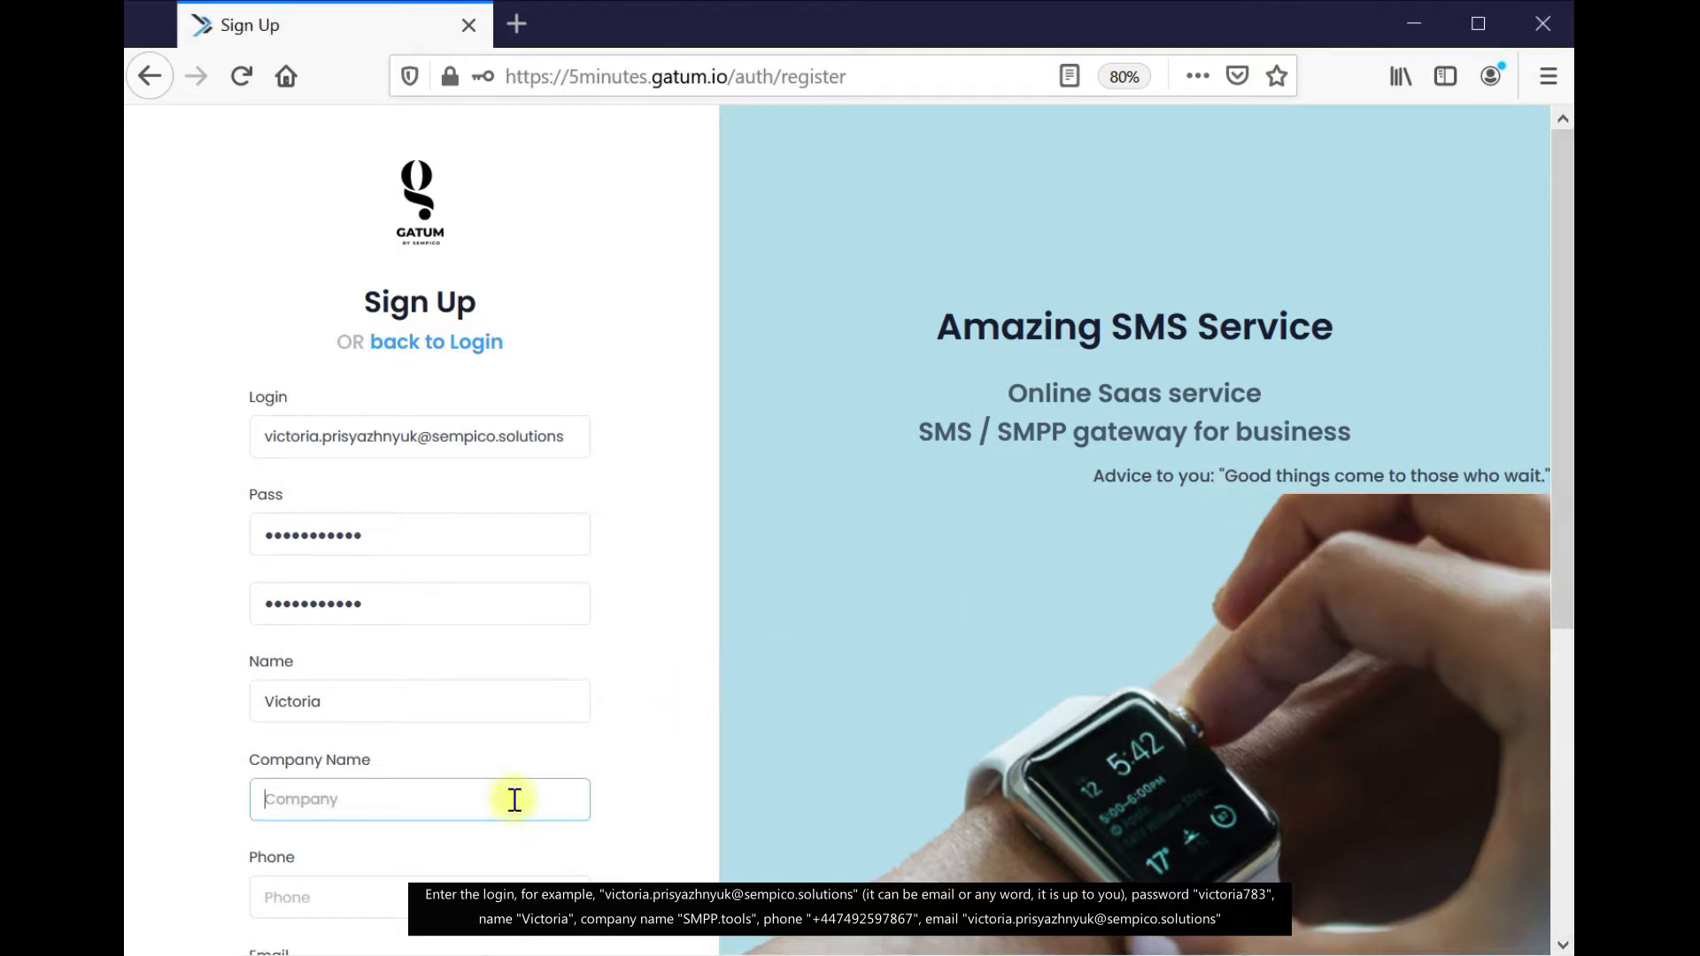
text(SMPP.tools)
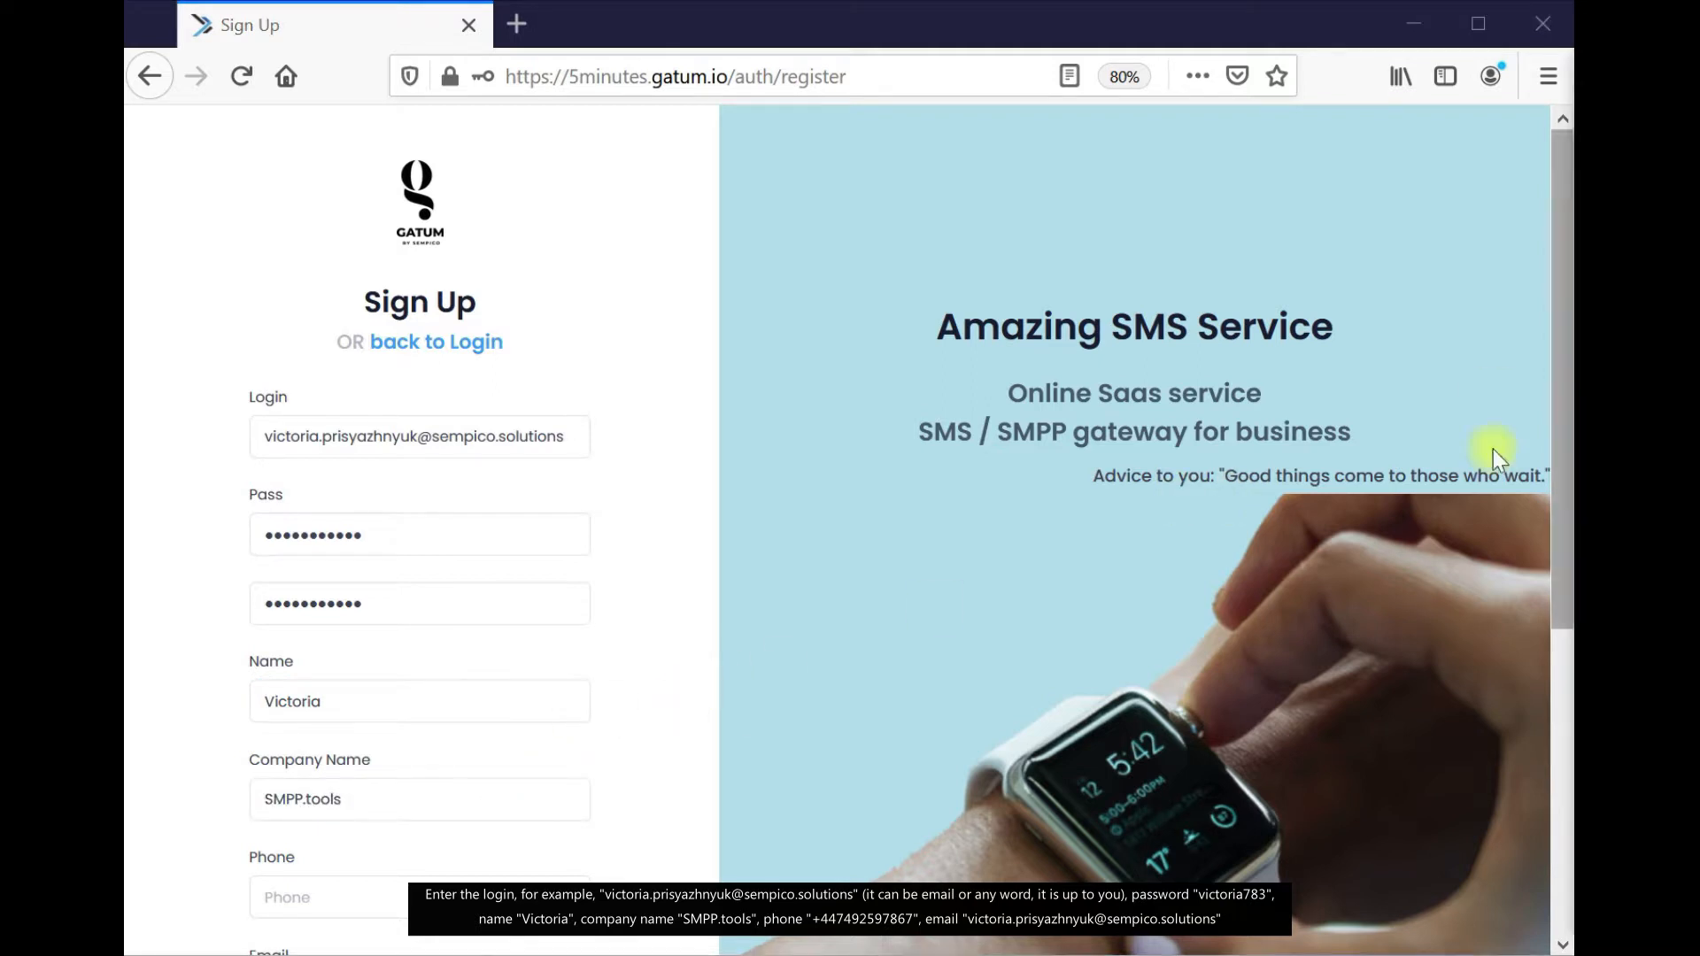
click(440, 881)
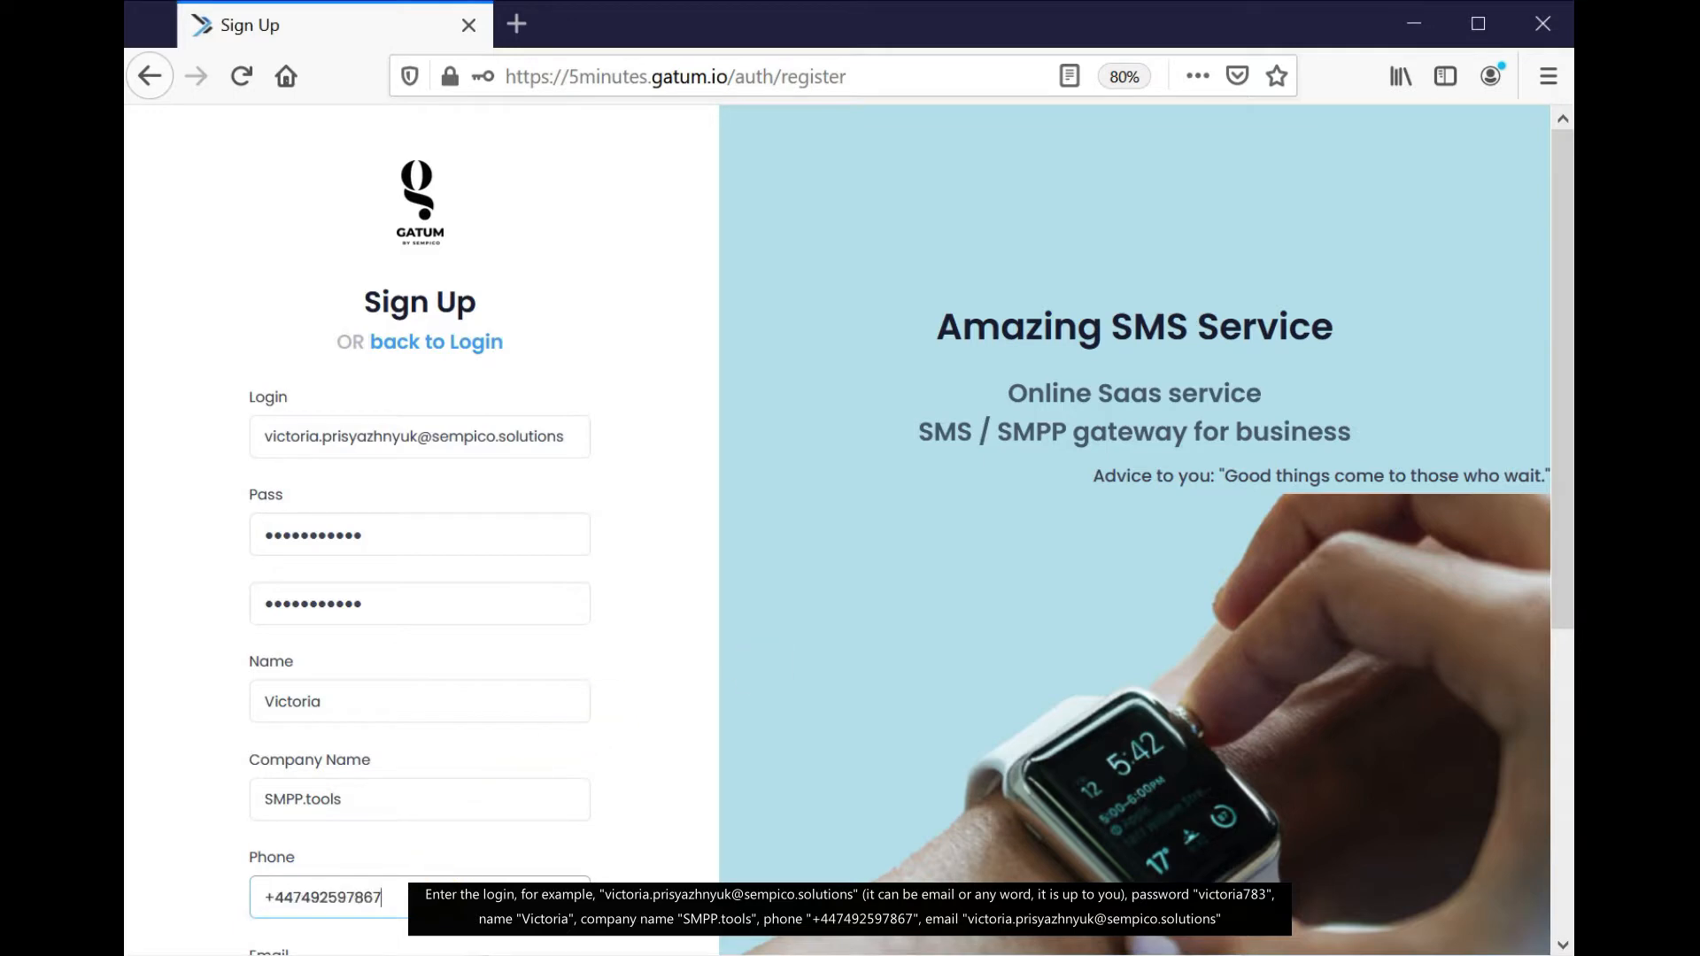
click(1564, 245)
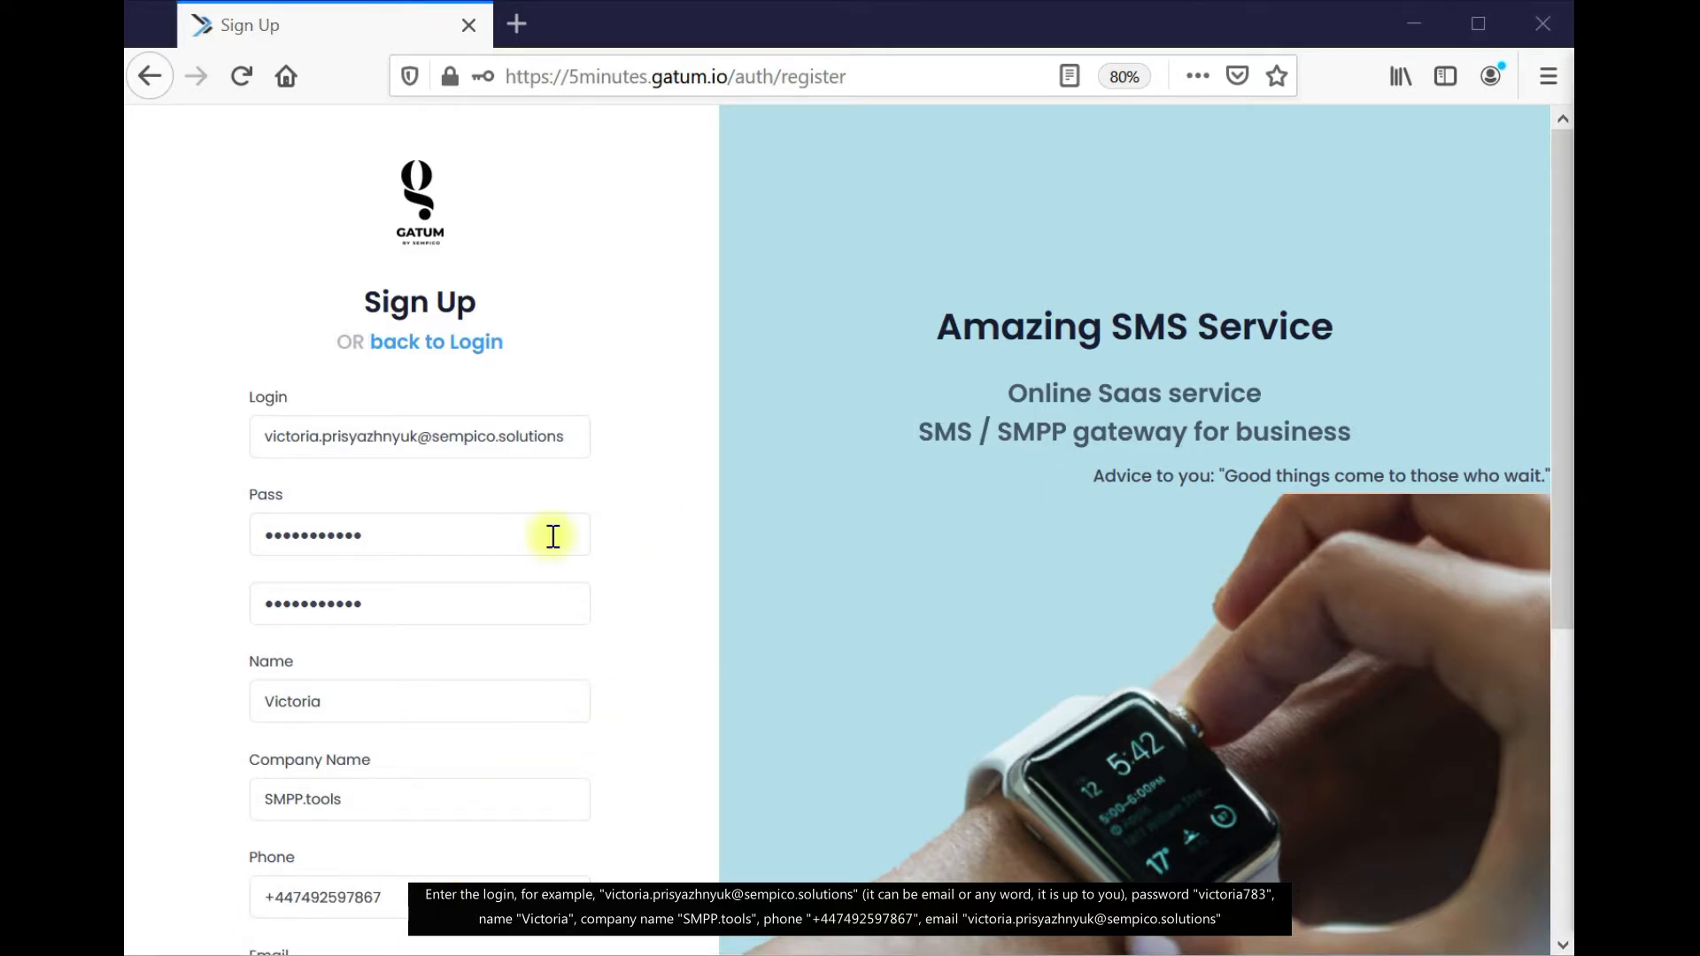
scroll(372, 740, down, 3)
click(357, 763)
Accept the terms, pass the not-a-robot check and submit the registration
scroll(390, 655, down, 3)
click(280, 579)
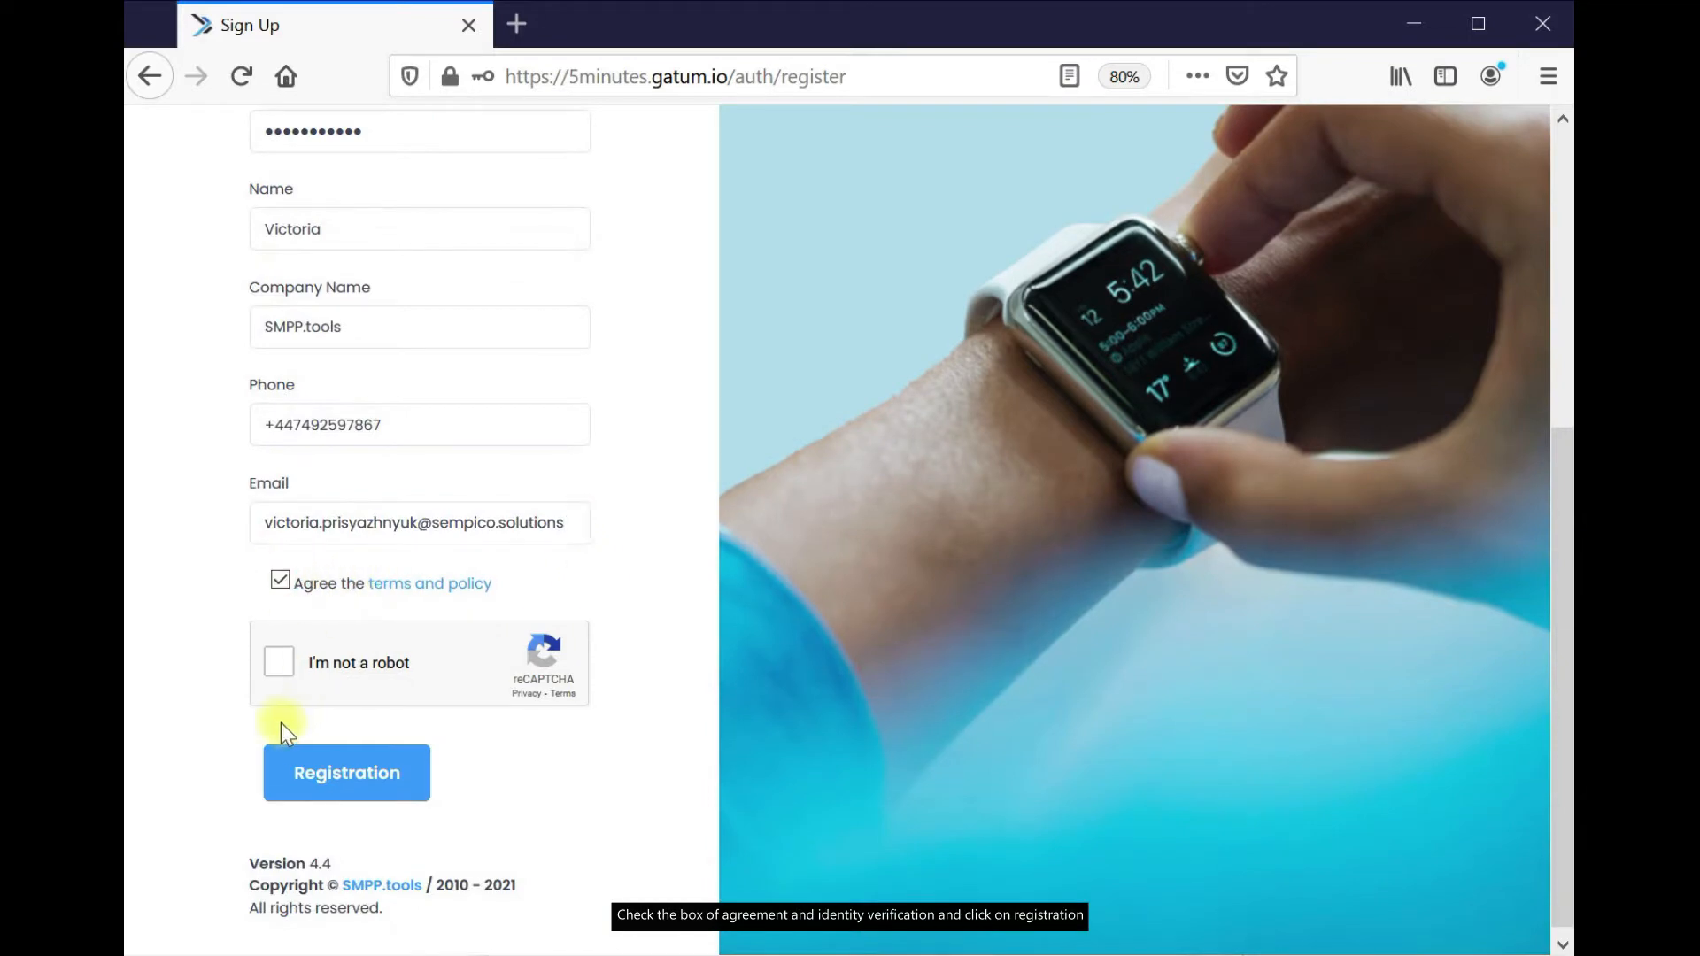
click(278, 664)
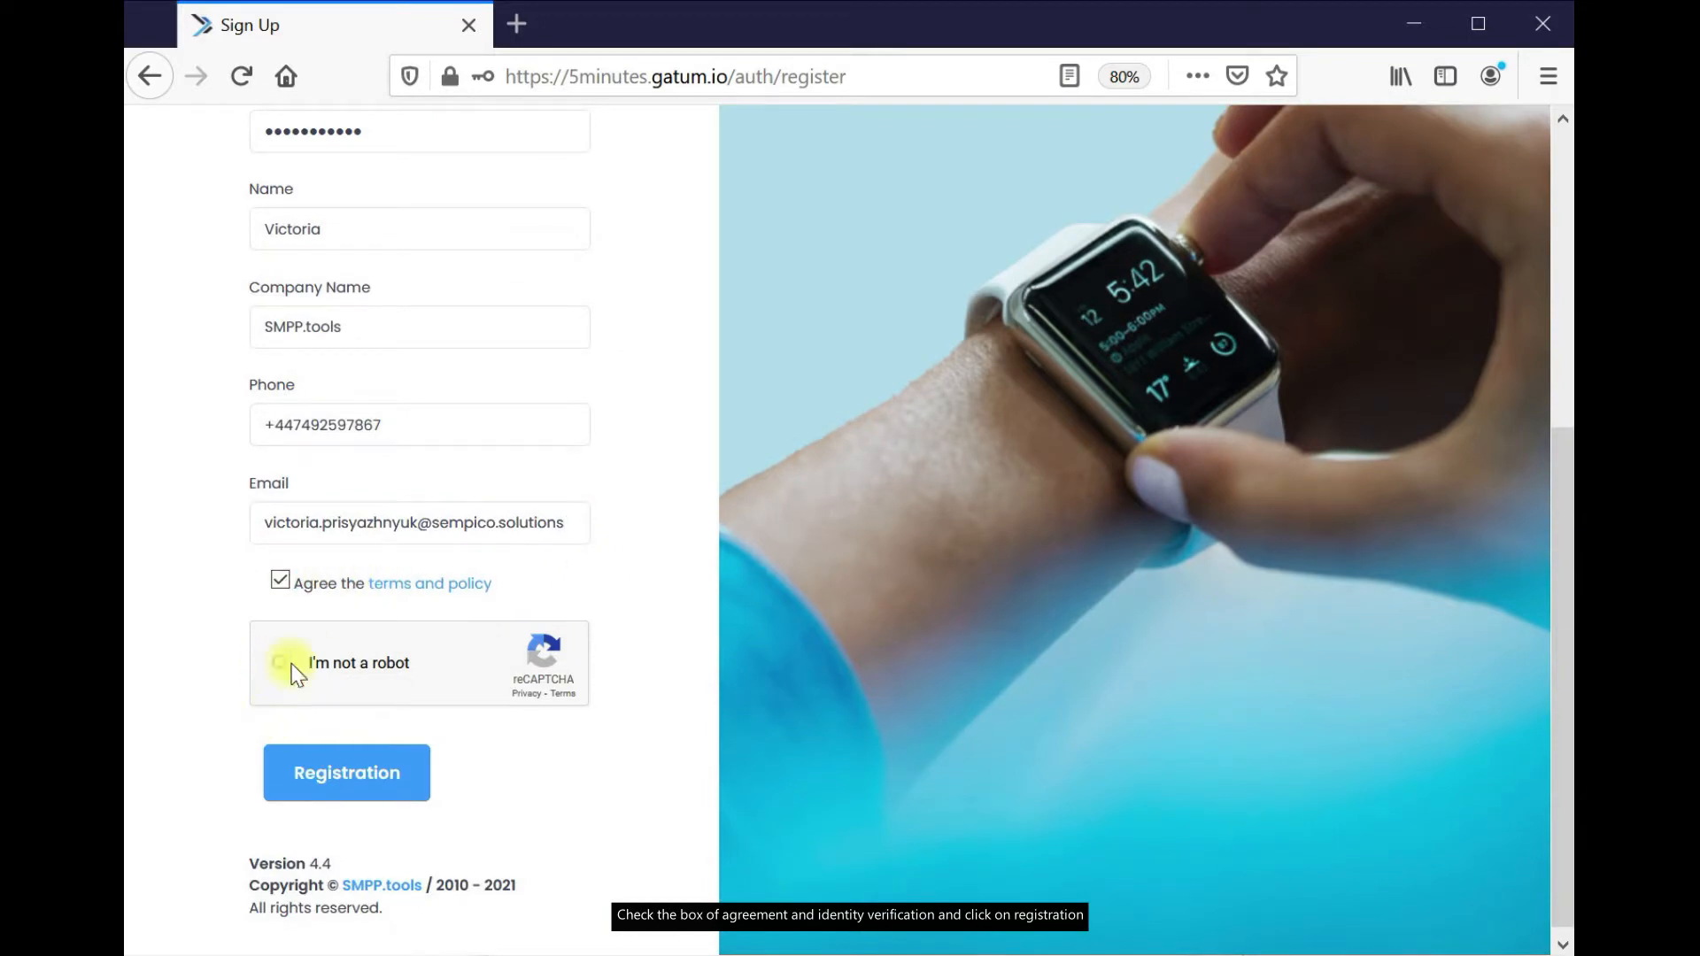
click(321, 774)
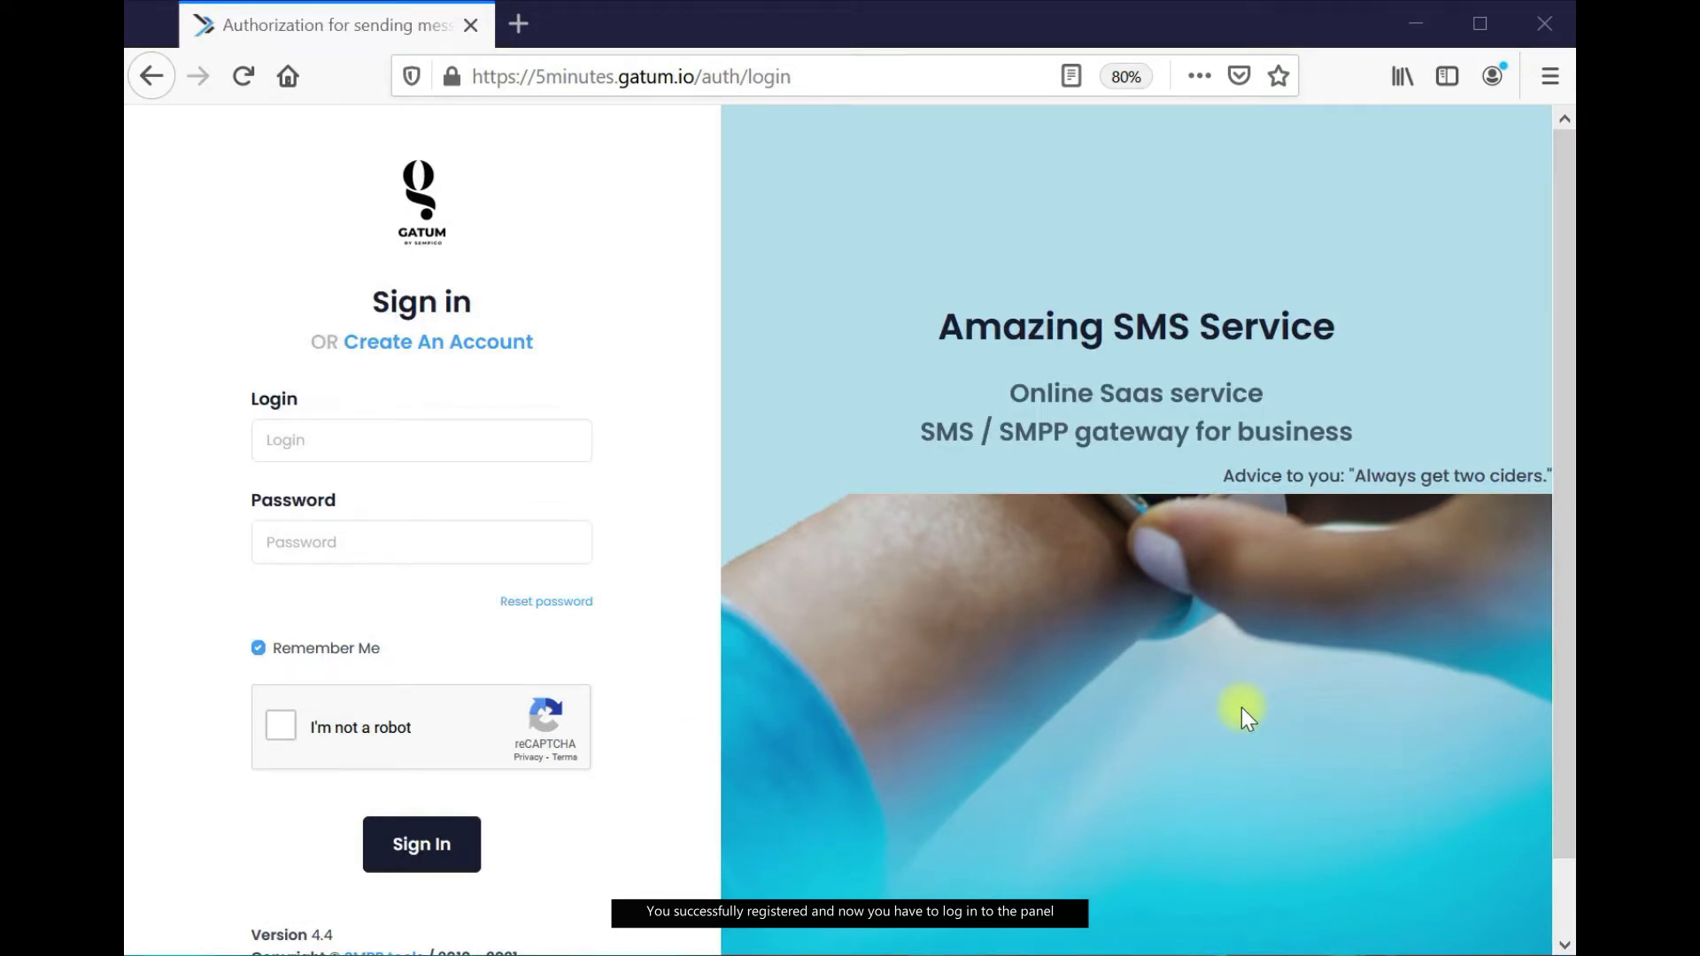
Sign in with the saved login e-mail and password after the captcha, declining Firefox's save prompt
click(364, 435)
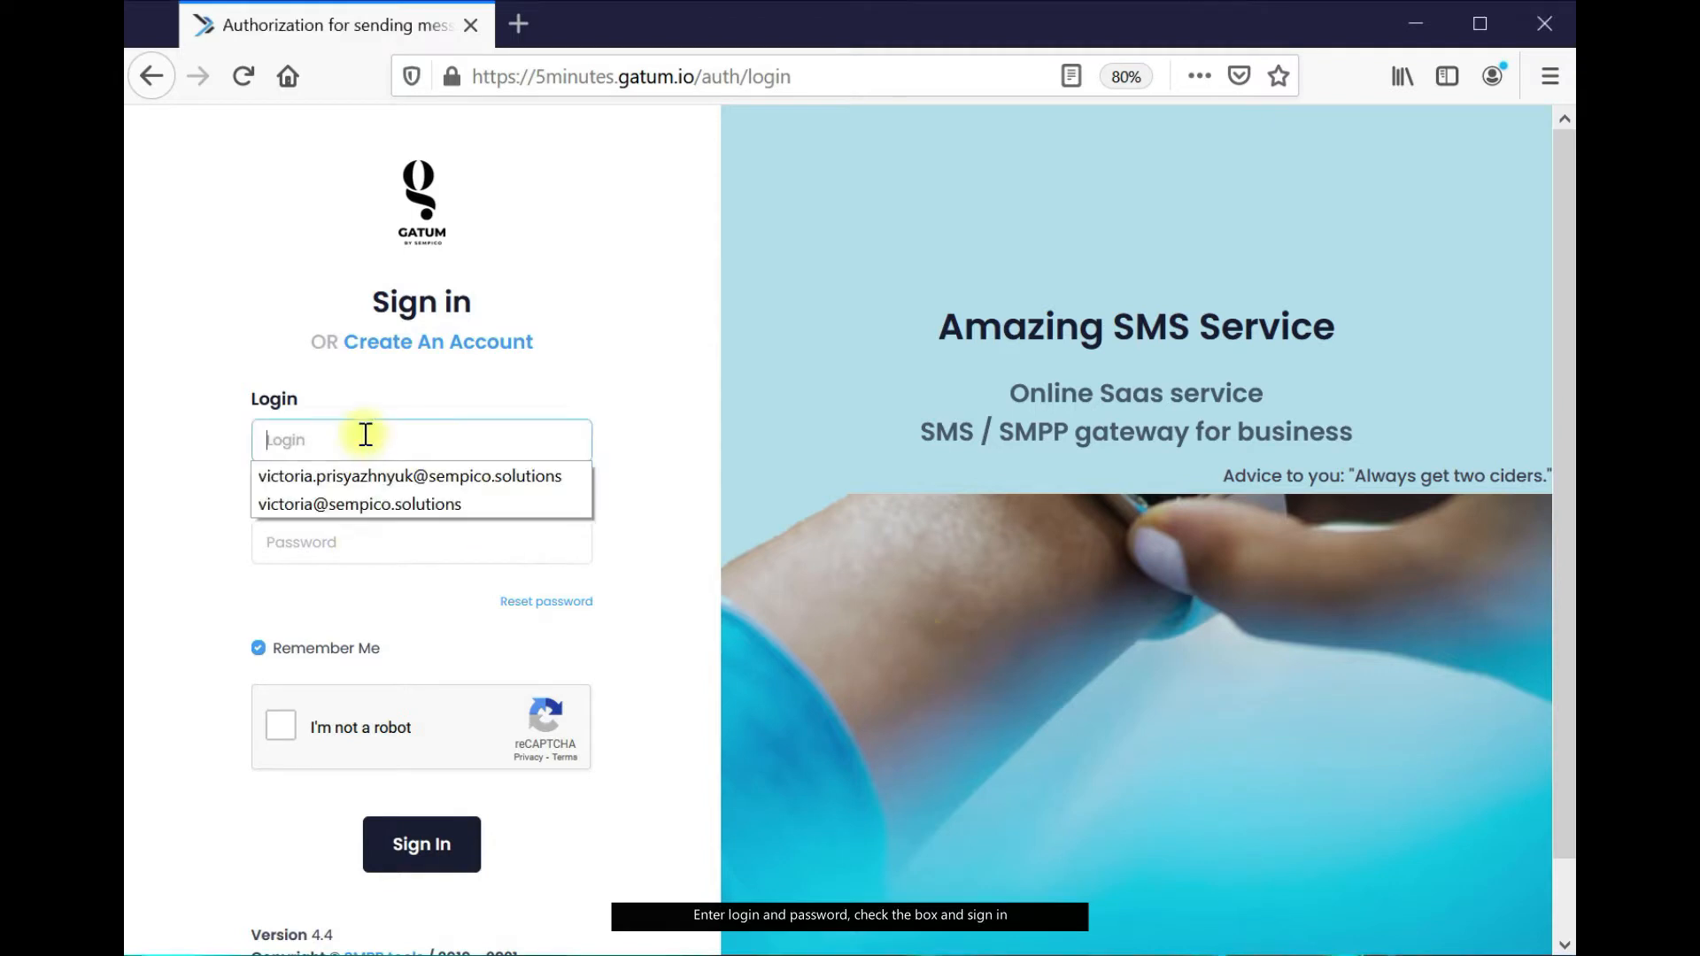
key(ctrl+v)
click(1590, 284)
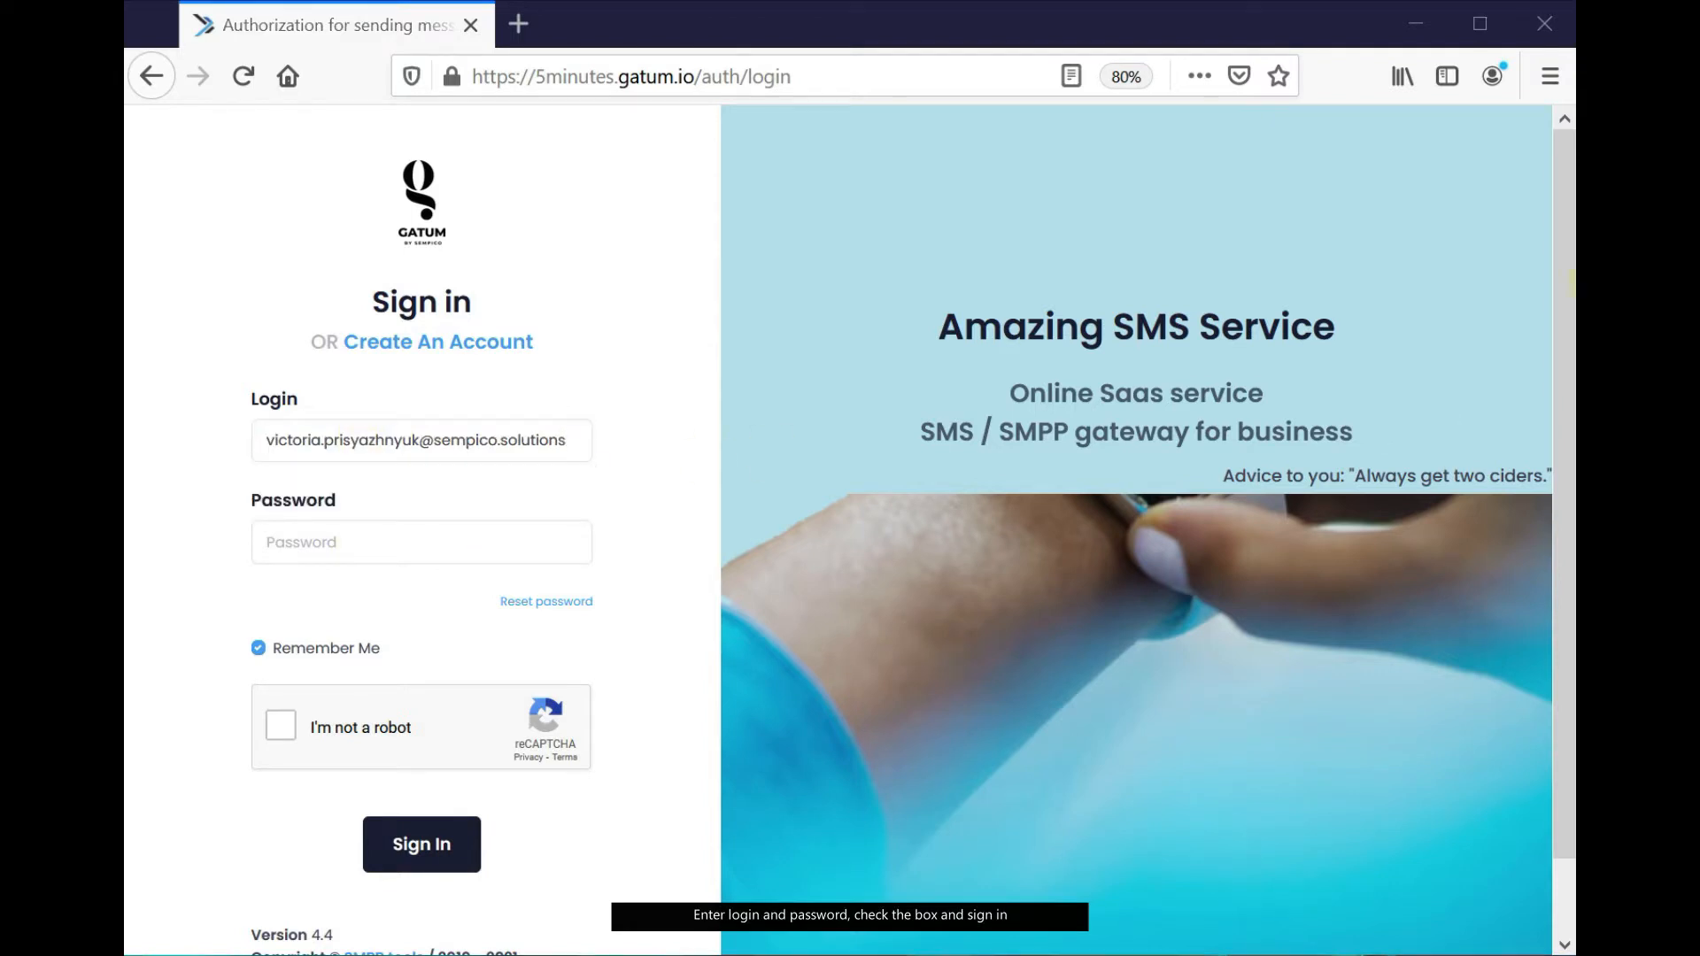
click(428, 543)
key(ctrl+v)
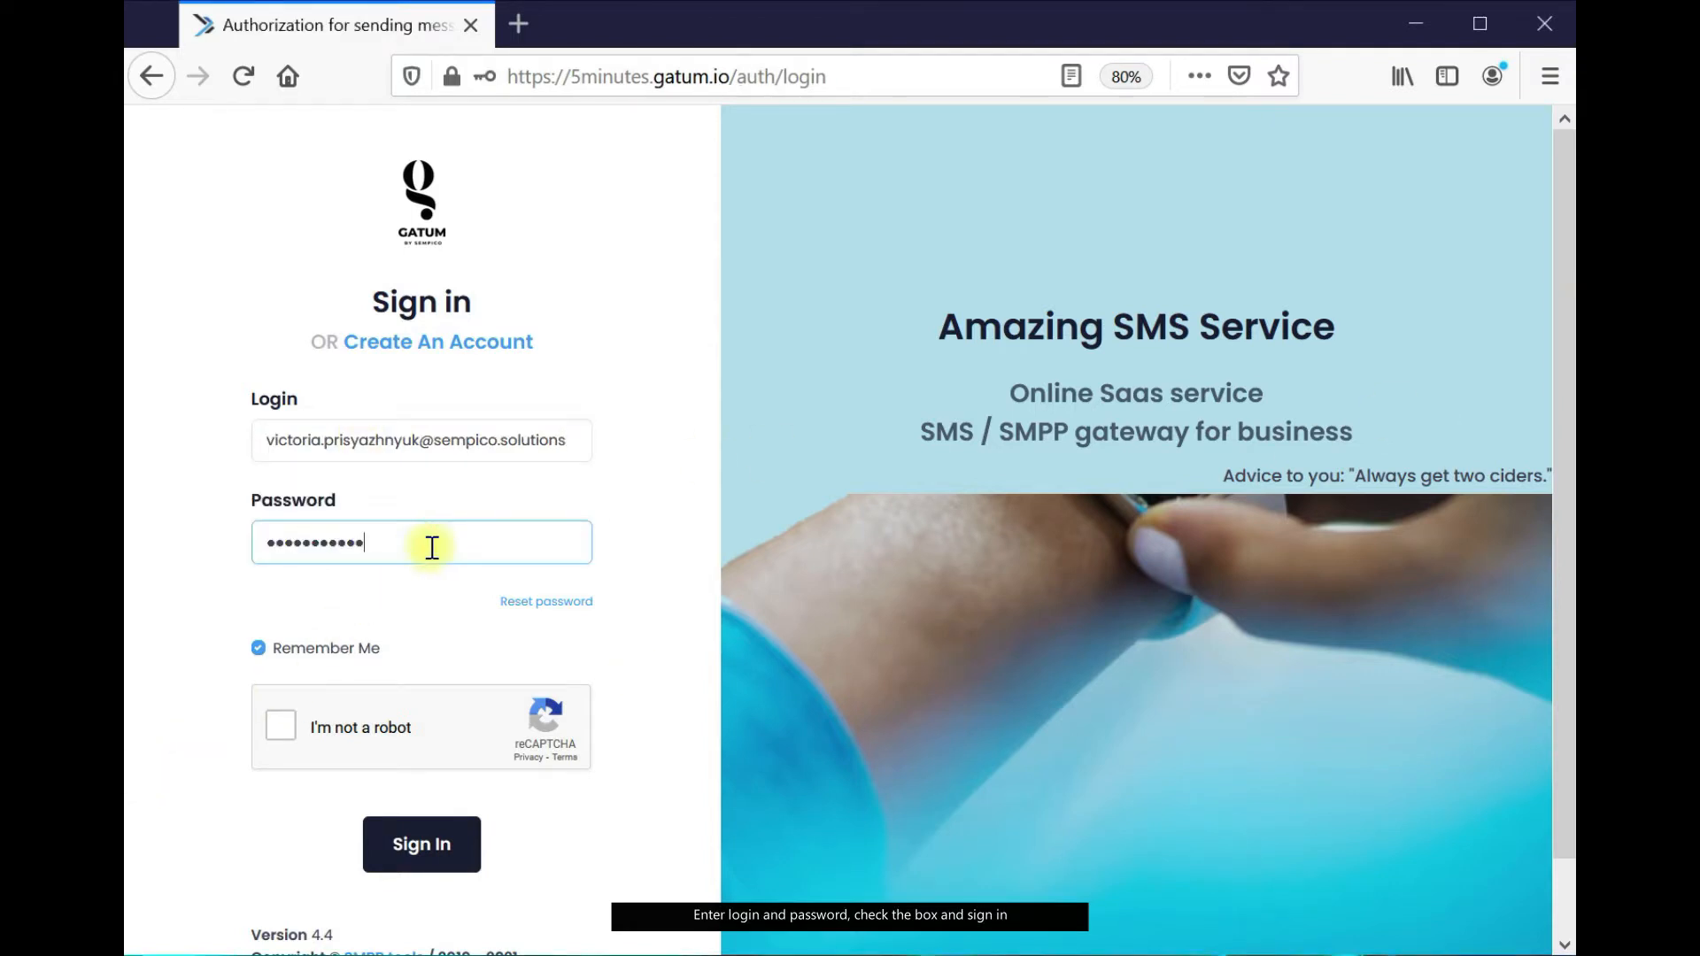
click(280, 728)
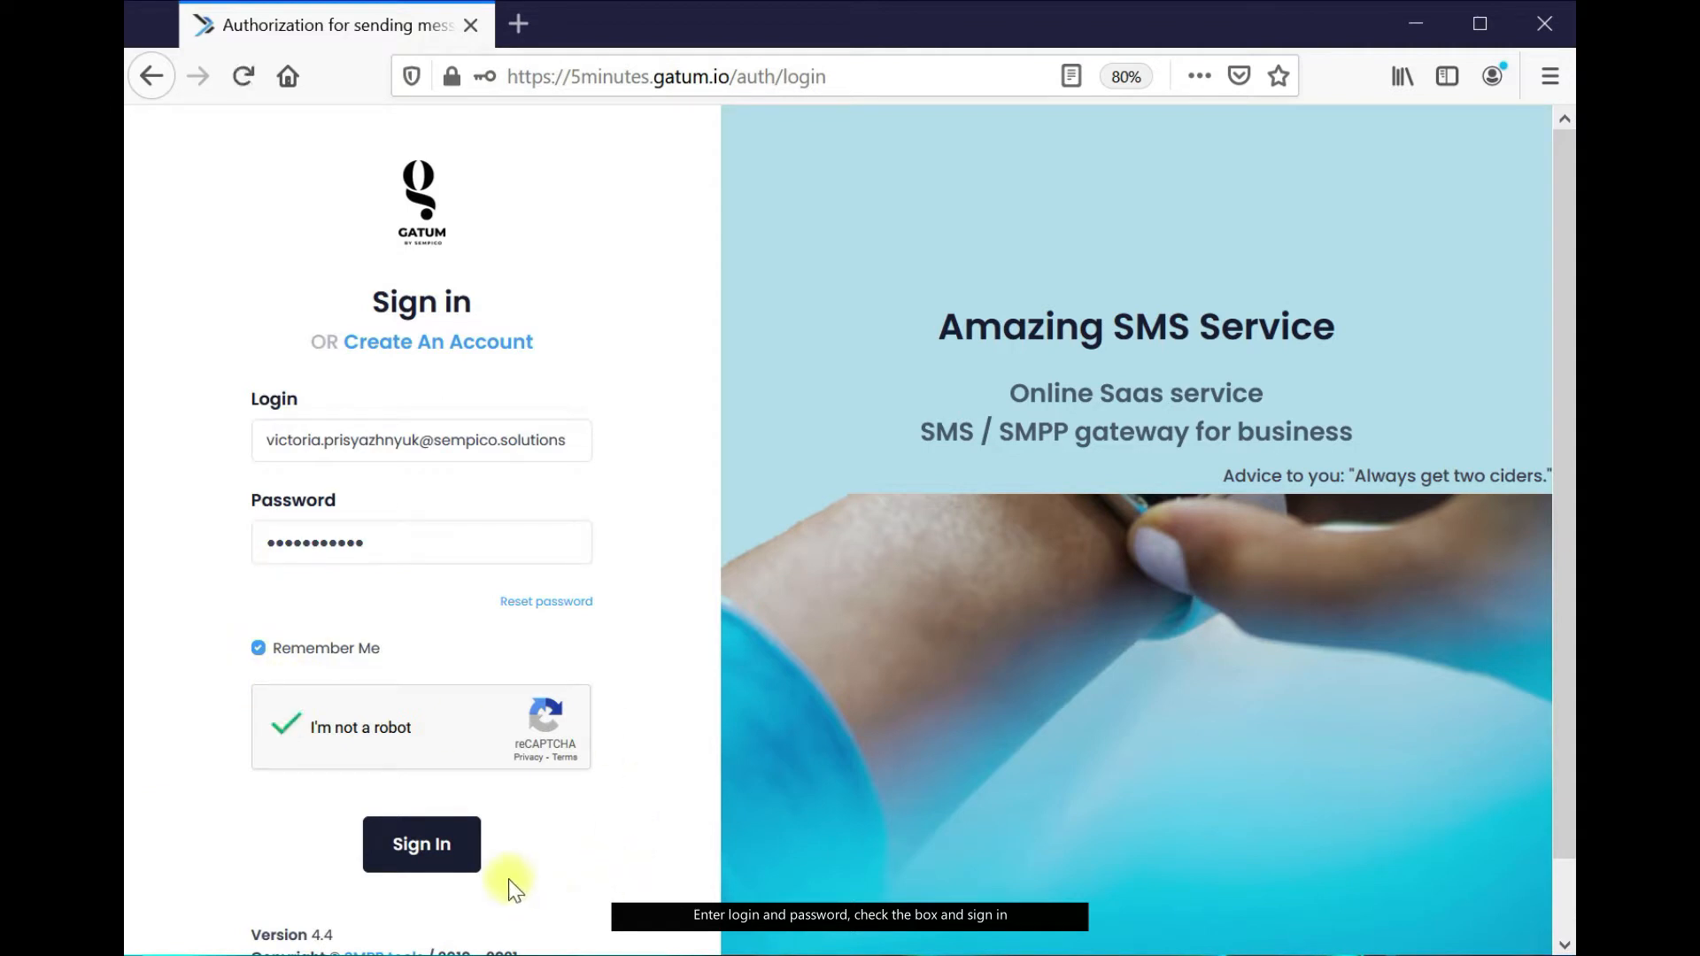
click(430, 853)
click(770, 344)
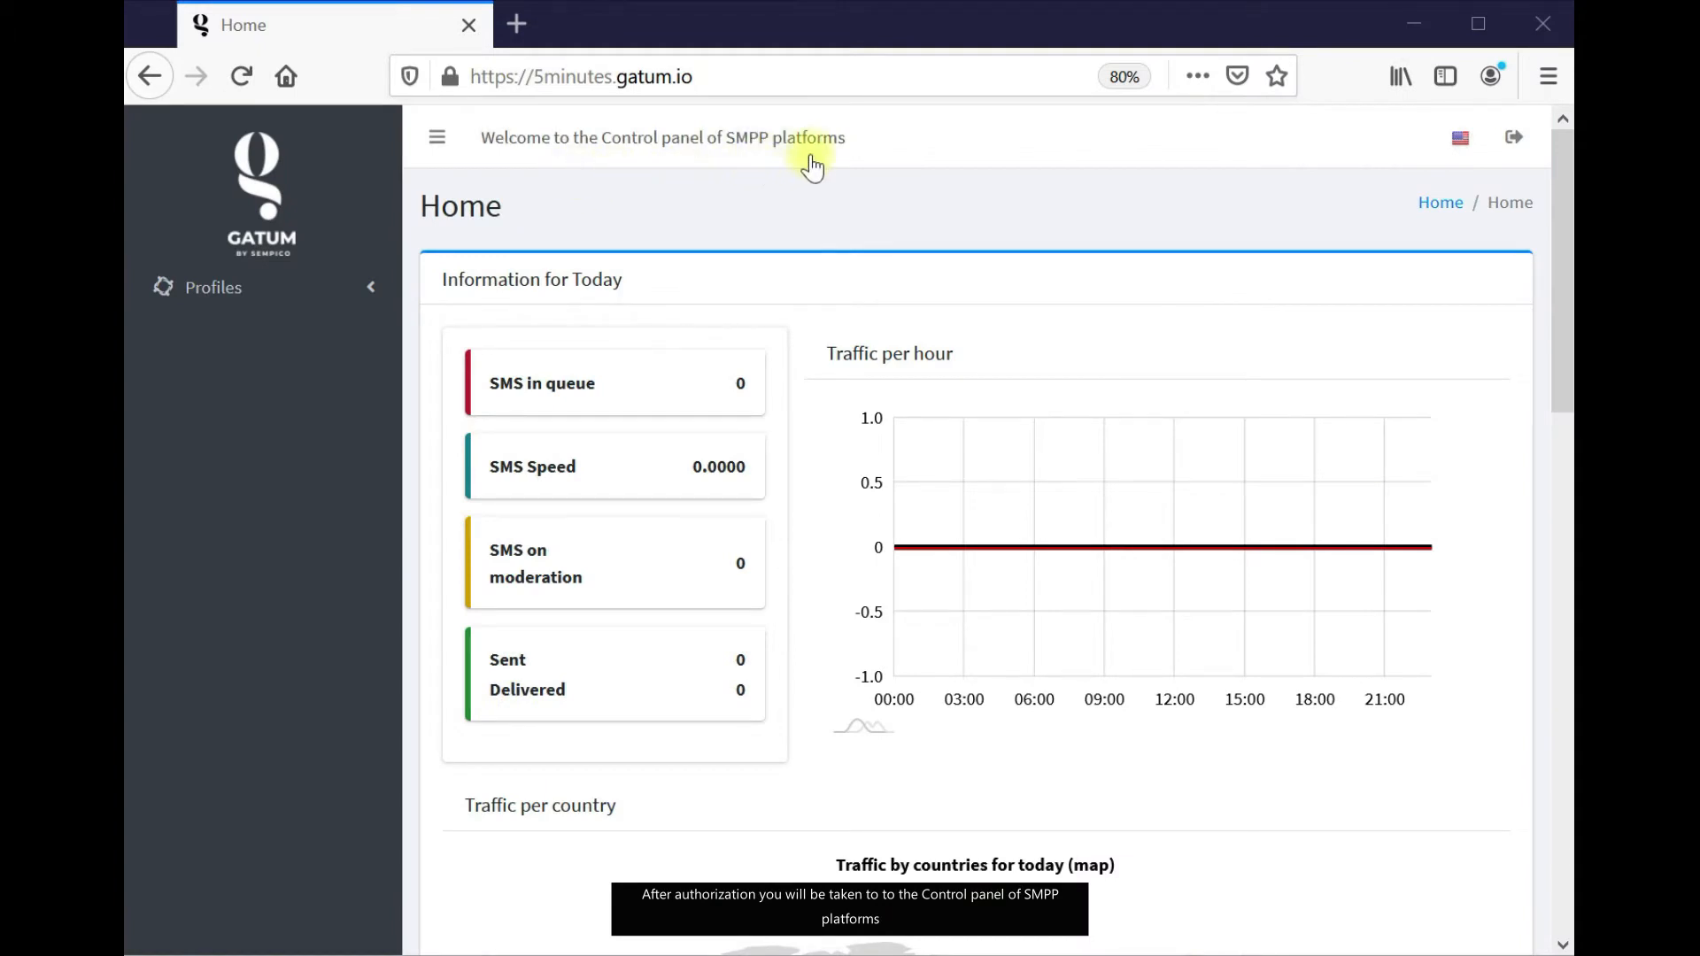
Create a new TM server named SMPP.tools with company name SMPP TOOLS LTD
click(345, 286)
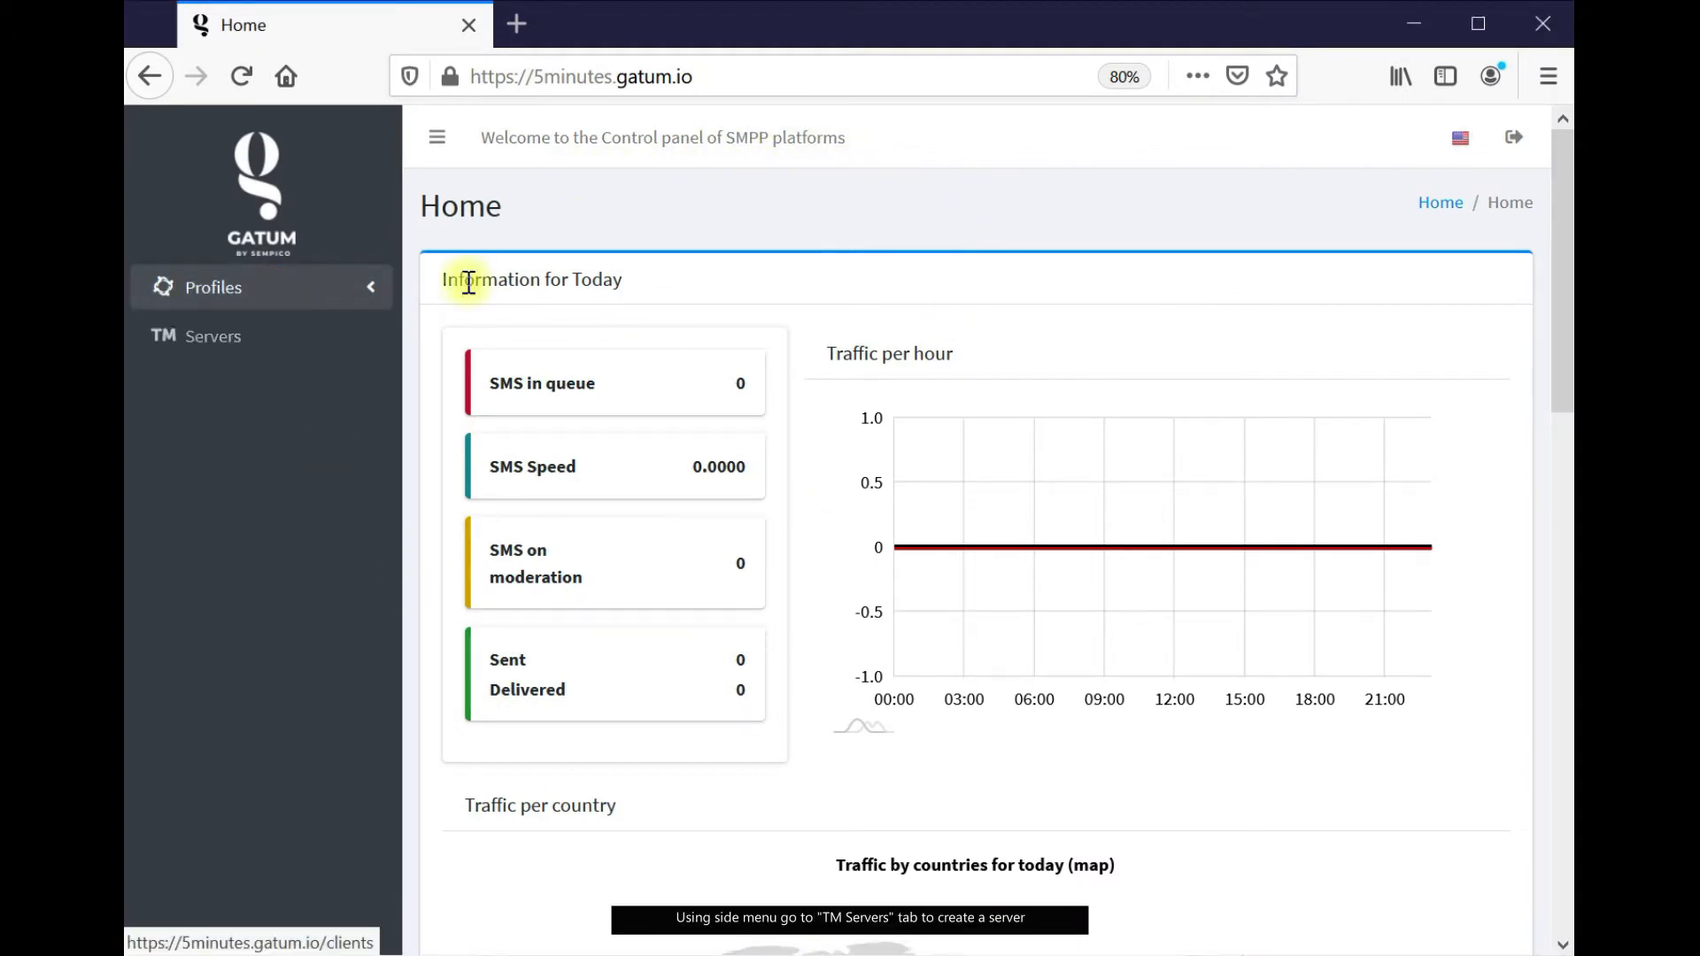
click(218, 348)
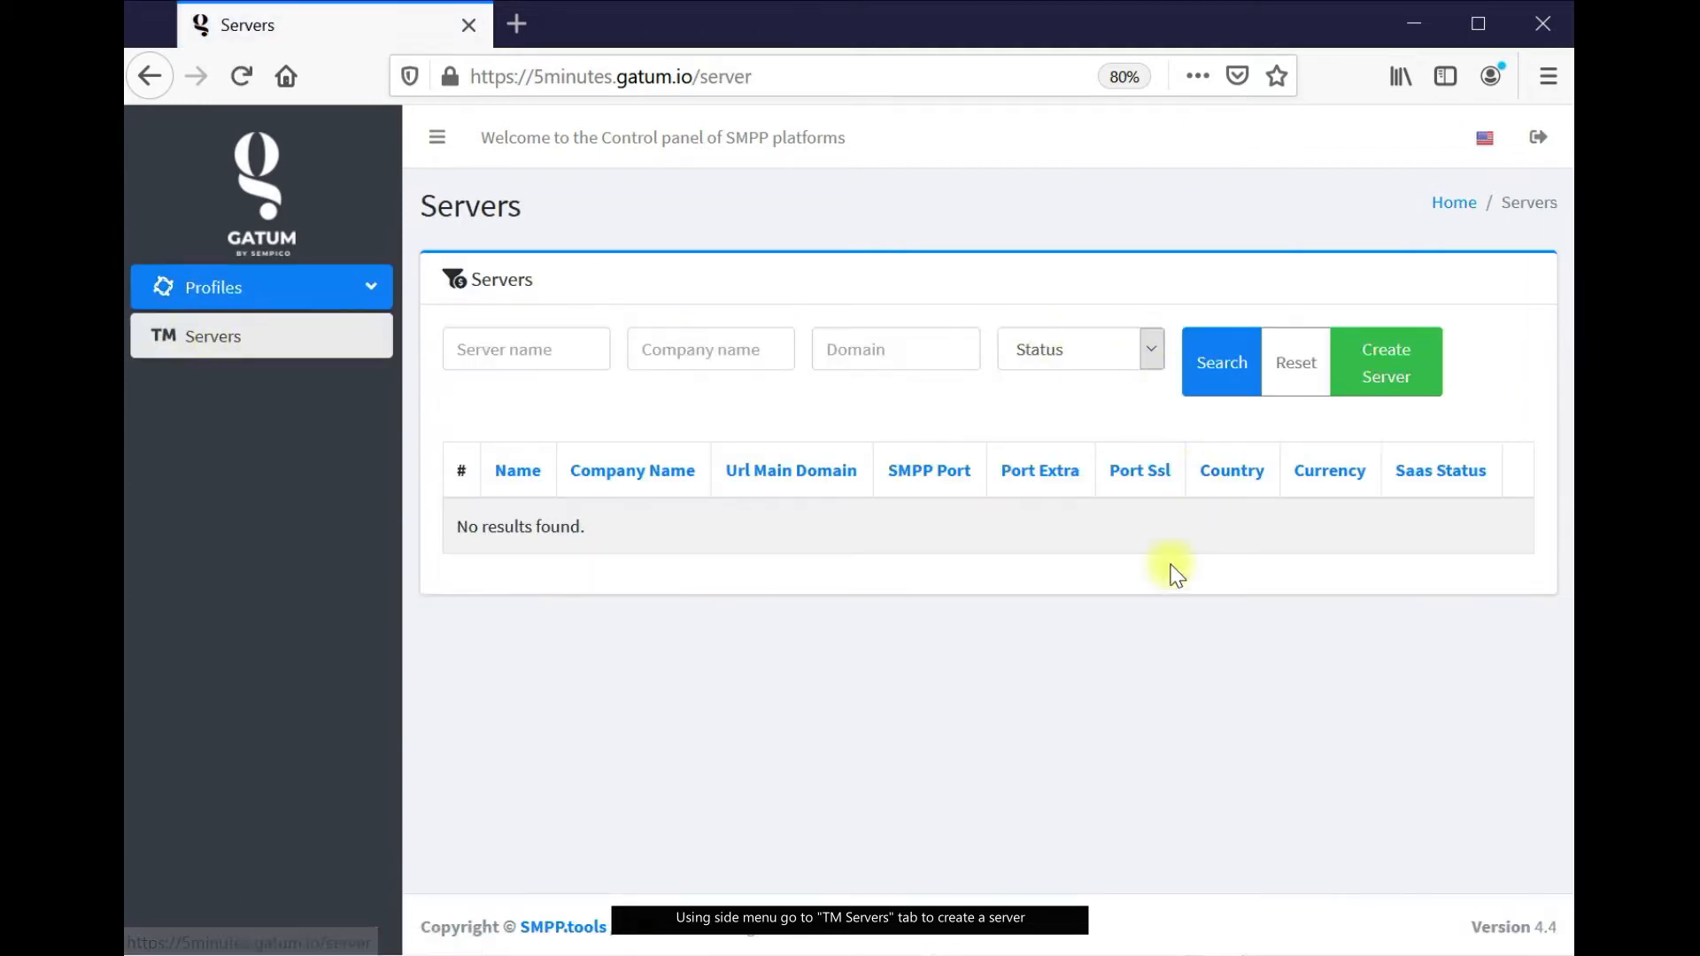
click(1411, 378)
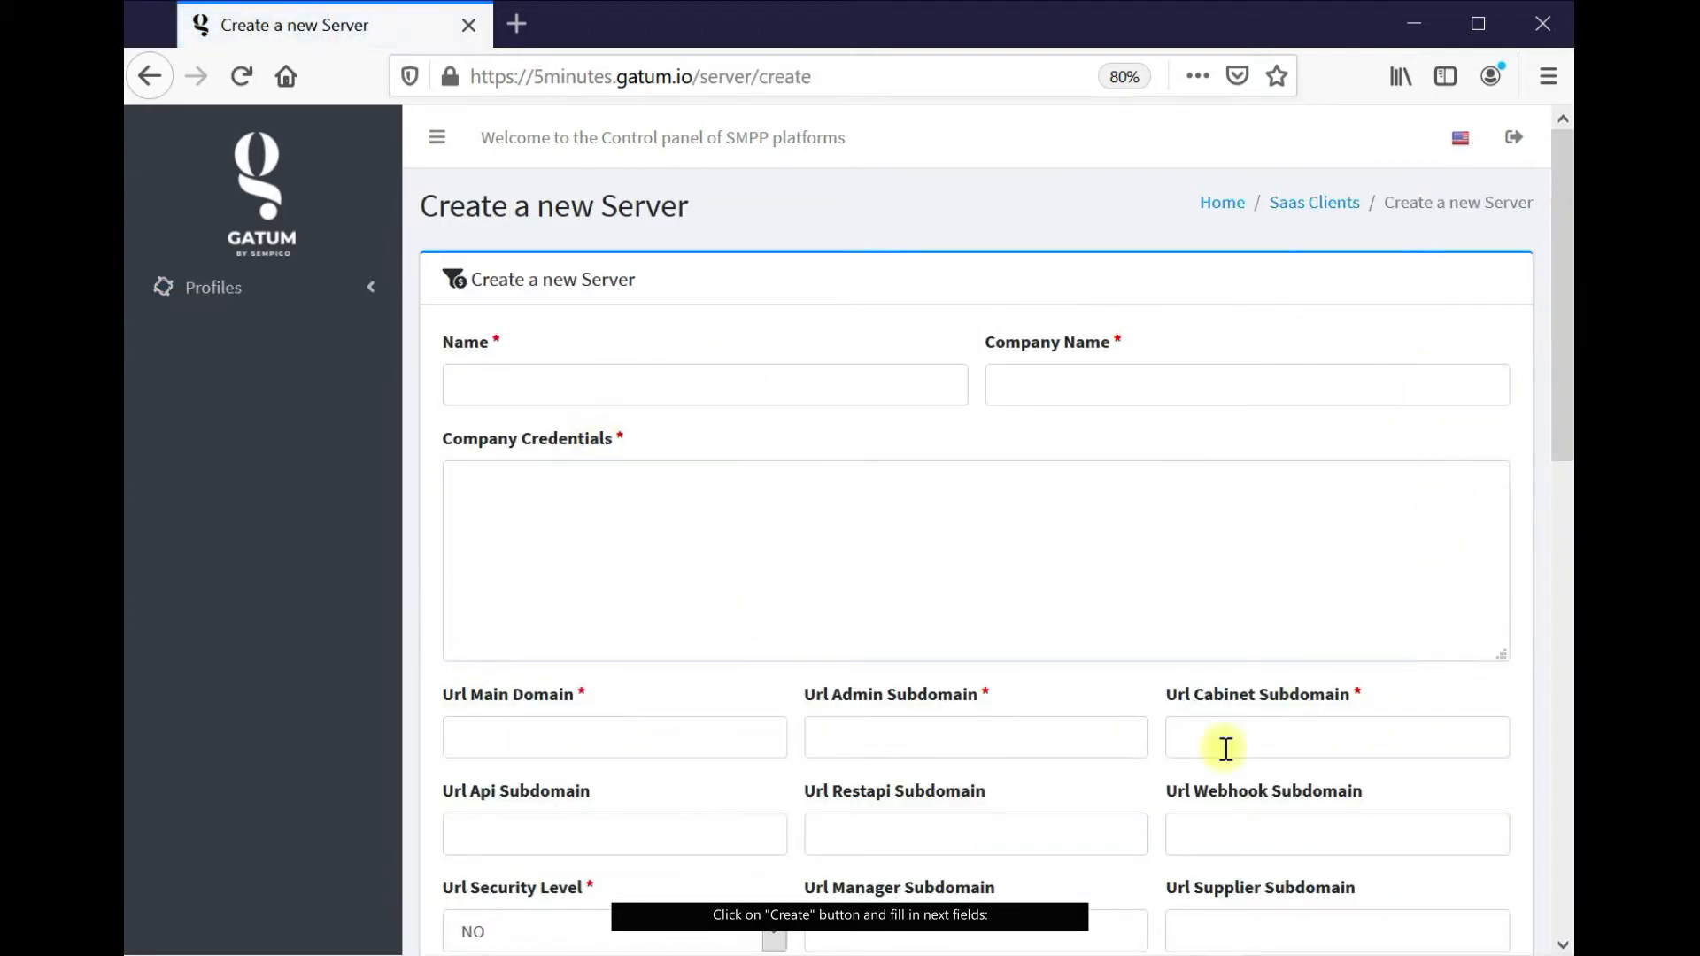
click(527, 383)
text(SMPP.tools)
click(1231, 367)
text(SMPP TOOLS LTD)
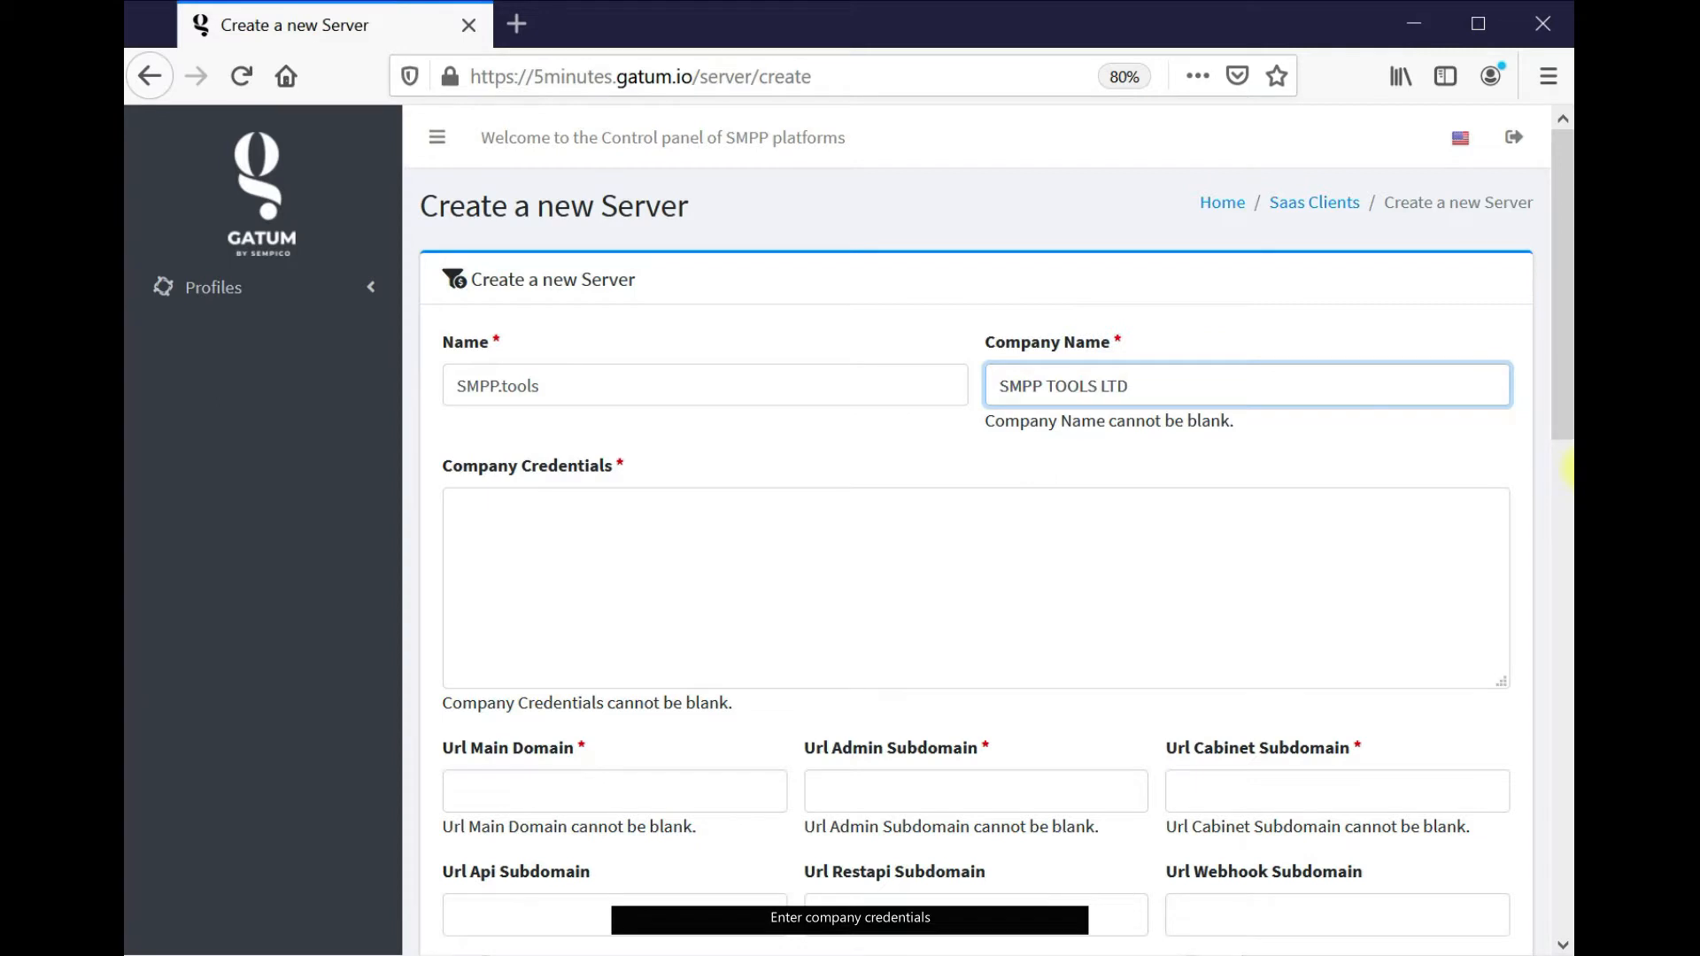
click(1577, 469)
Paste the company details into the server's credentials field
click(895, 535)
key(ctrl+v)
scroll(971, 443, down, 3)
key(alt+Tab)
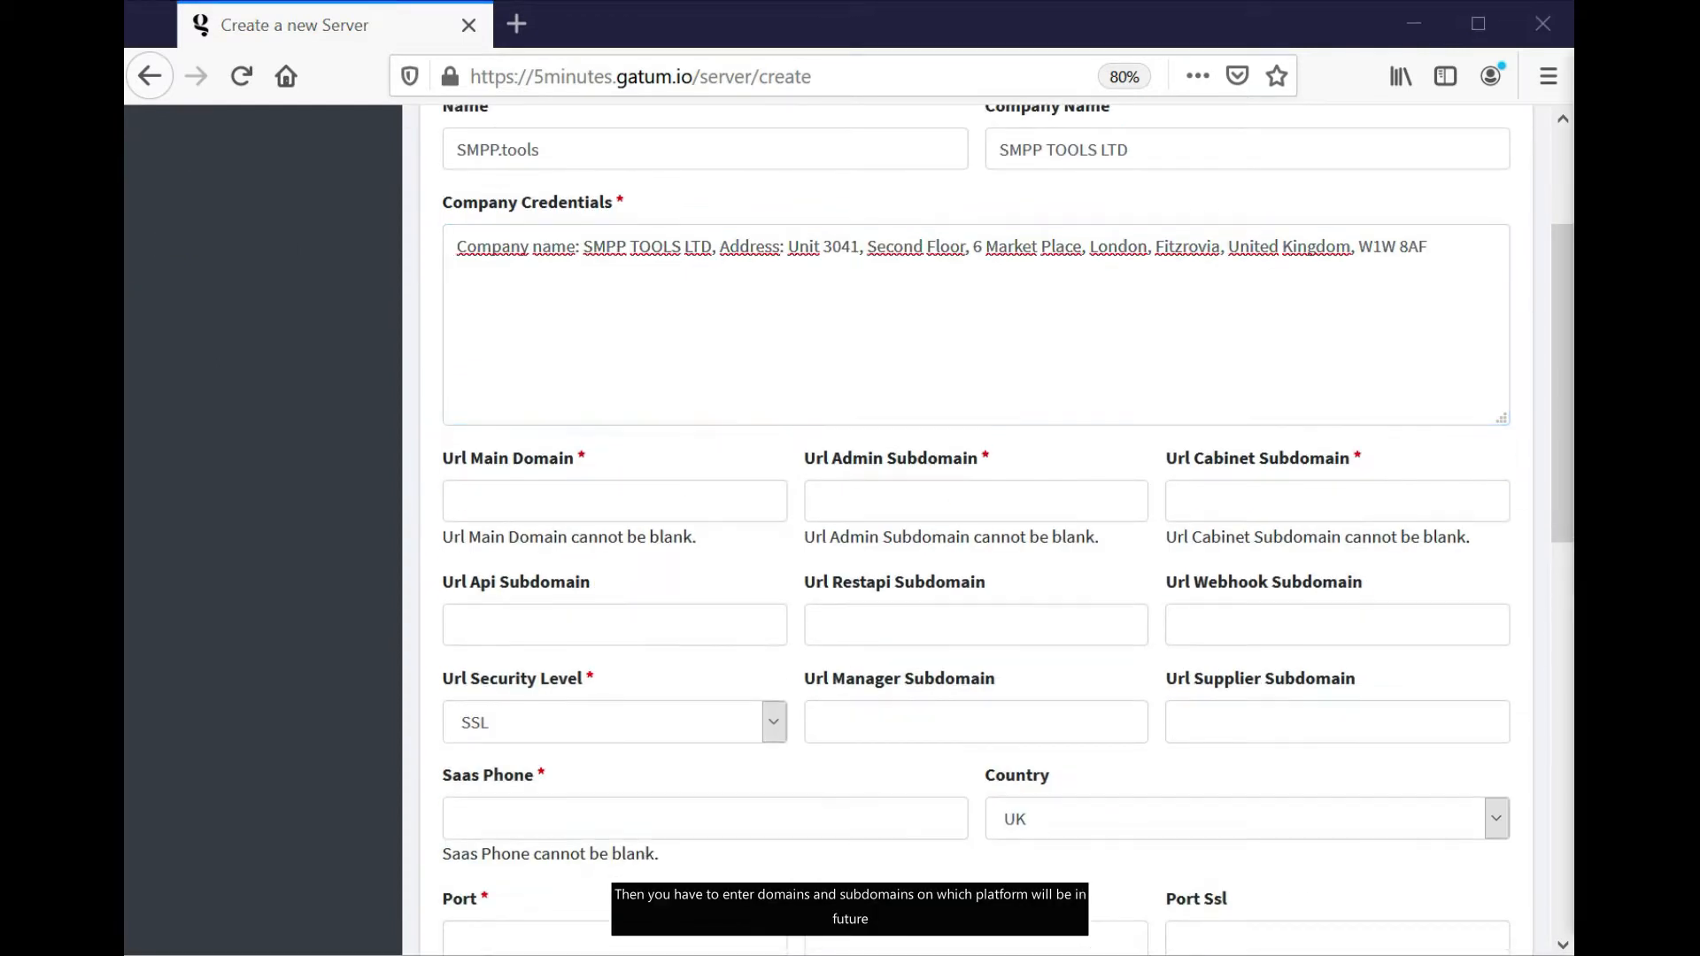
Set domains smpp.tools, admin.smpp.tools and application.smpp.tools for main, admin and cabinet
click(684, 501)
key(ctrl+v)
key(alt+Tab)
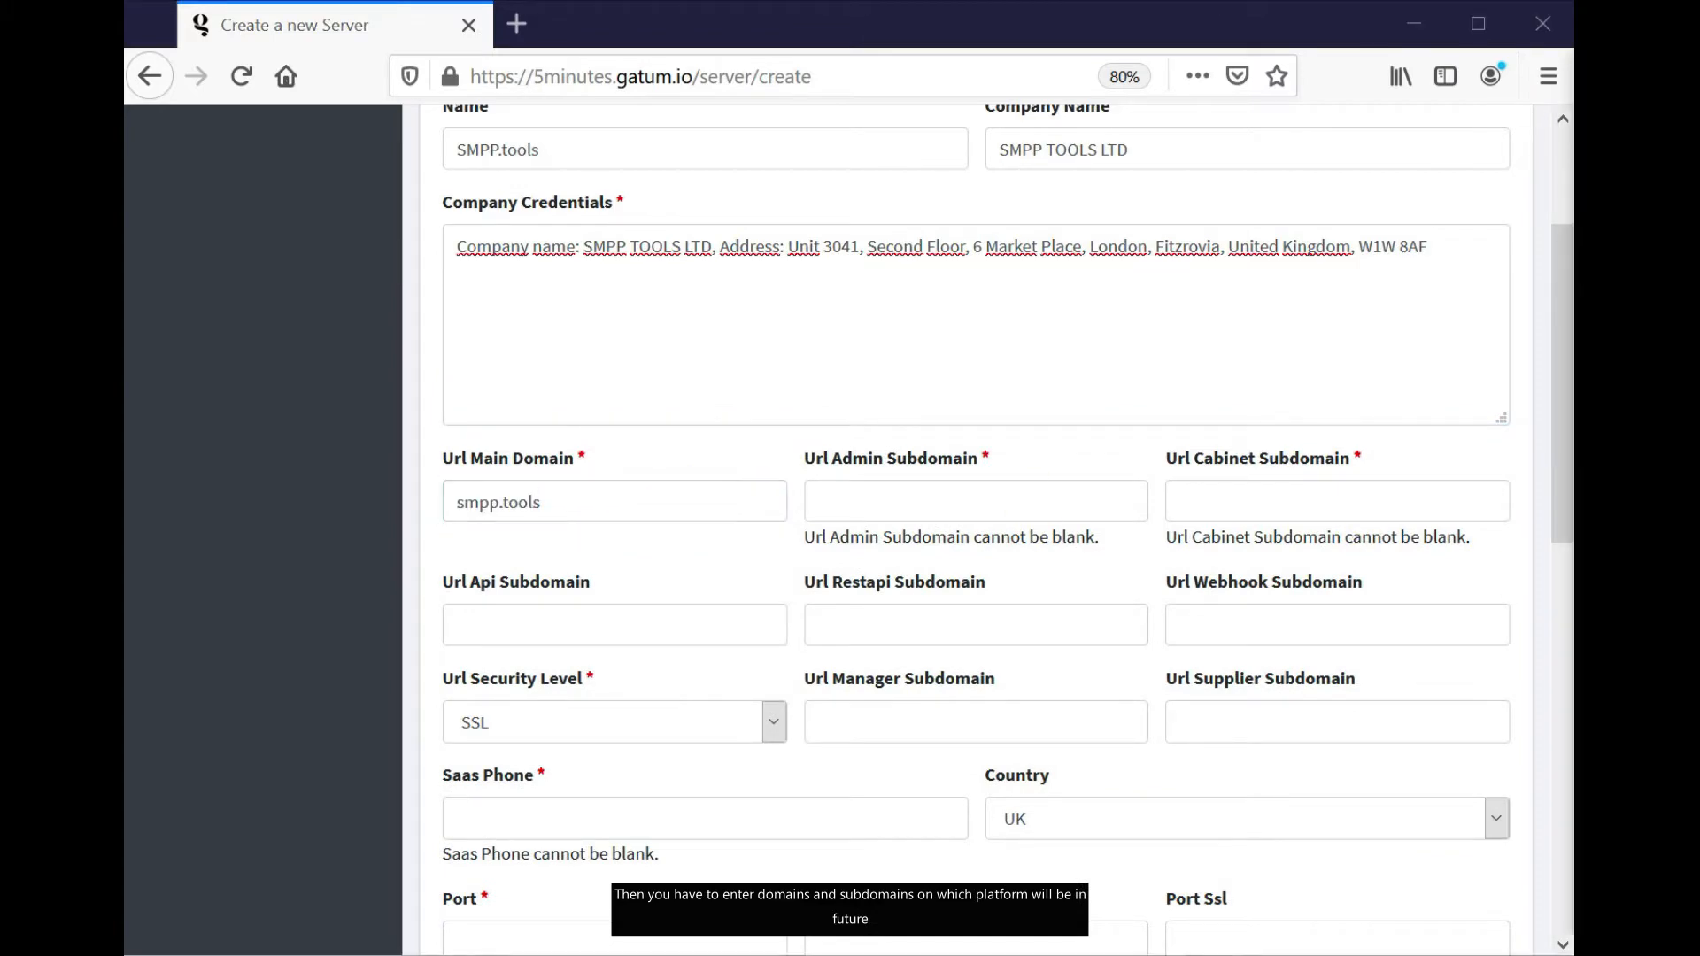
click(911, 493)
text(admin.smpp.tools)
key(alt+Tab)
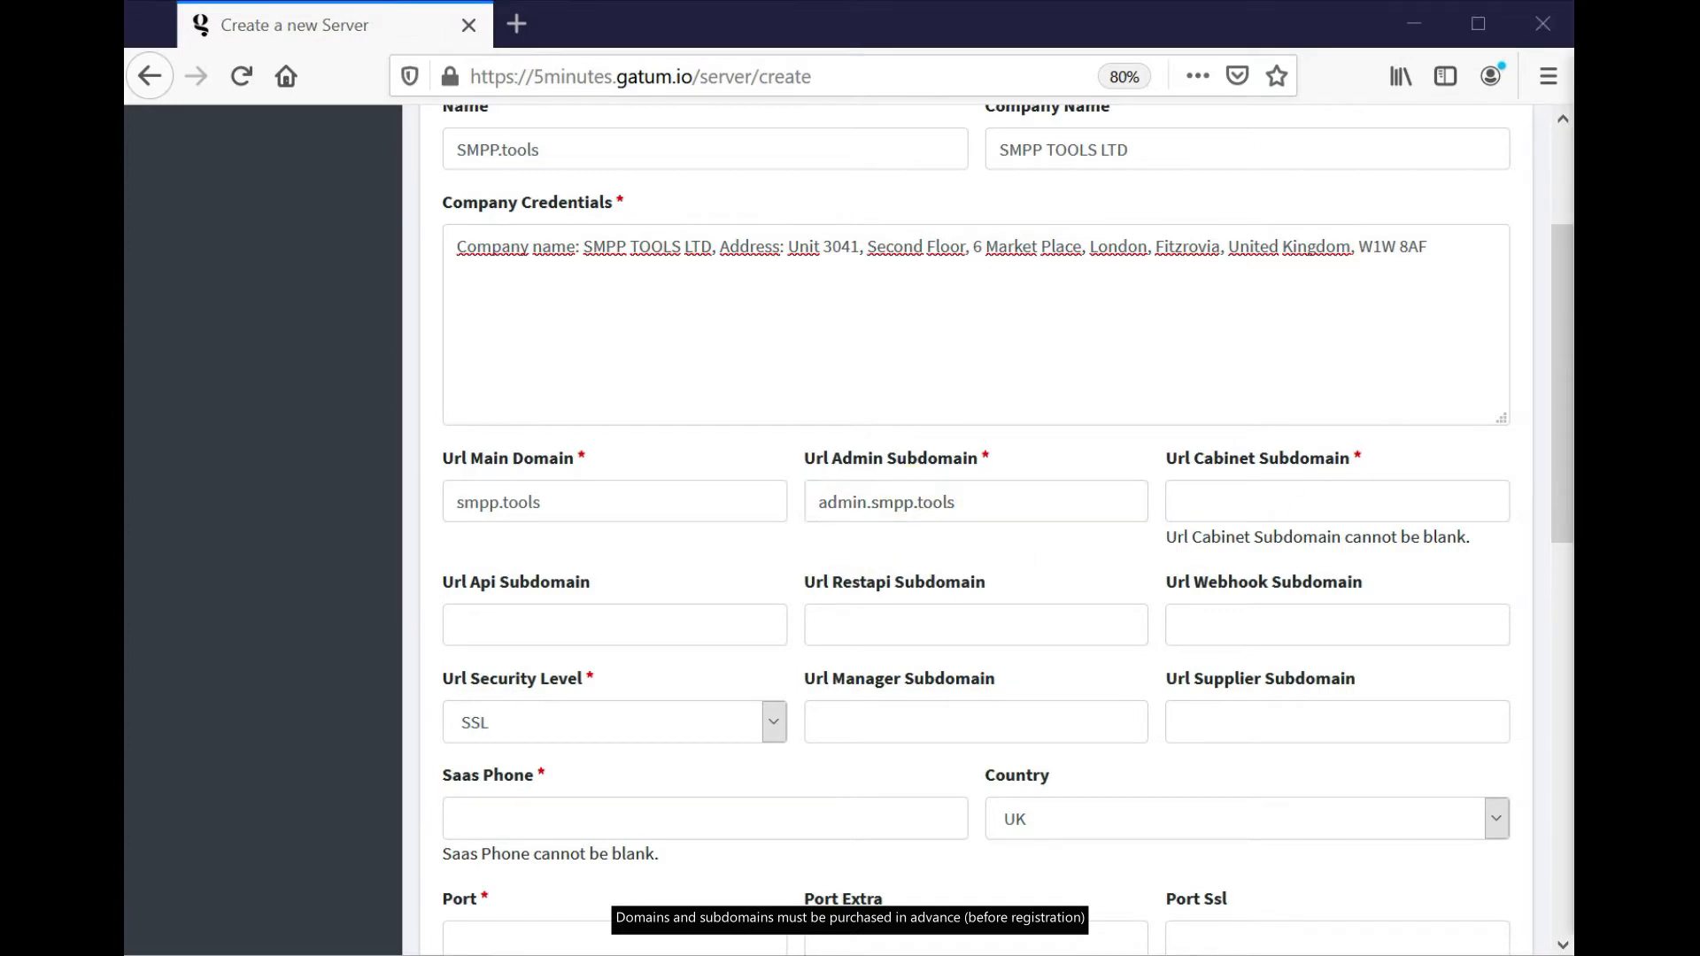
click(1290, 496)
text(application.smpp.tools)
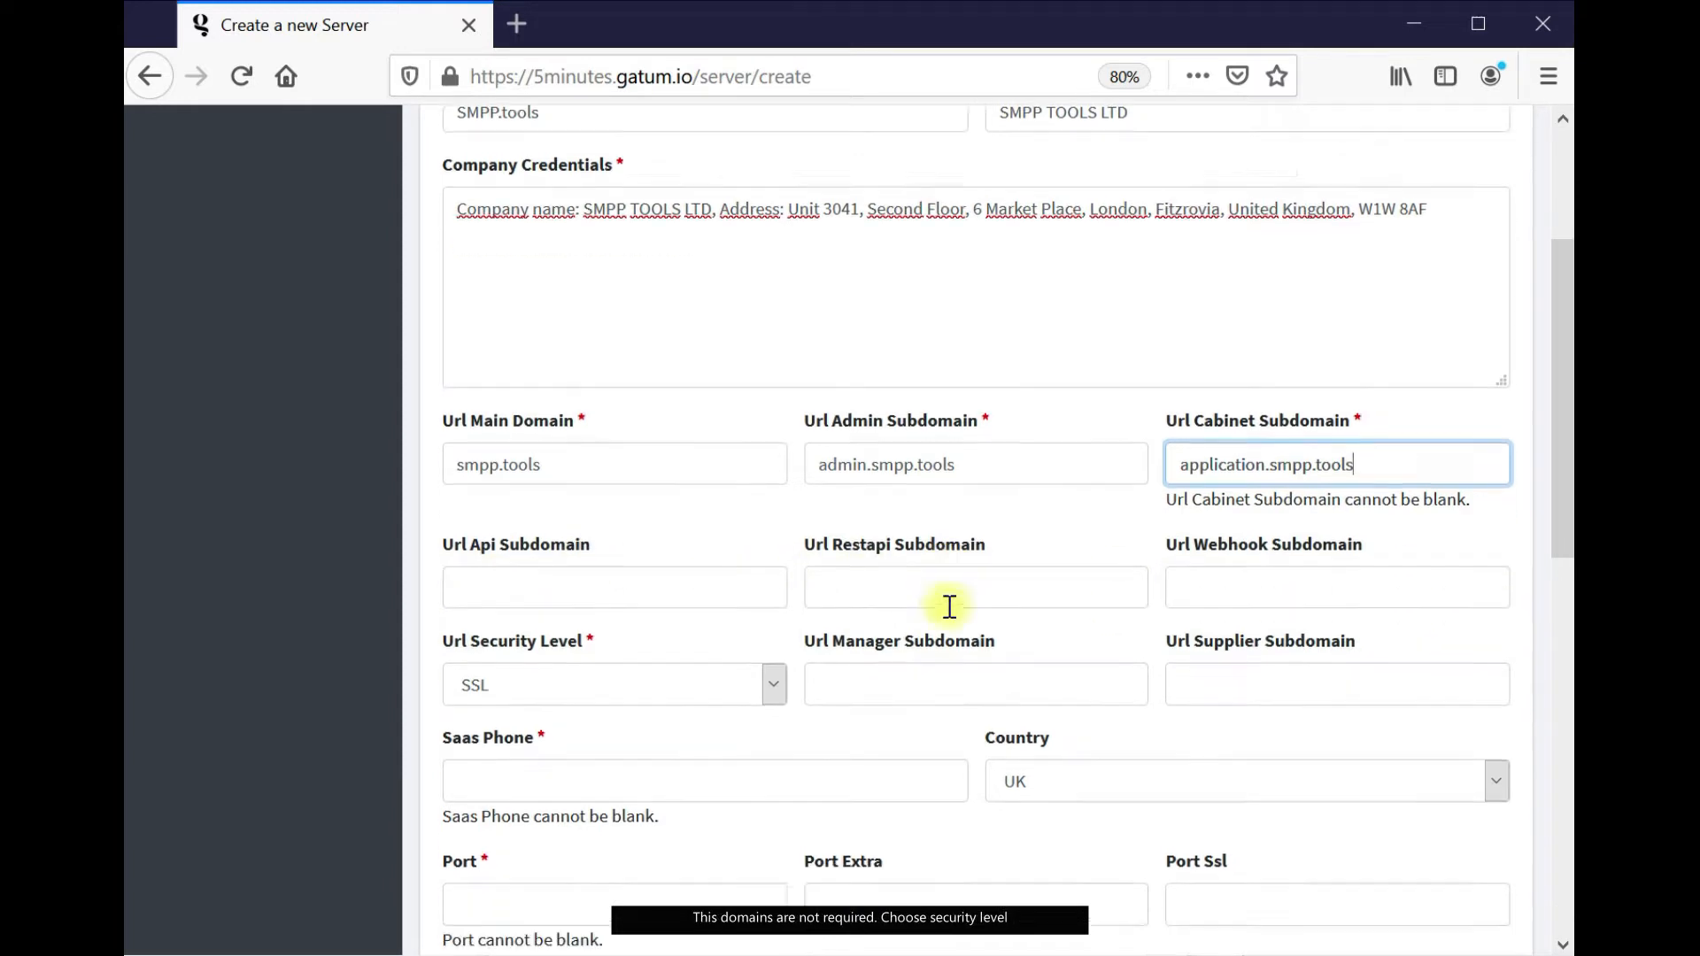
Set the URL security level to SSL and paste the SaaS phone number
scroll(949, 607, down, 2)
click(768, 597)
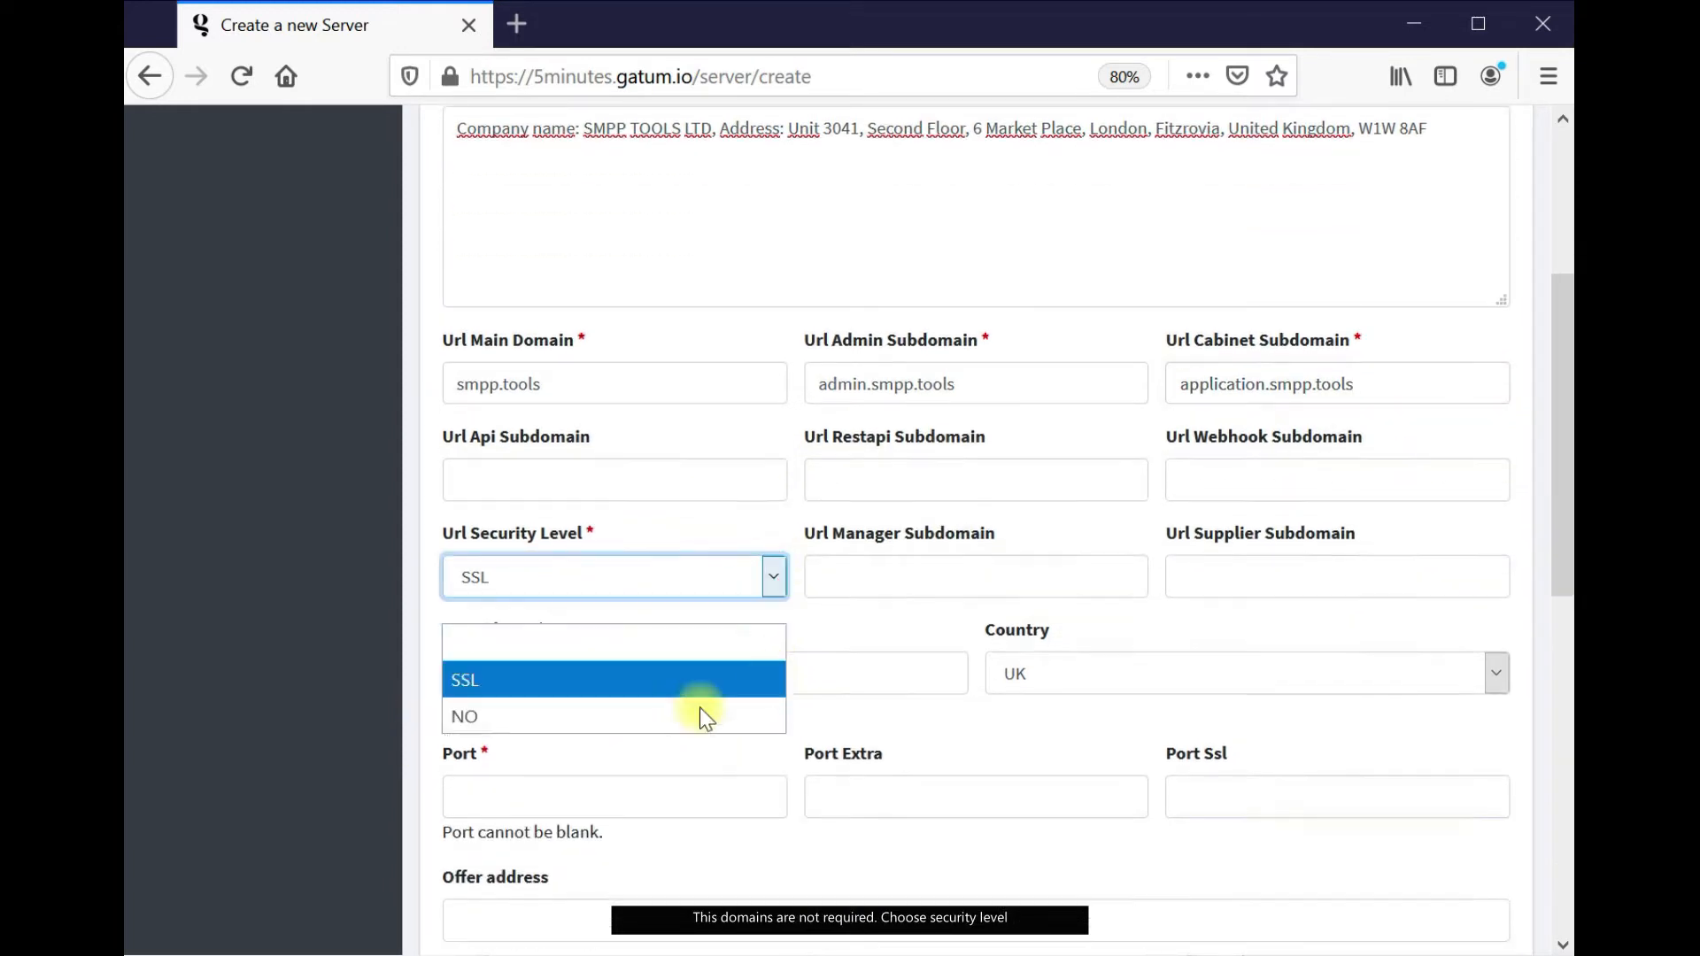
click(630, 682)
scroll(1172, 561, down, 2)
click(1584, 724)
click(888, 557)
key(ctrl+v)
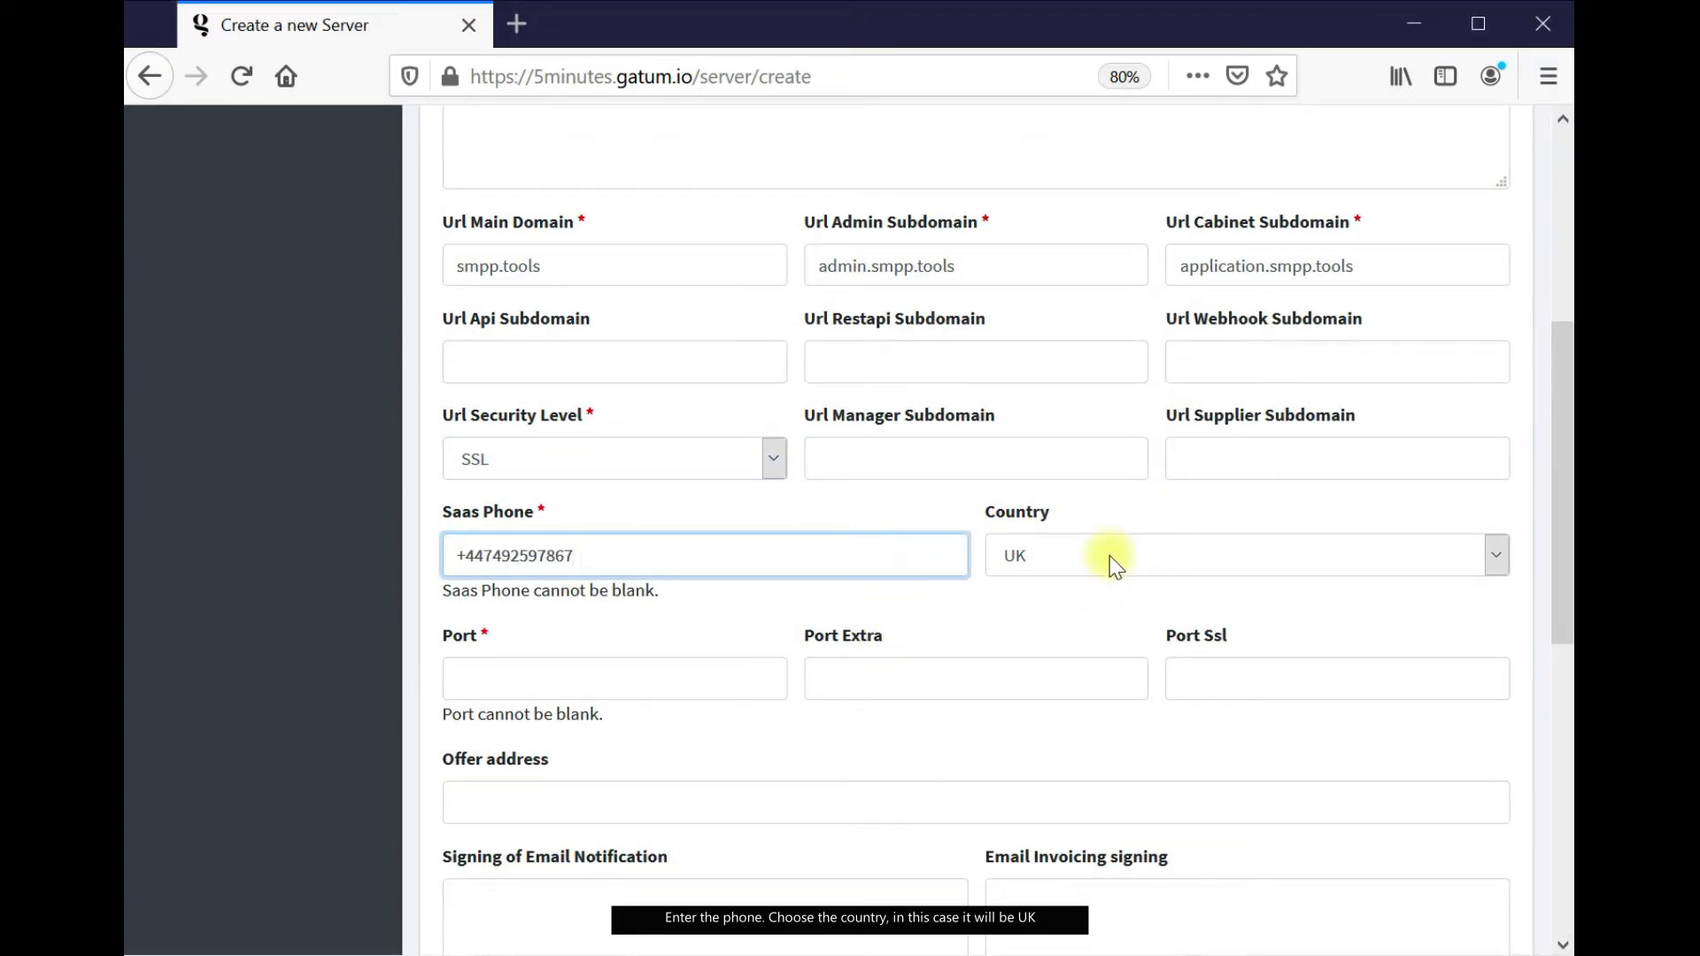
scroll(1115, 567, down, 1)
click(1580, 653)
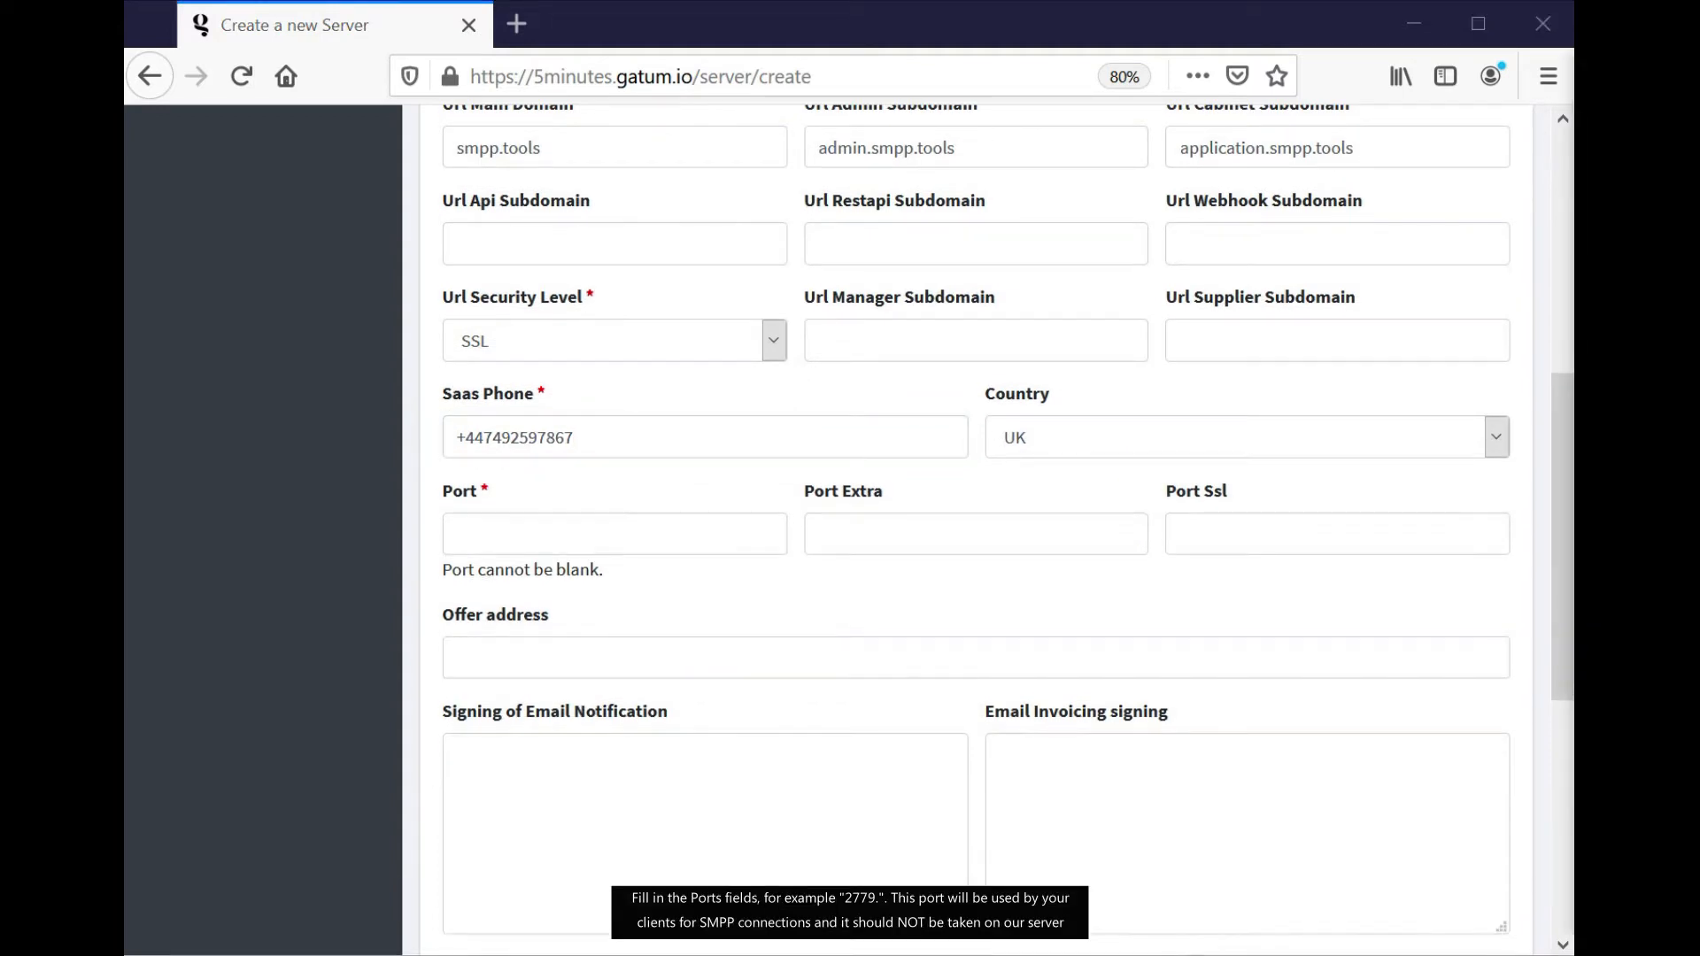
Fill the SMPP port field and paste the offer address link
click(630, 543)
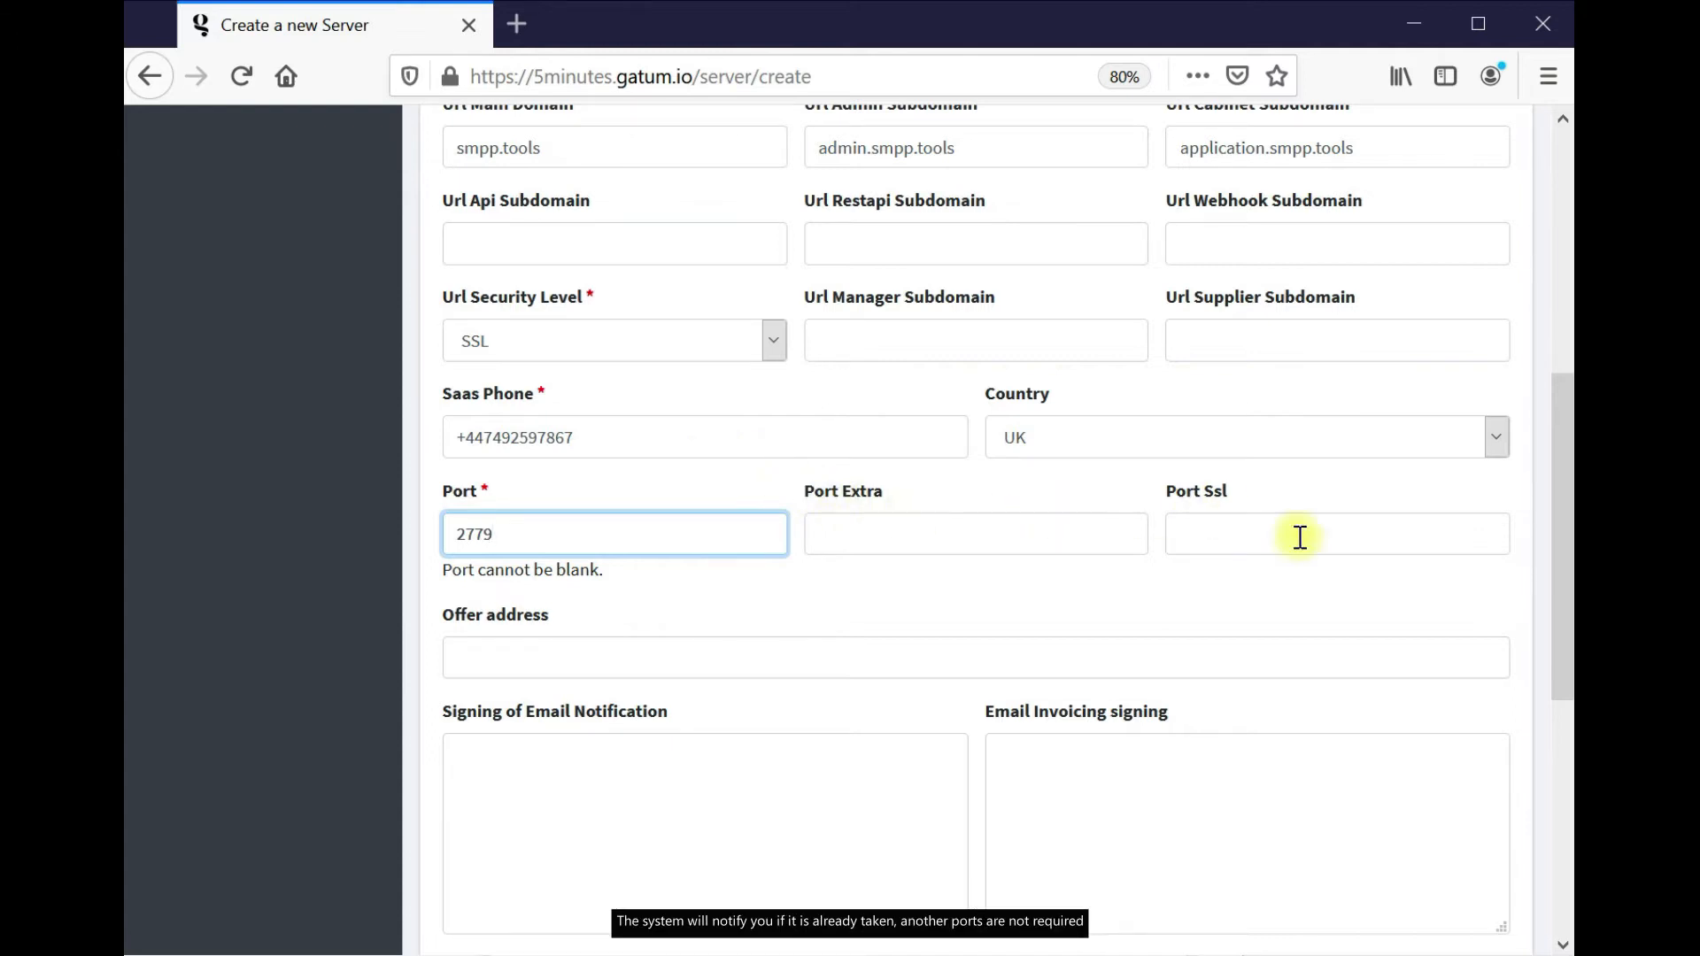
scroll(906, 508, down, 2)
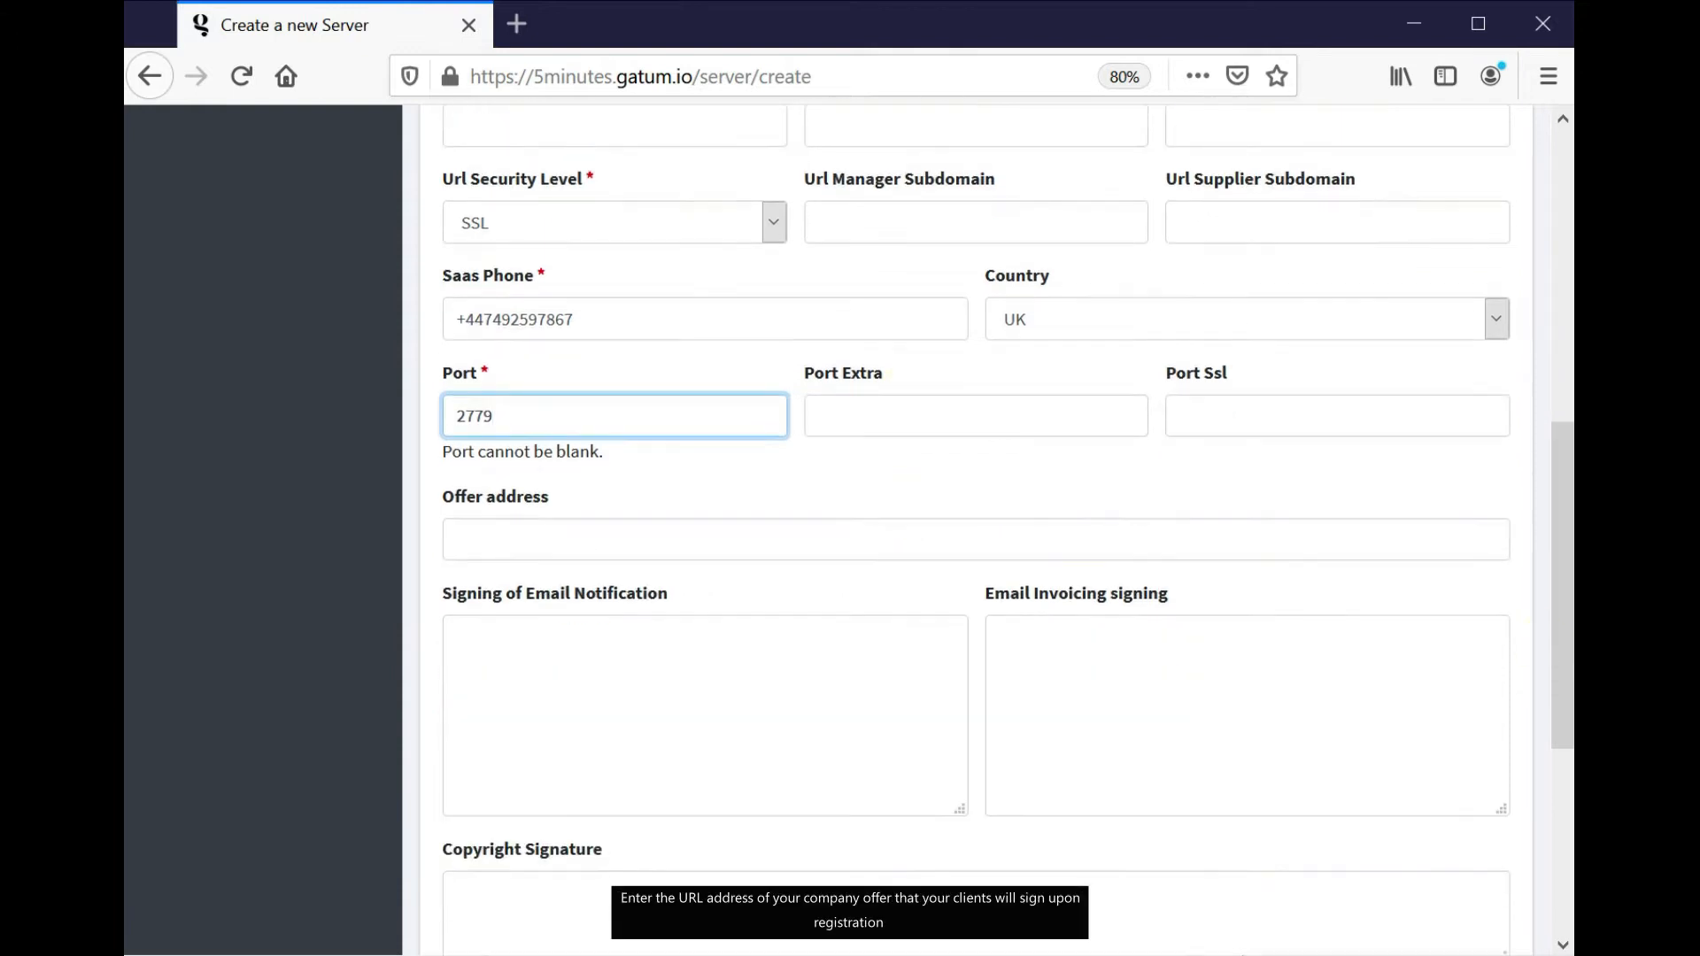
click(1243, 955)
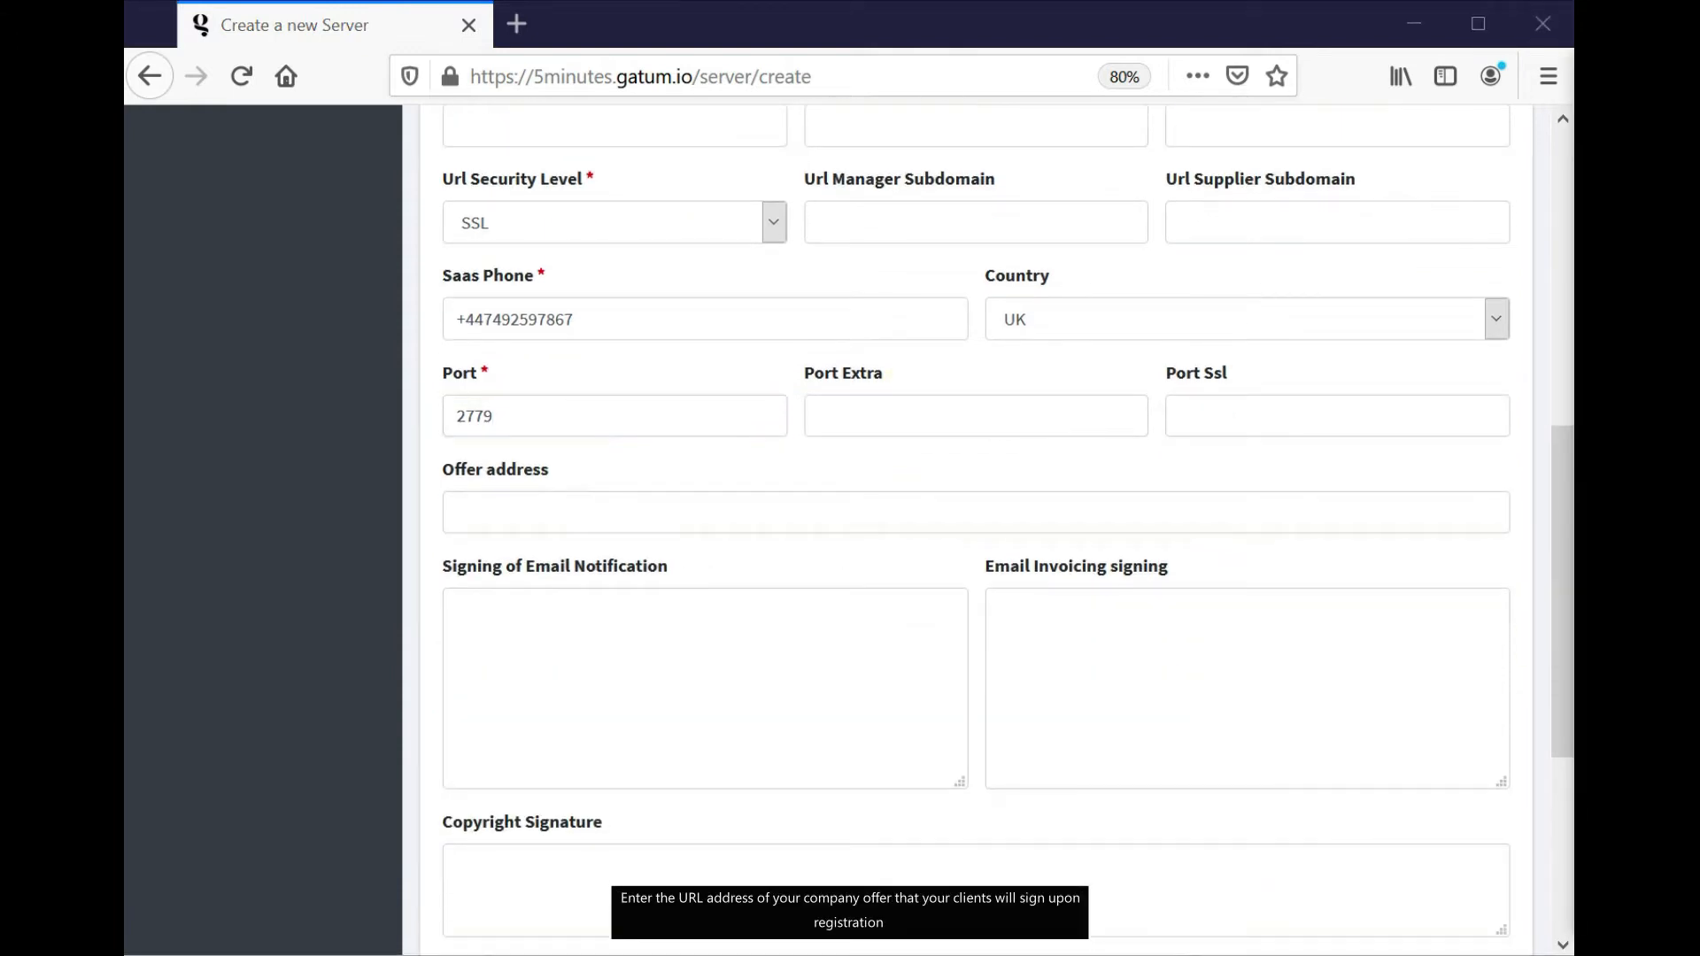
click(823, 496)
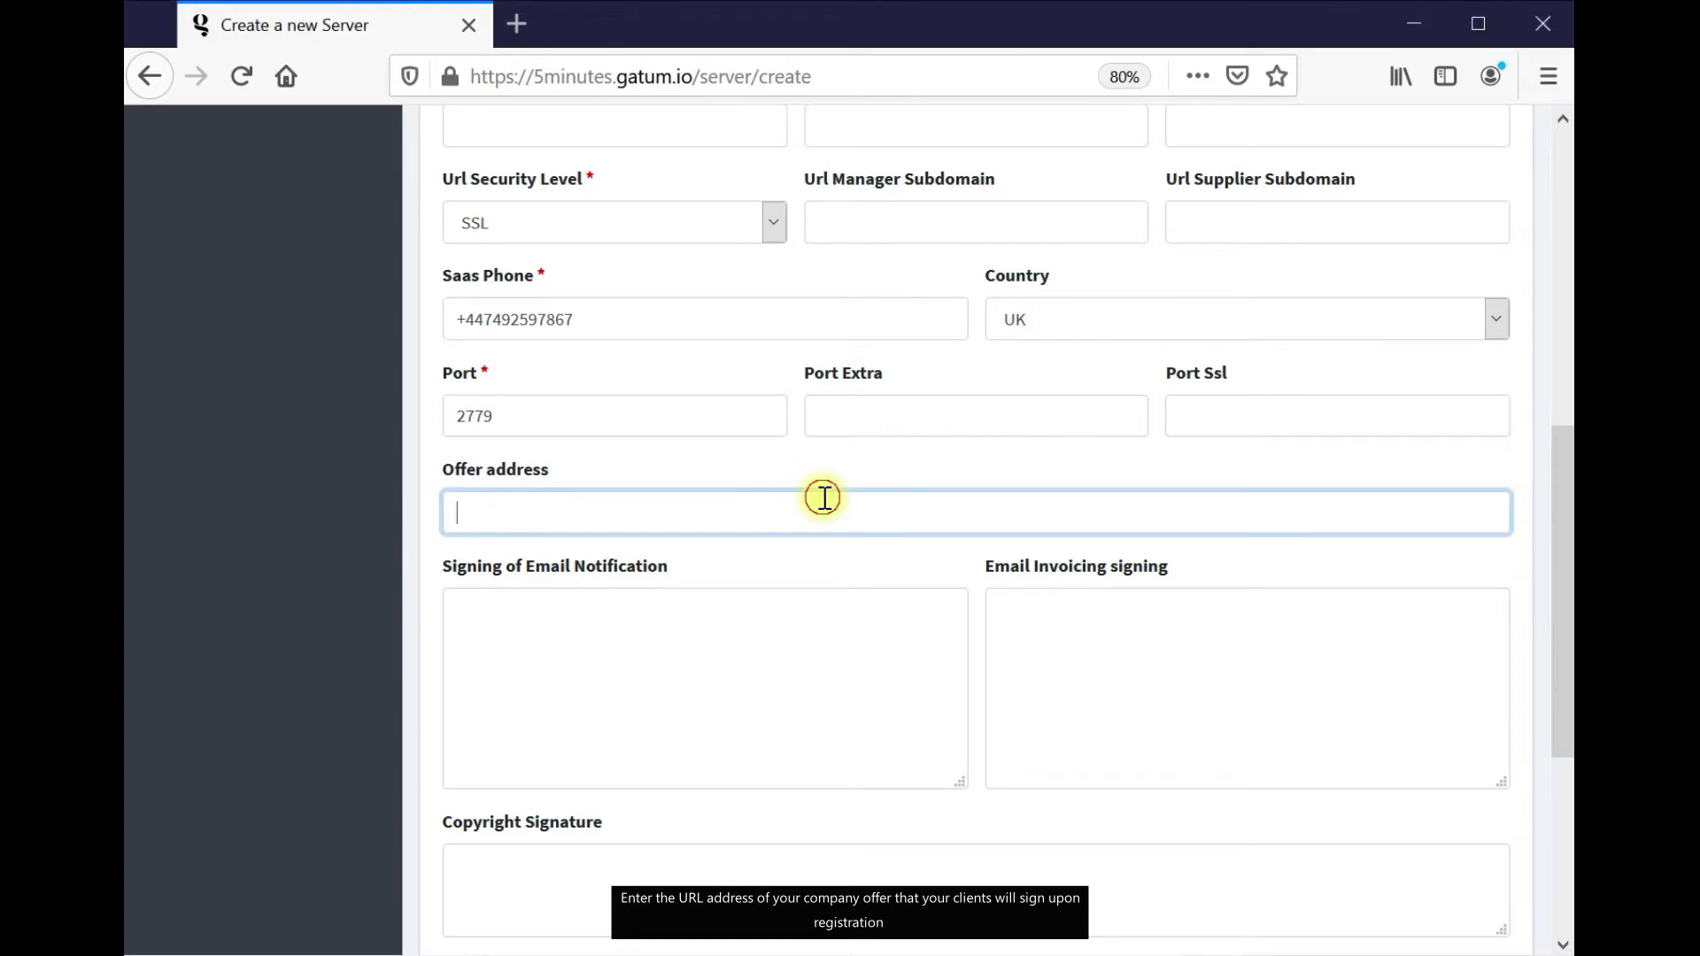
text(https://smpp.tools/offer)
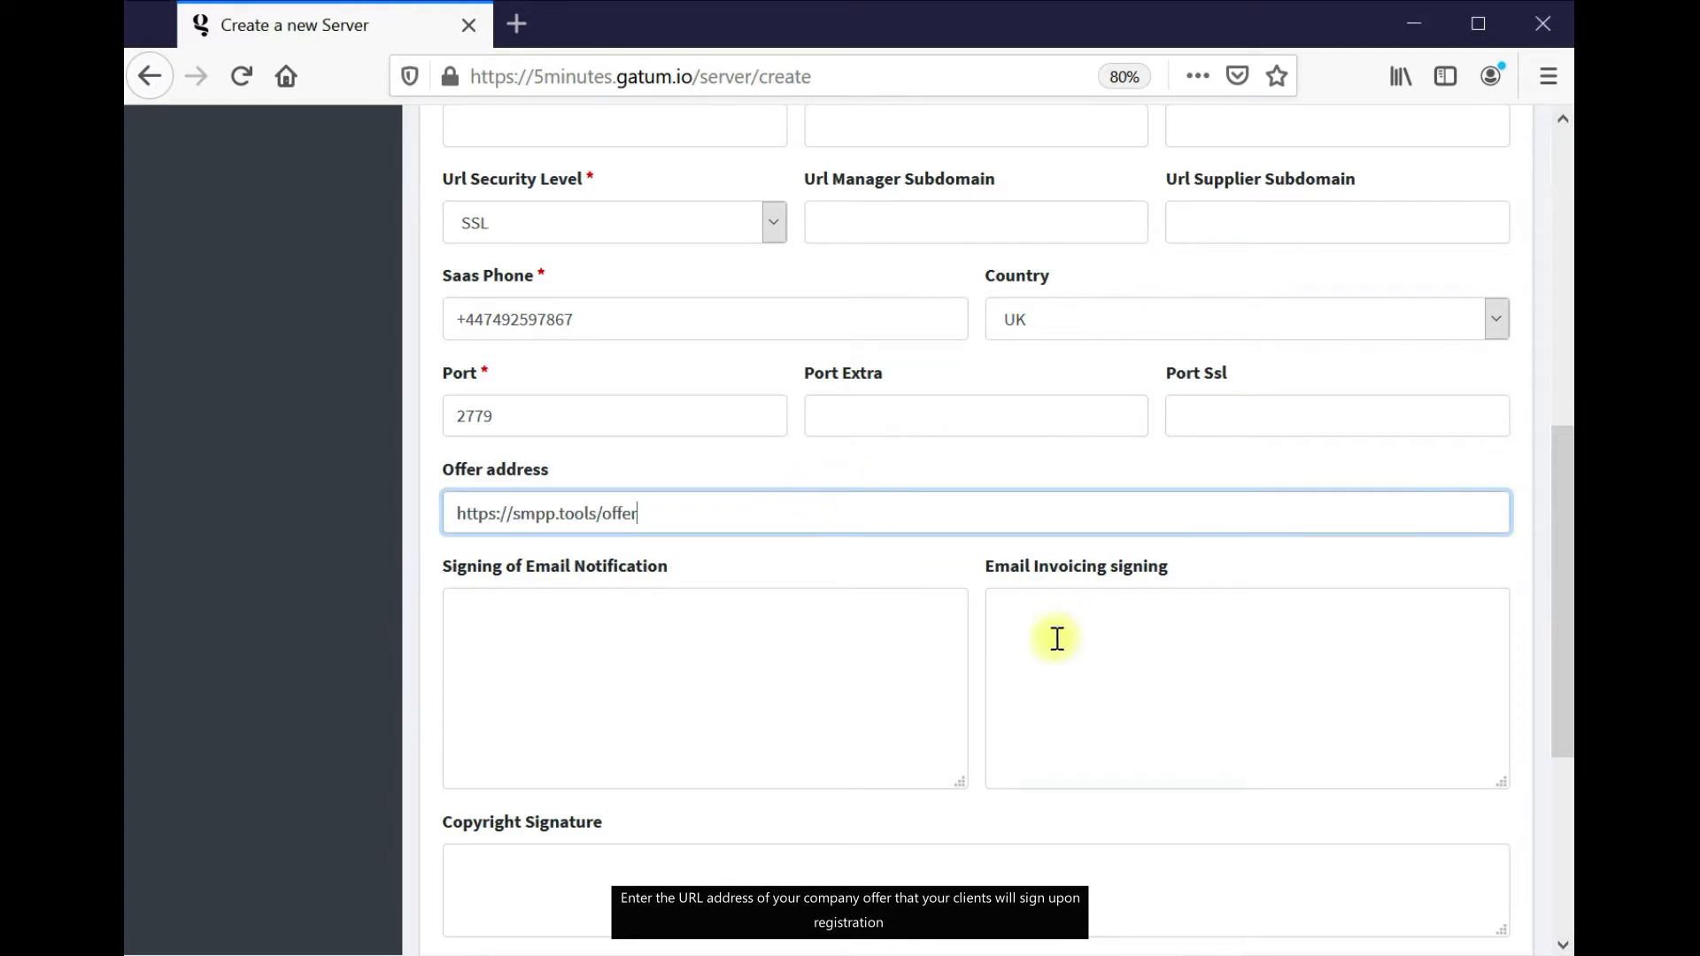
scroll(1054, 638, down, 2)
click(1243, 955)
Paste the email notification and copyright signatures, then save the server
click(762, 577)
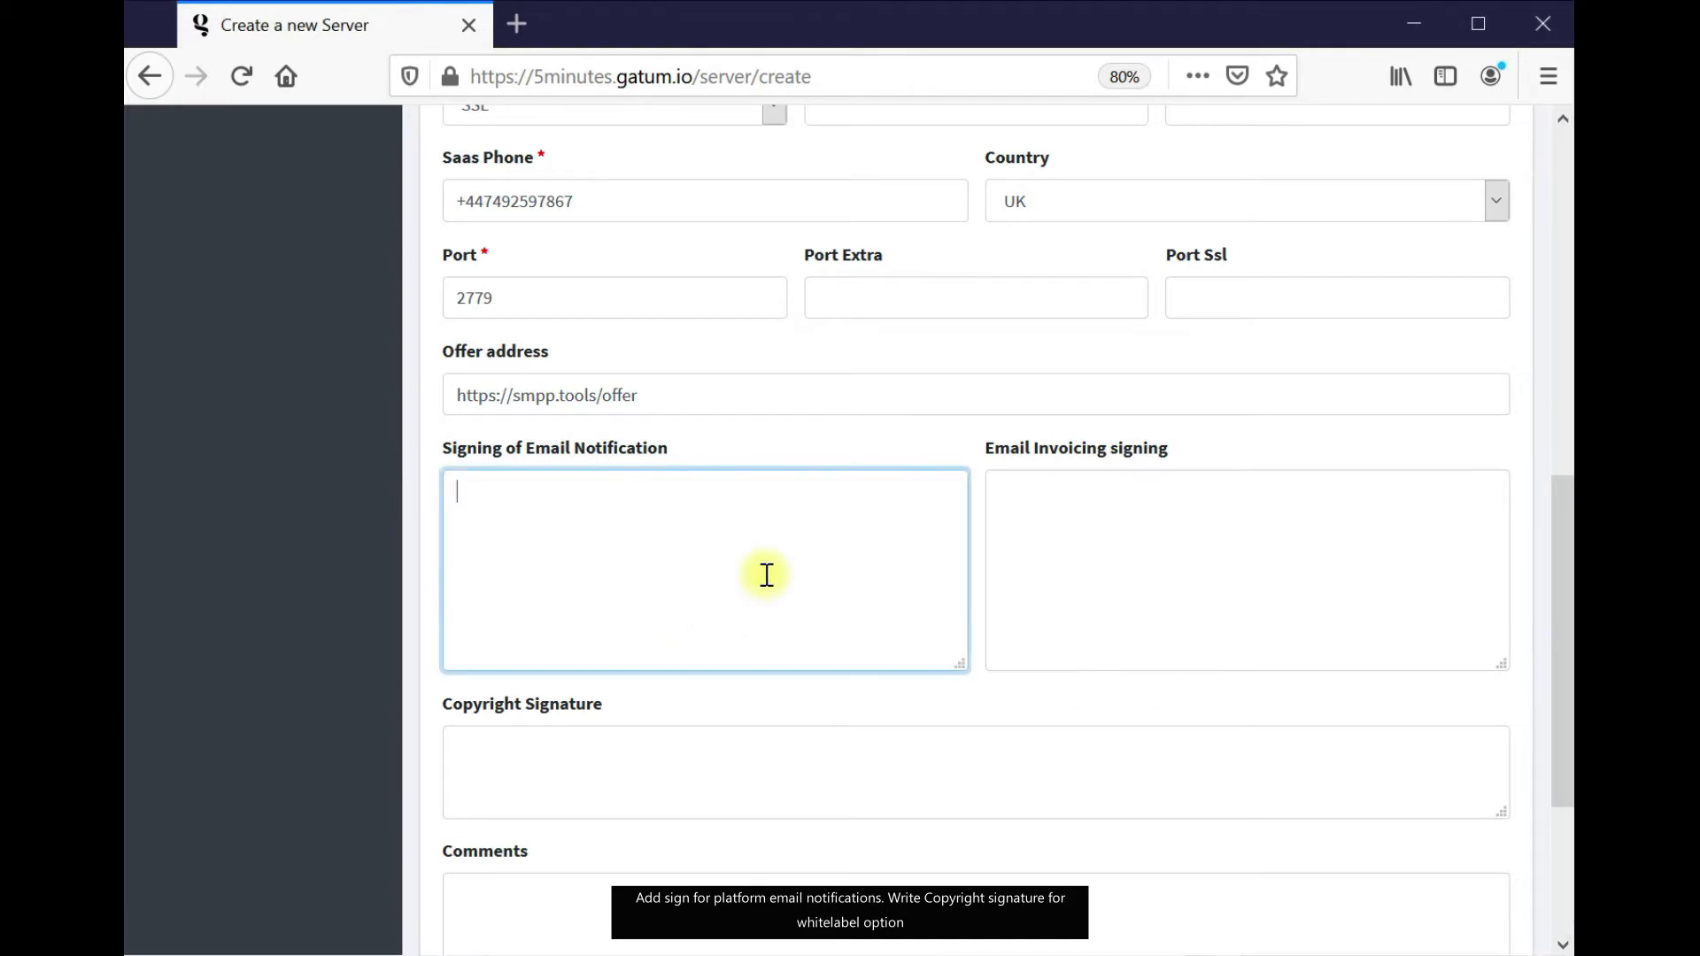
text(Best regard, from team SMPP.tools)
scroll(1068, 456, down, 5)
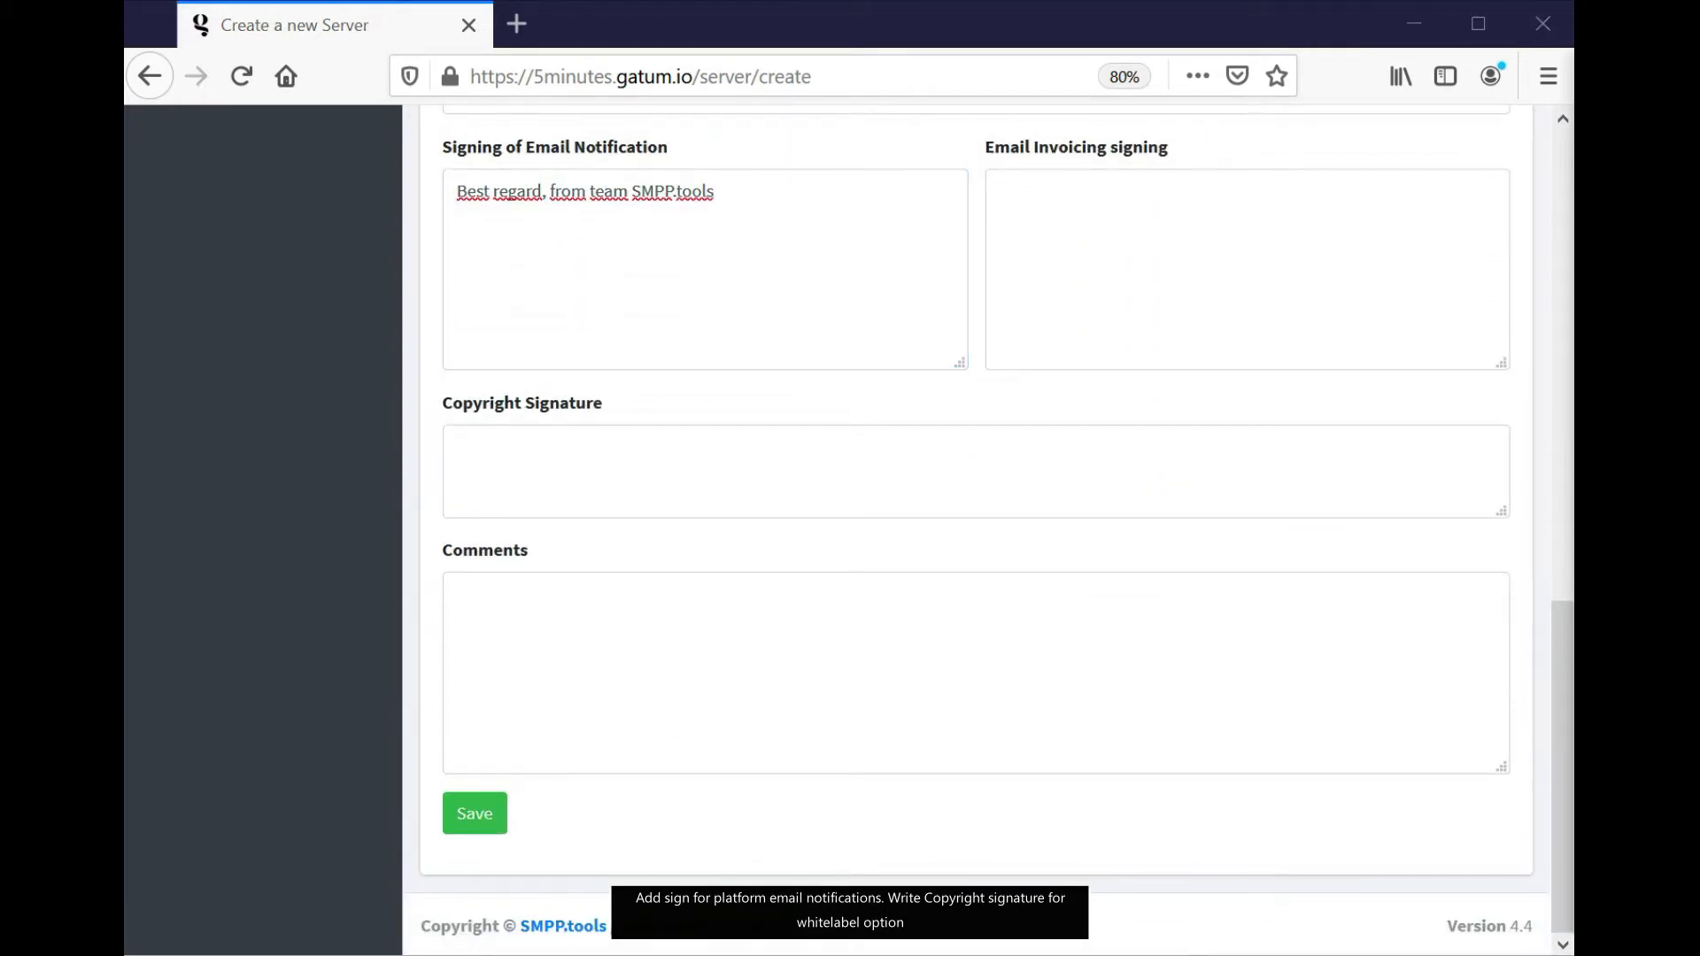
click(619, 429)
text(SMPP.tools. All rights reserved)
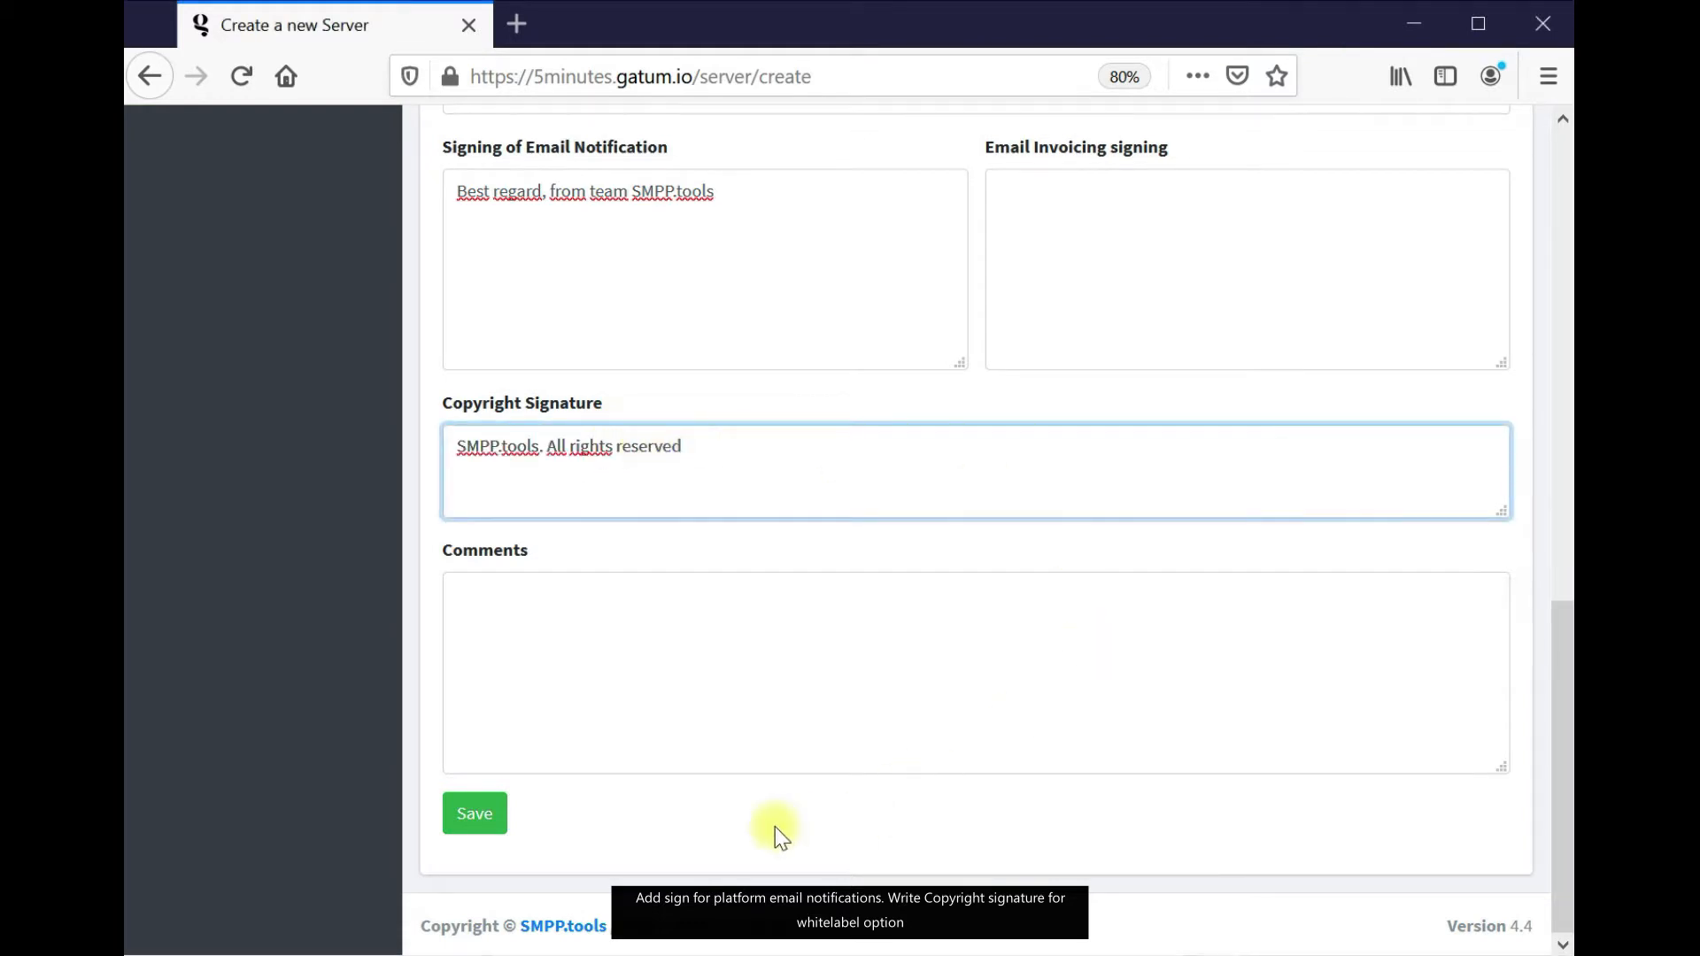
click(476, 813)
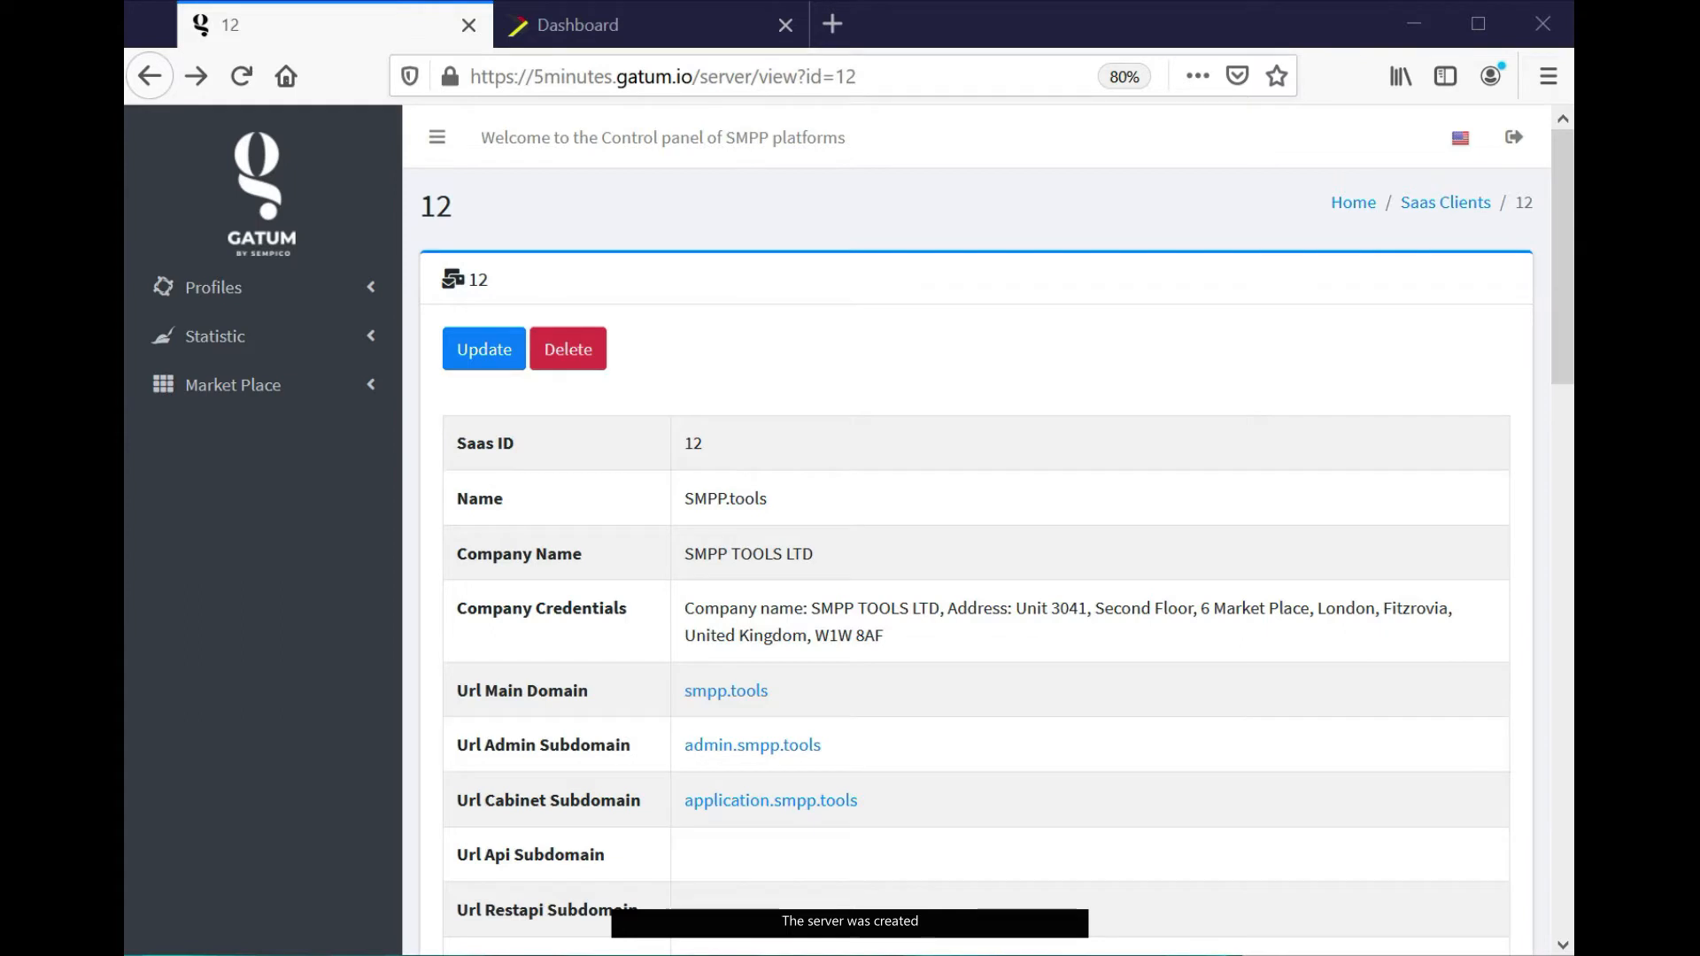
Return to the SaaS servers list via the breadcrumb
click(1443, 205)
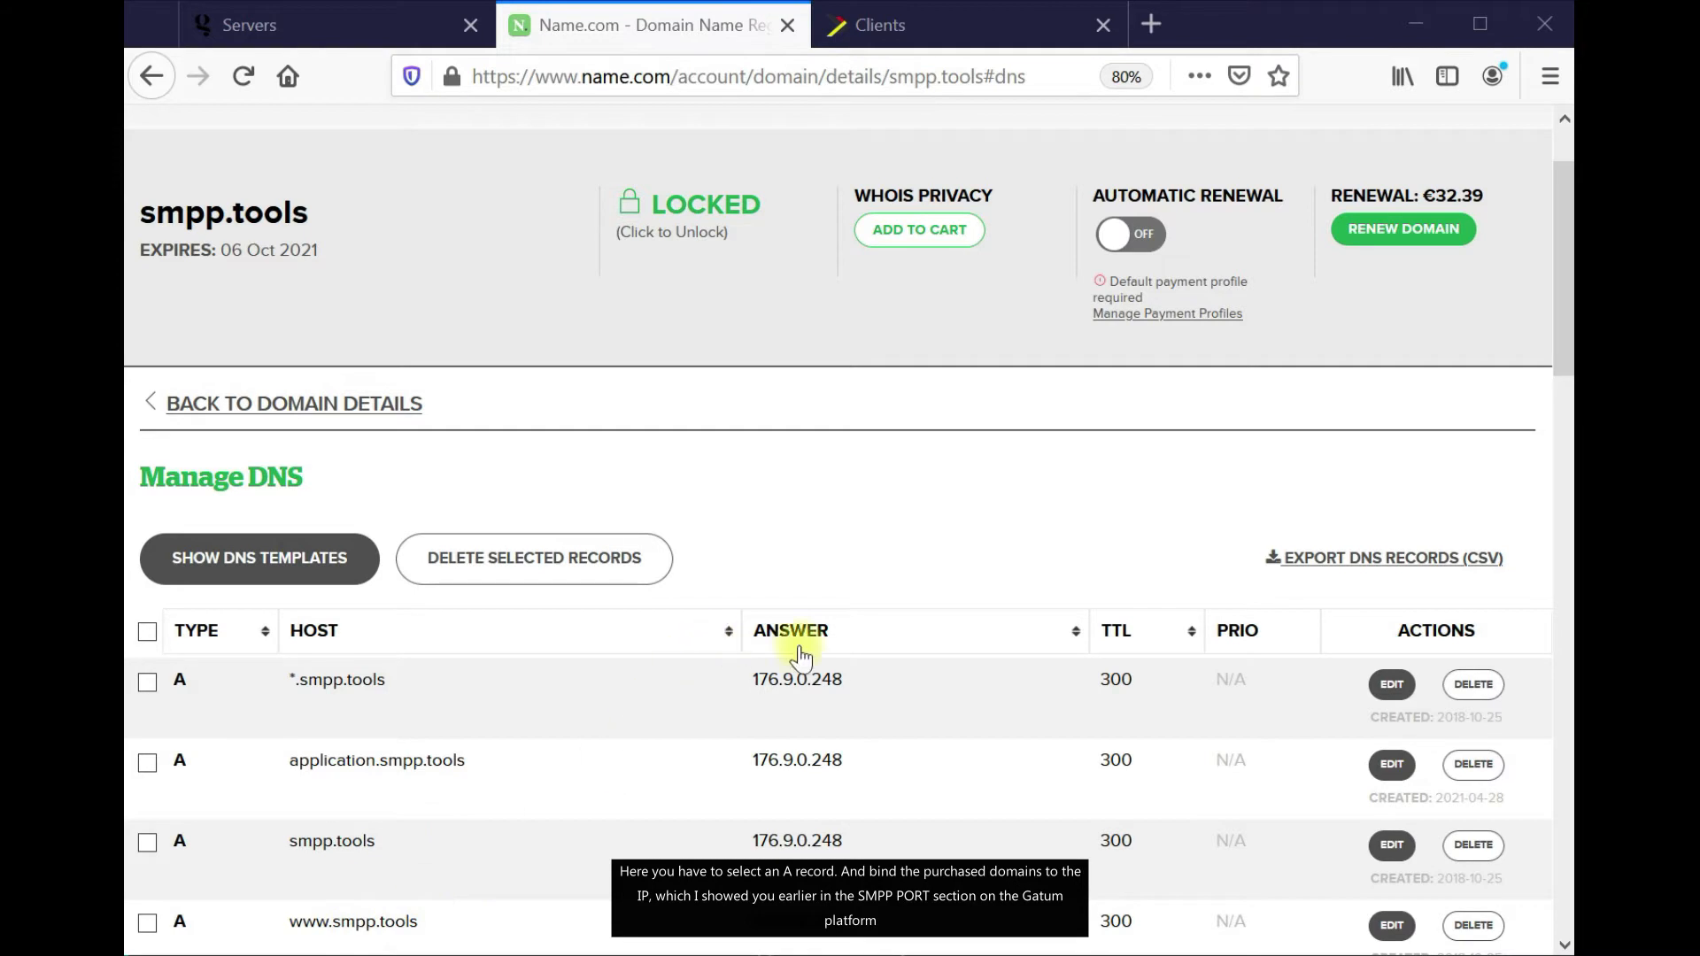
Switch back to the Gatum servers list tab
click(352, 33)
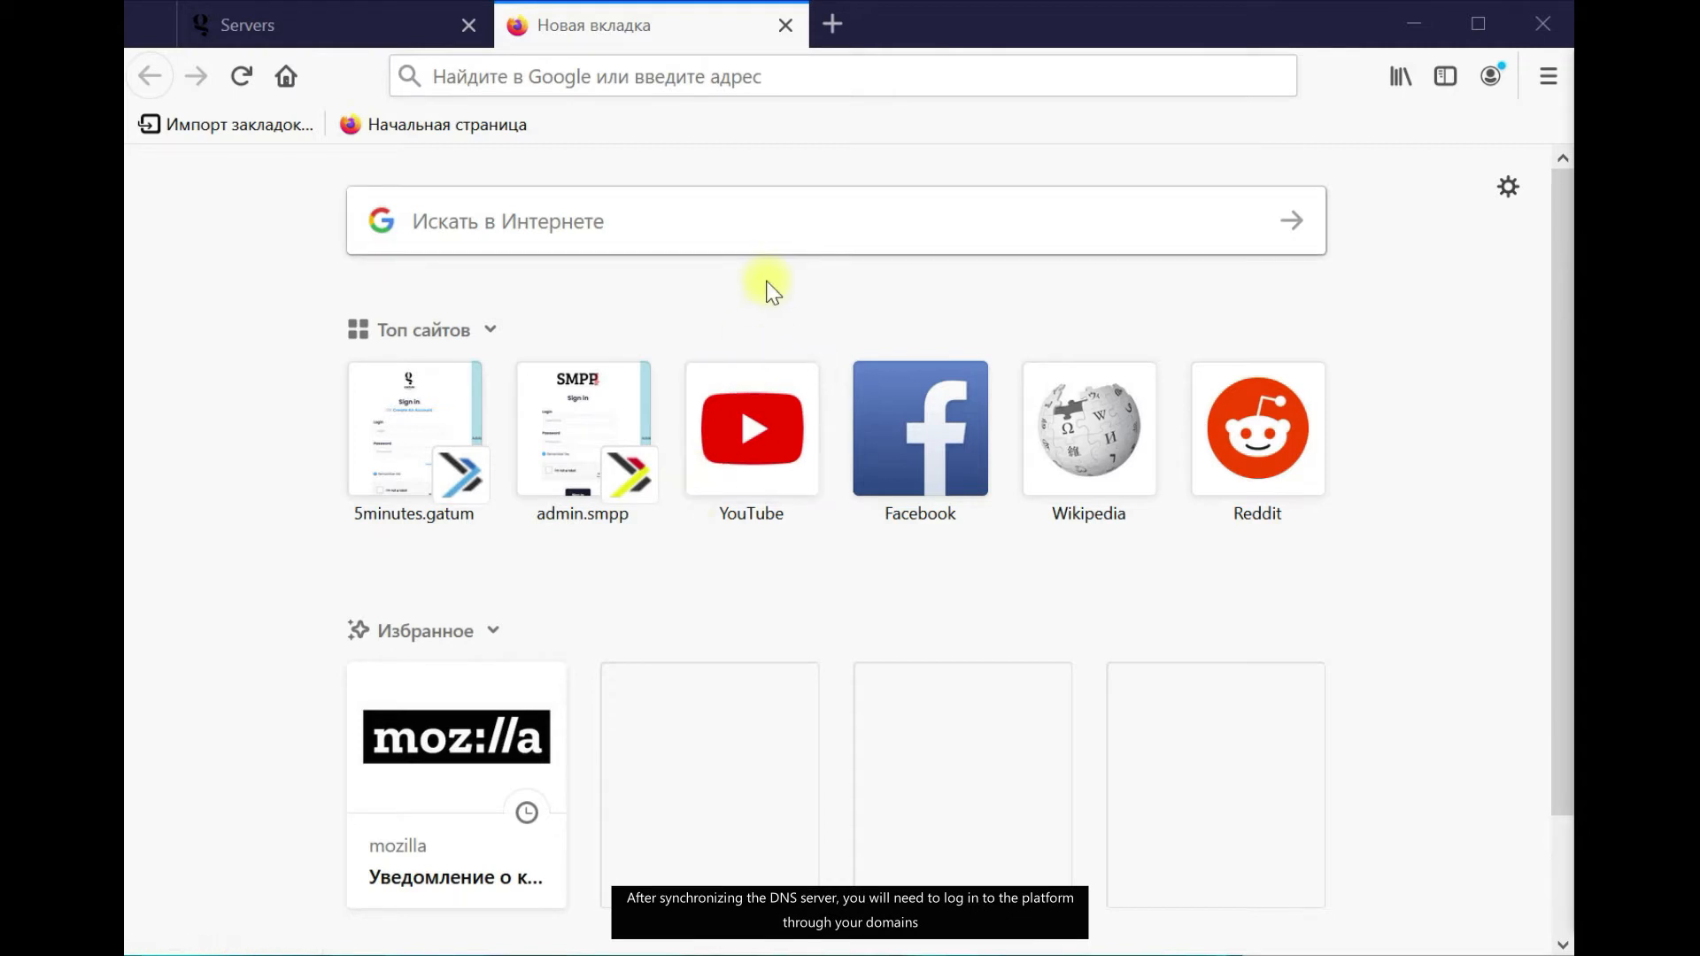
Open admin.smpp.tools and dismiss the no-rights warning
click(738, 71)
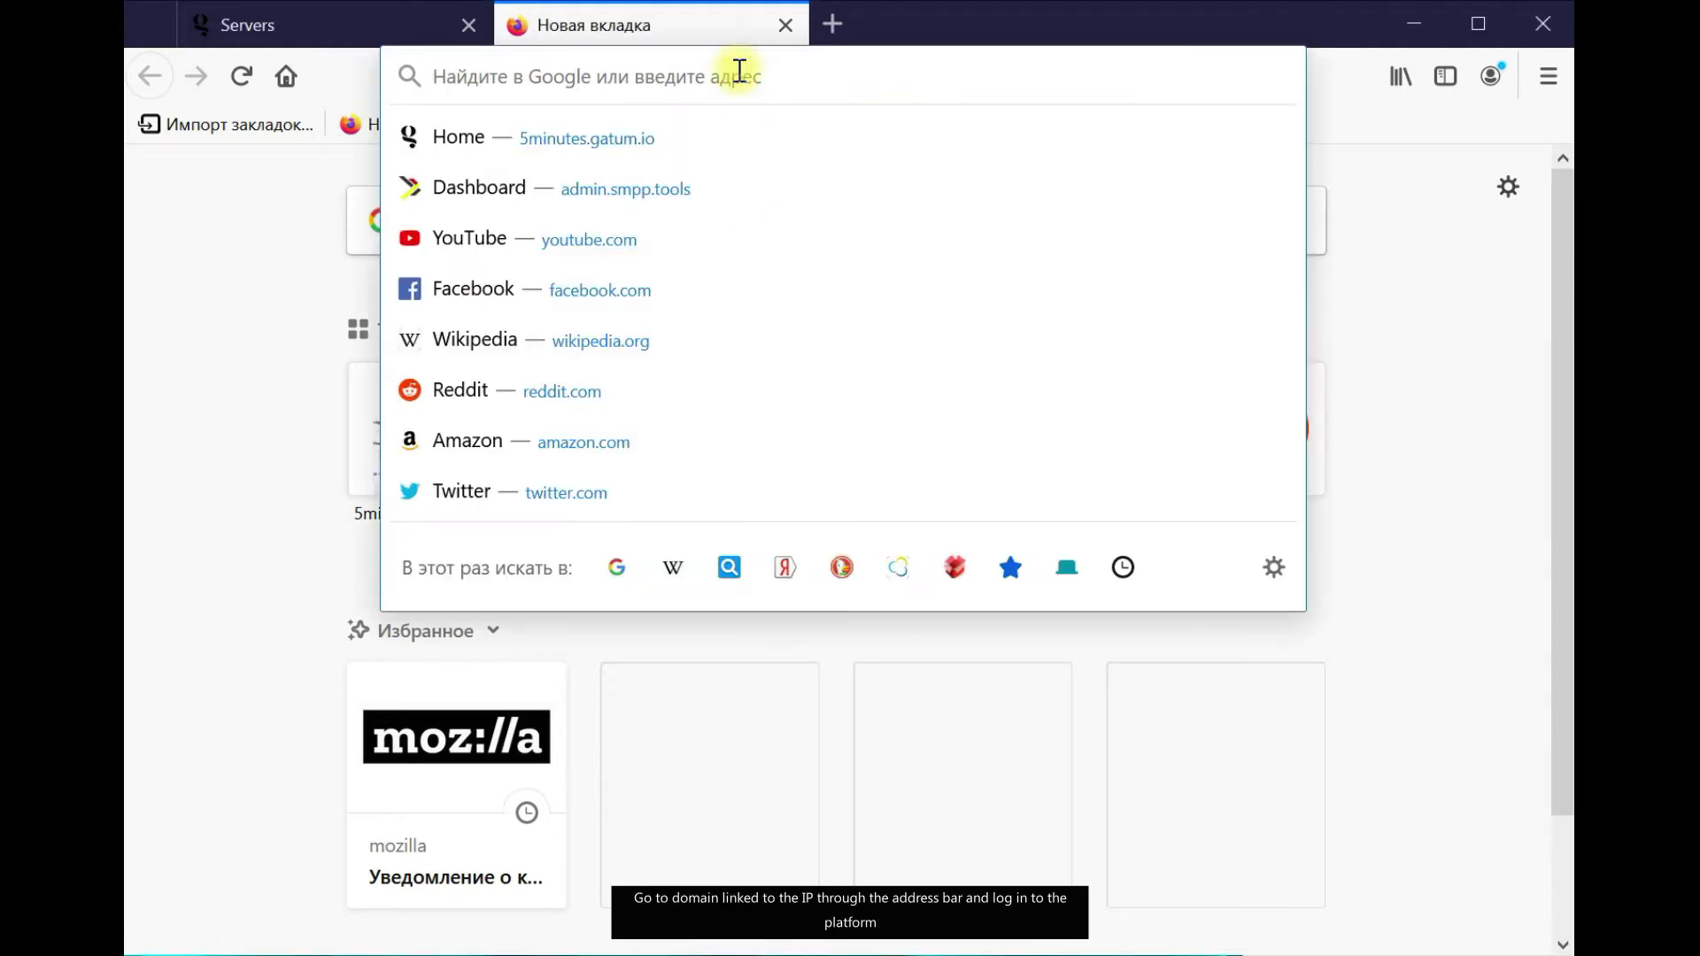
text(admin.smpp.tools)
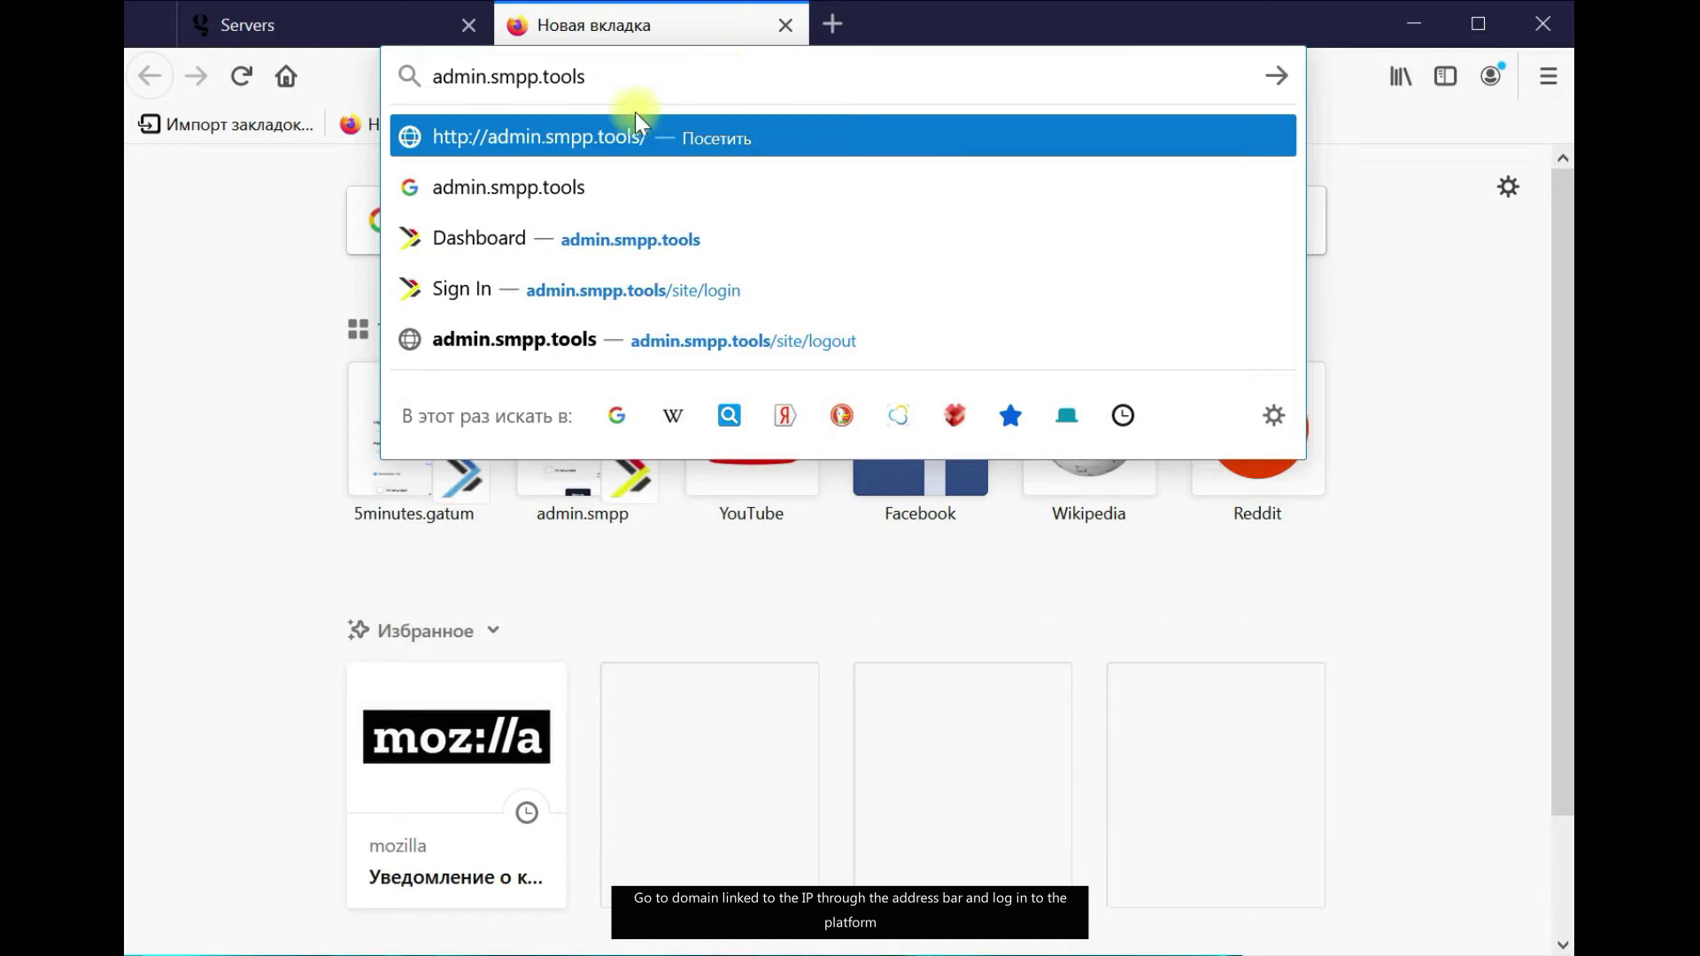
key(Return)
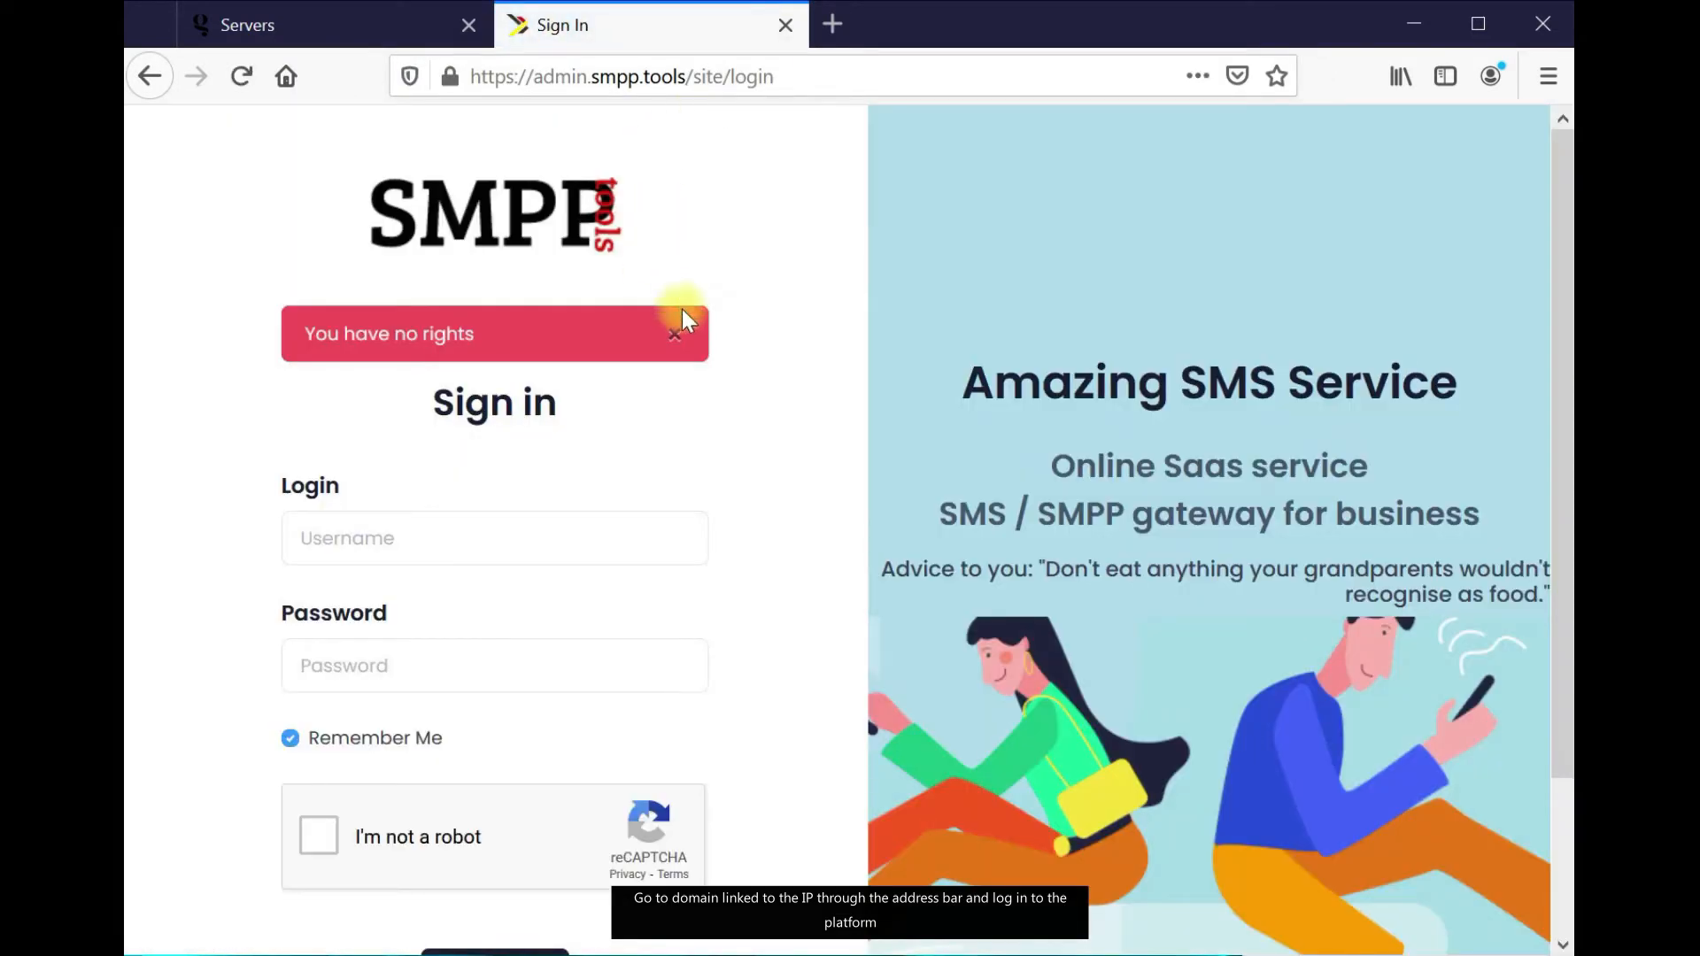
click(675, 336)
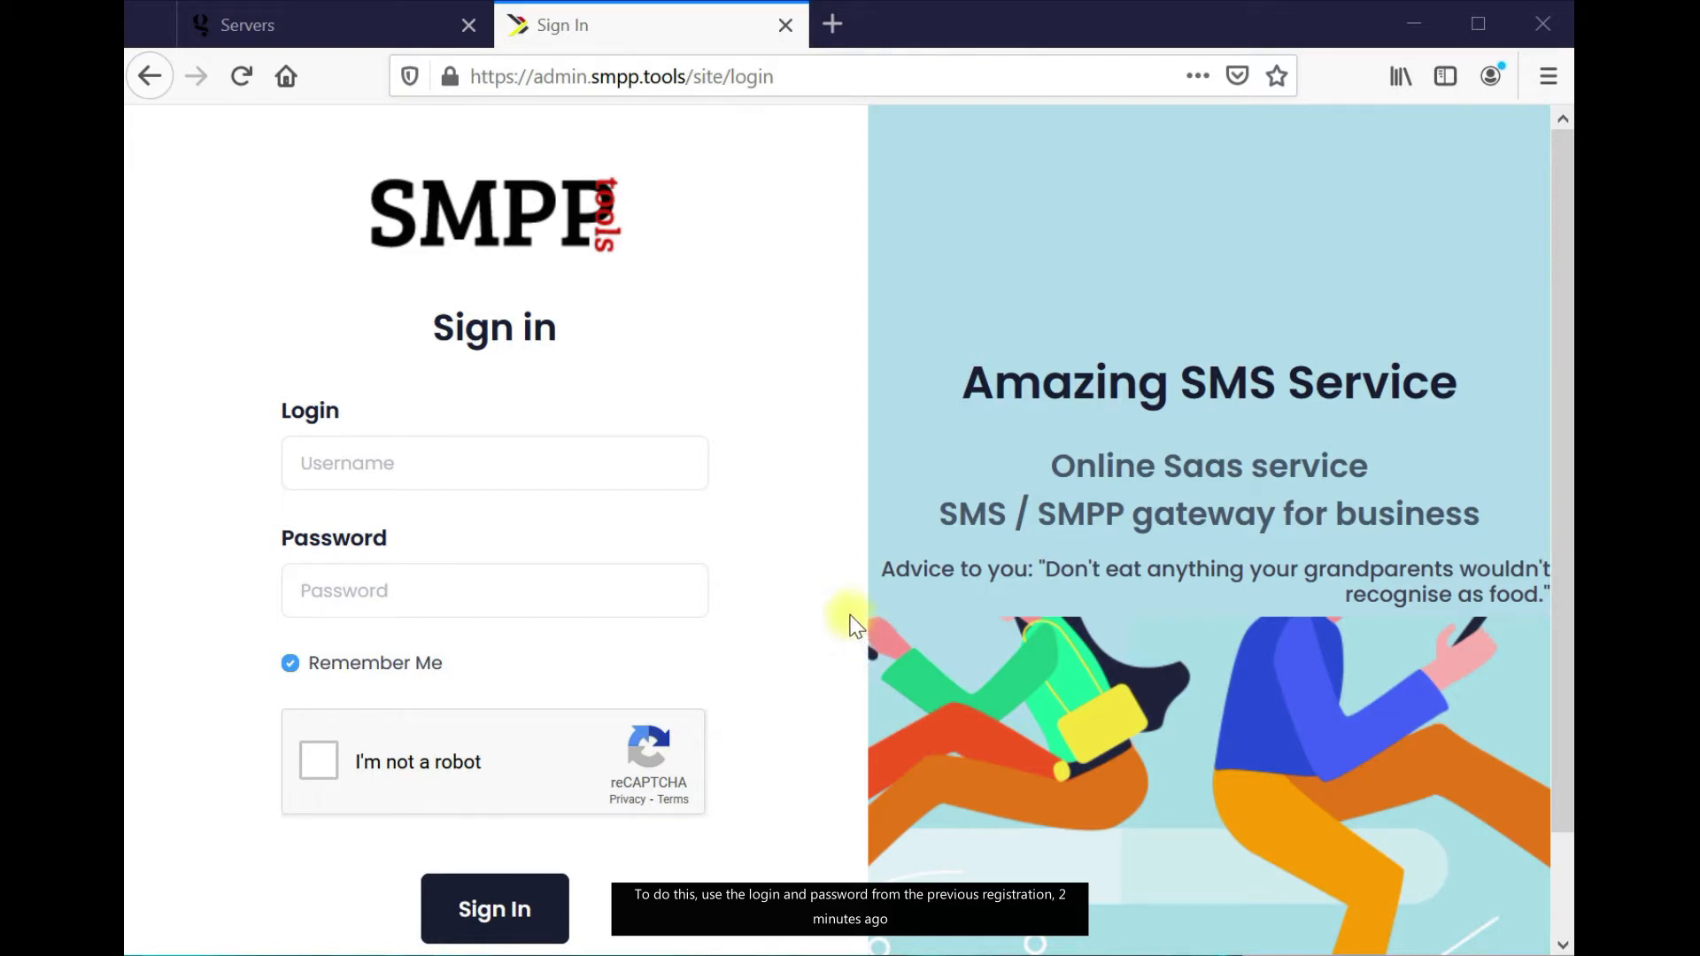
Sign in with the admin login and password, zoom to 80% and expand Routing
click(531, 466)
key(ctrl+v)
key(alt+Tab)
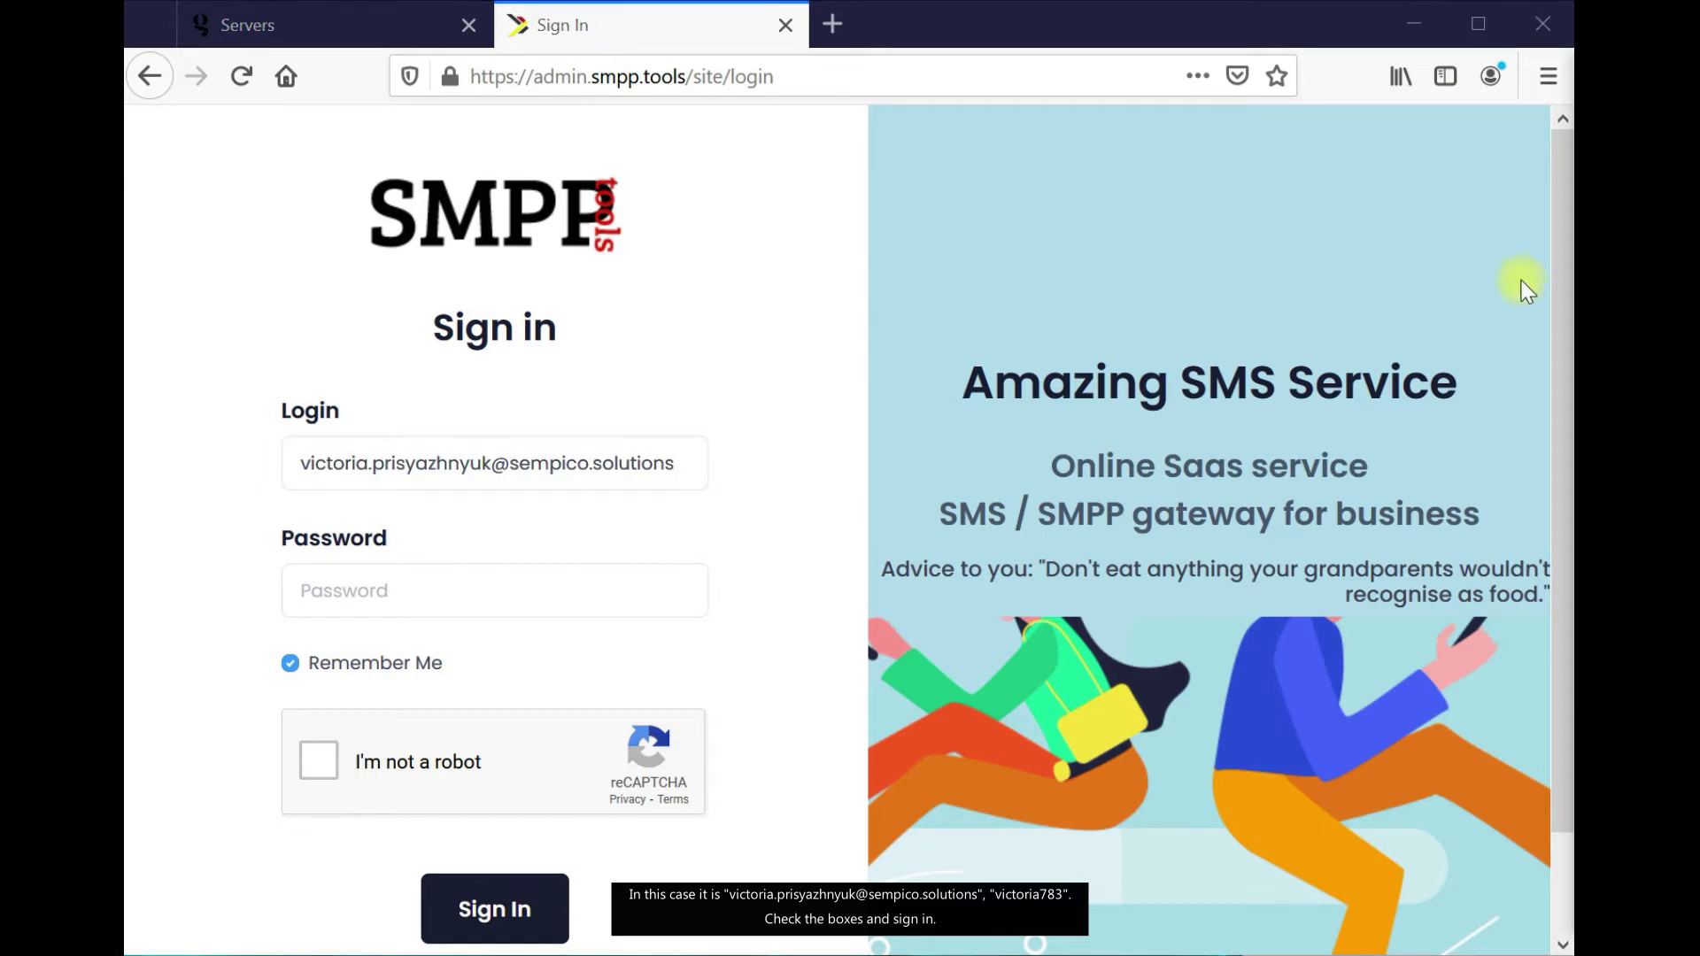
click(646, 574)
key(ctrl+v)
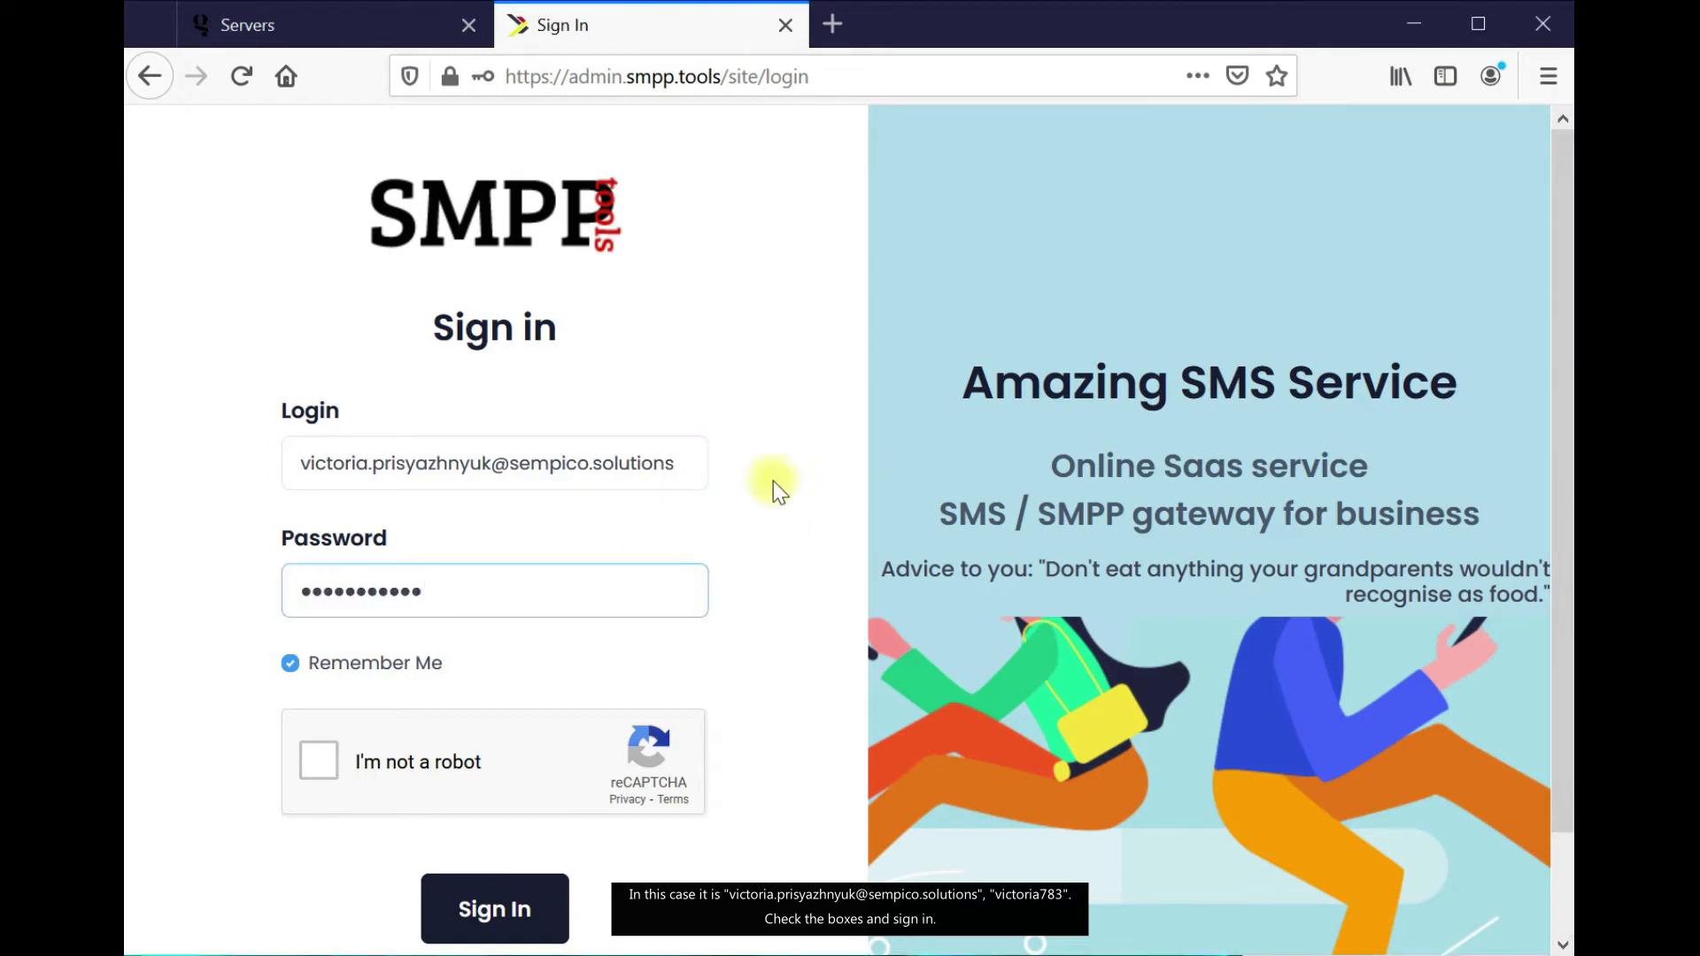
click(319, 759)
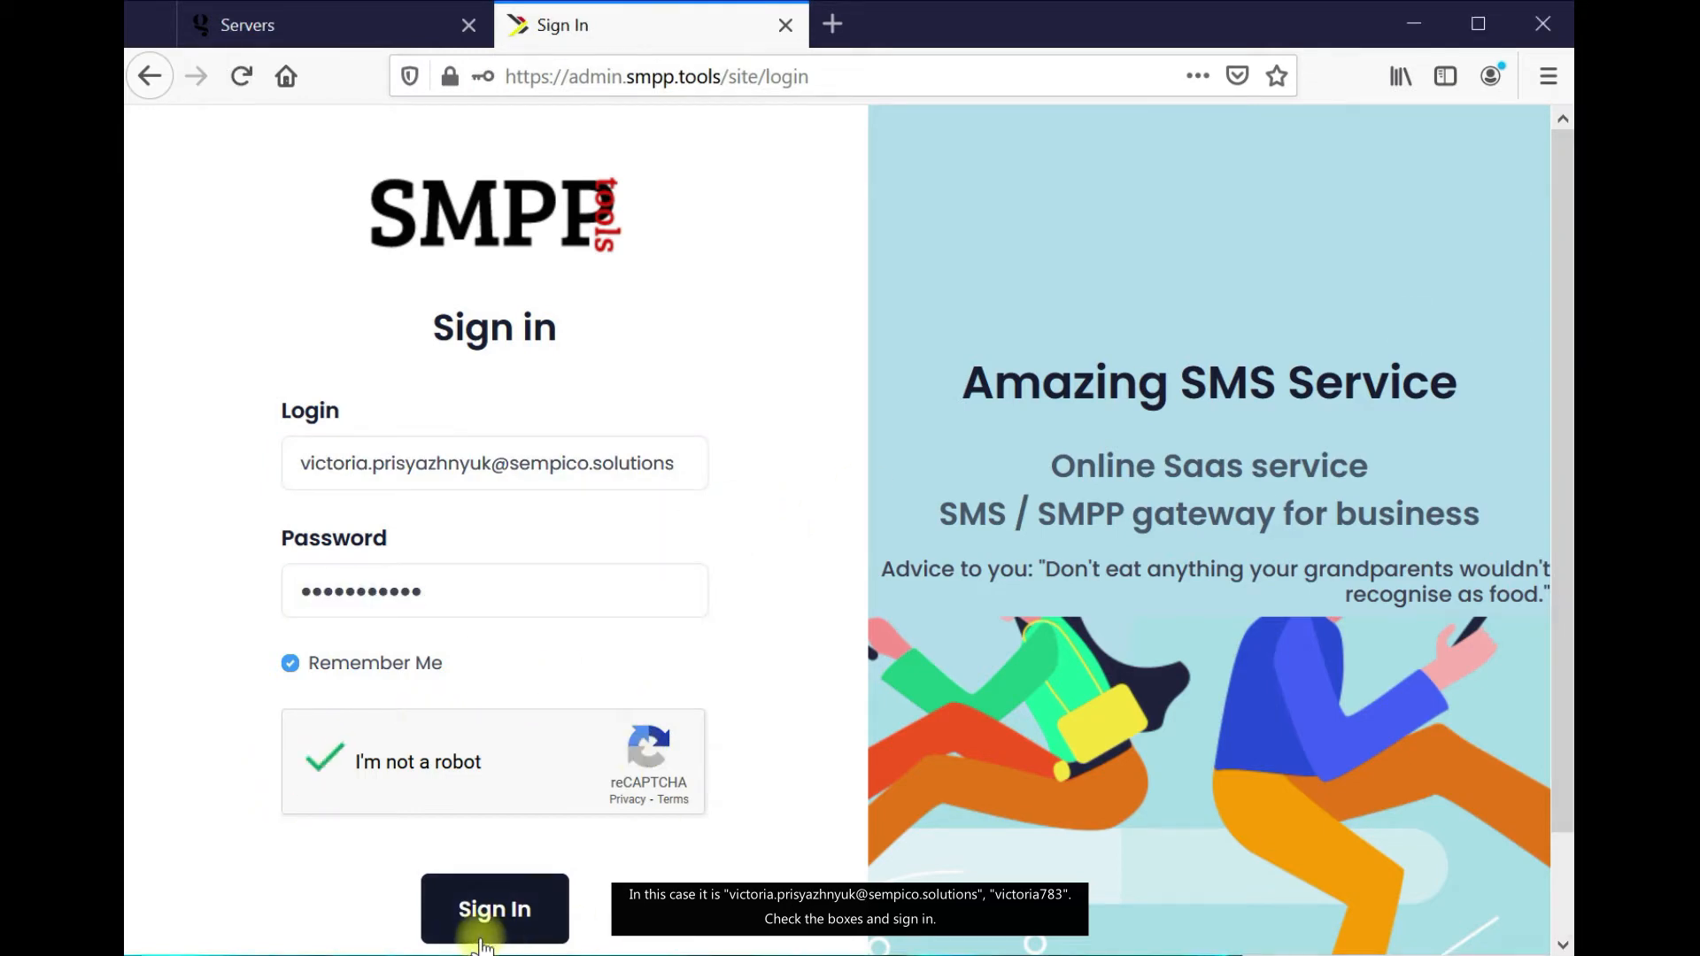
click(475, 933)
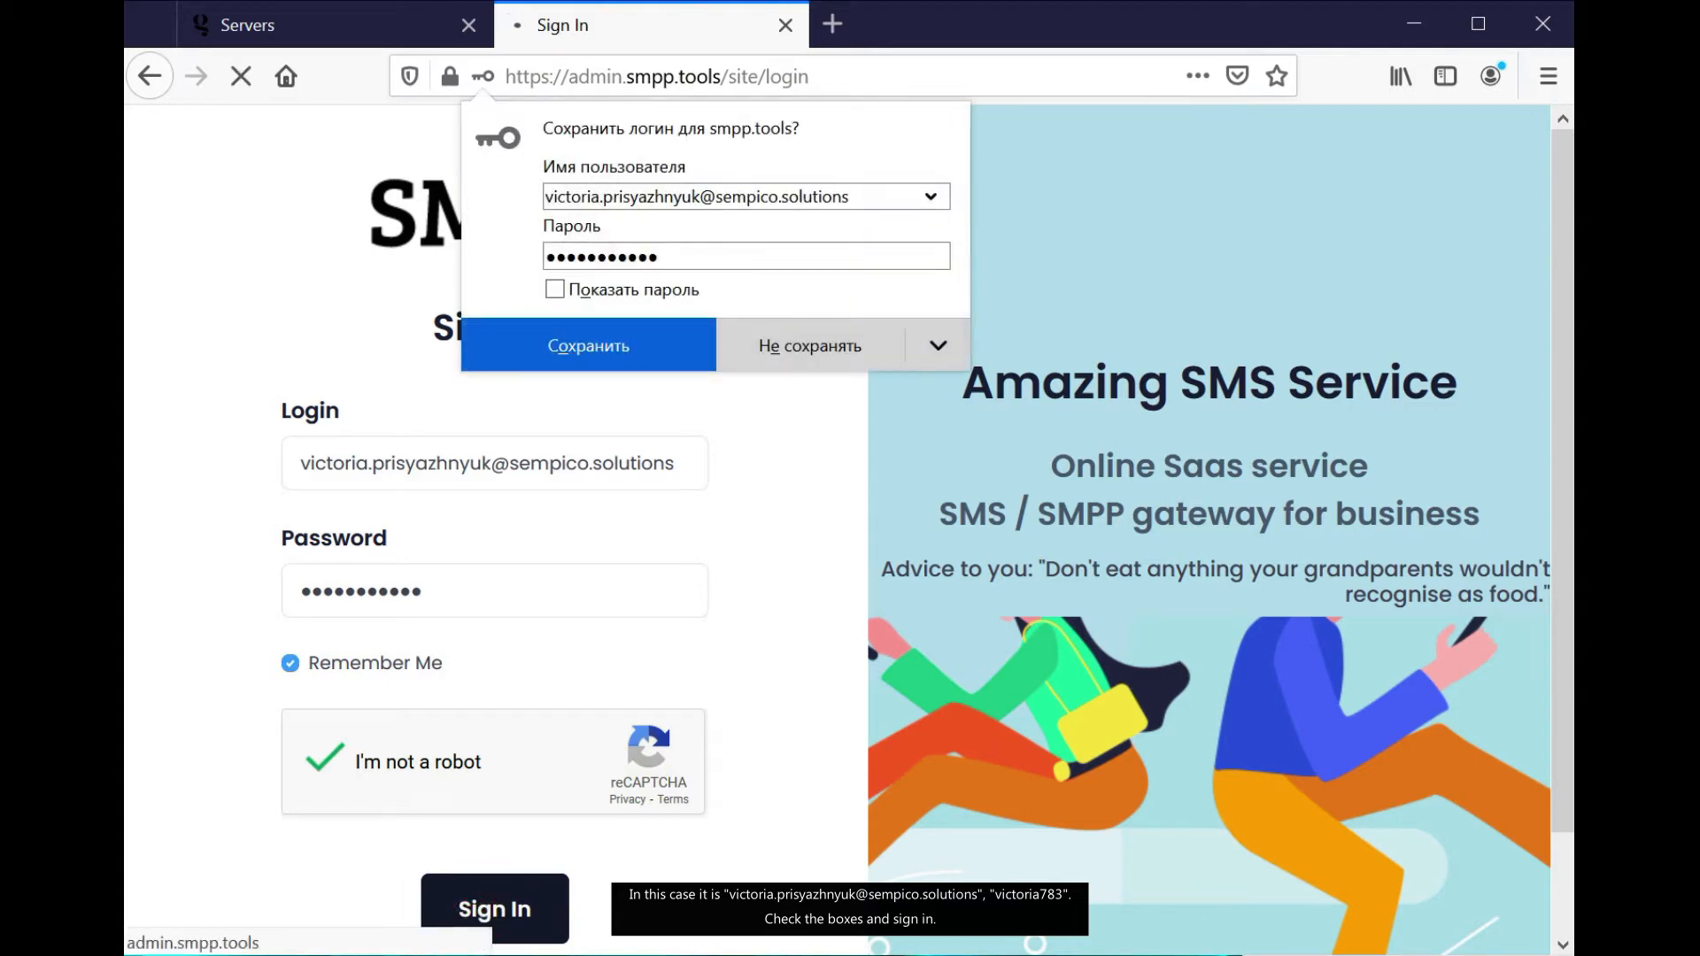
click(493, 912)
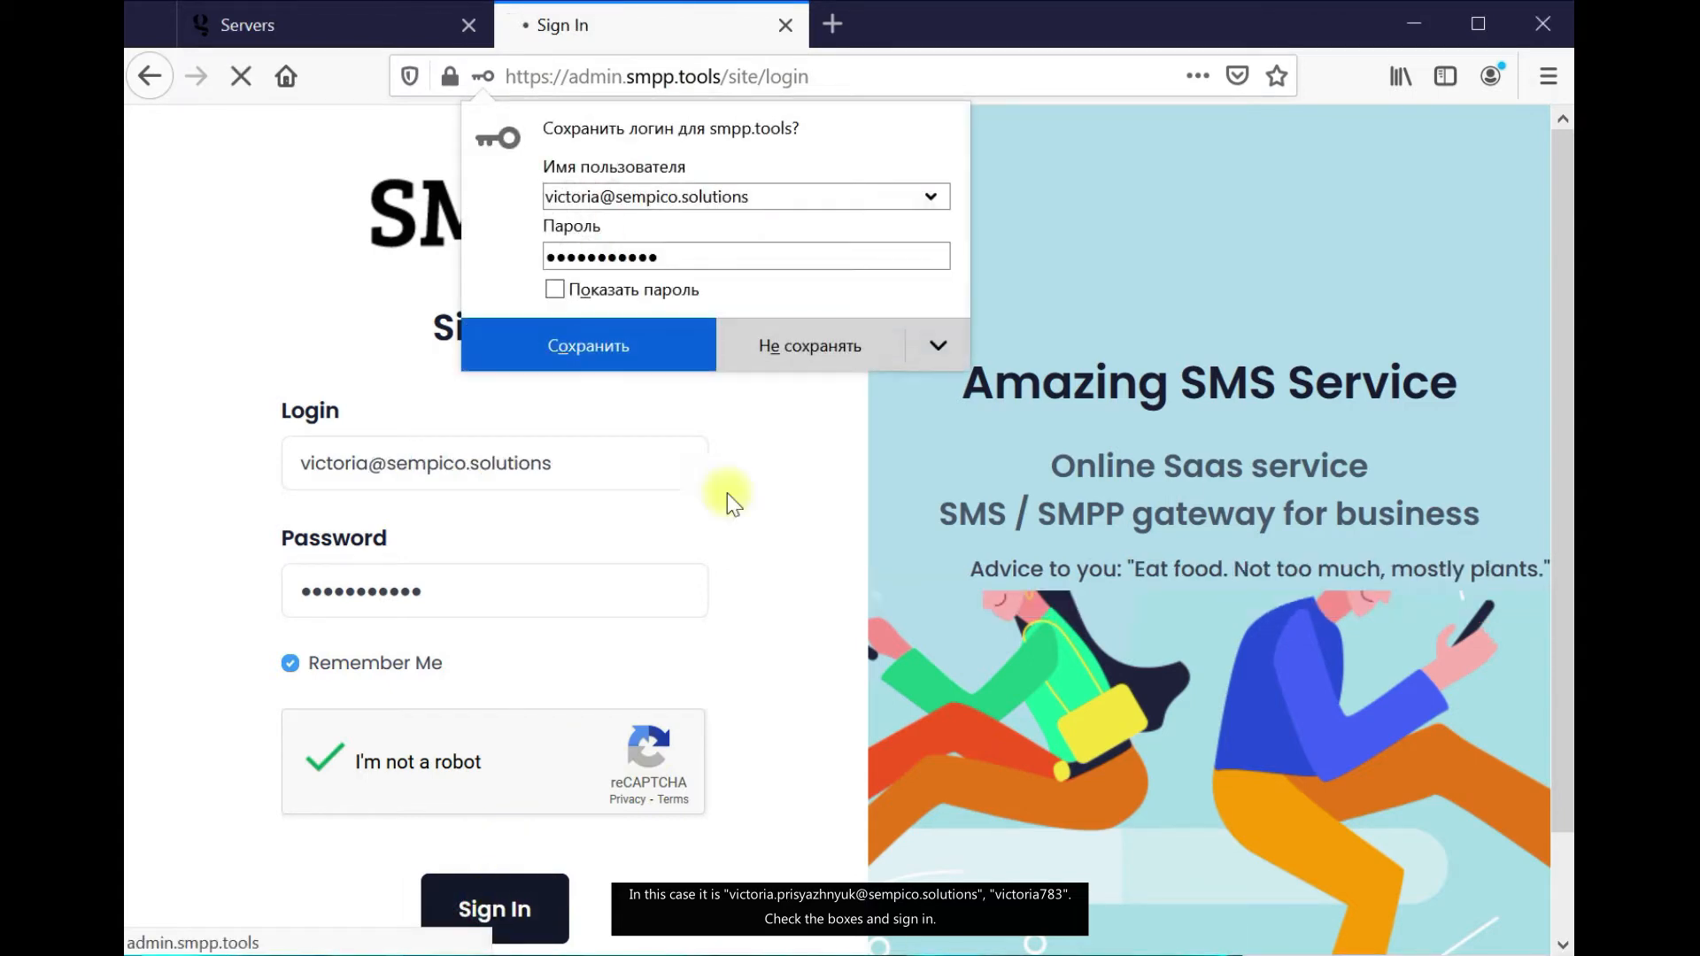
click(828, 343)
key(ctrl+minus)
key(ctrl+minus)
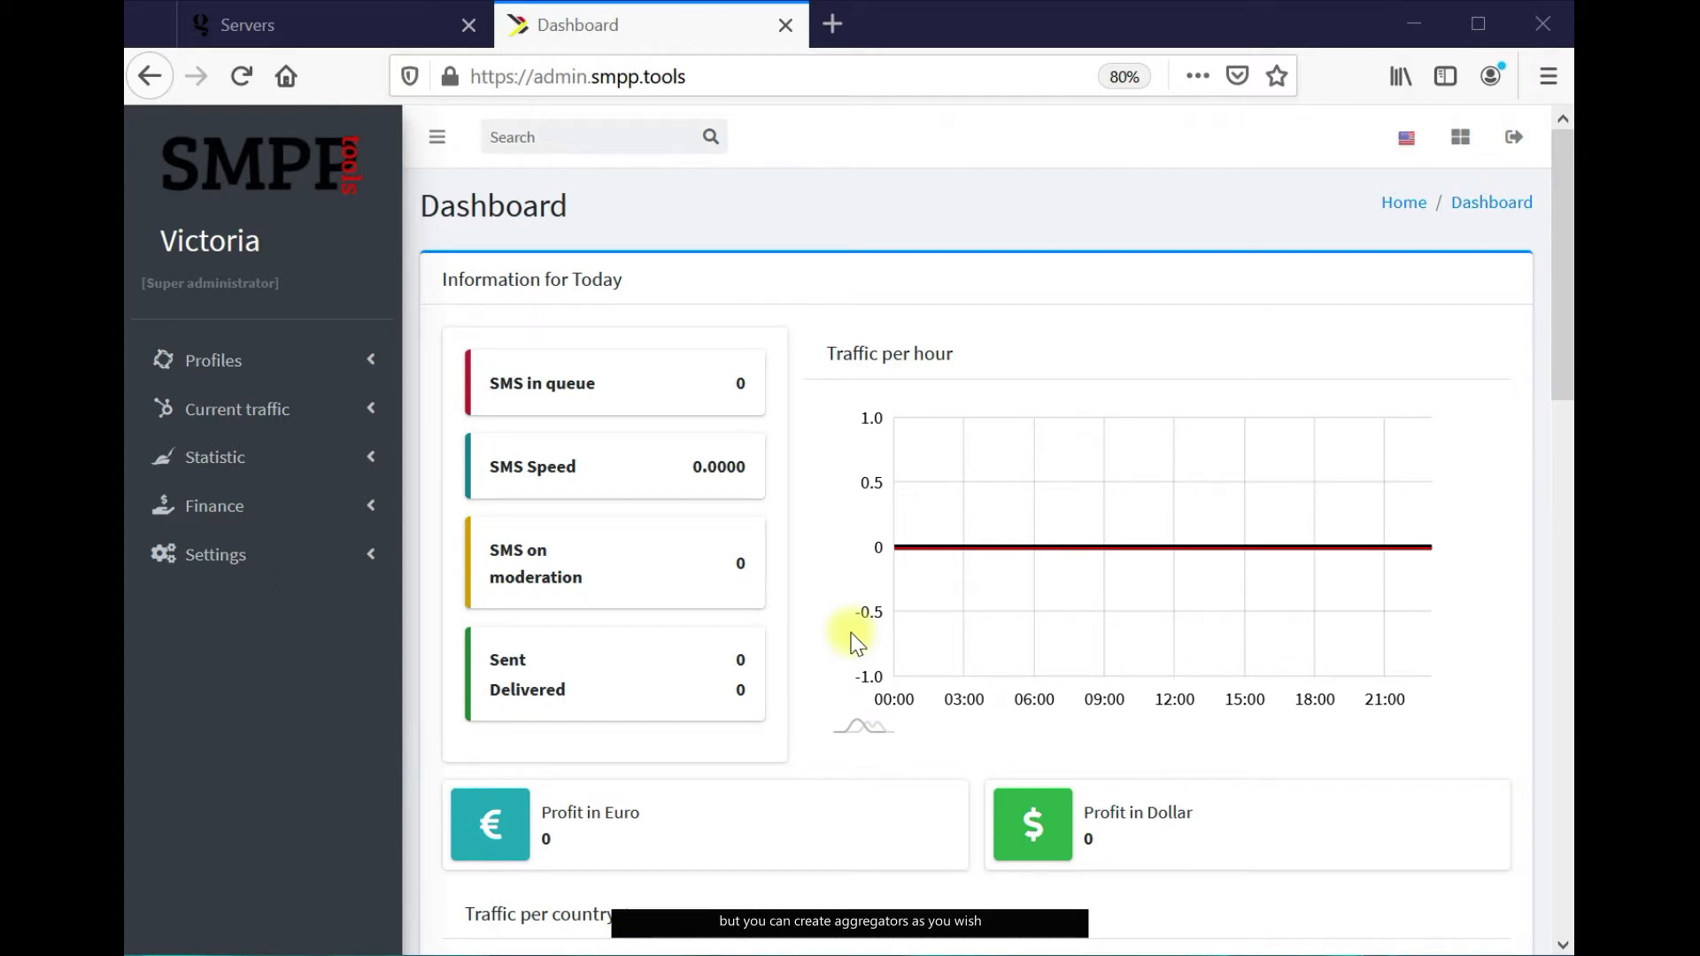
click(292, 412)
click(326, 458)
Start a new aggregator on the Aggregators page named Sempico_DIR
click(245, 625)
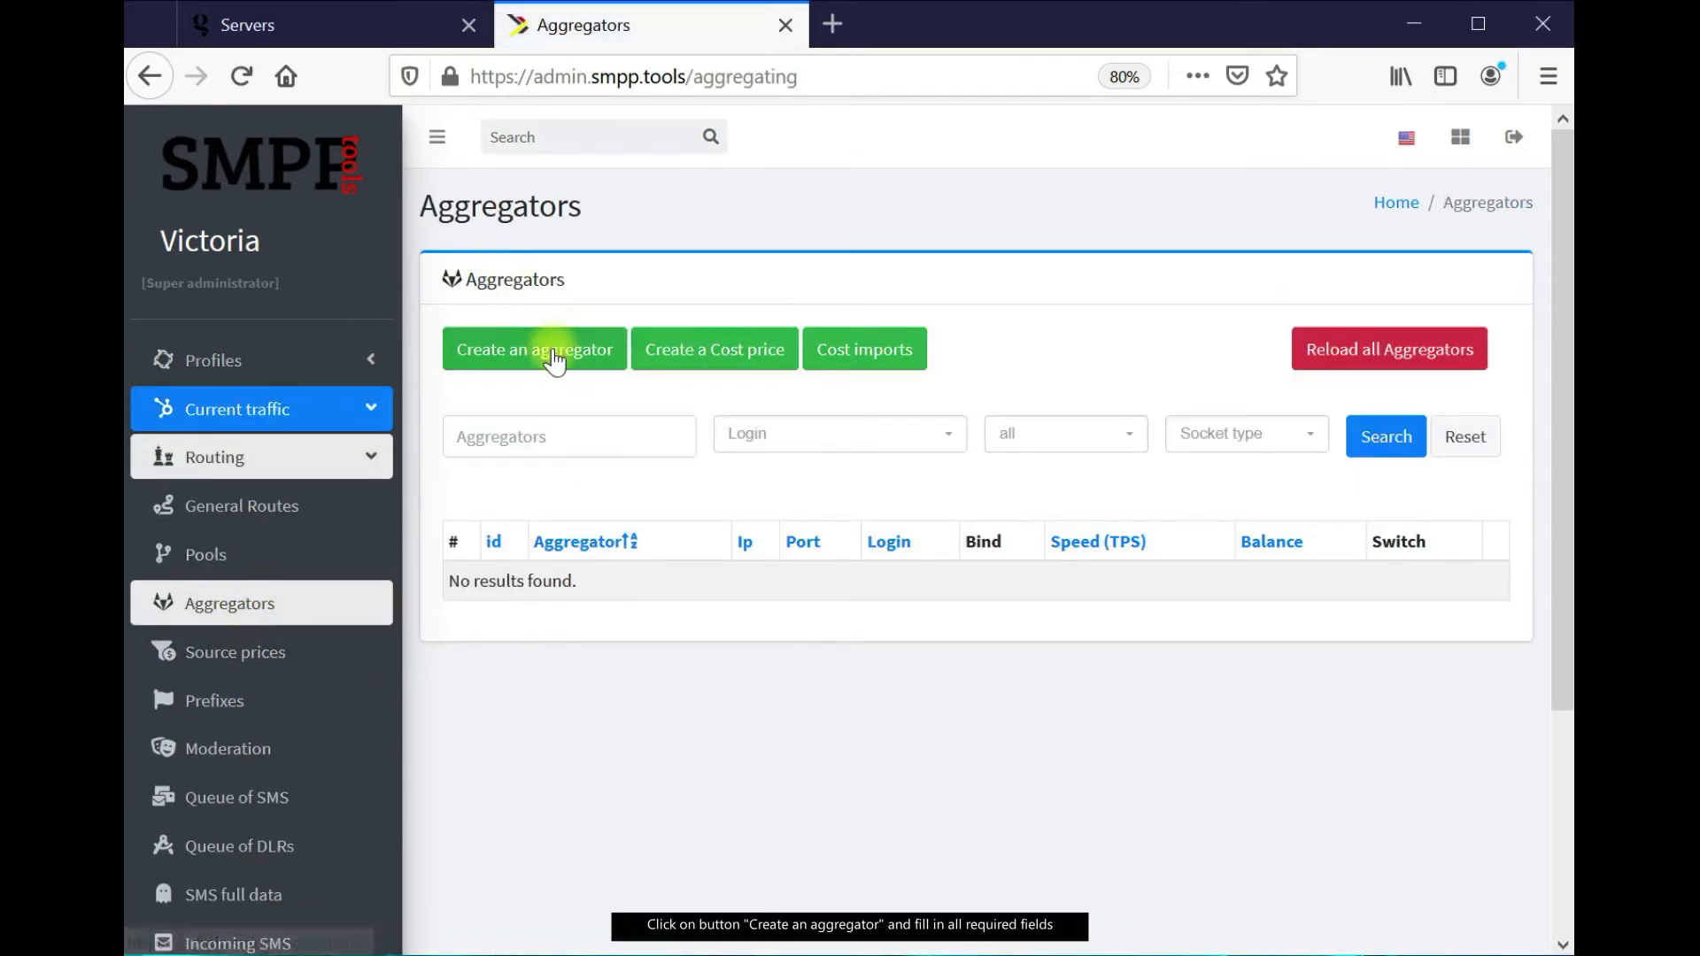
click(555, 359)
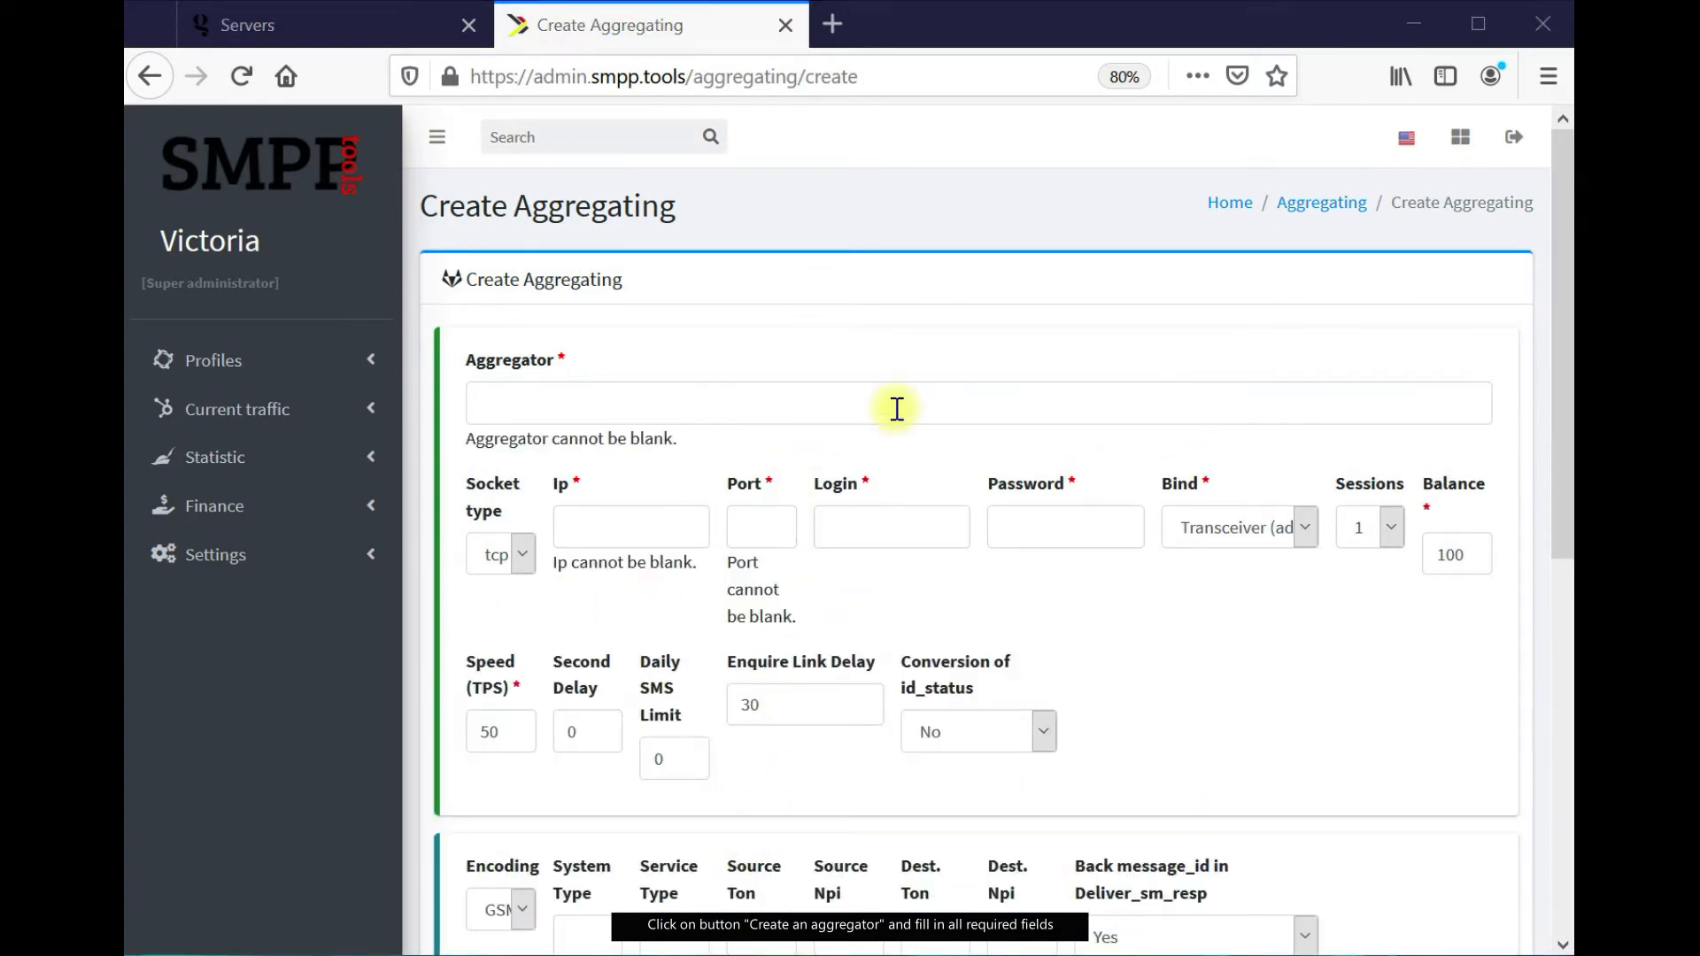
click(896, 408)
text(Sempico_DIR)
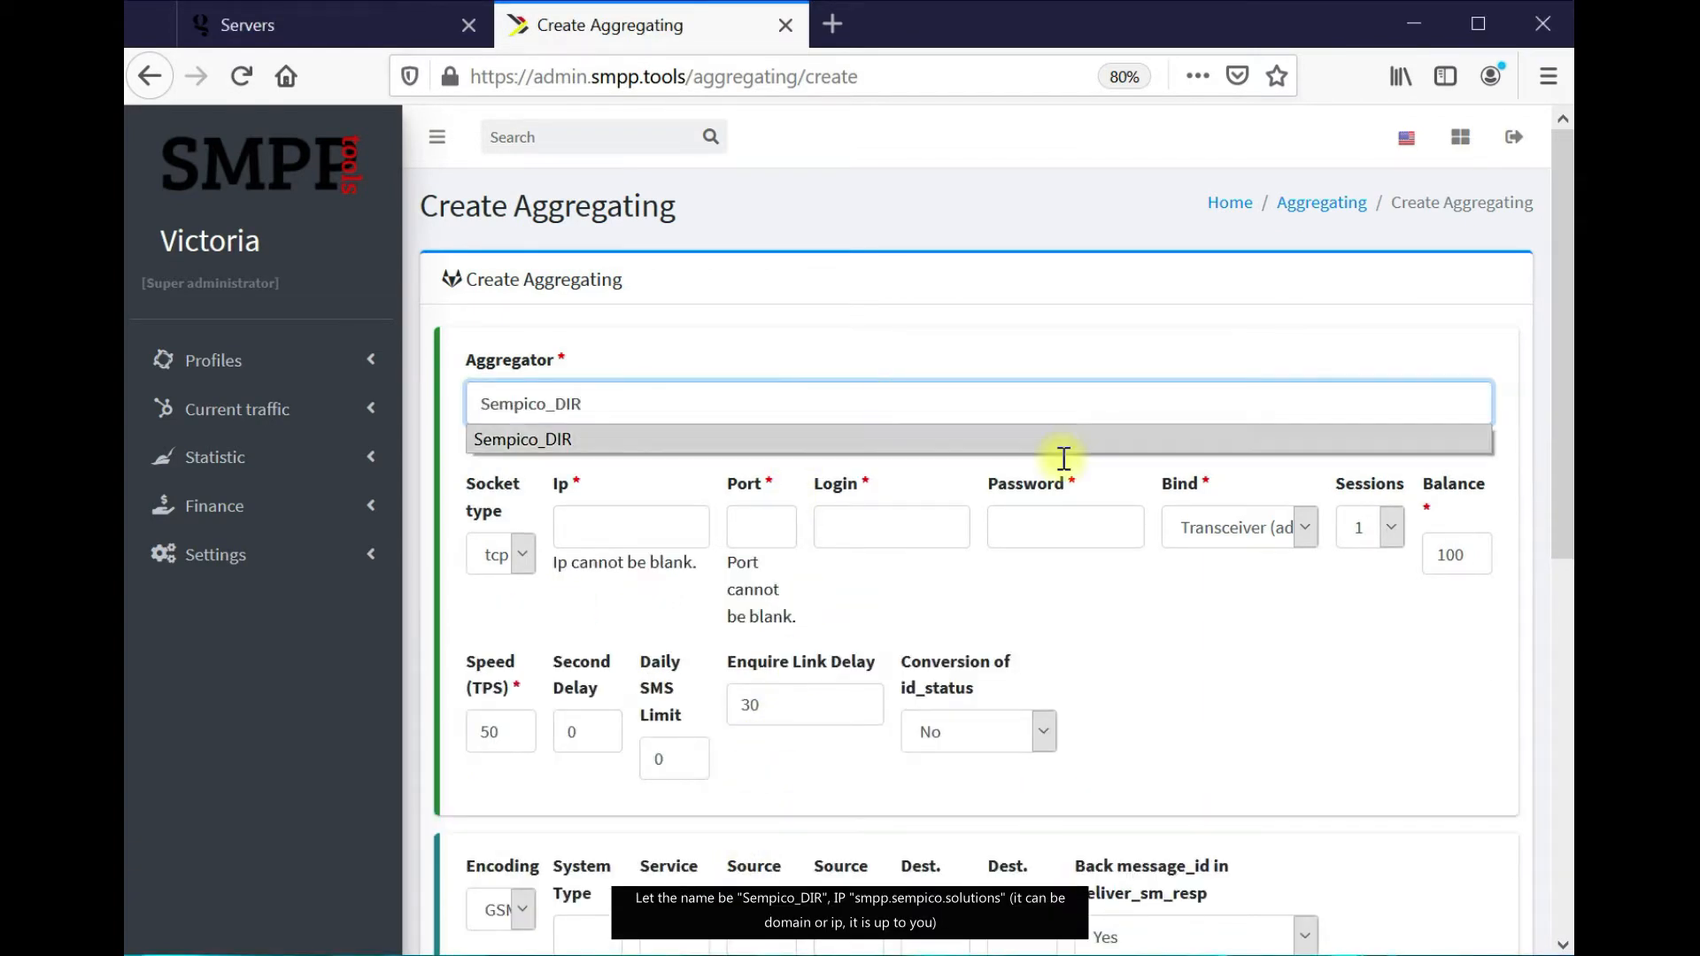
click(474, 439)
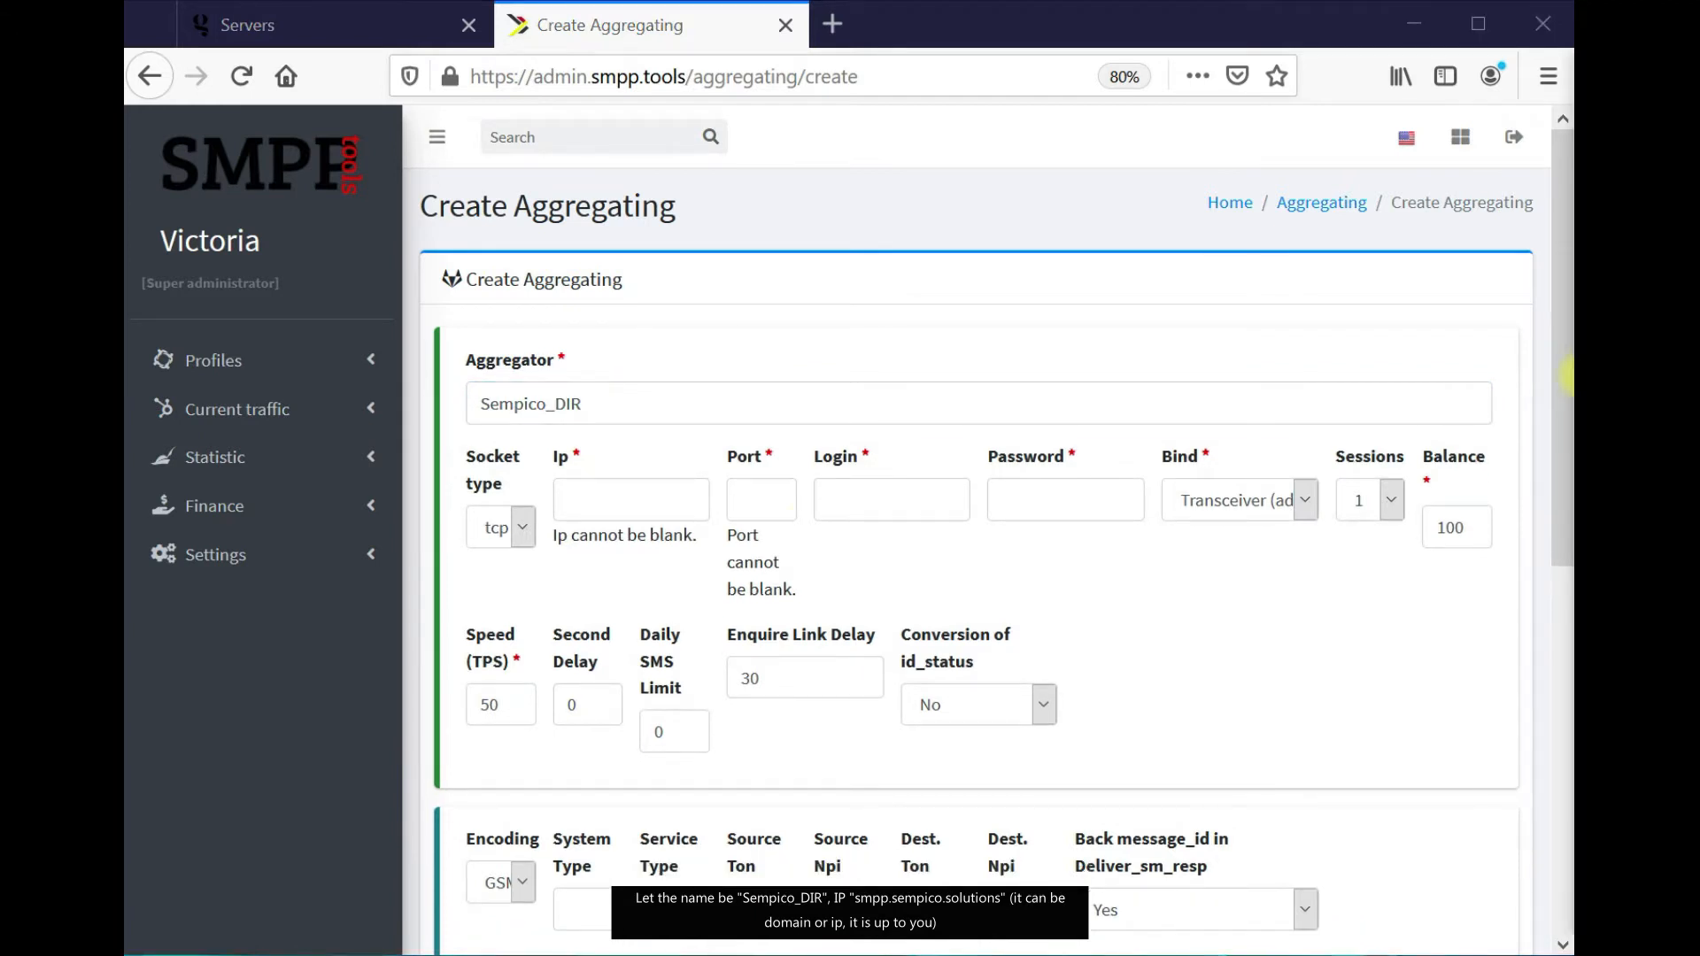
Enter host smpp.sempico.solutions, port 65432 and the aggregator login
click(630, 499)
text(smpp.sempico.solutions)
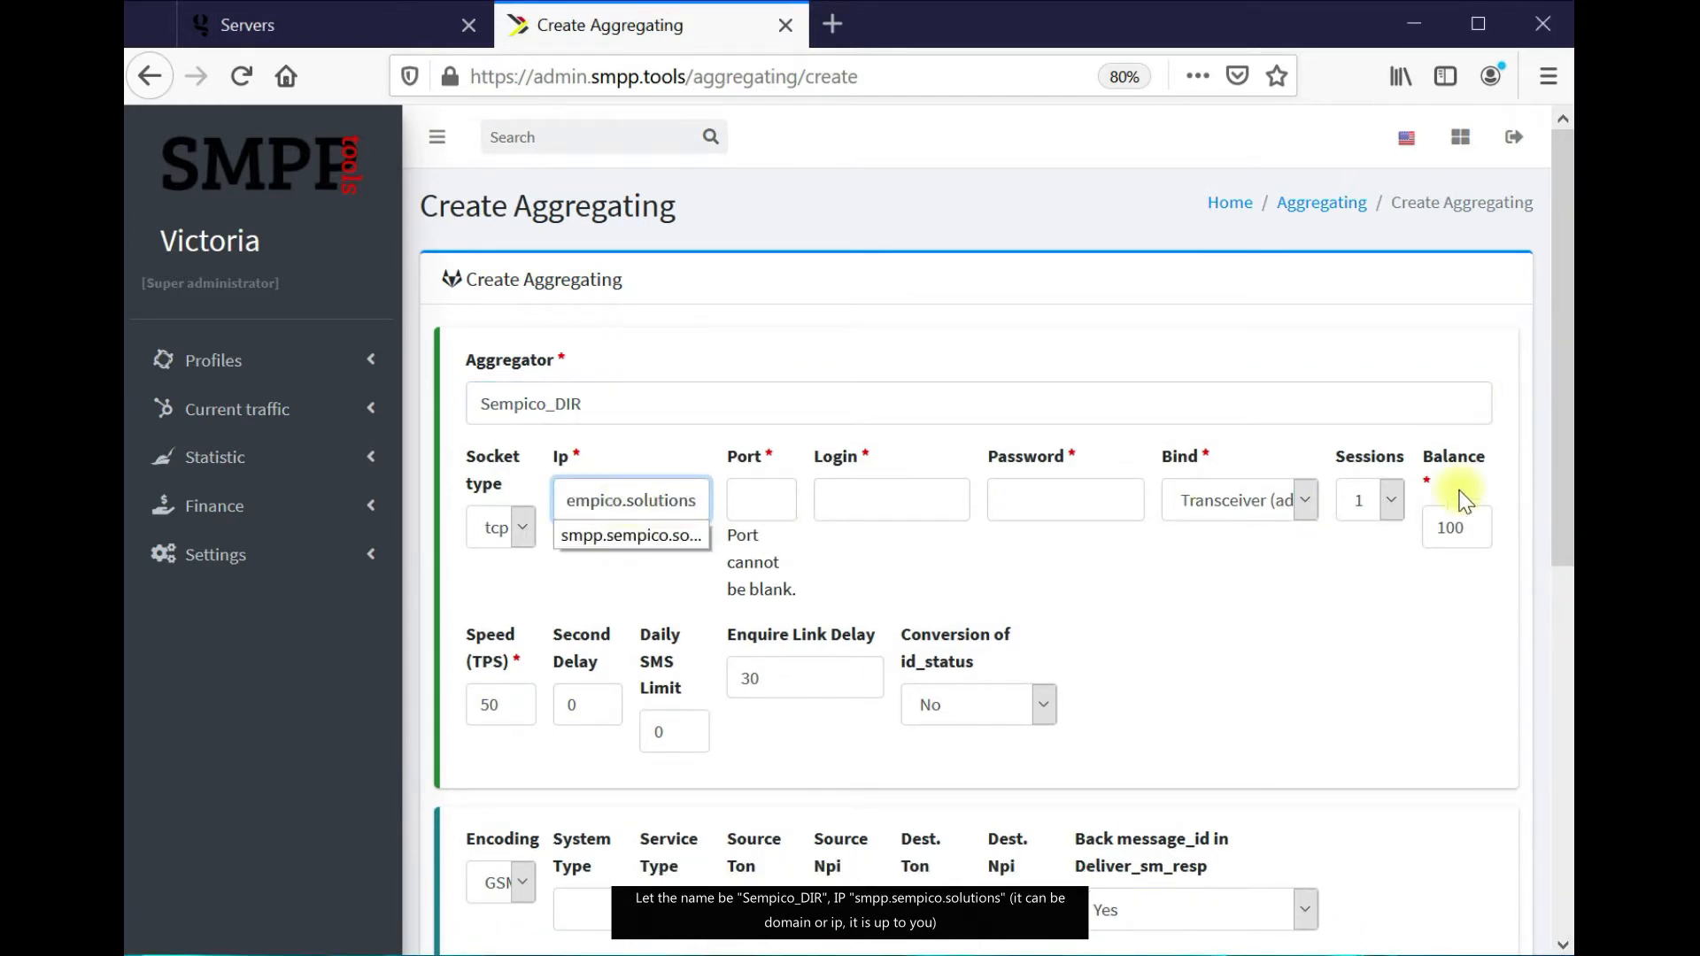
click(1574, 402)
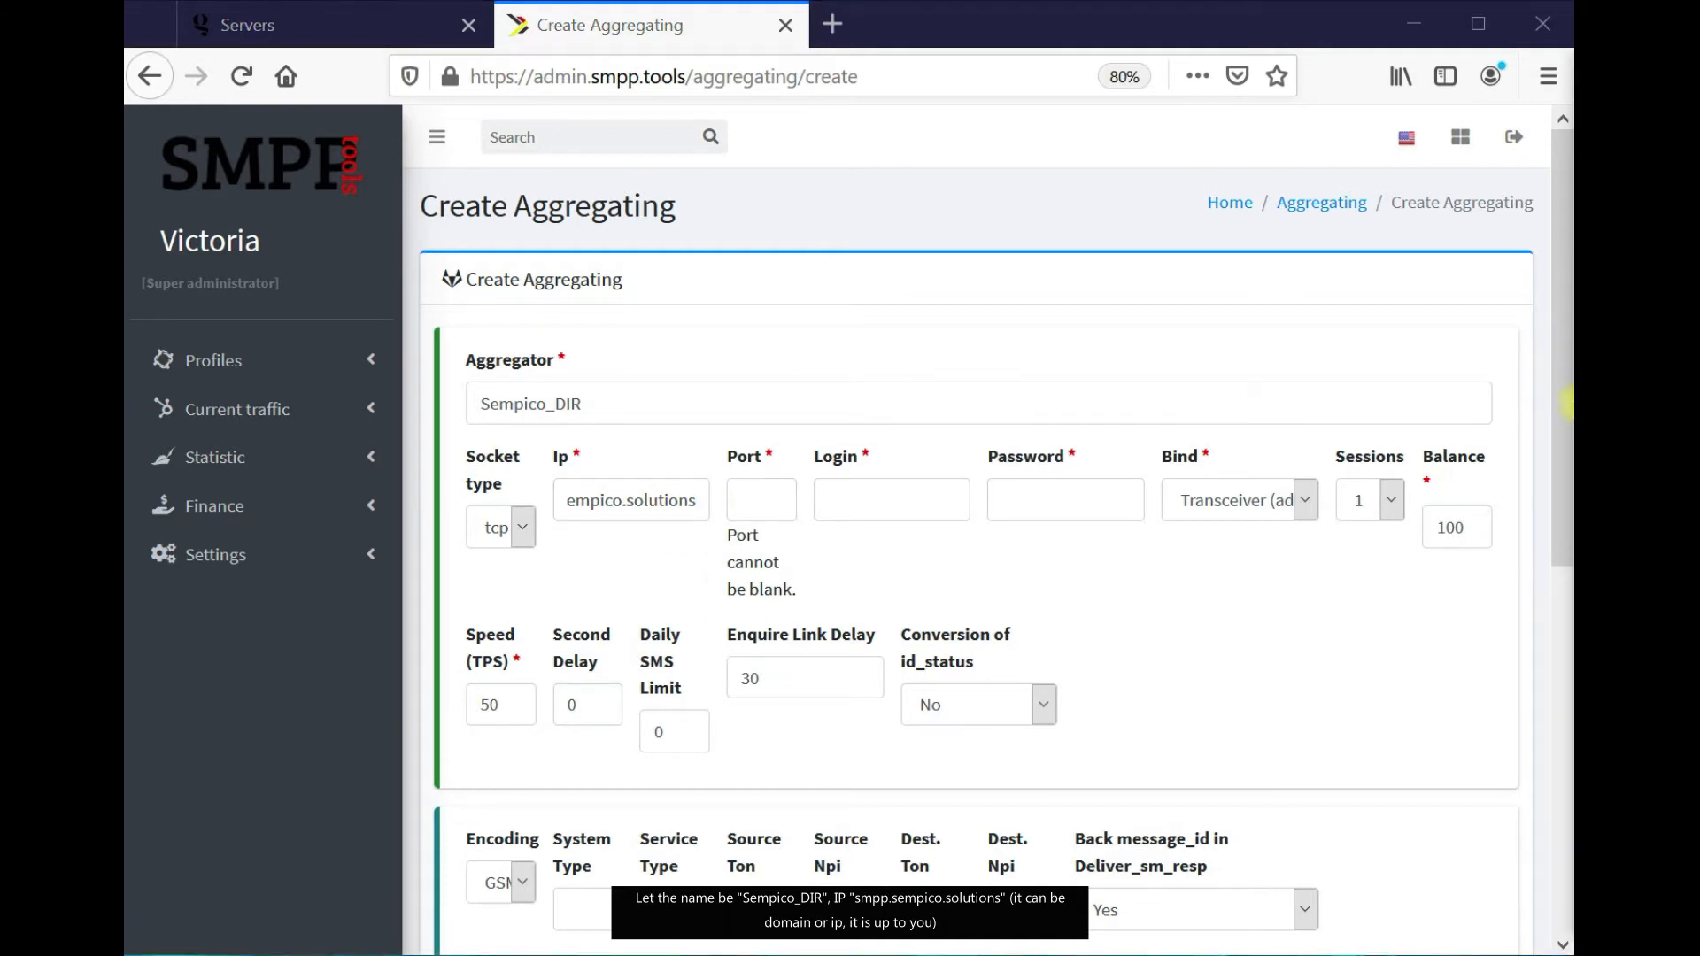
click(777, 501)
text(65432)
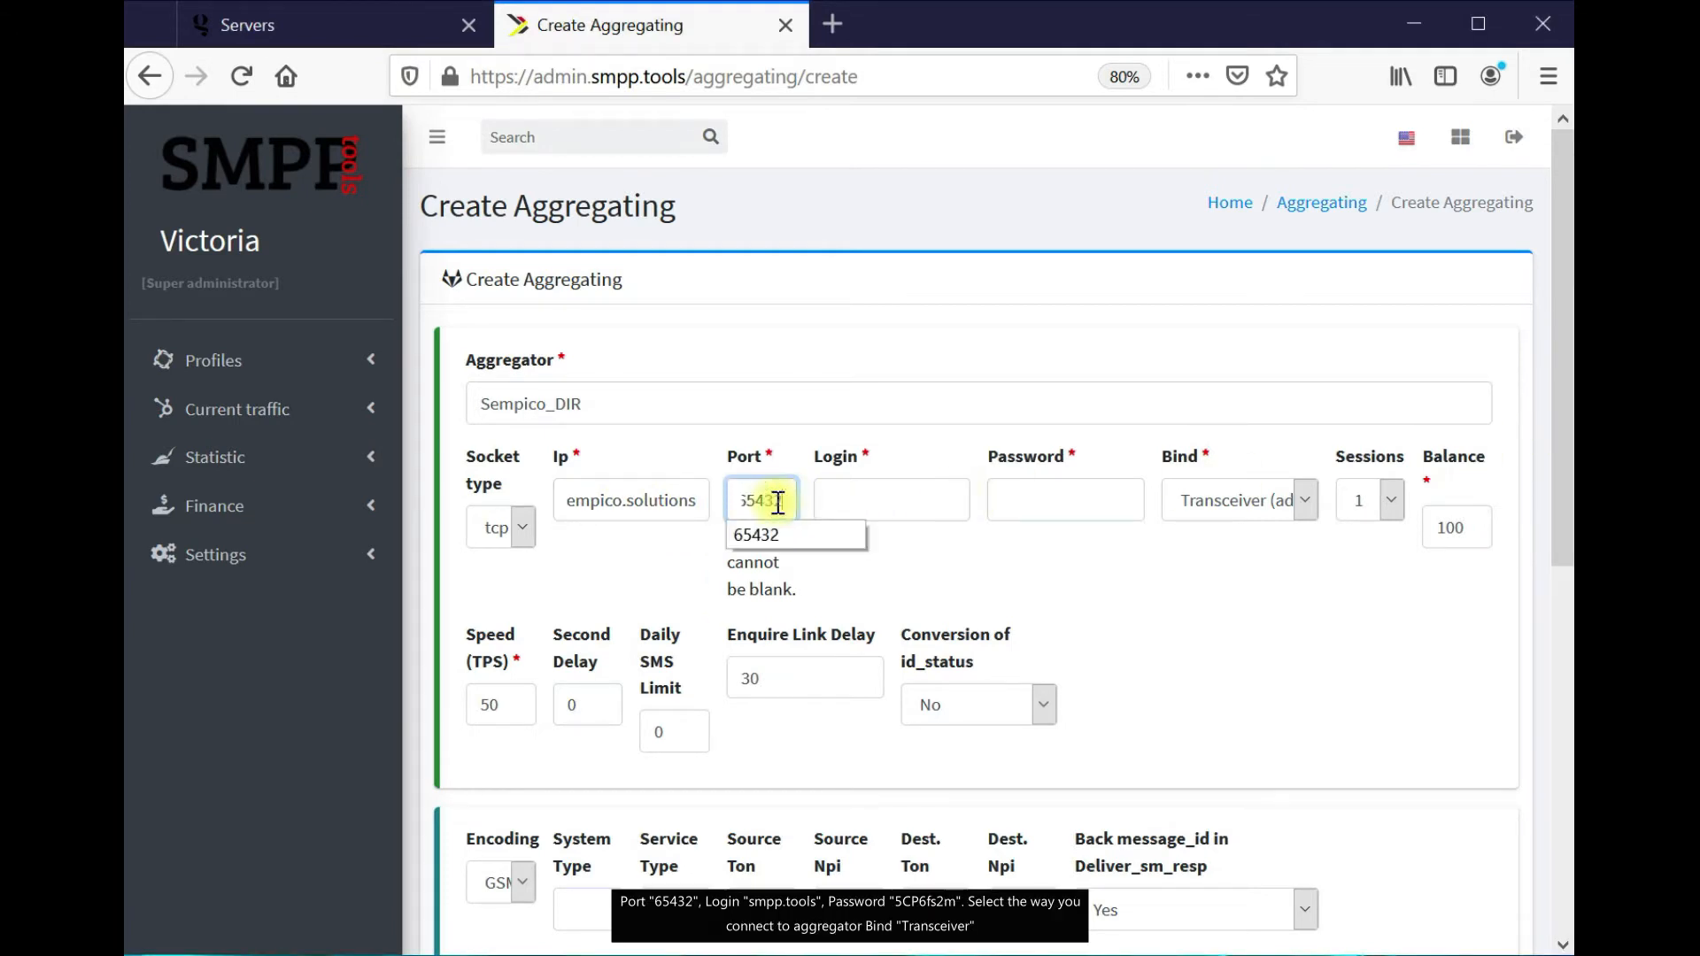
click(1574, 426)
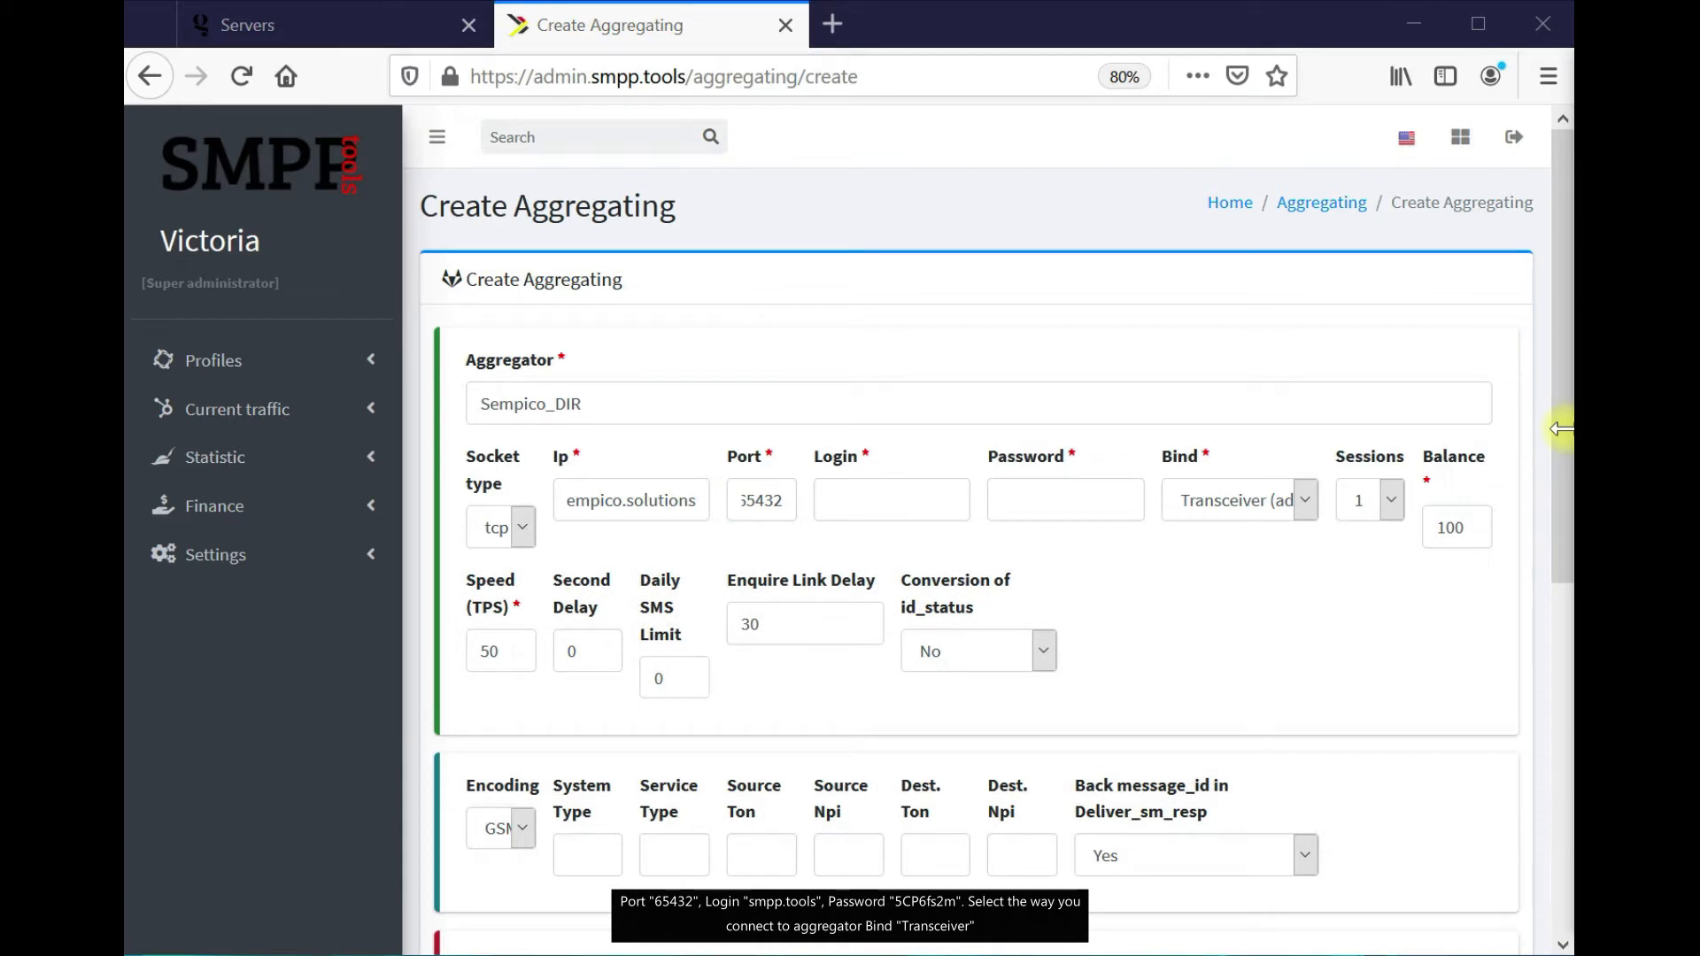
click(905, 506)
text(smpp.tools)
click(1569, 454)
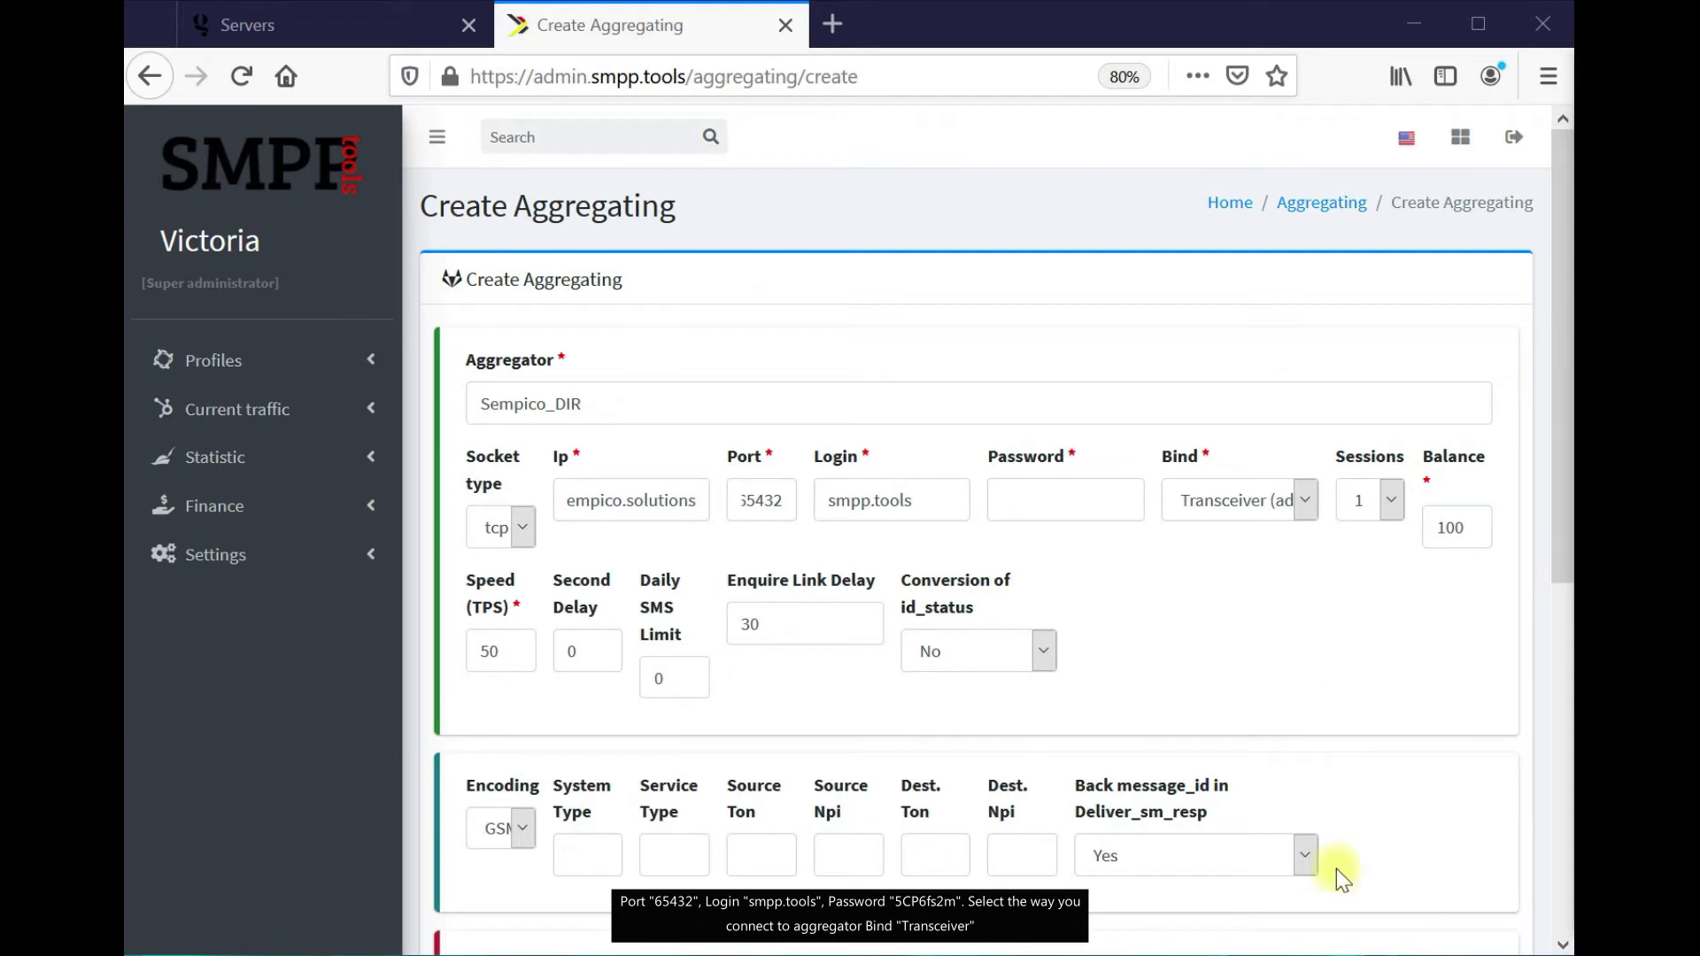
Enter the connection password and keep the bind mode as Transceiver
click(1086, 497)
key(ctrl+v)
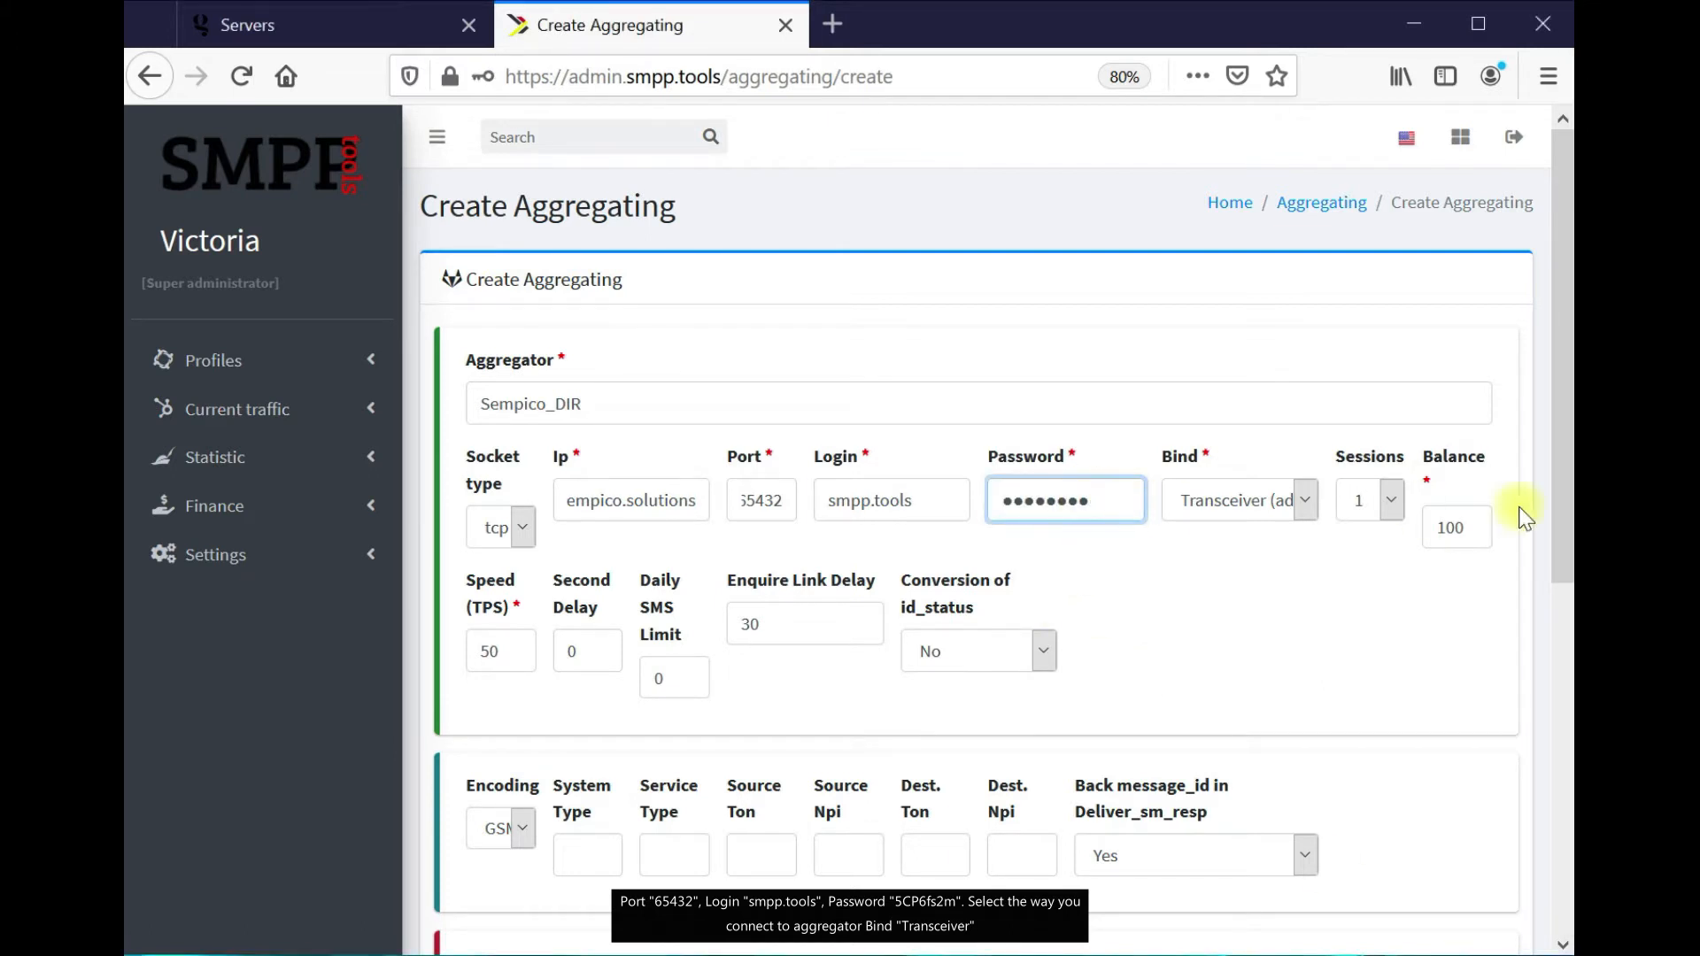
click(1304, 499)
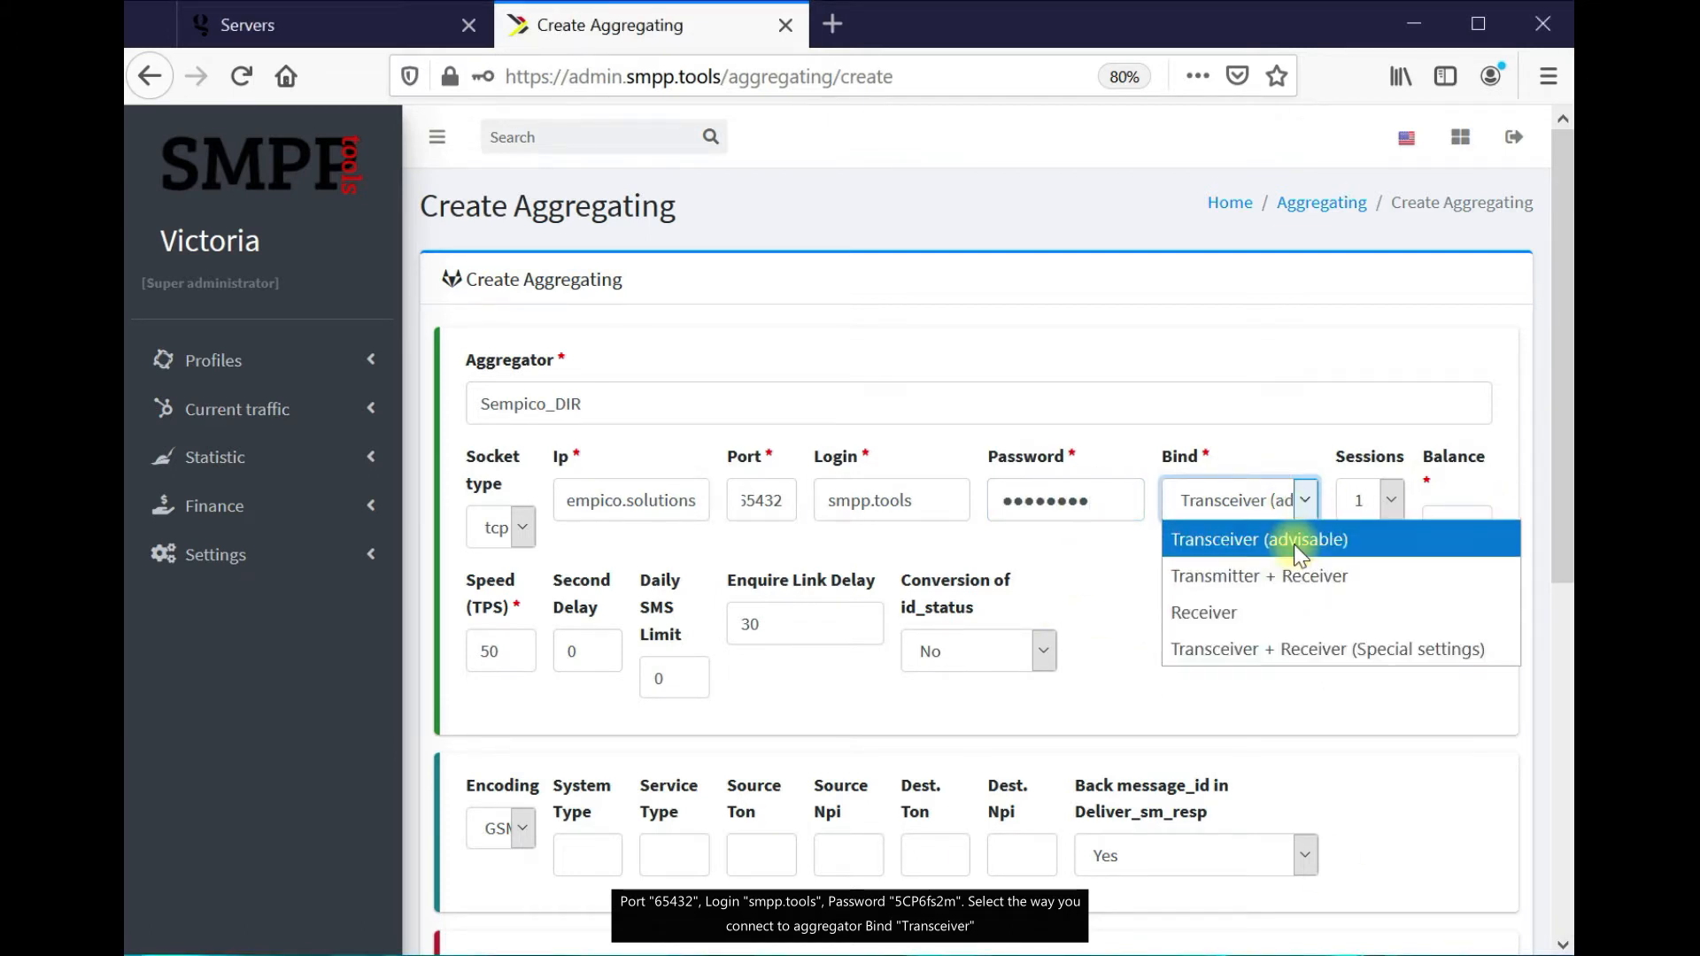
click(1294, 542)
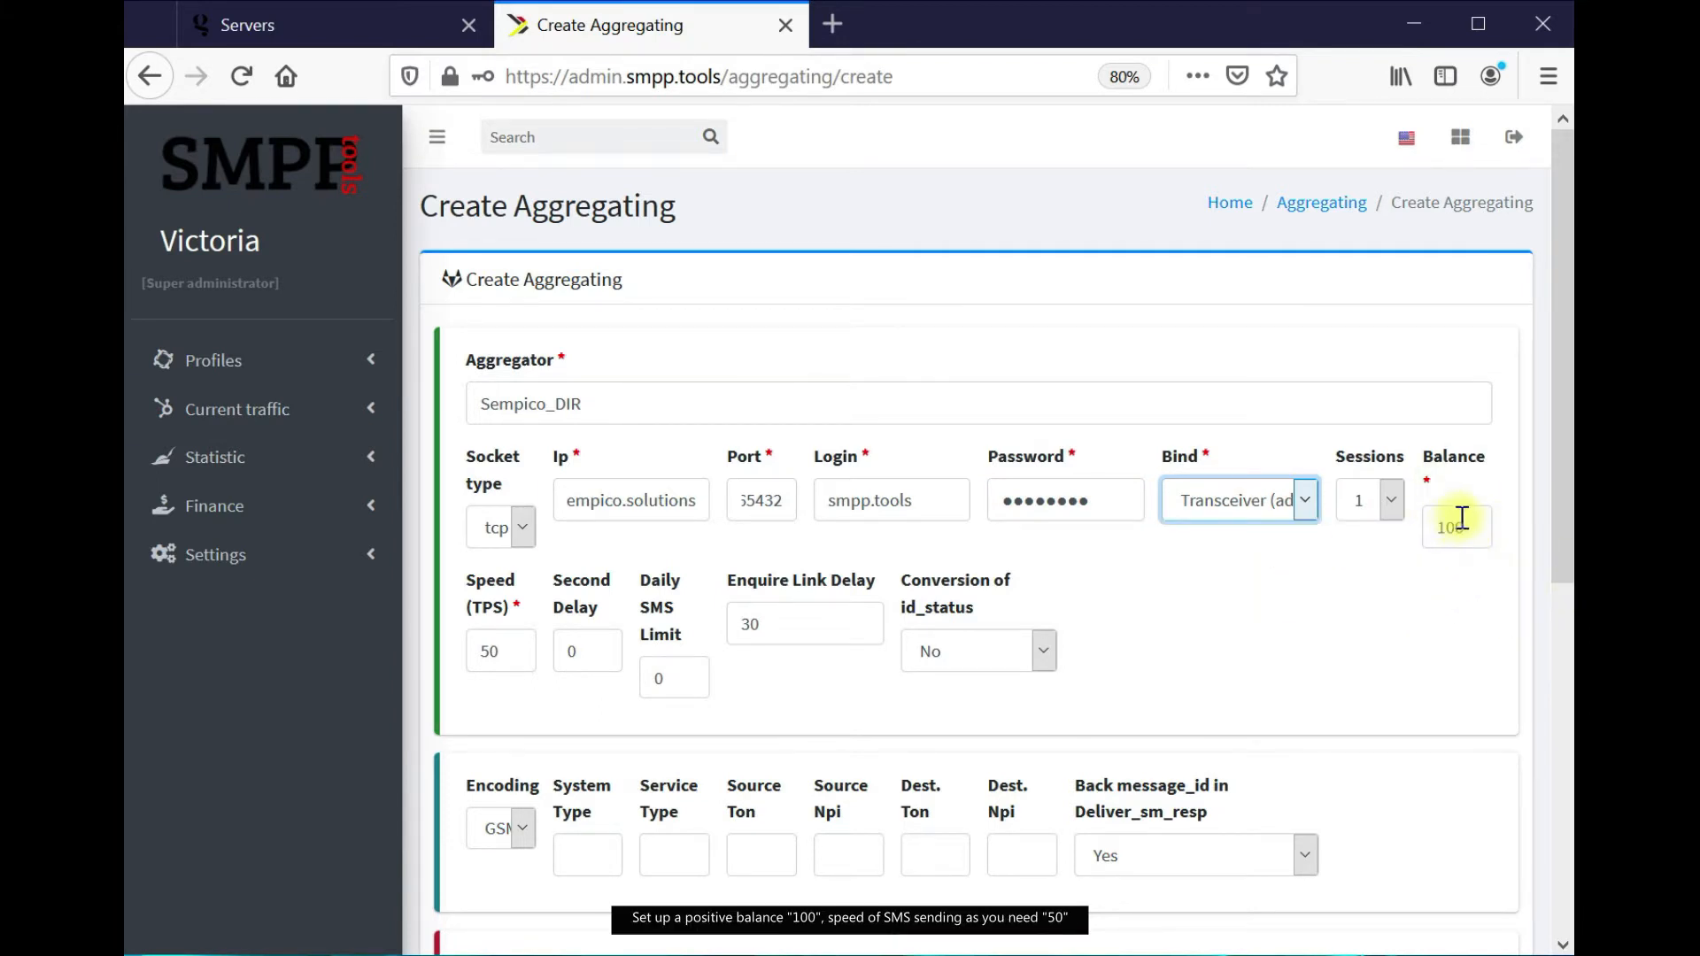
Set connection type to SMPP, keep EUR currency, and create Sempico_DIR
scroll(1461, 518, down, 2)
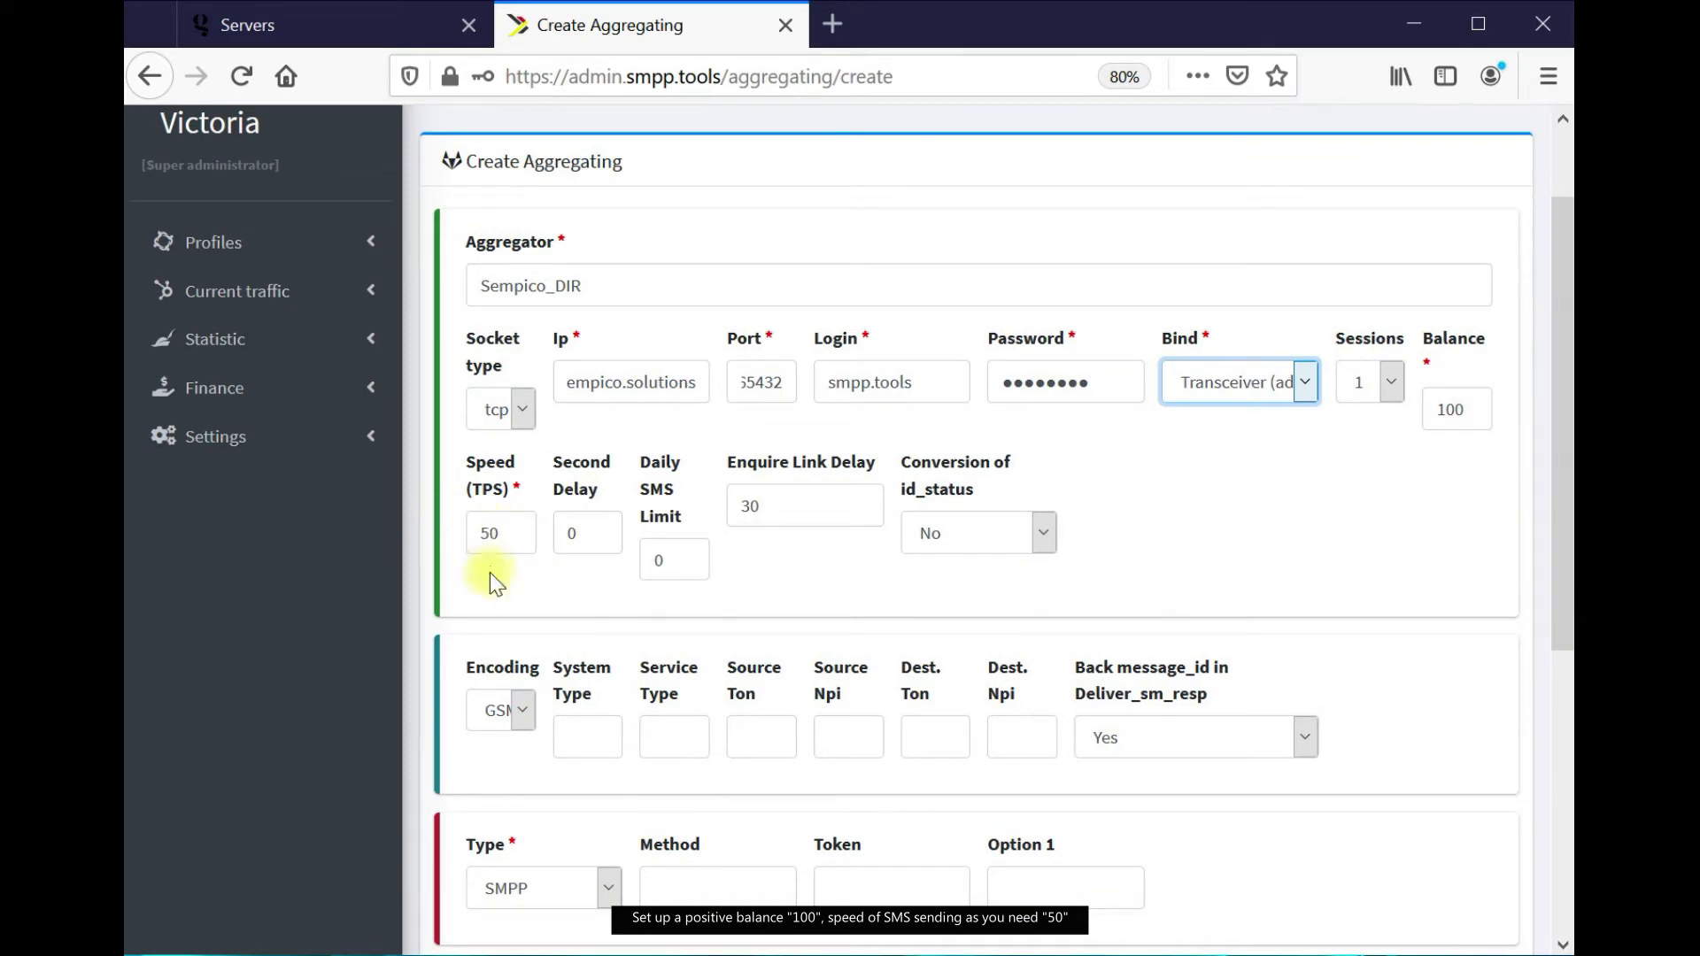
scroll(490, 565, down, 6)
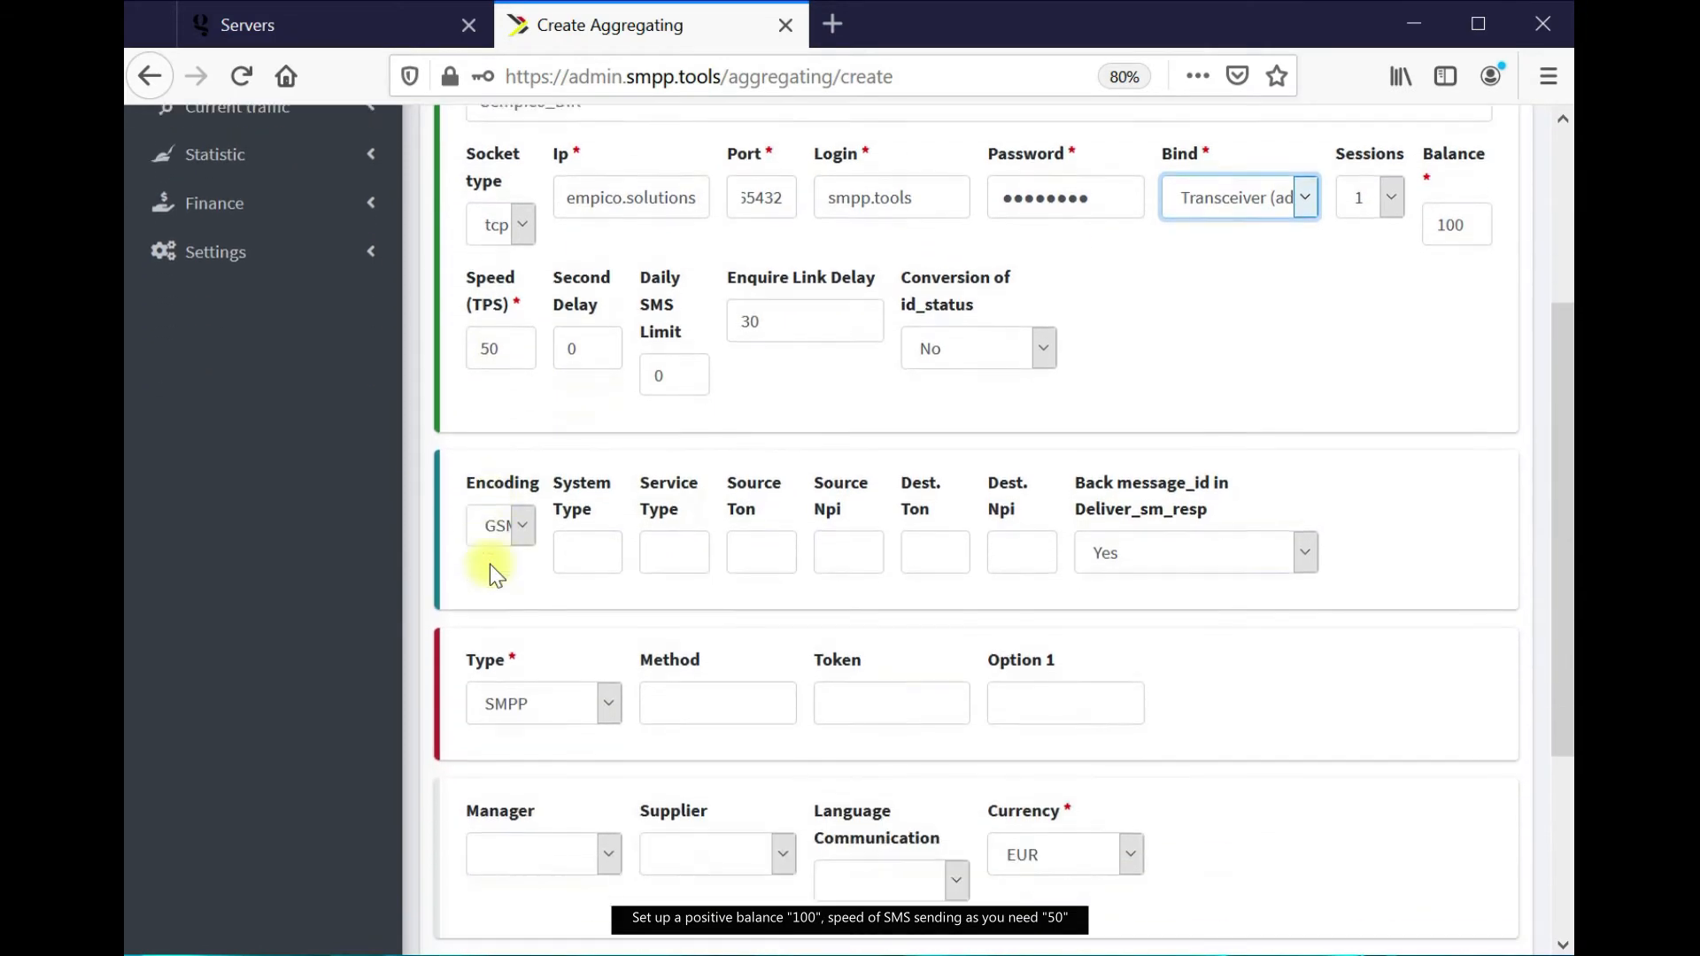
click(618, 541)
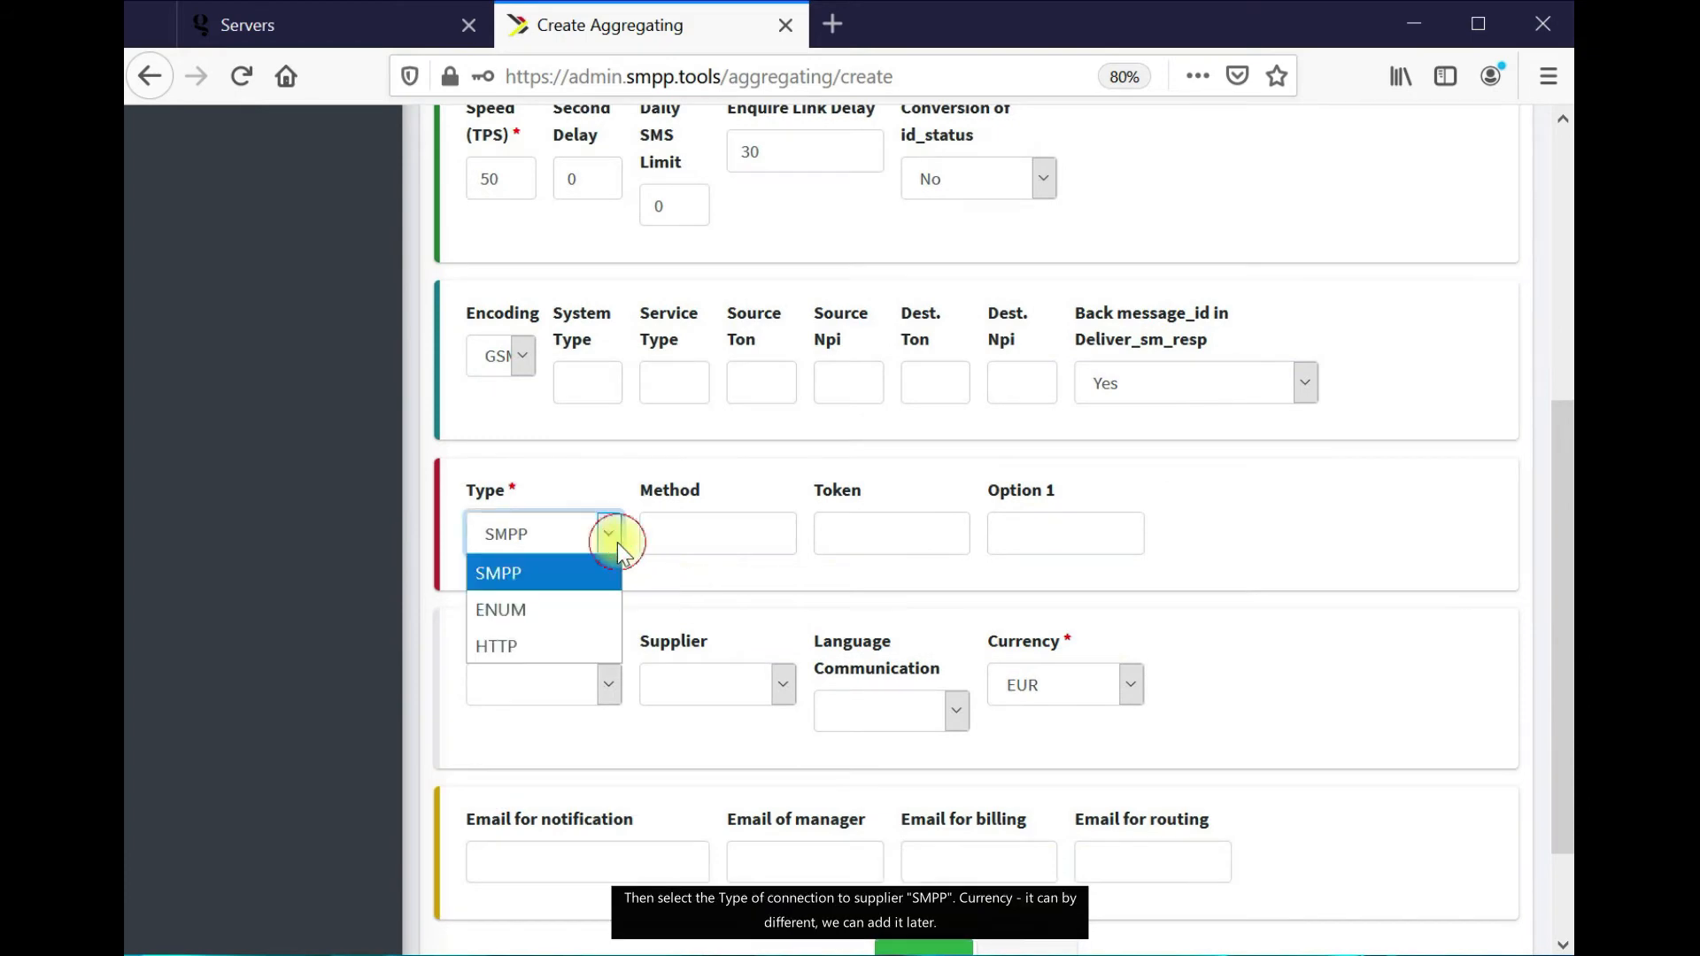
click(601, 561)
scroll(726, 574, down, 2)
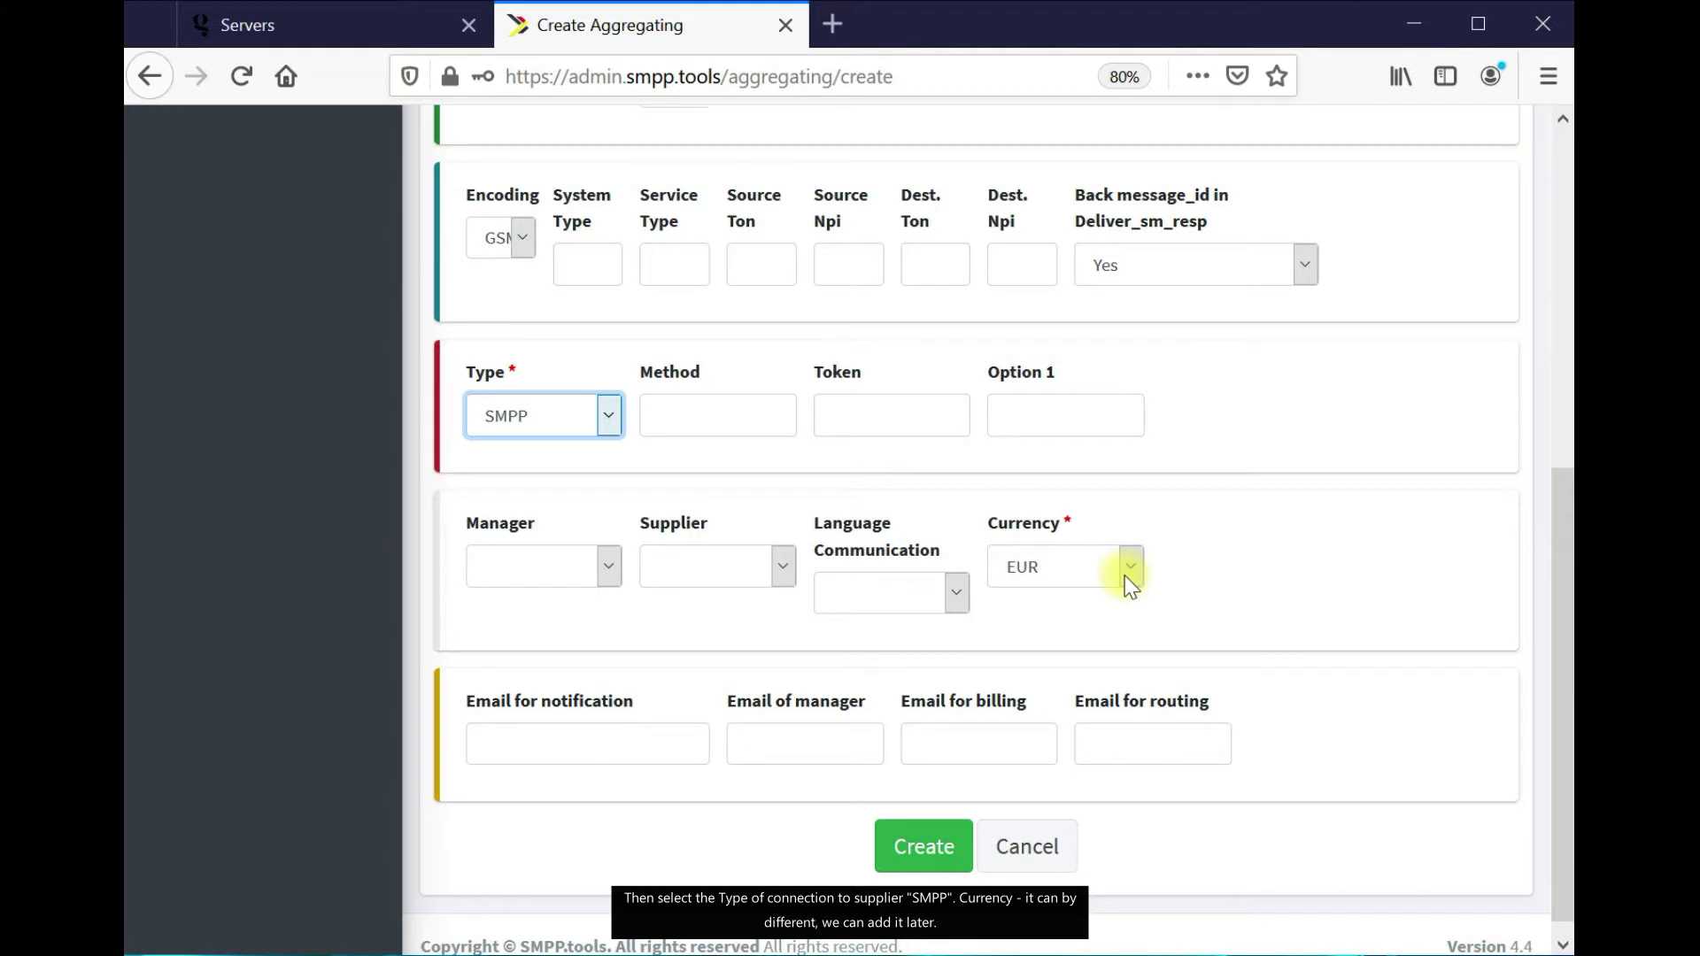
scroll(1063, 637, down, 1)
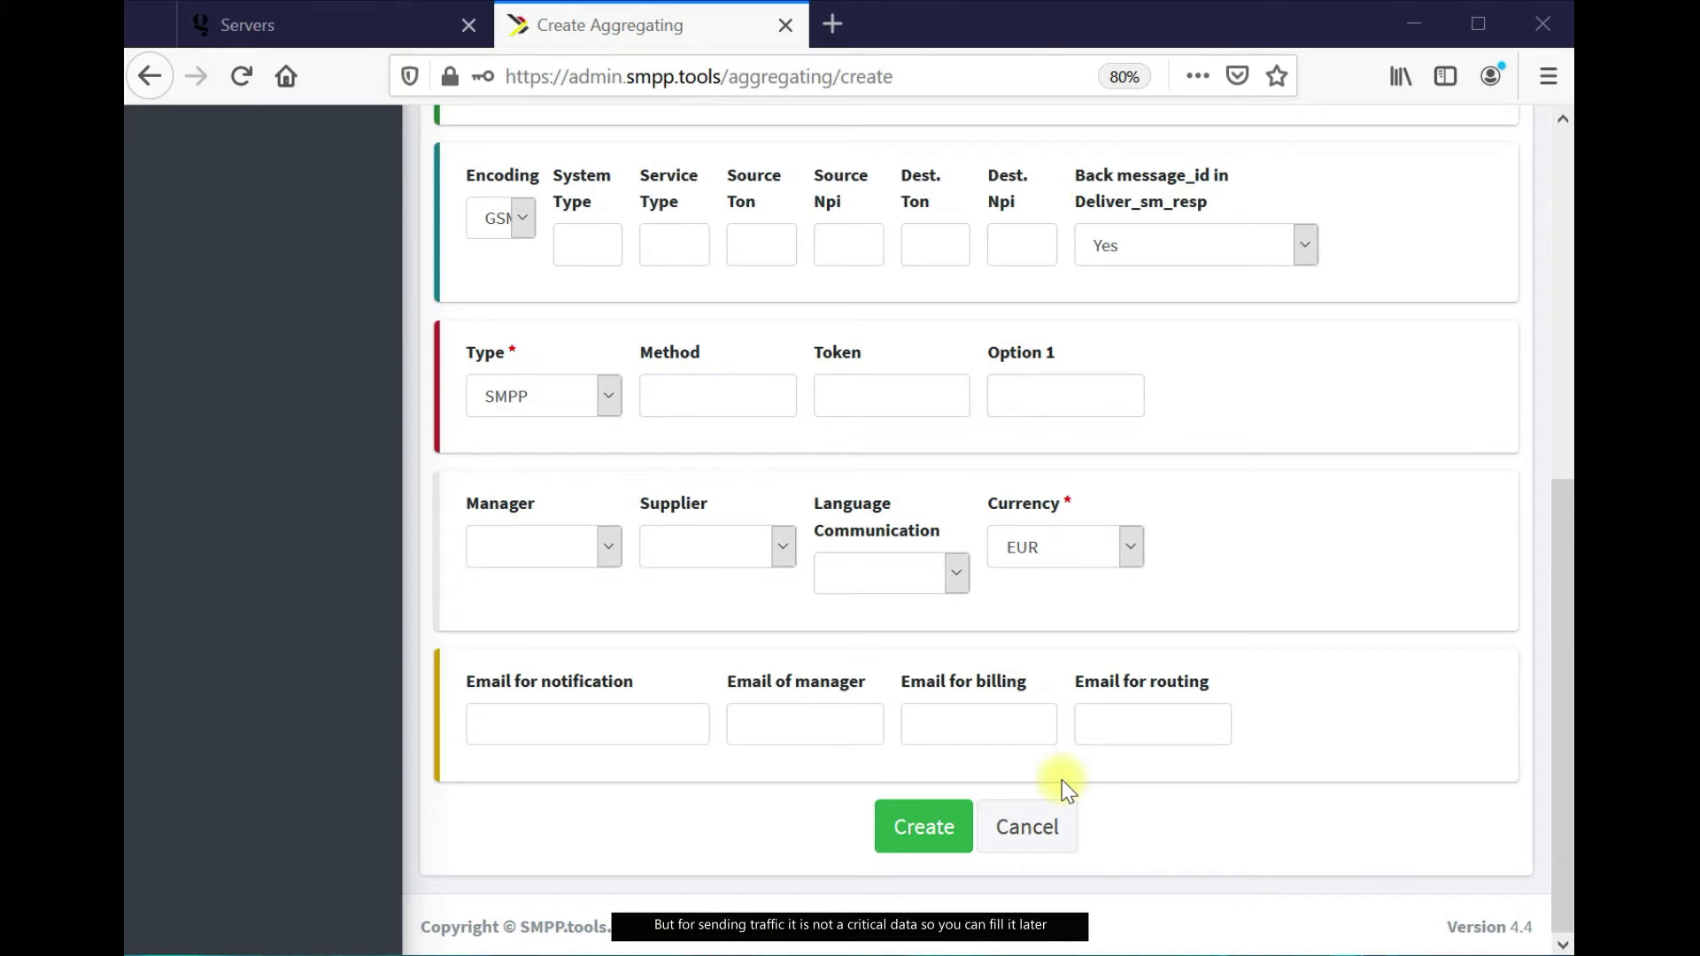
click(929, 836)
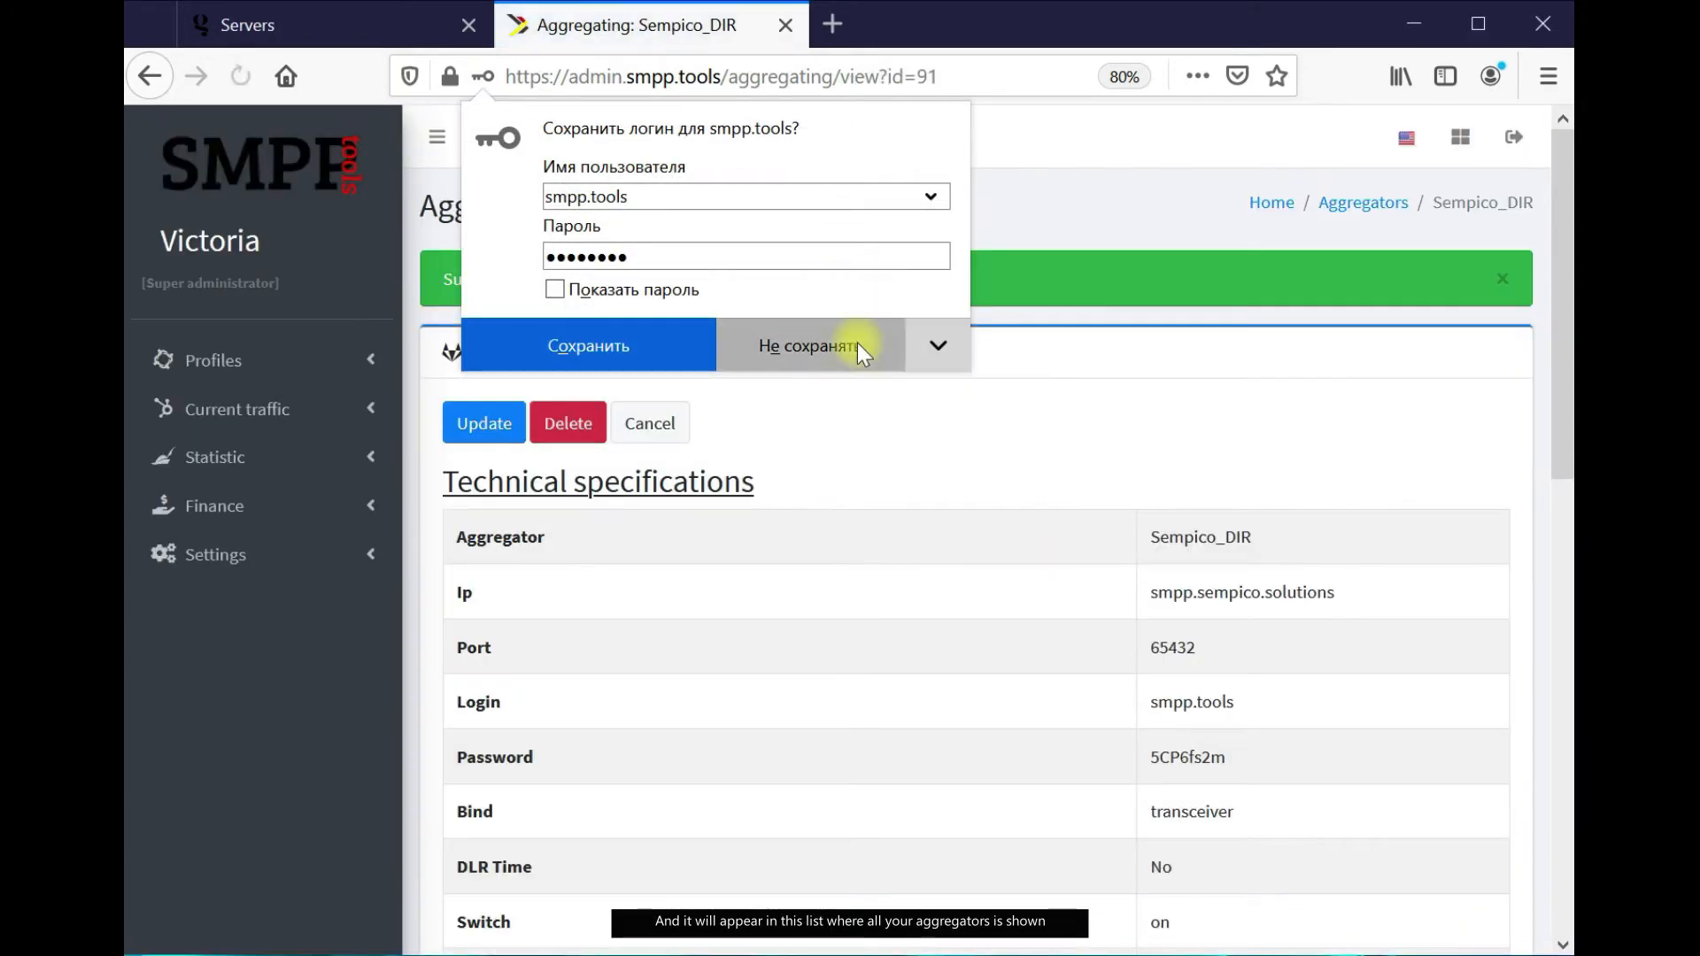
Decline Firefox's save-login prompt and go back to the Aggregators list
click(857, 343)
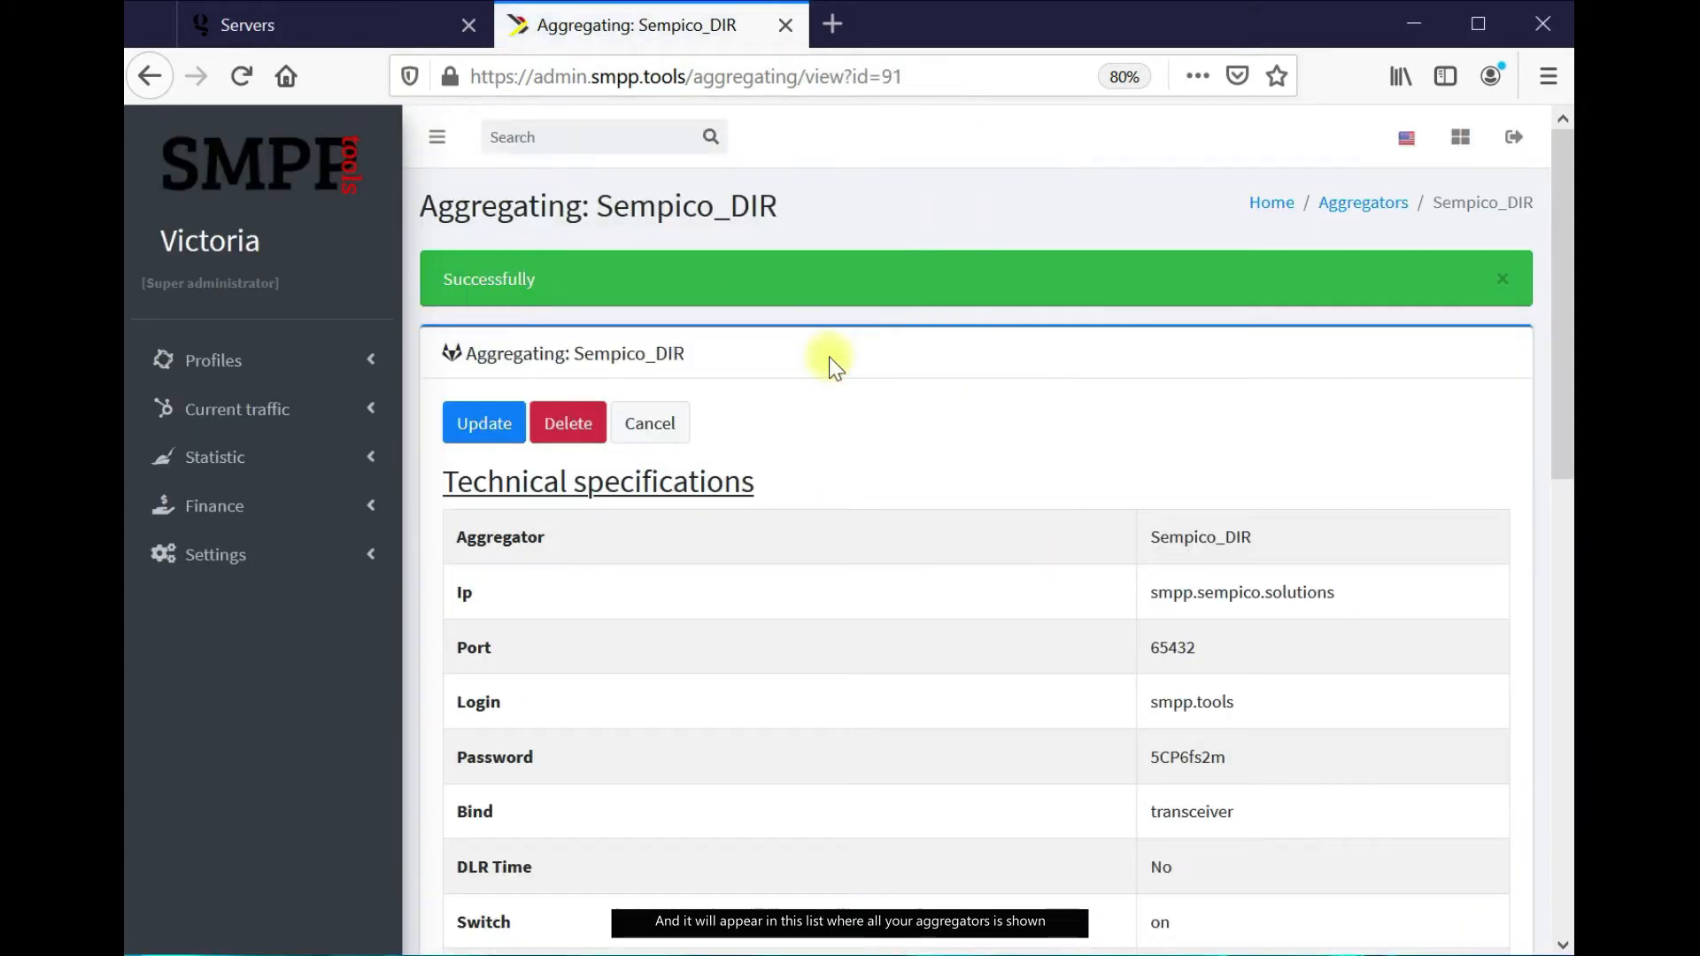
click(1412, 205)
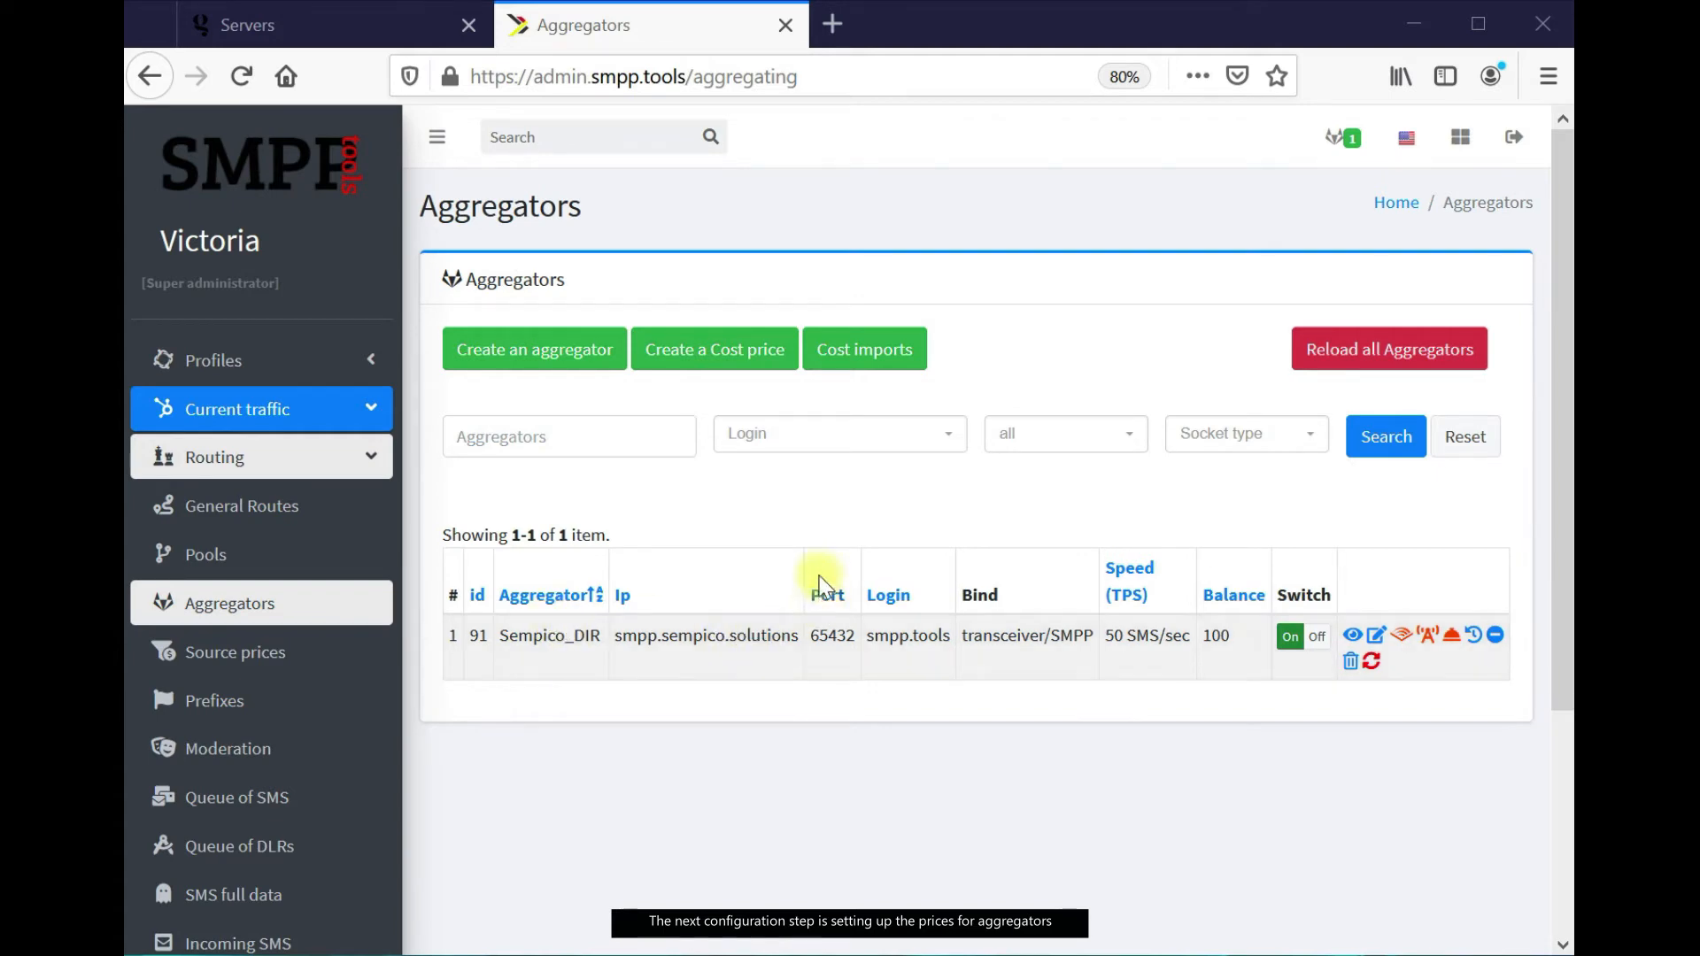
Start a cost import in Source prices with SempicoDIR_EUR_rate_notification_2021.04.29.csv
click(348, 664)
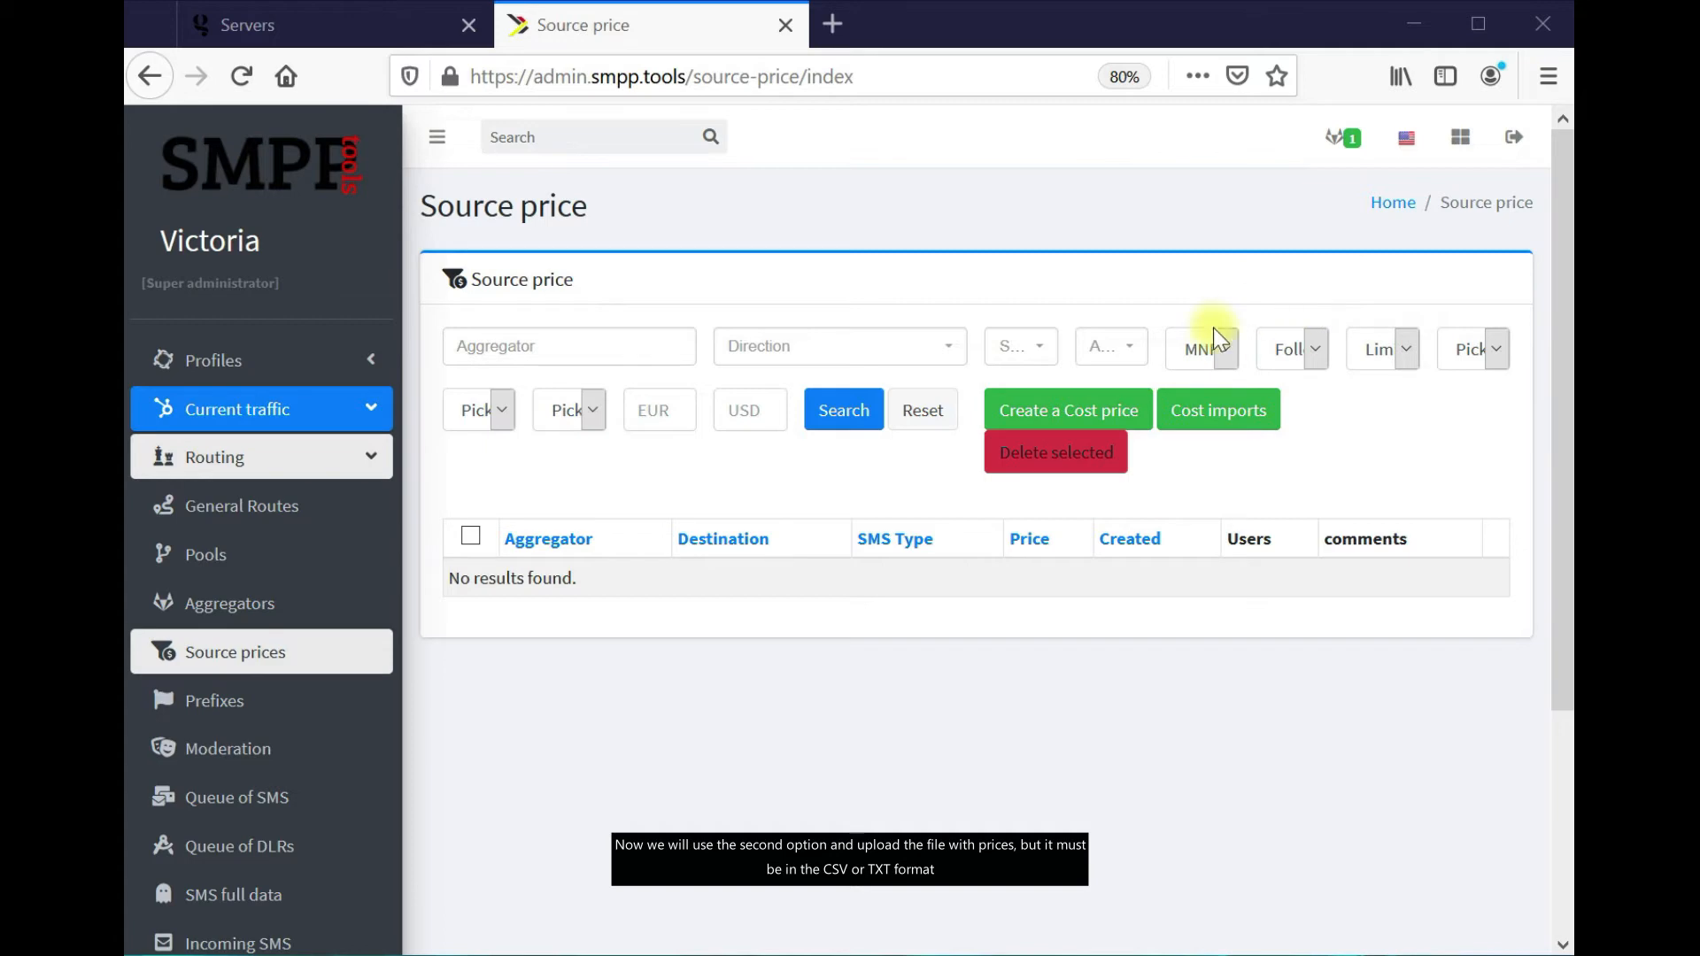
click(1254, 434)
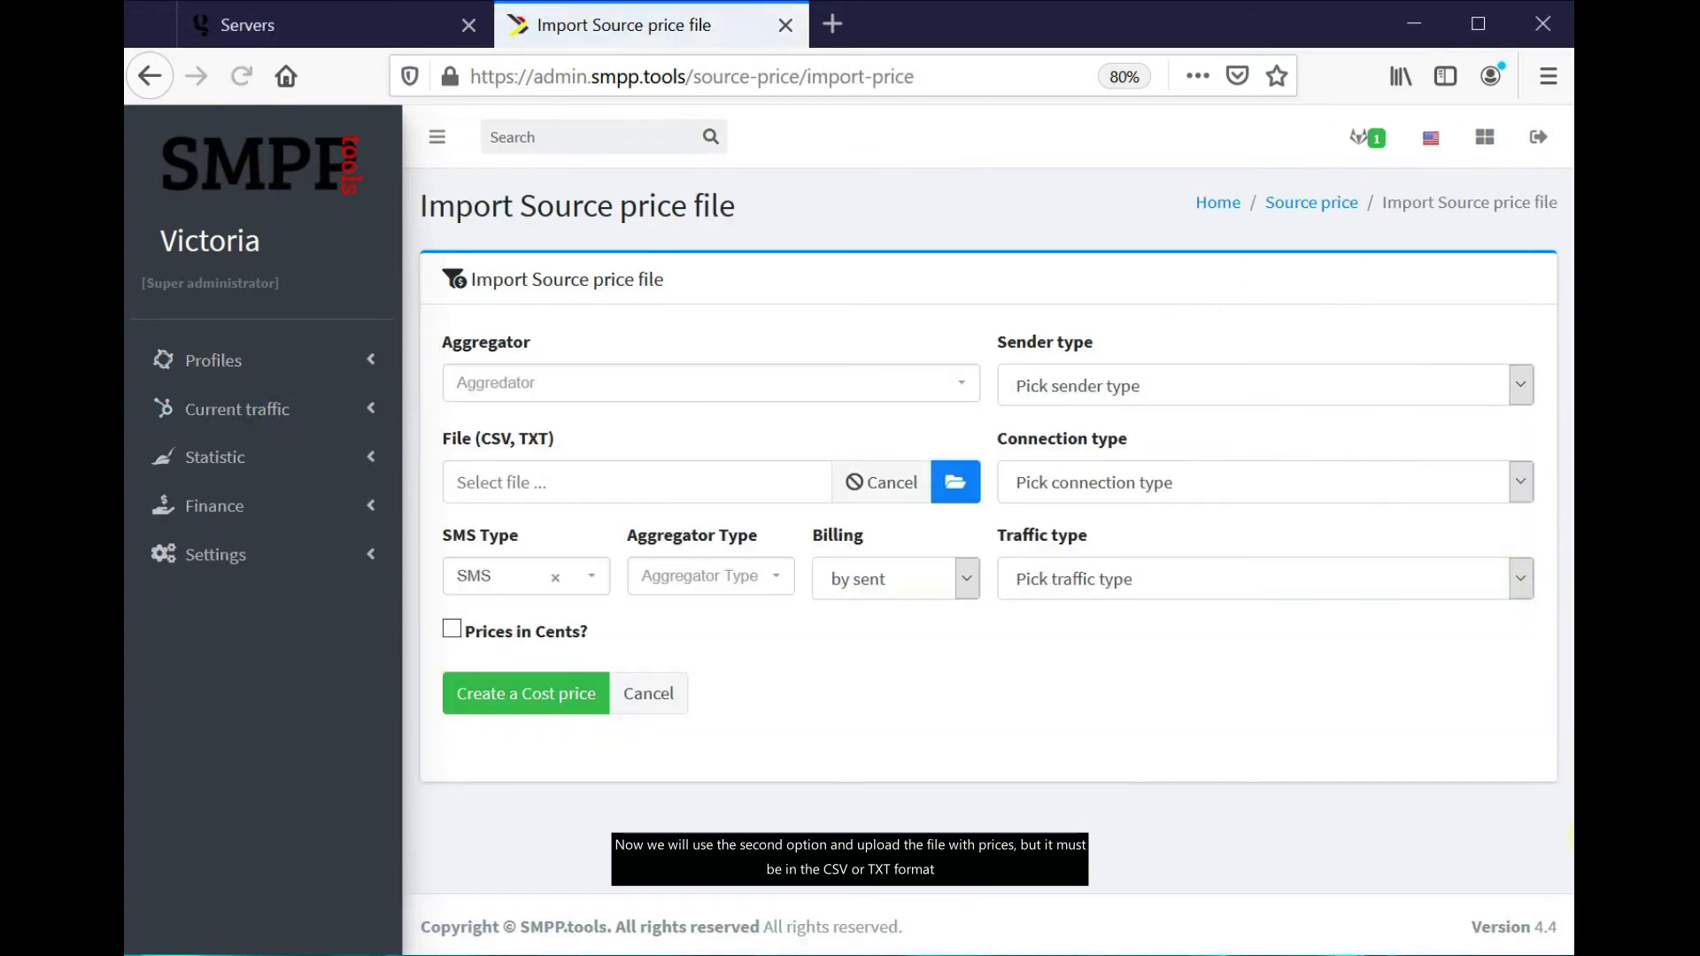
click(956, 481)
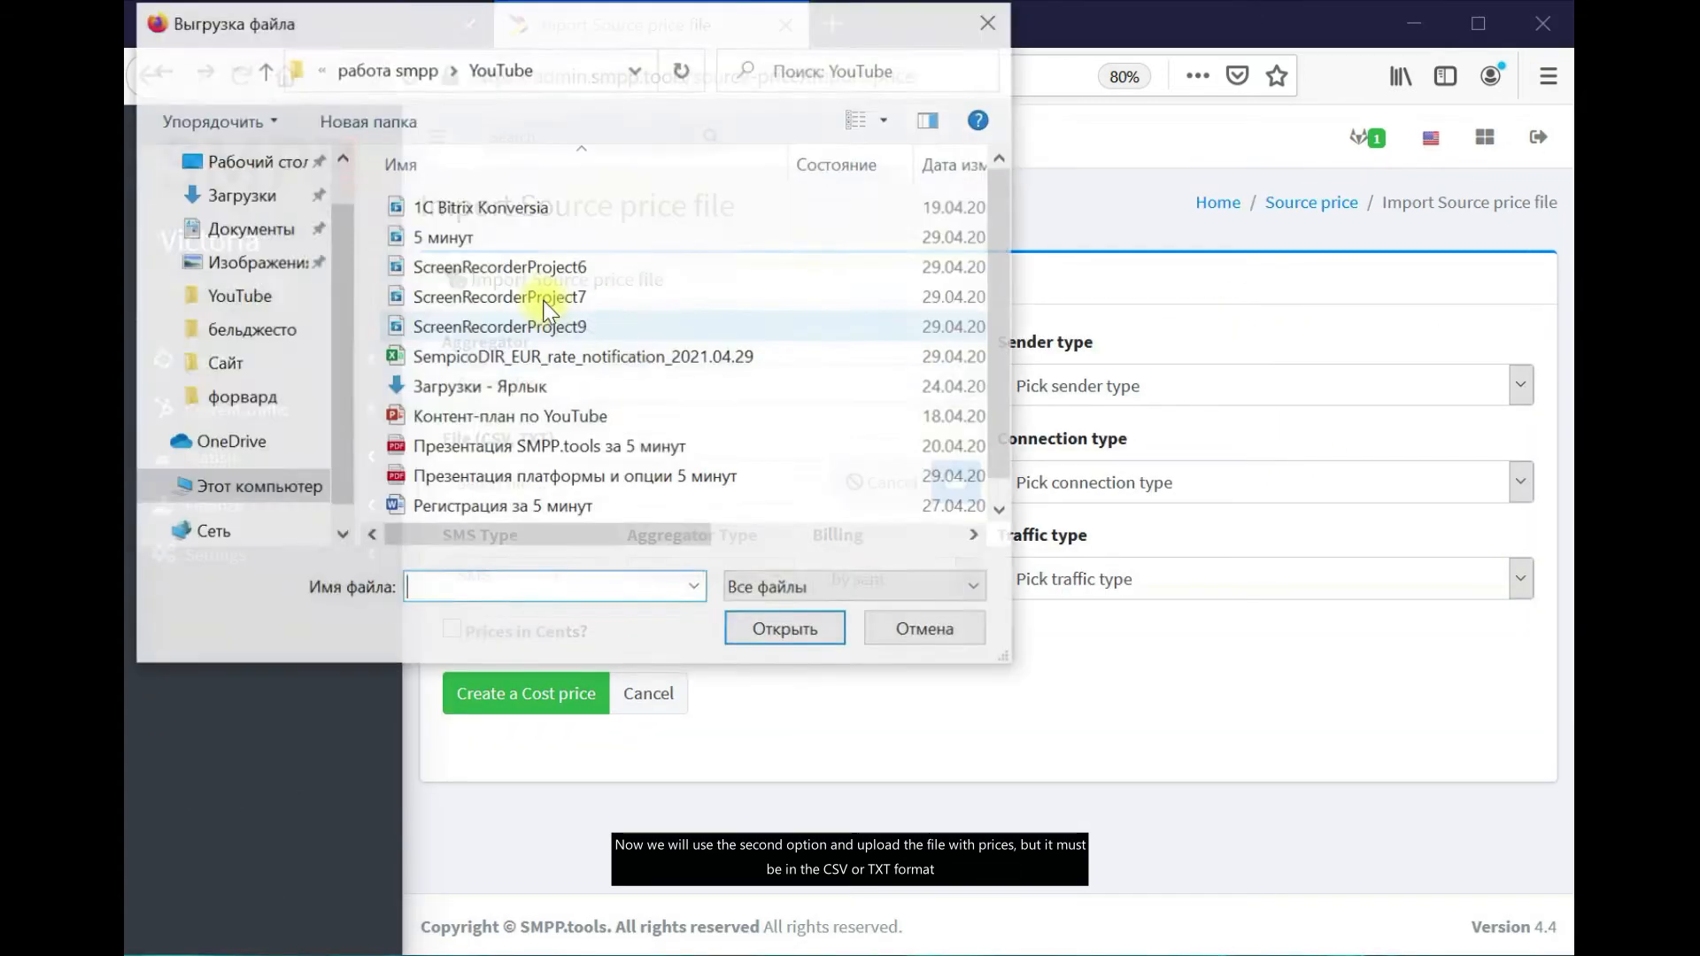
click(620, 356)
click(754, 623)
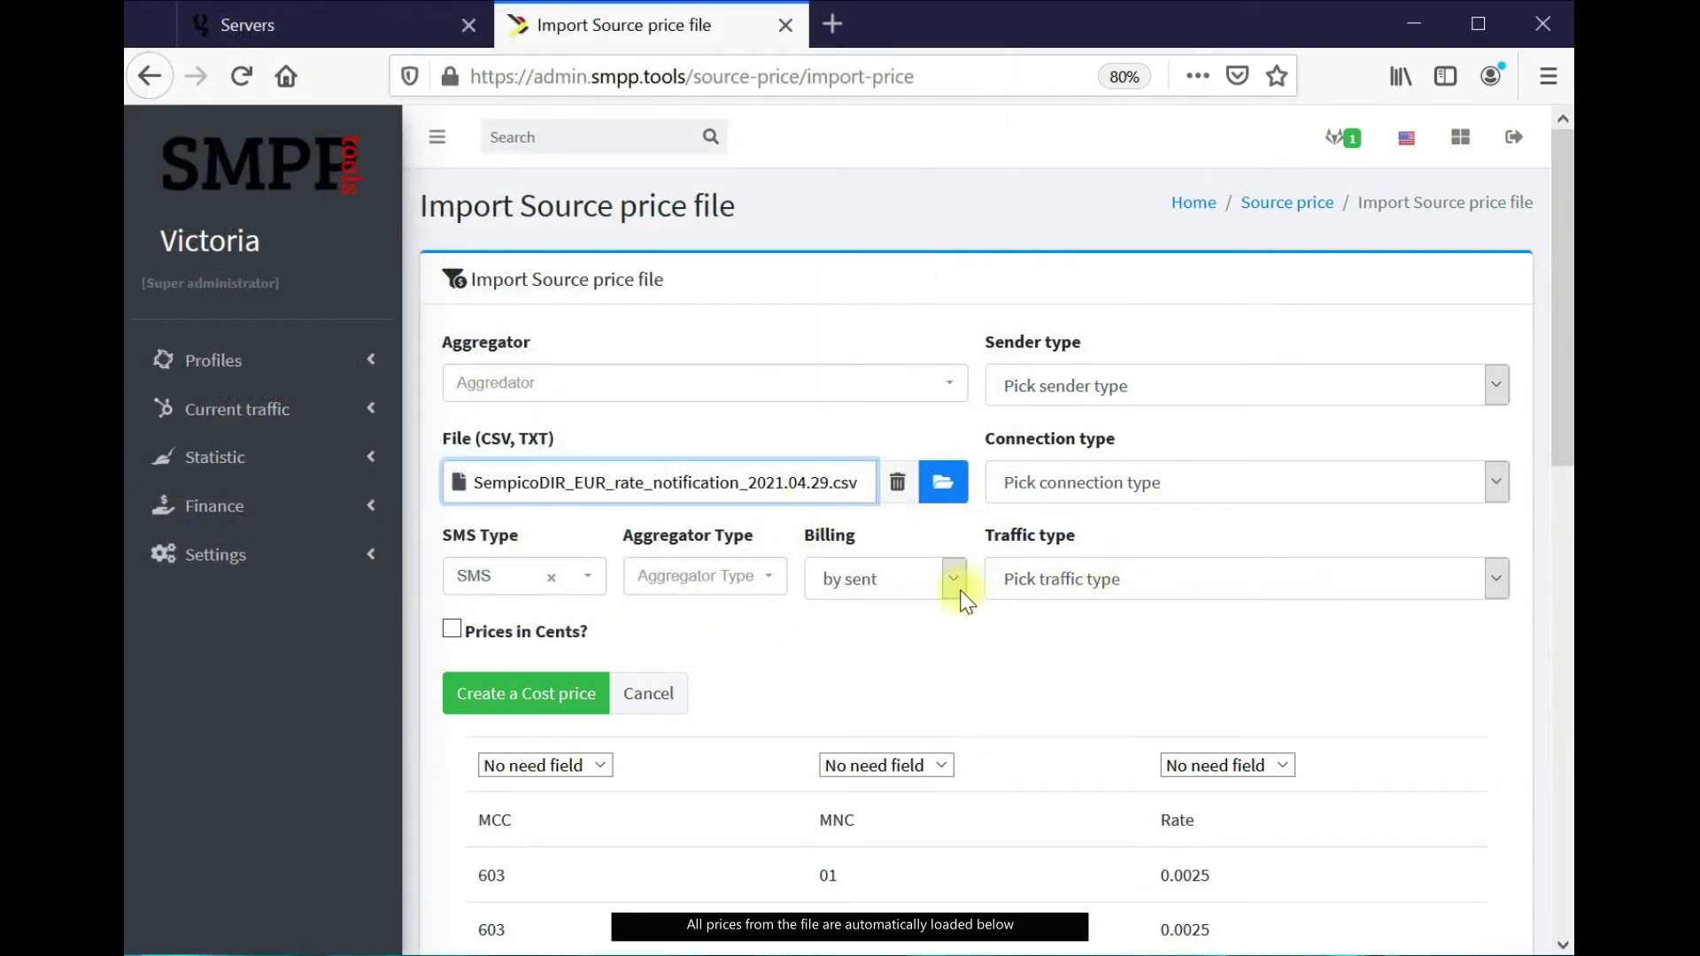
scroll(963, 593, down, 2)
scroll(920, 628, down, 2)
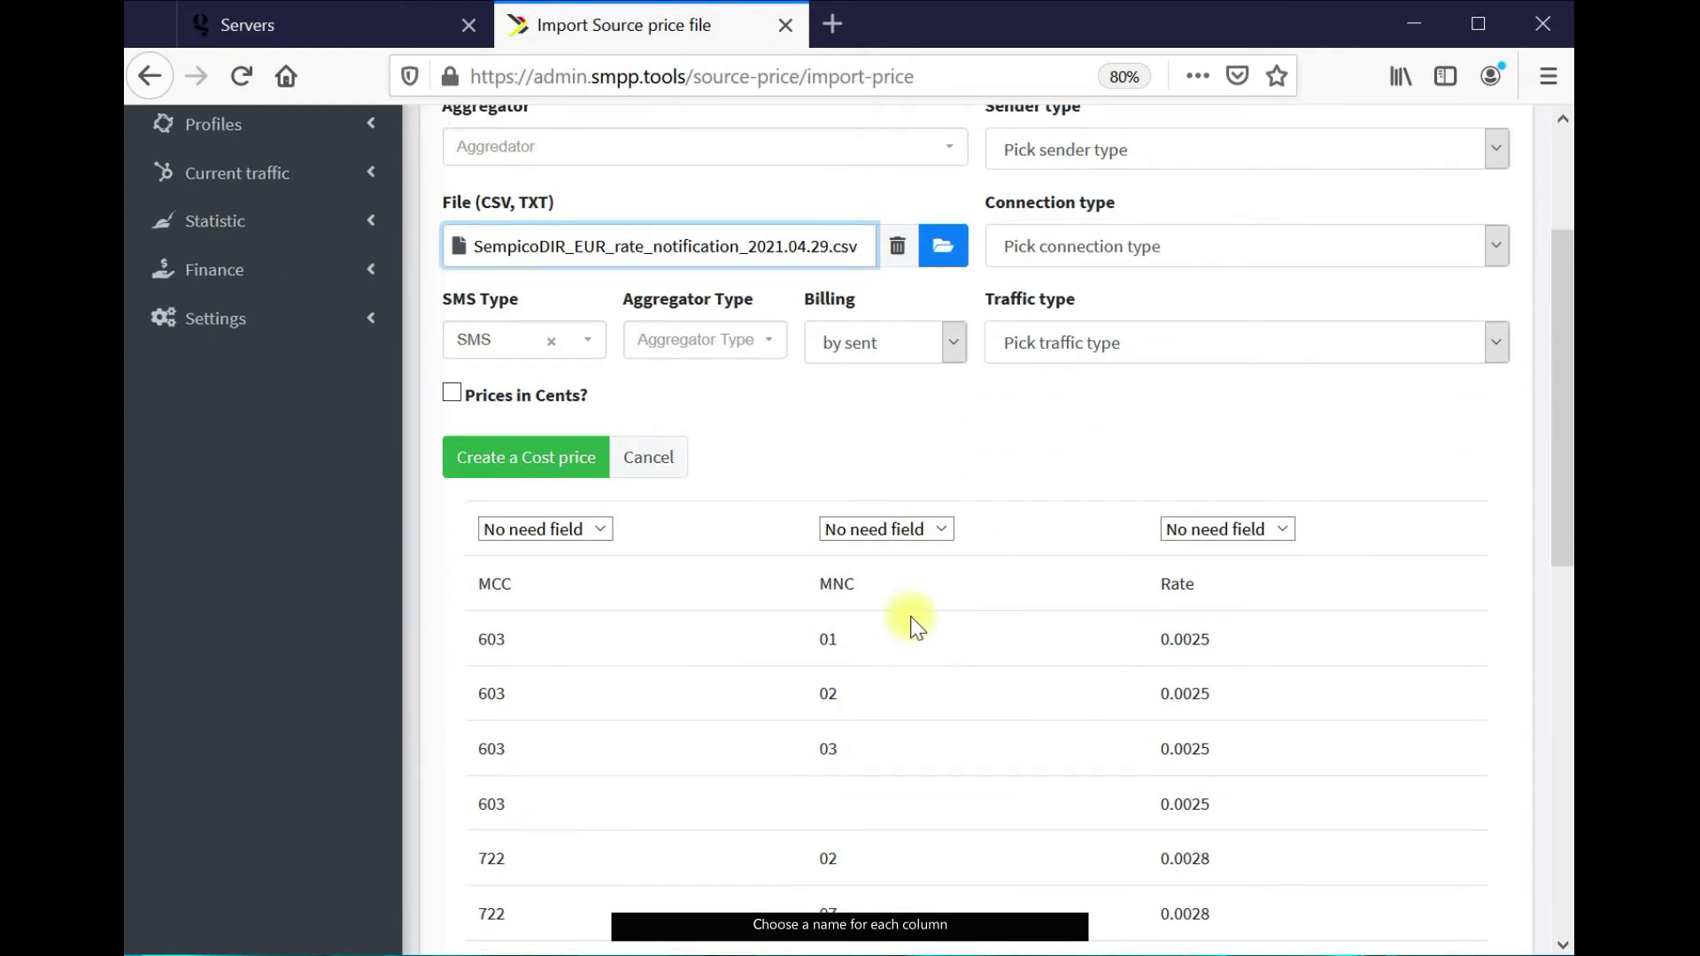
Map columns to MCC, MNC and Price, assign Sempico_DIR, and upload as cost prices
click(602, 529)
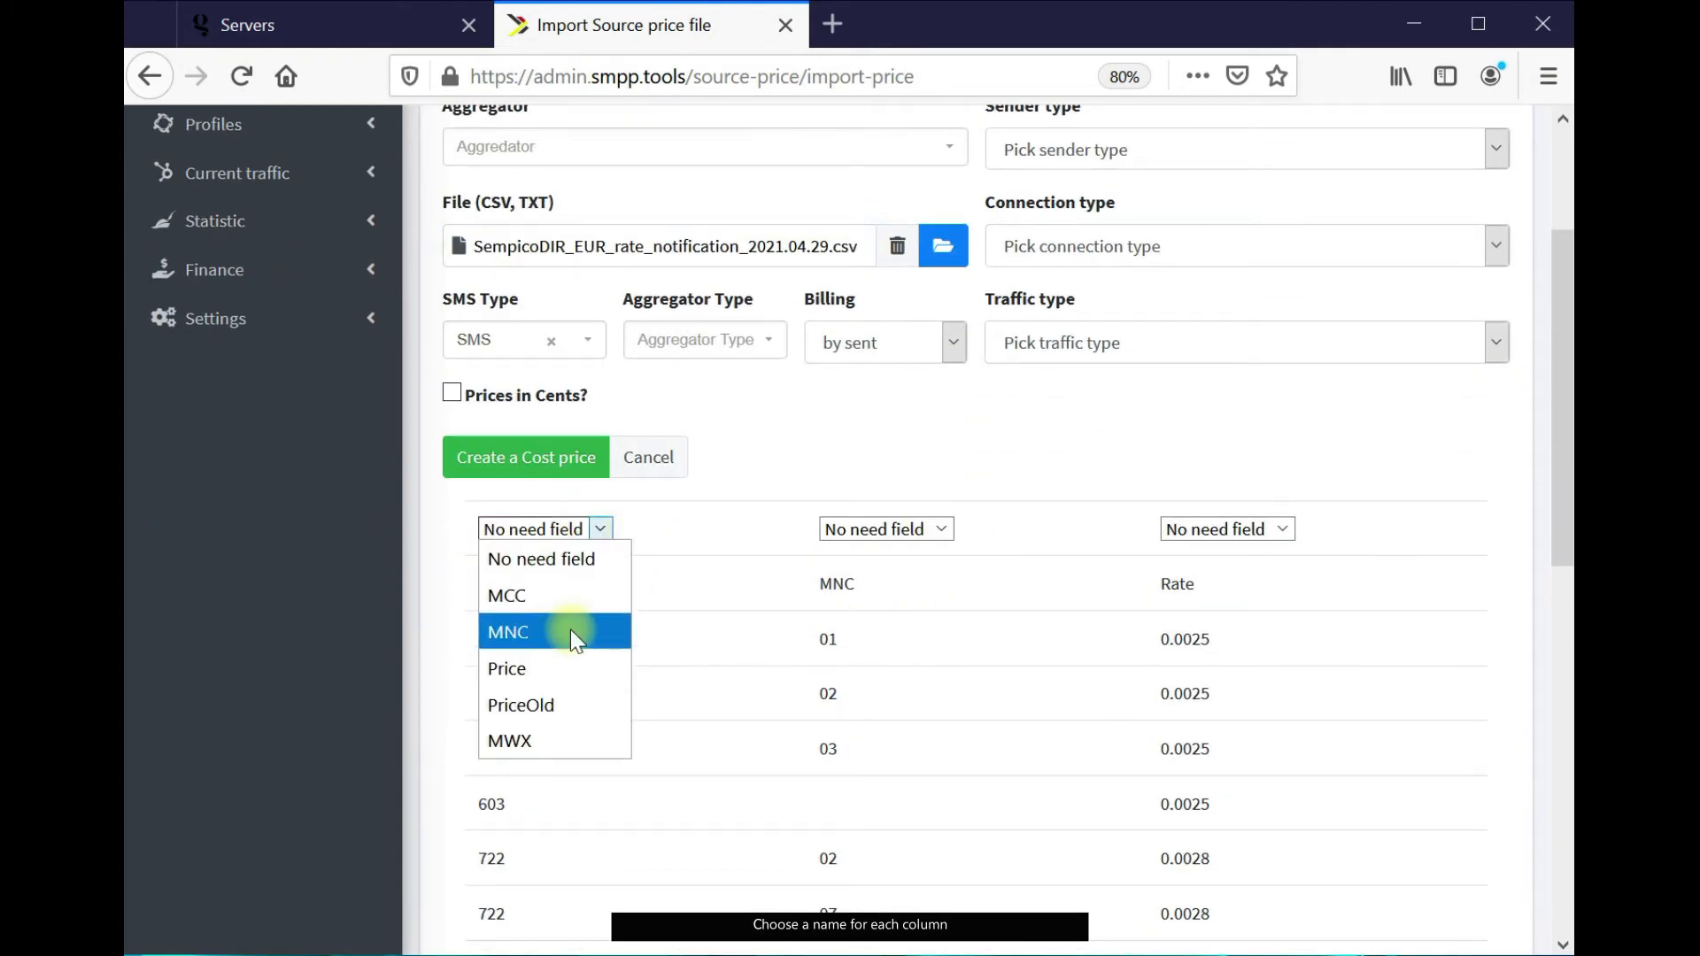
click(570, 605)
click(853, 528)
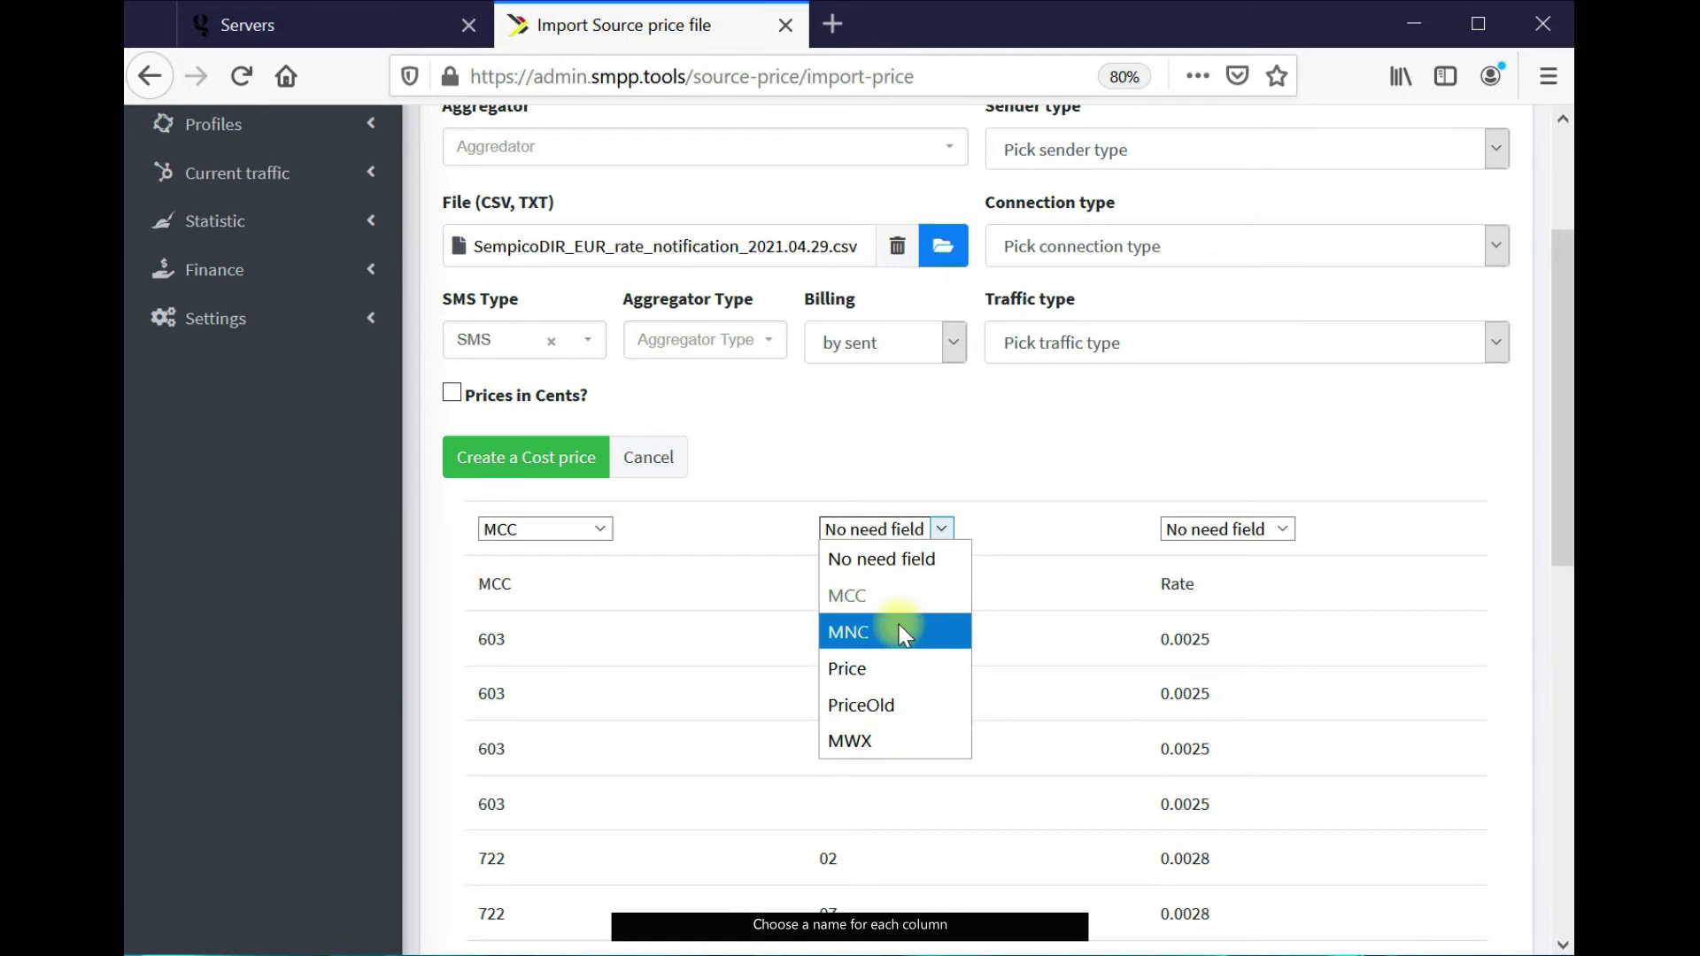
click(912, 625)
click(1227, 528)
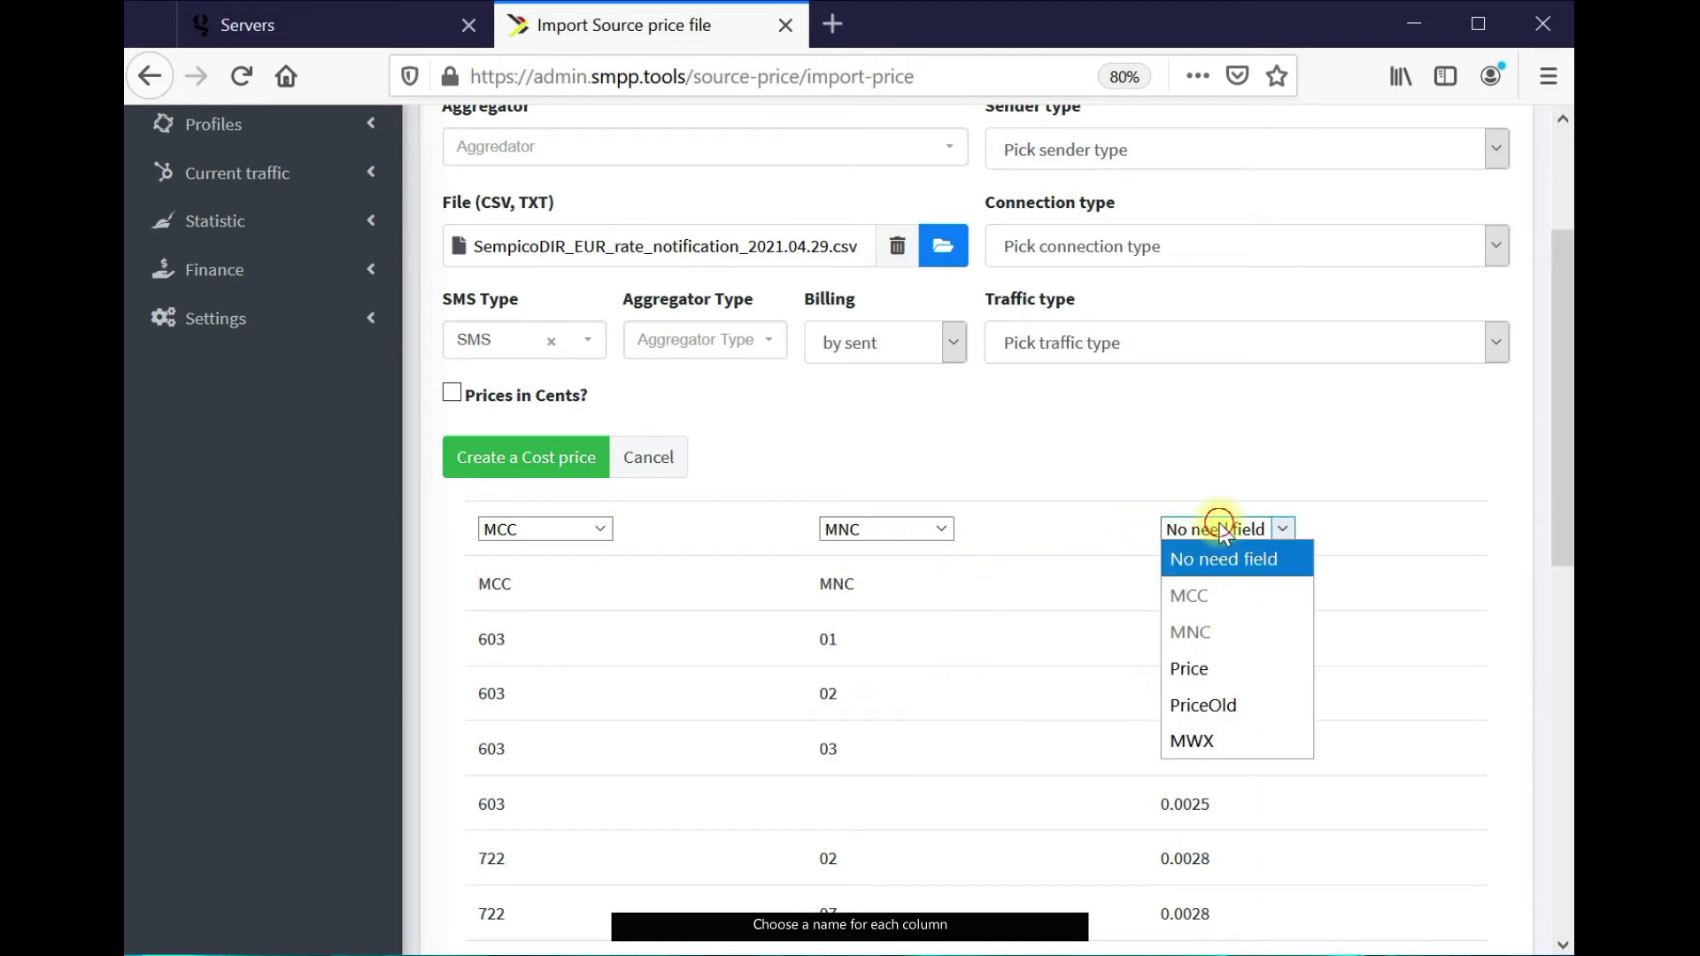
click(1225, 676)
scroll(1126, 674, up, 4)
click(836, 376)
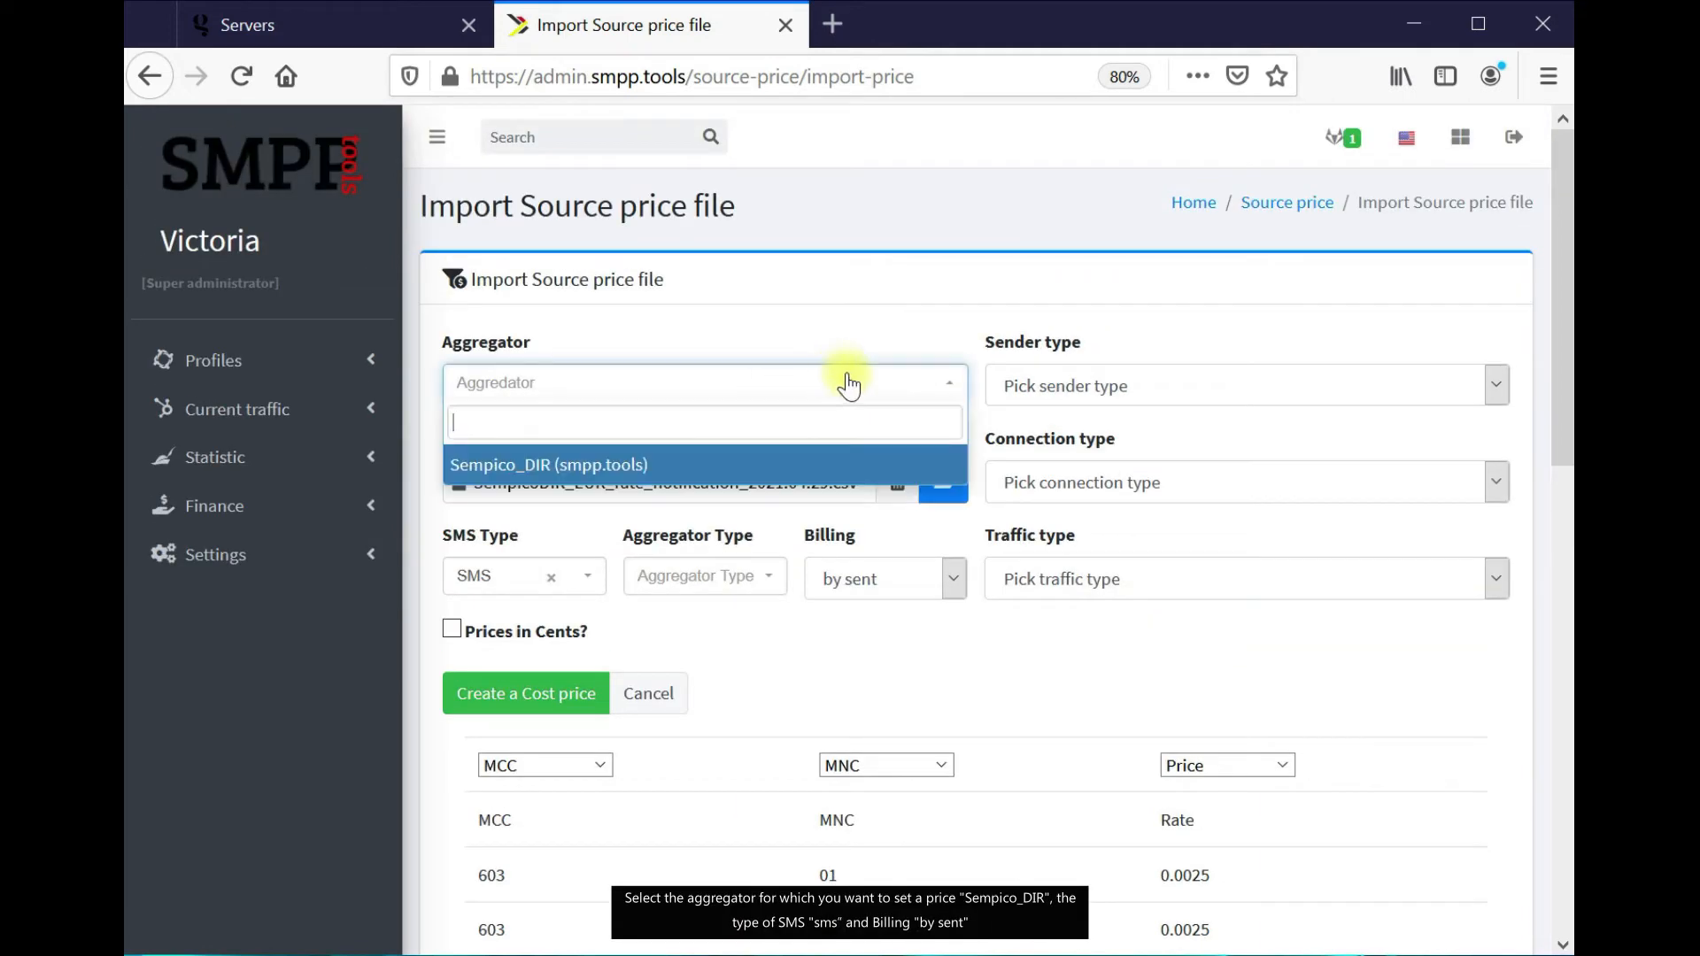
click(832, 470)
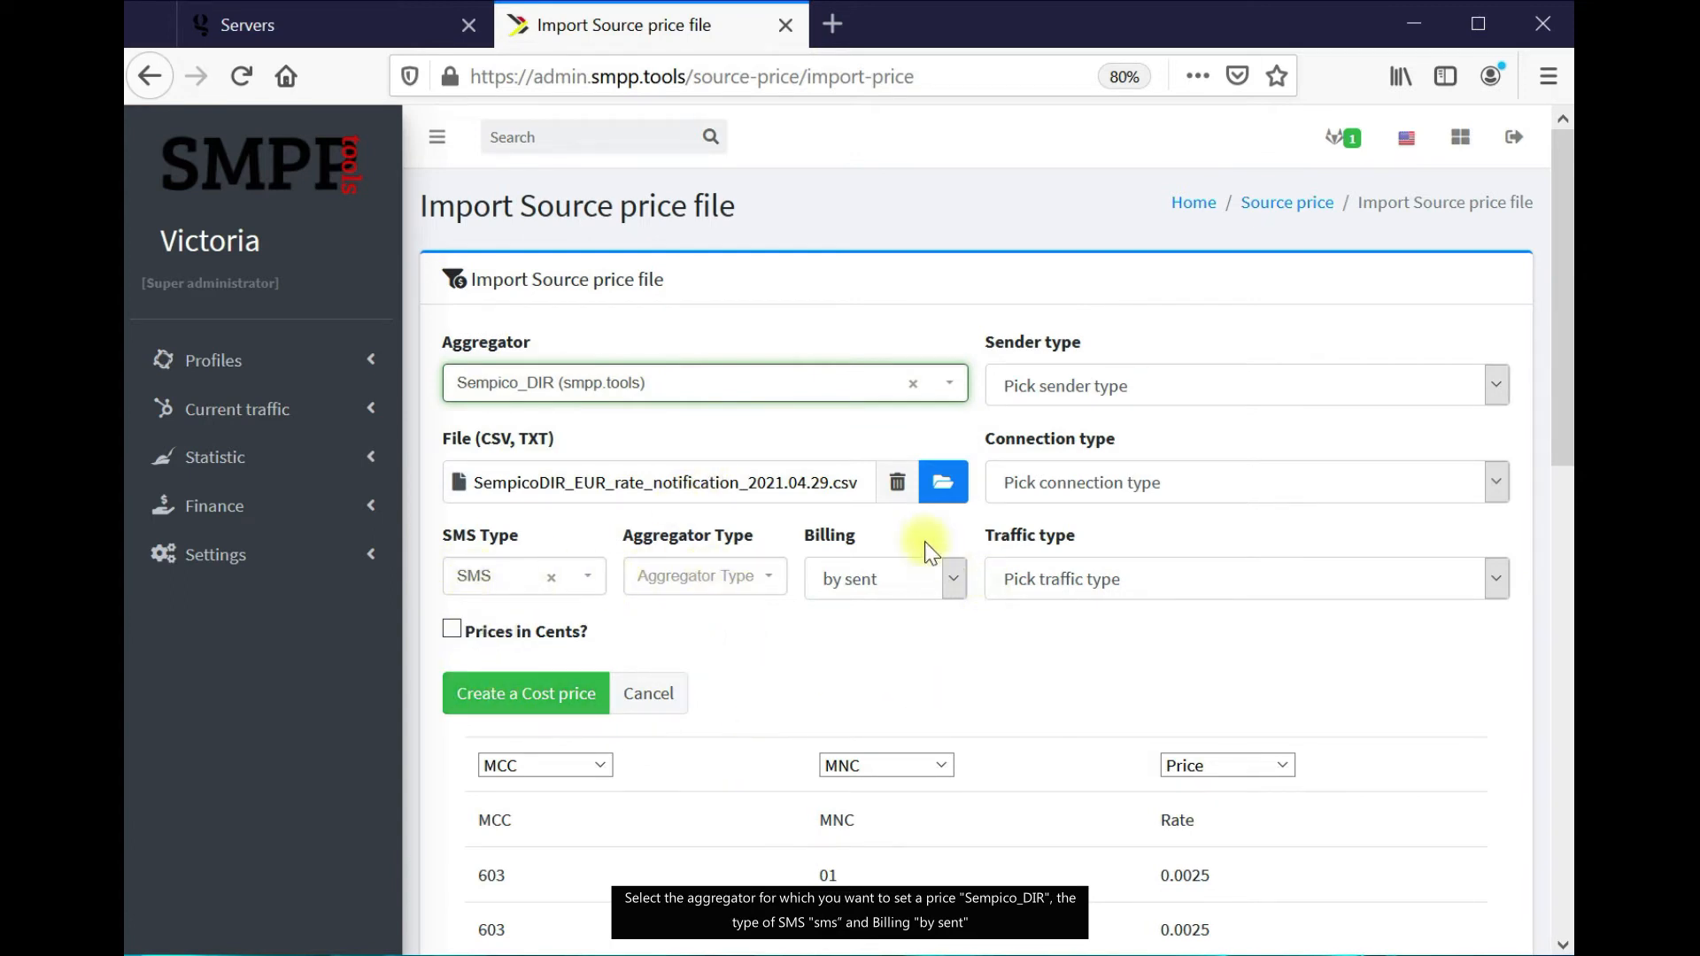
click(563, 704)
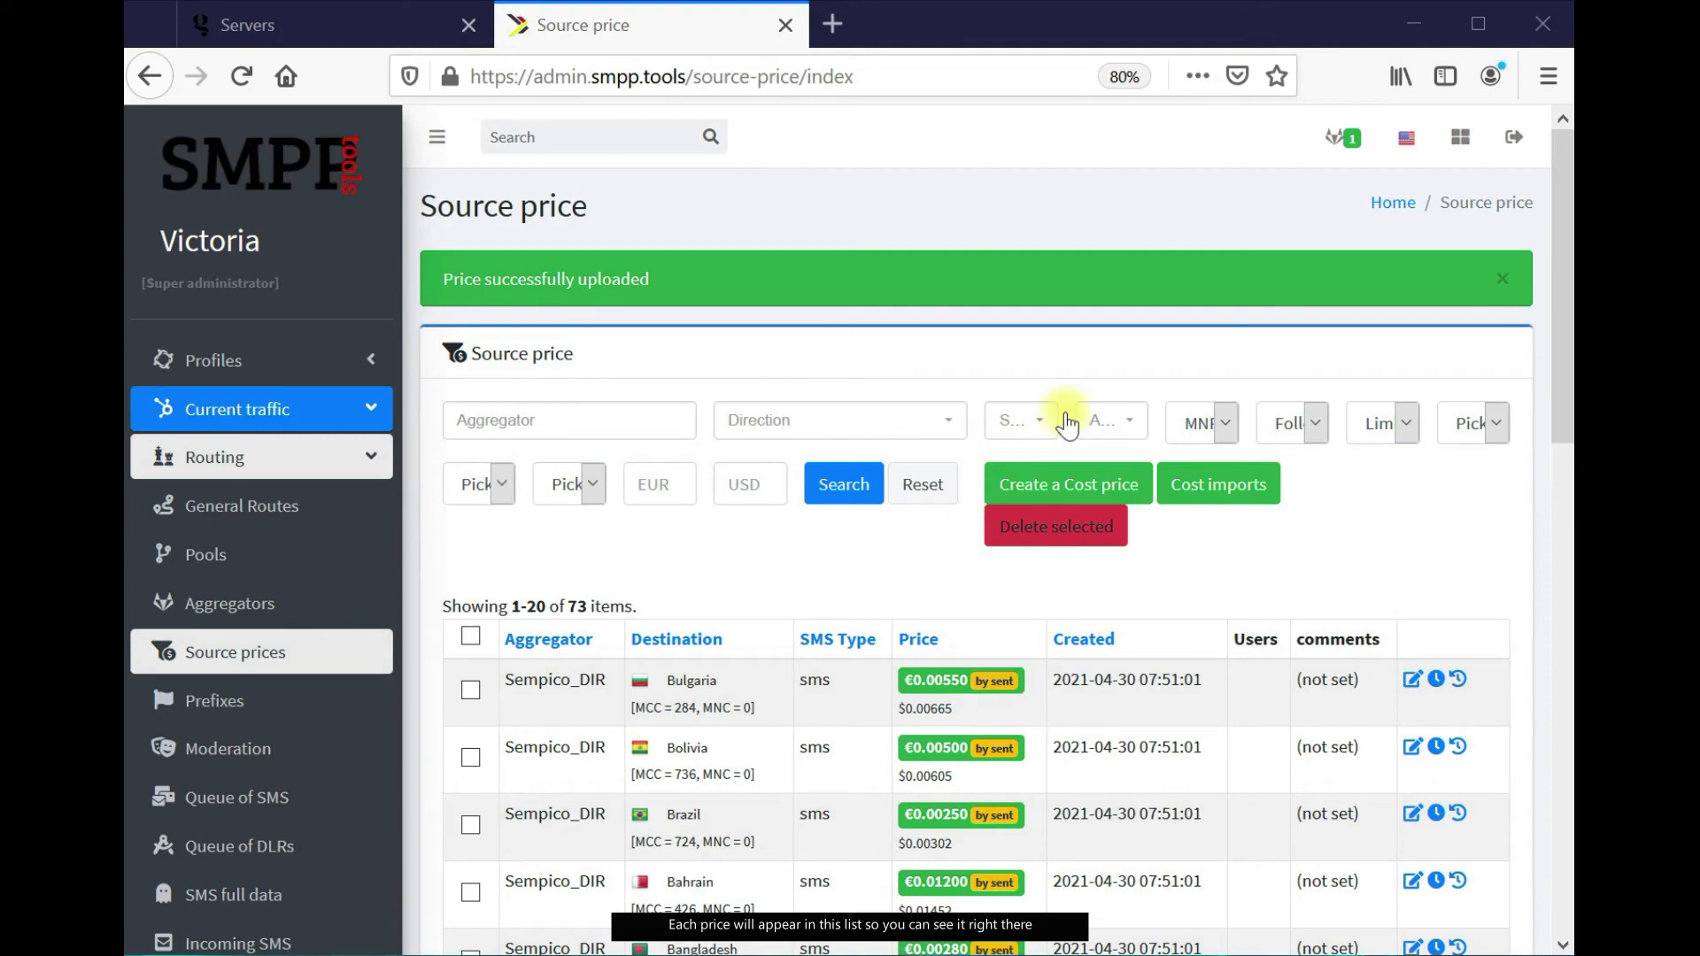
Review the 73 uploaded Sempico_DIR prices in the source price list, then go to Pools
scroll(1275, 443, down, 5)
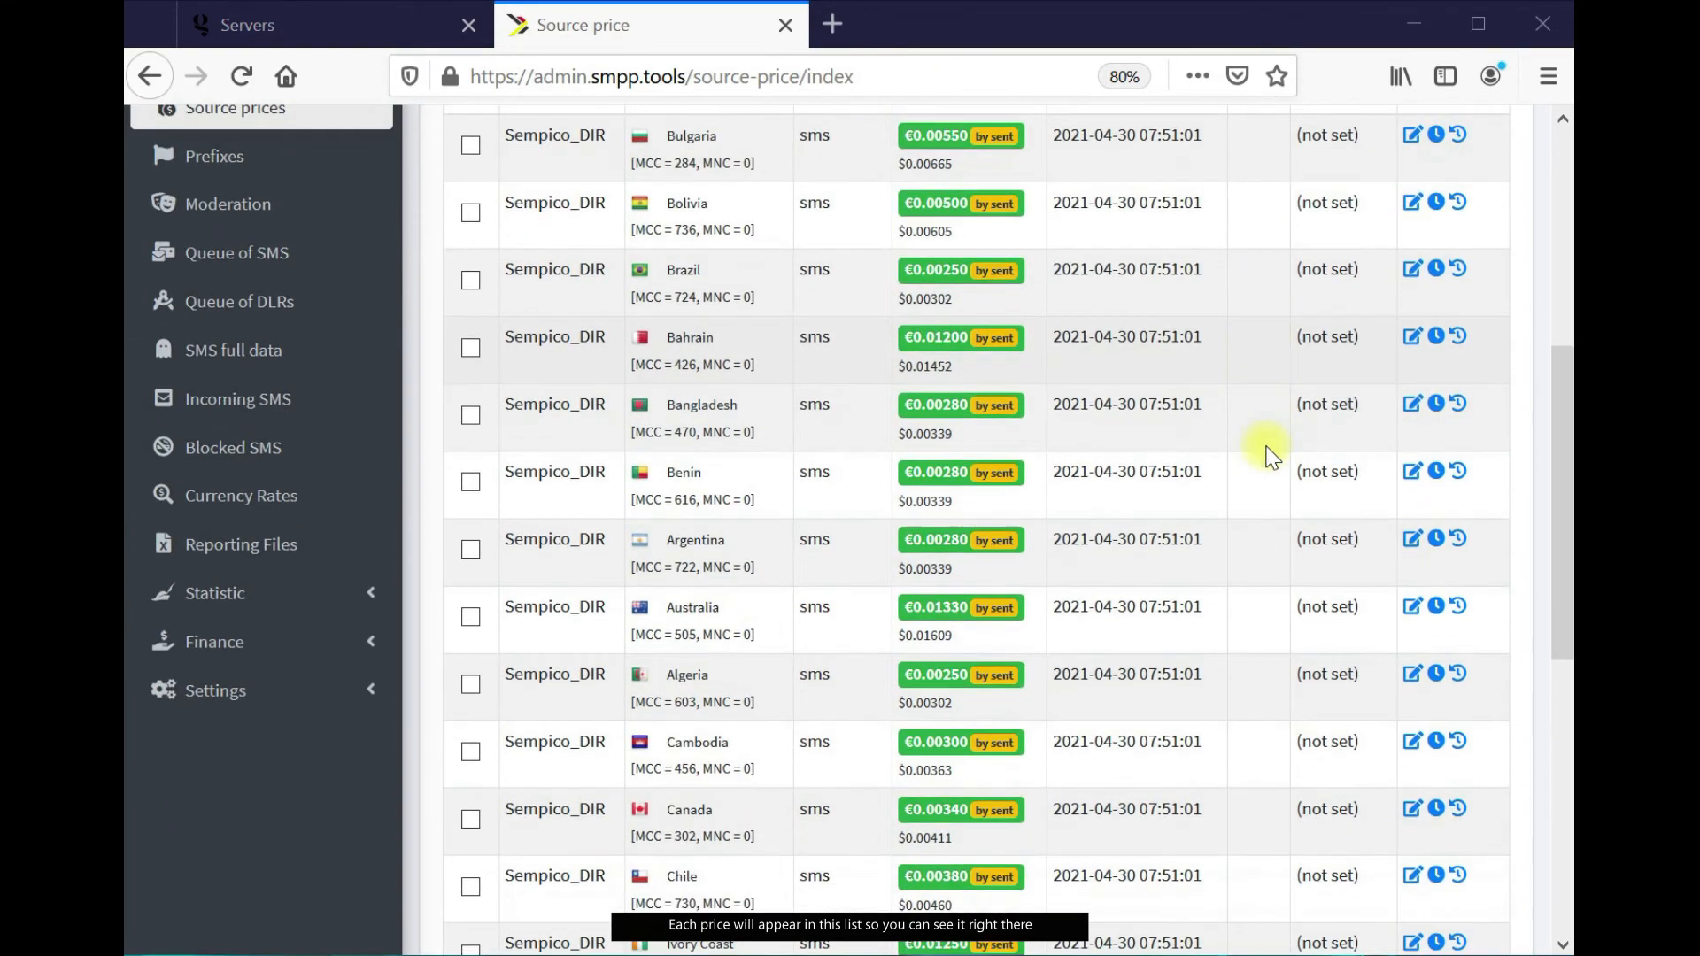
scroll(1266, 451, down, 7)
scroll(1263, 448, up, 12)
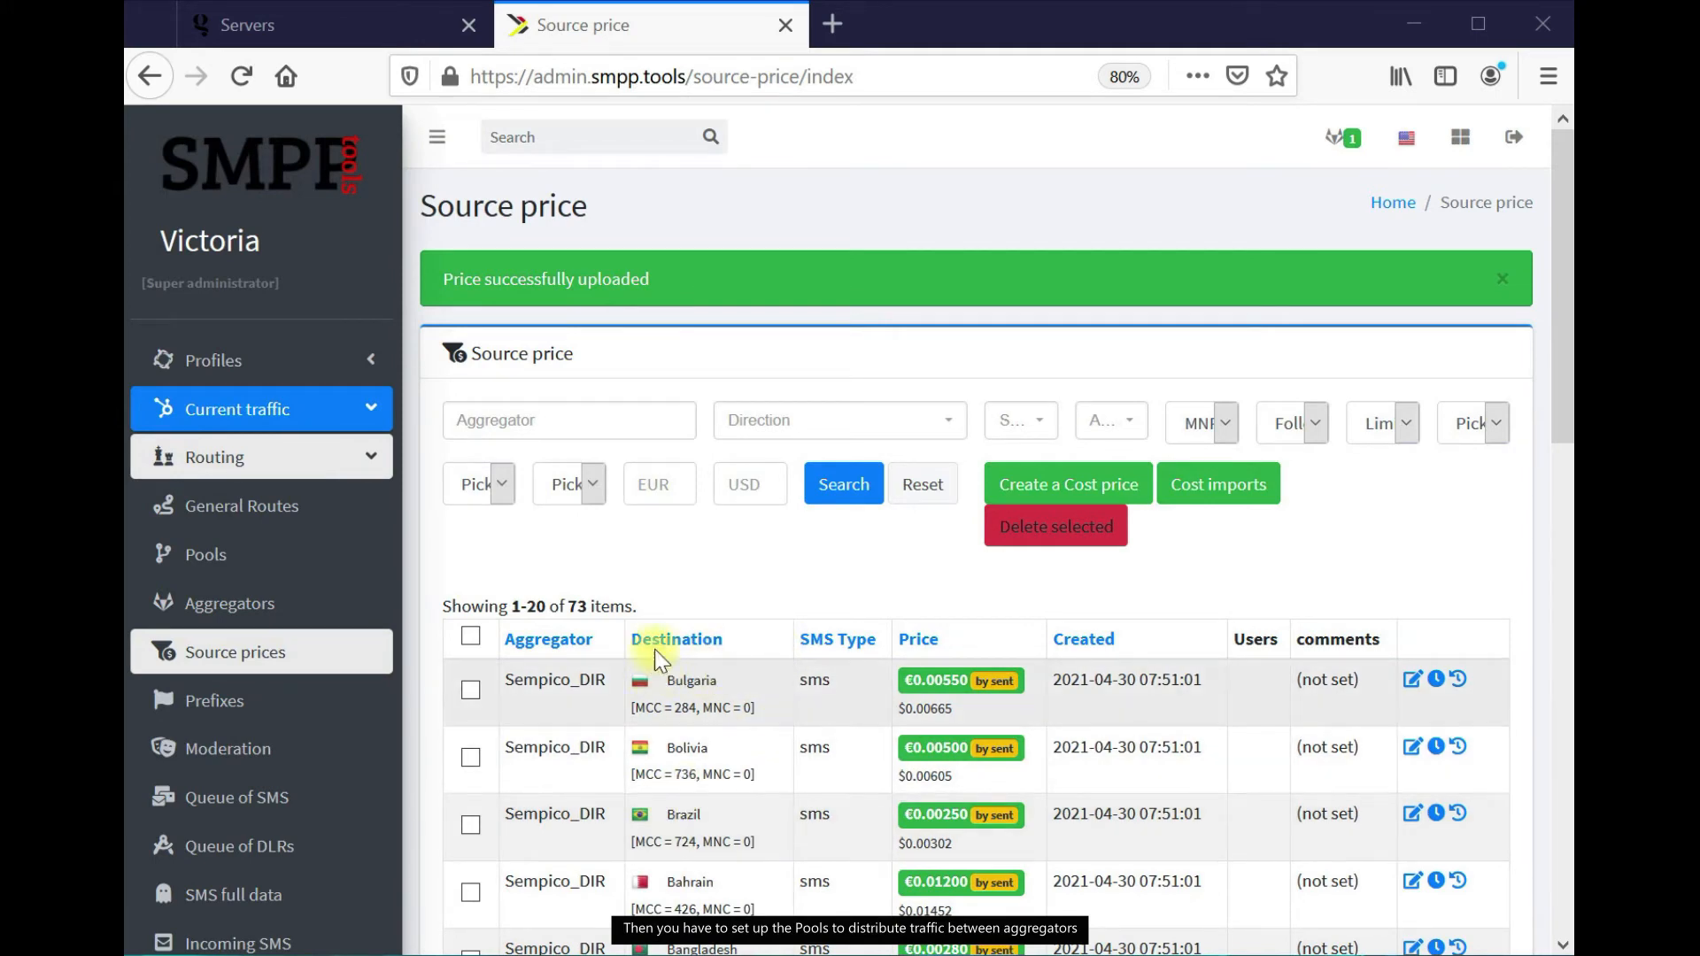
click(281, 560)
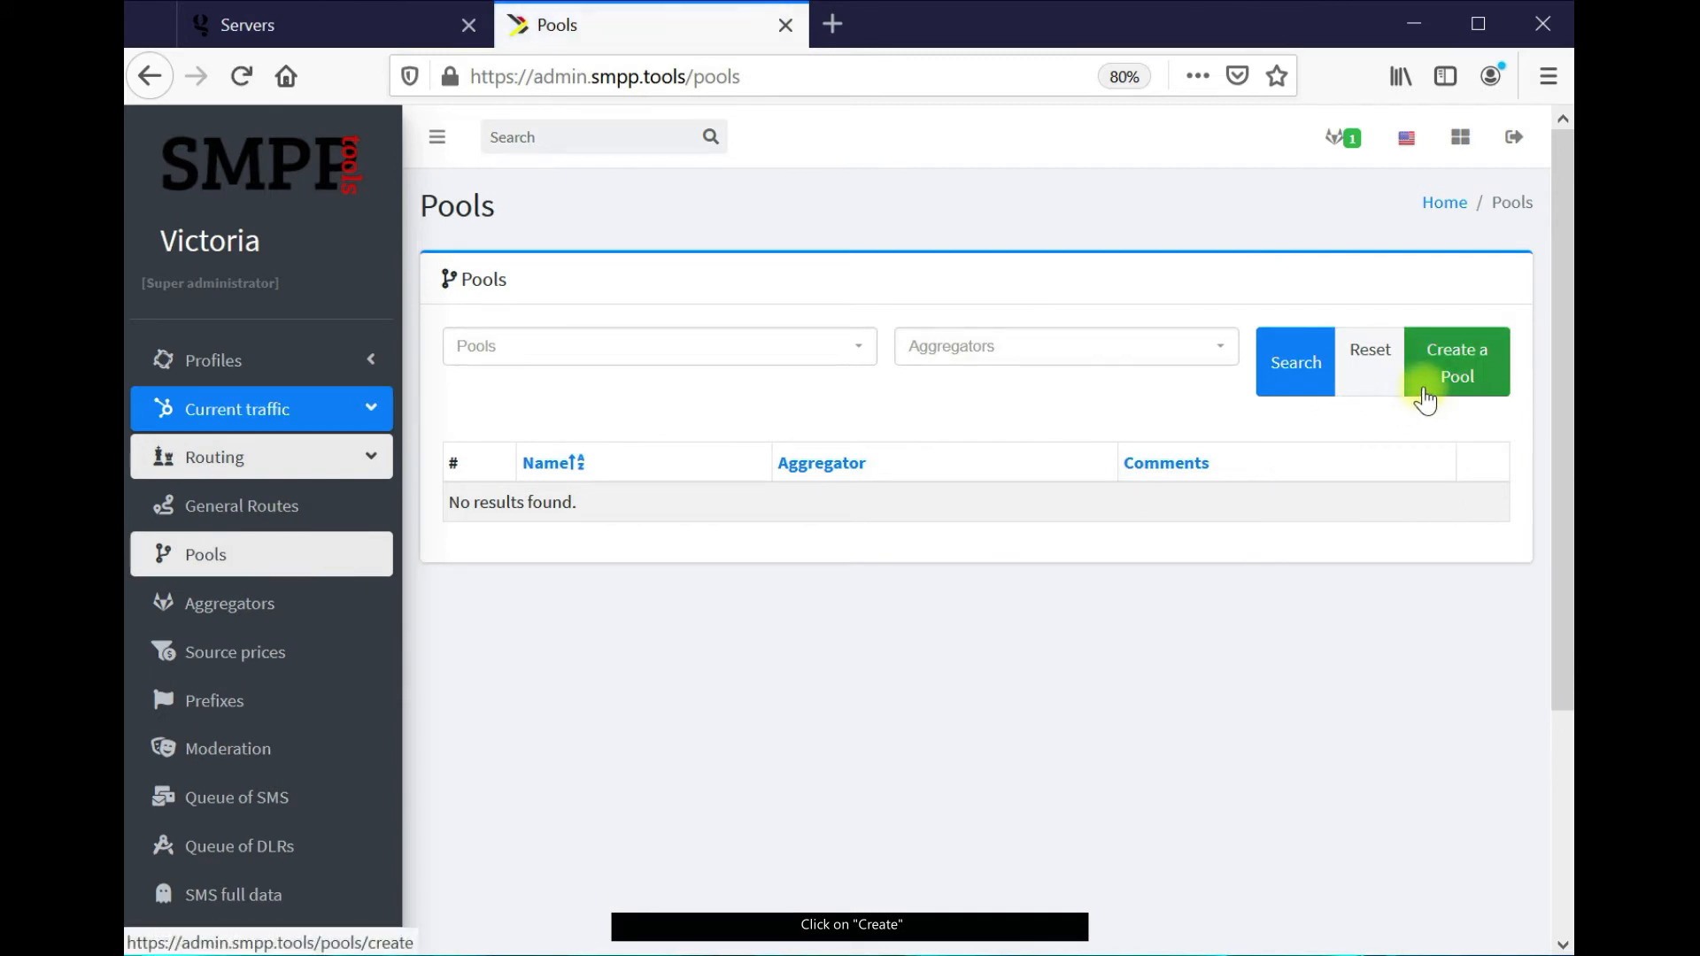
Create pool 'Sempico_DIR' with the Sempico_DIR aggregator at 100% and save it
click(1424, 400)
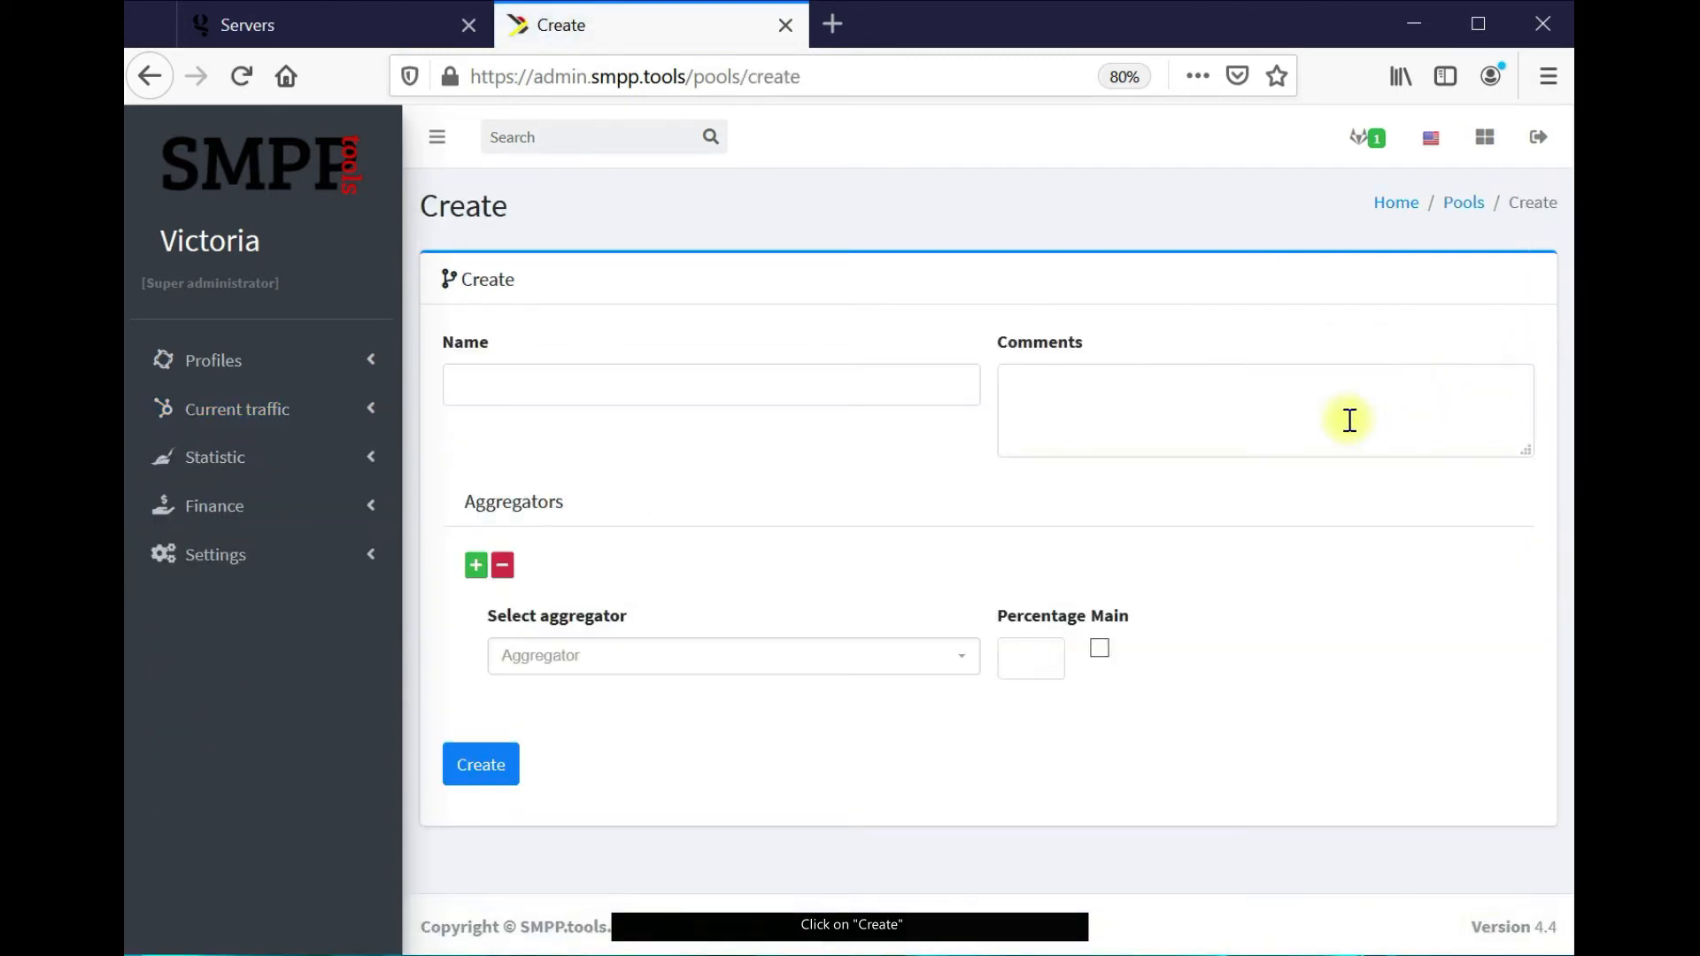
click(929, 655)
click(831, 742)
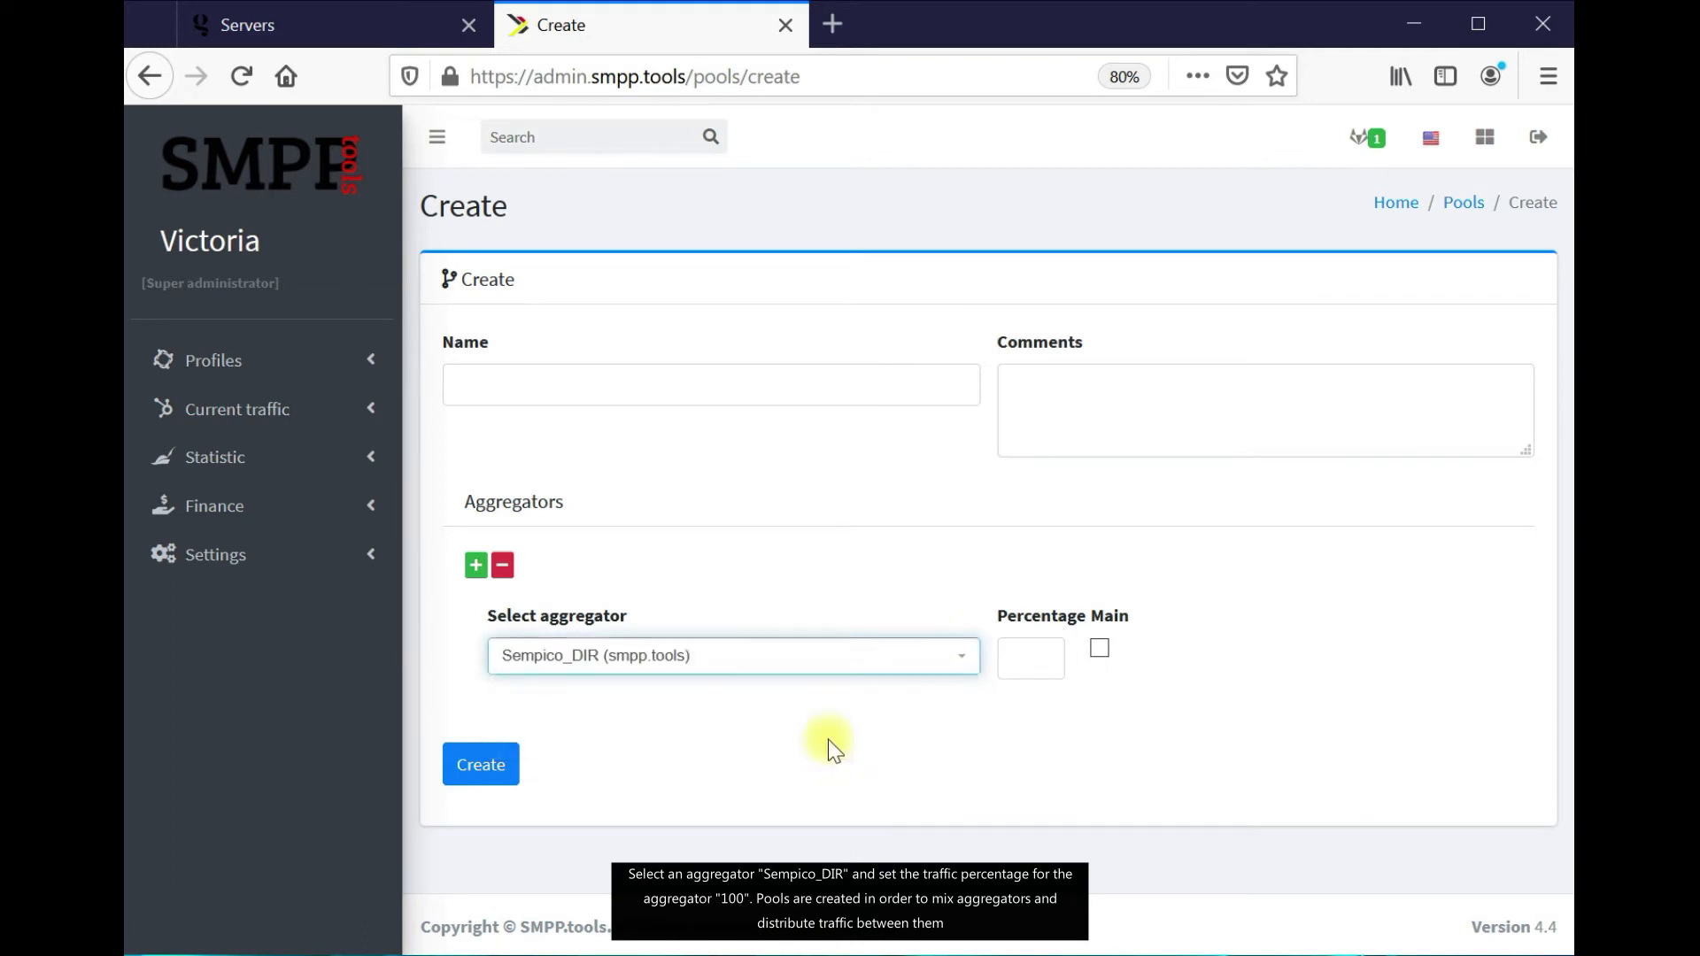
key(Tab)
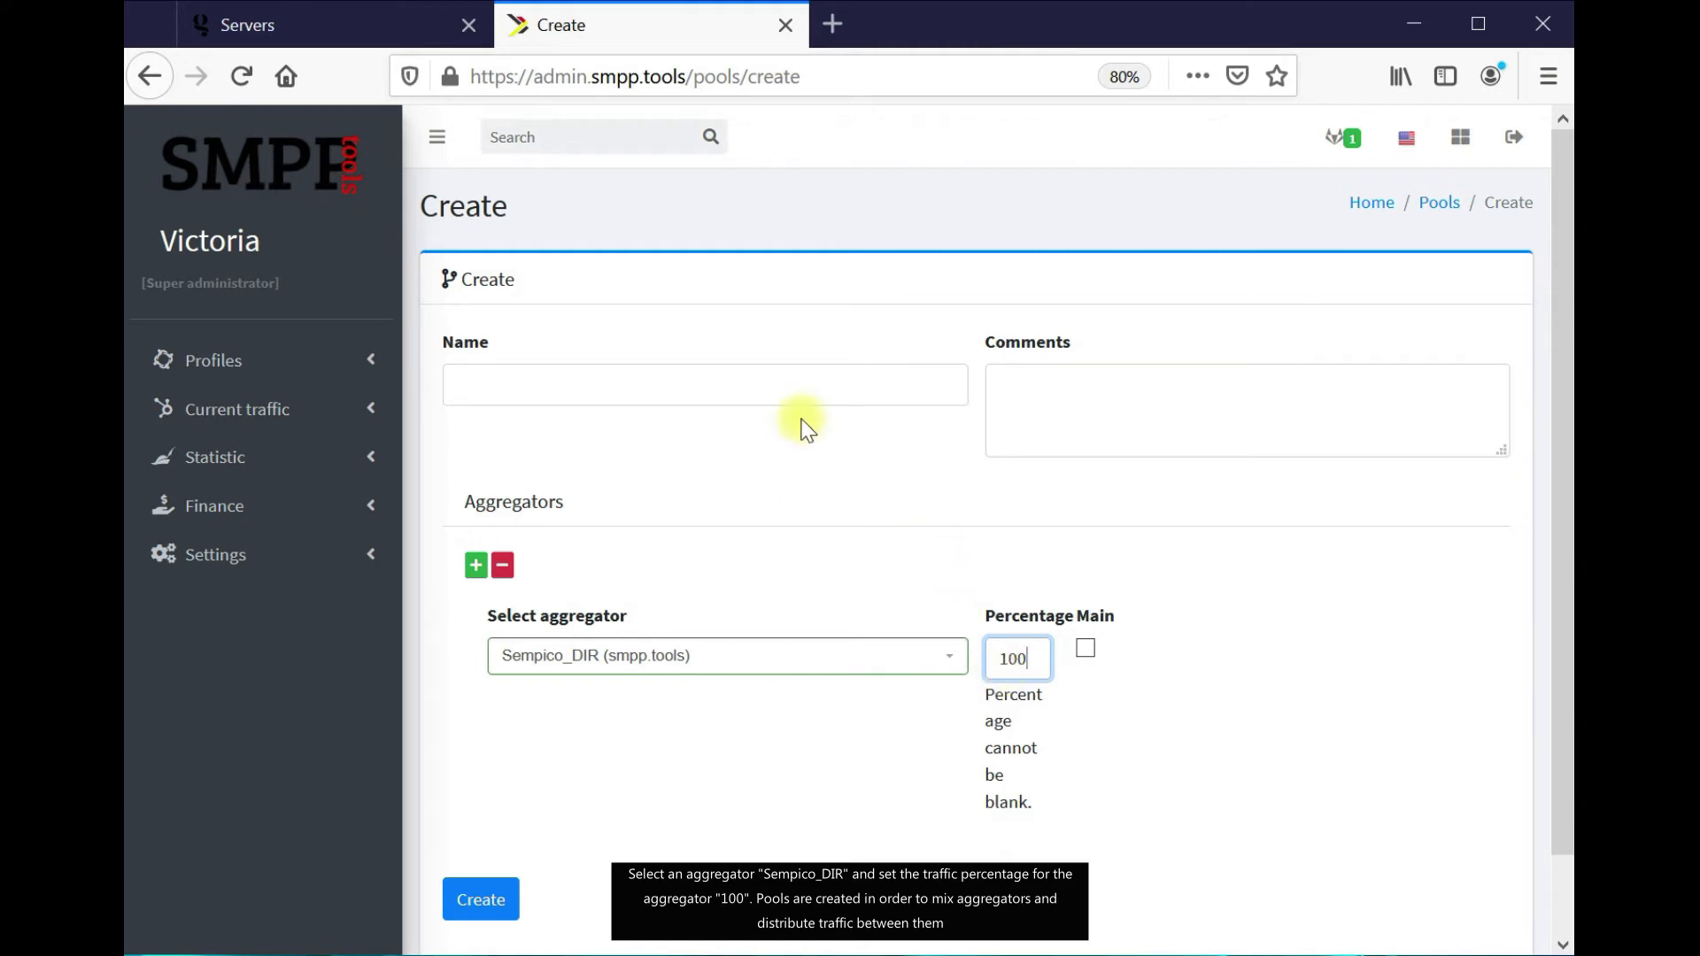
click(823, 395)
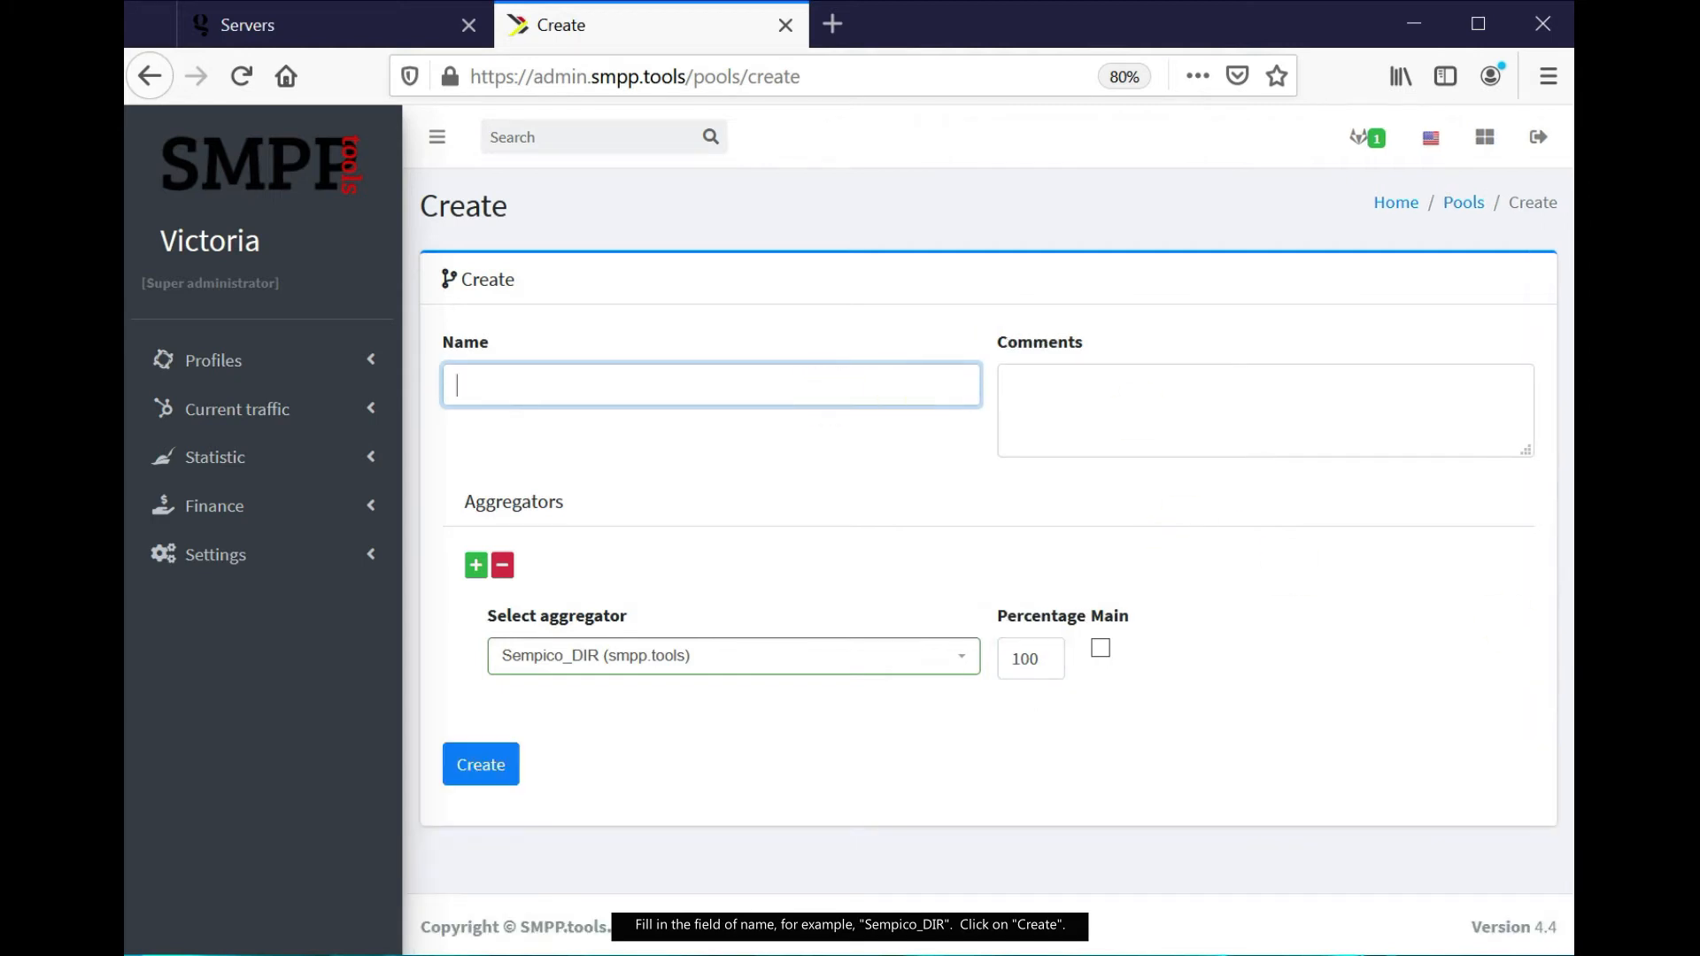
click(623, 393)
text(Sempico_DIR)
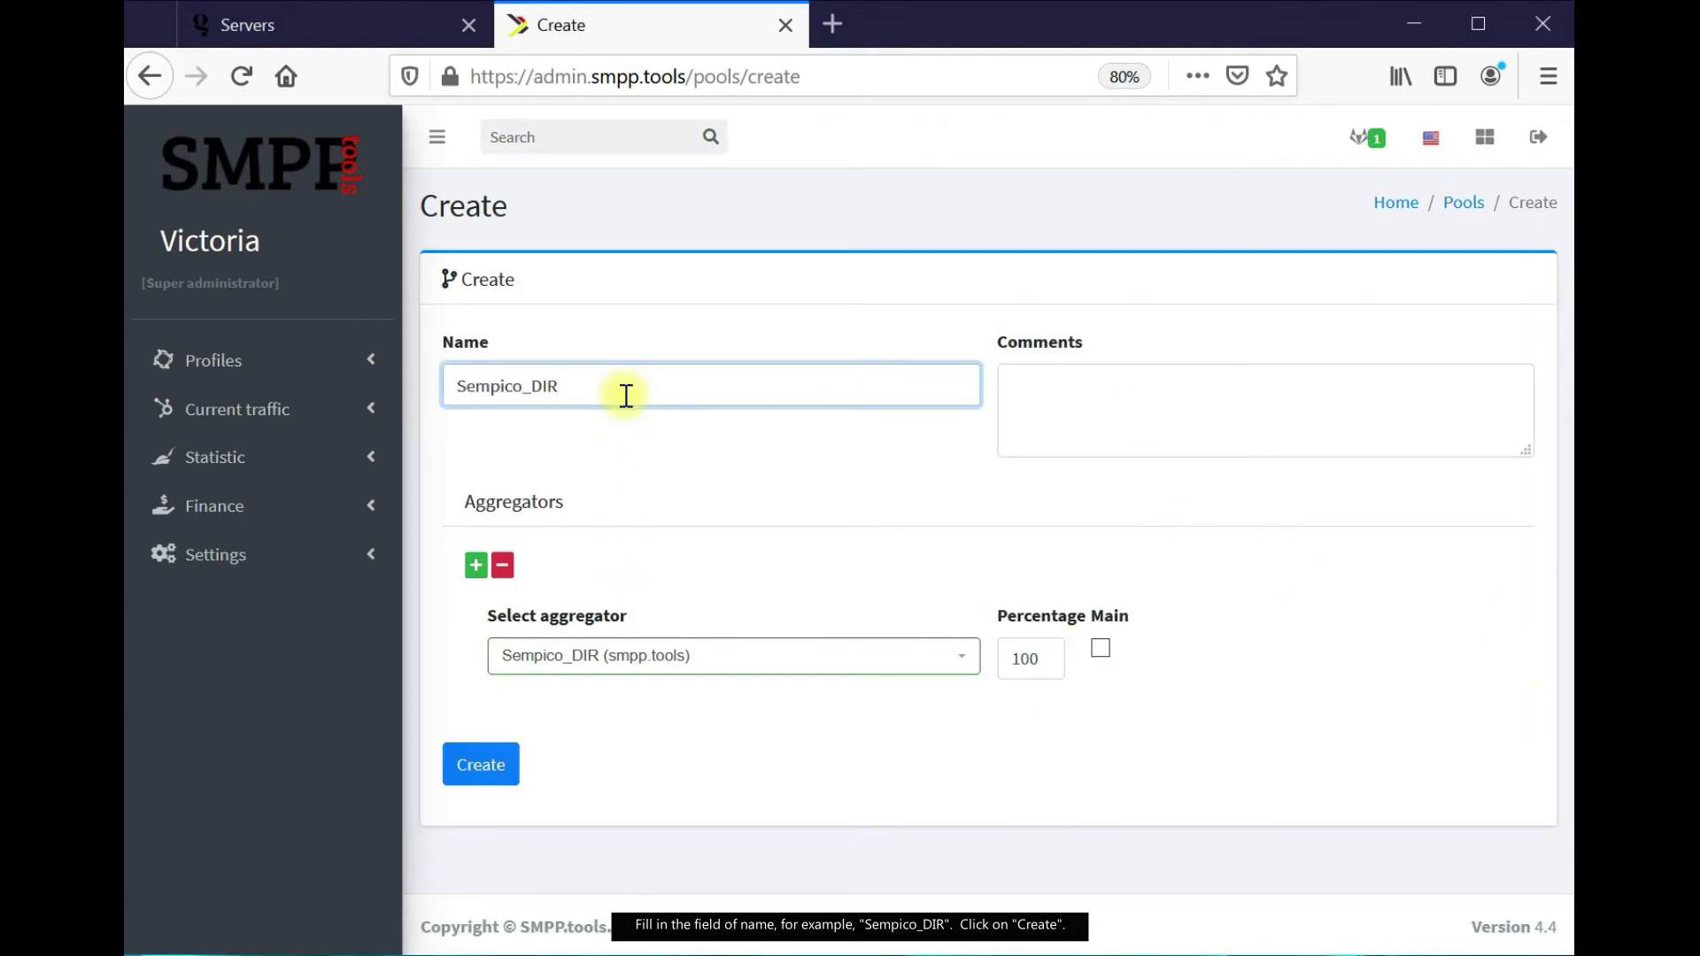
click(499, 773)
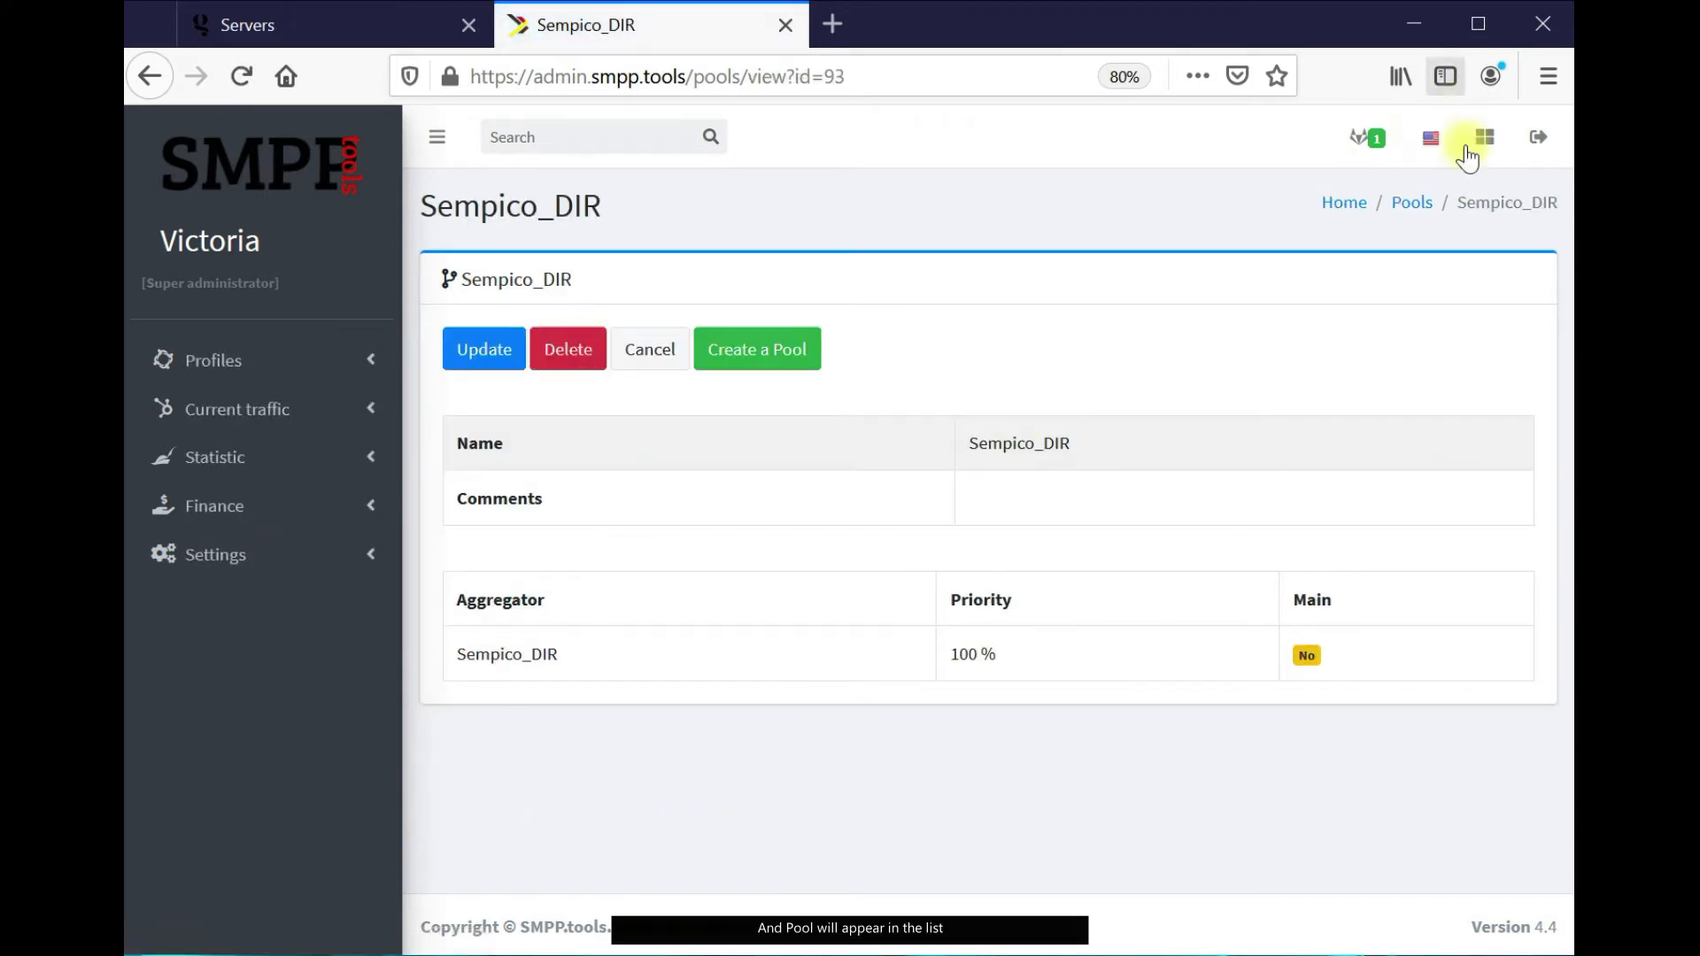
click(1410, 204)
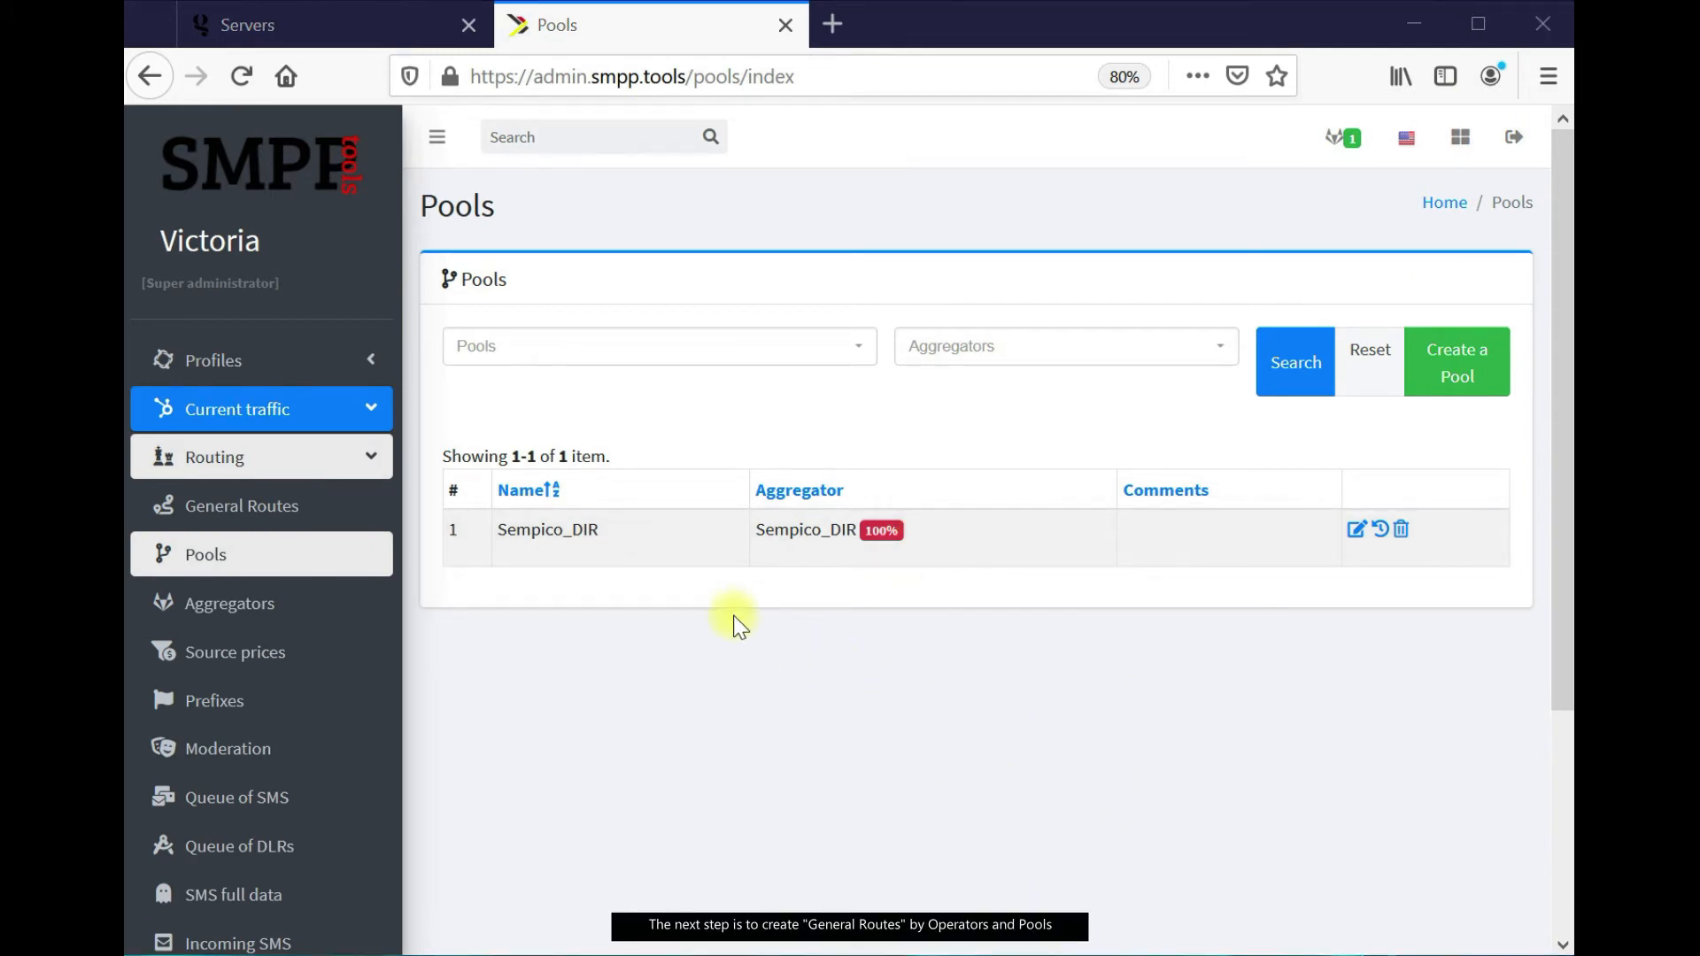
click(313, 521)
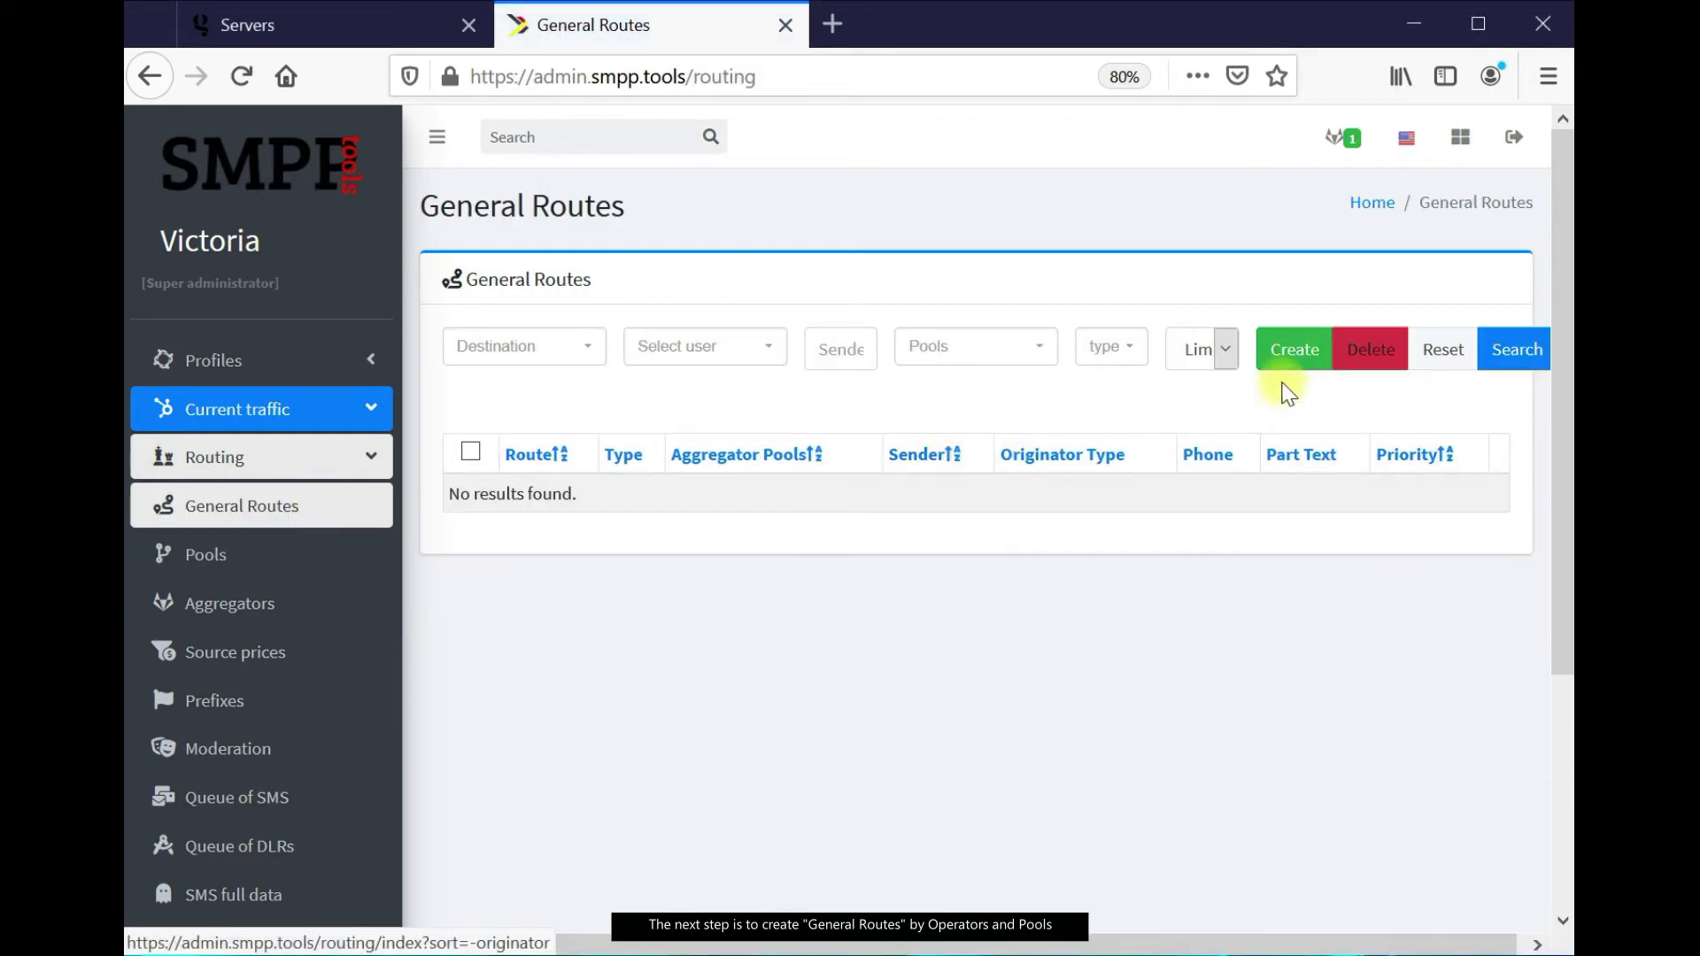
Create a general SMS route for UK (MCC 234, MNC 00) through pool Sempico_DIR
click(1281, 350)
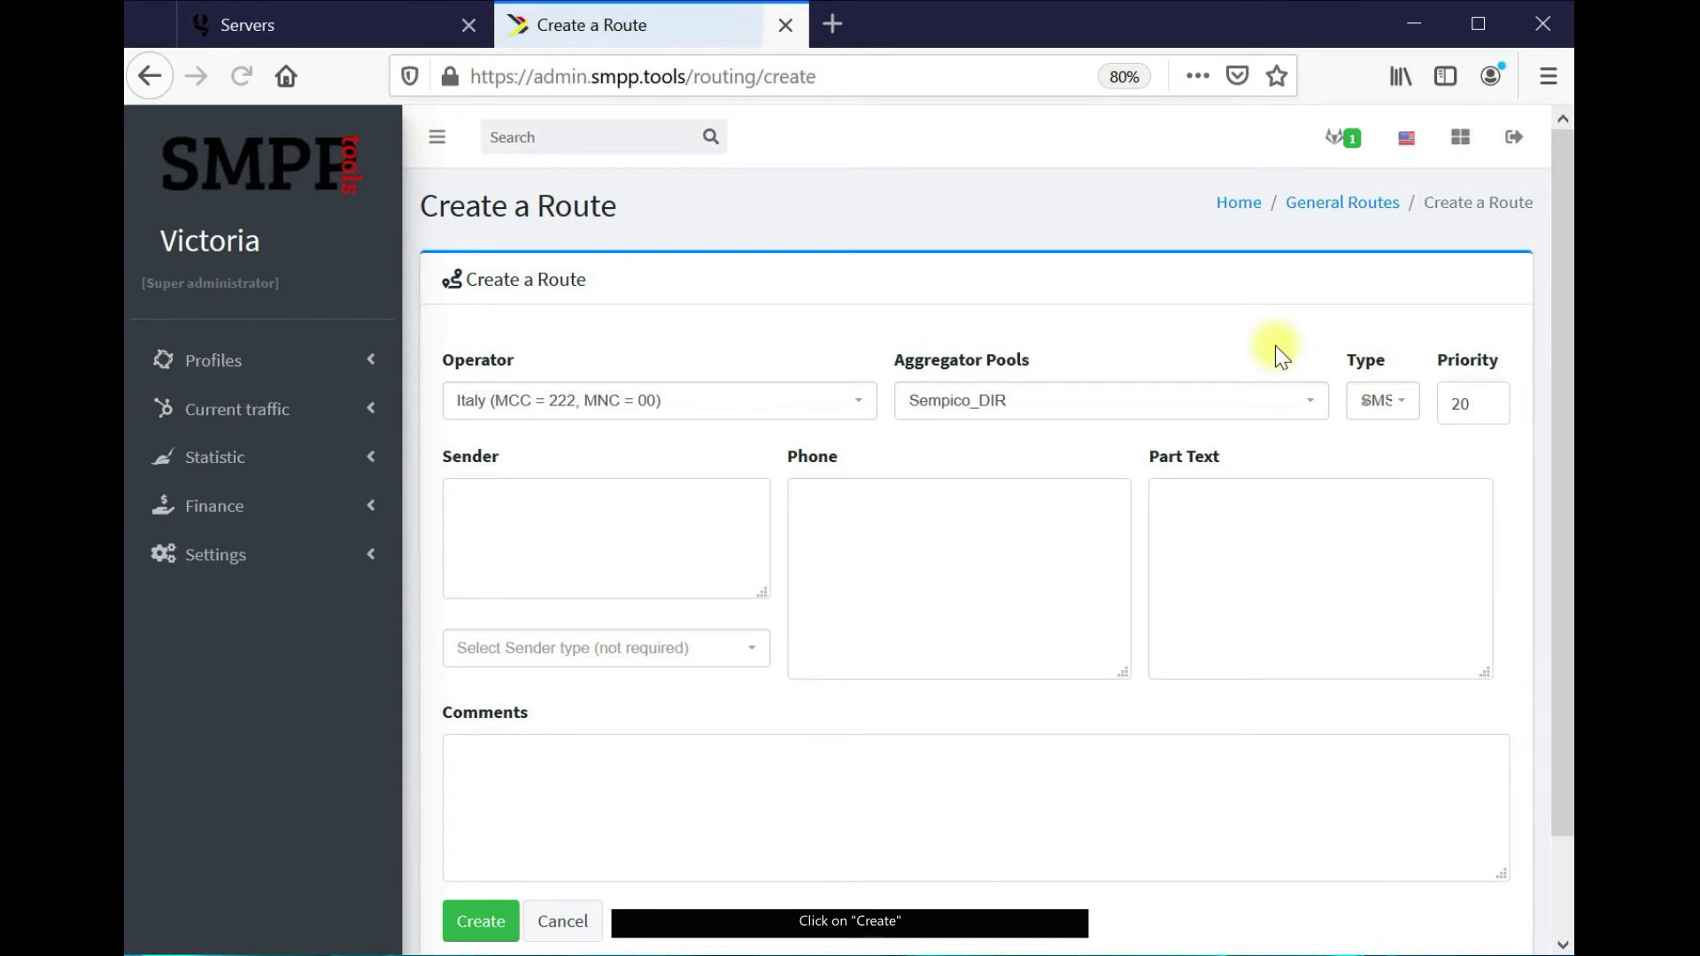
click(858, 403)
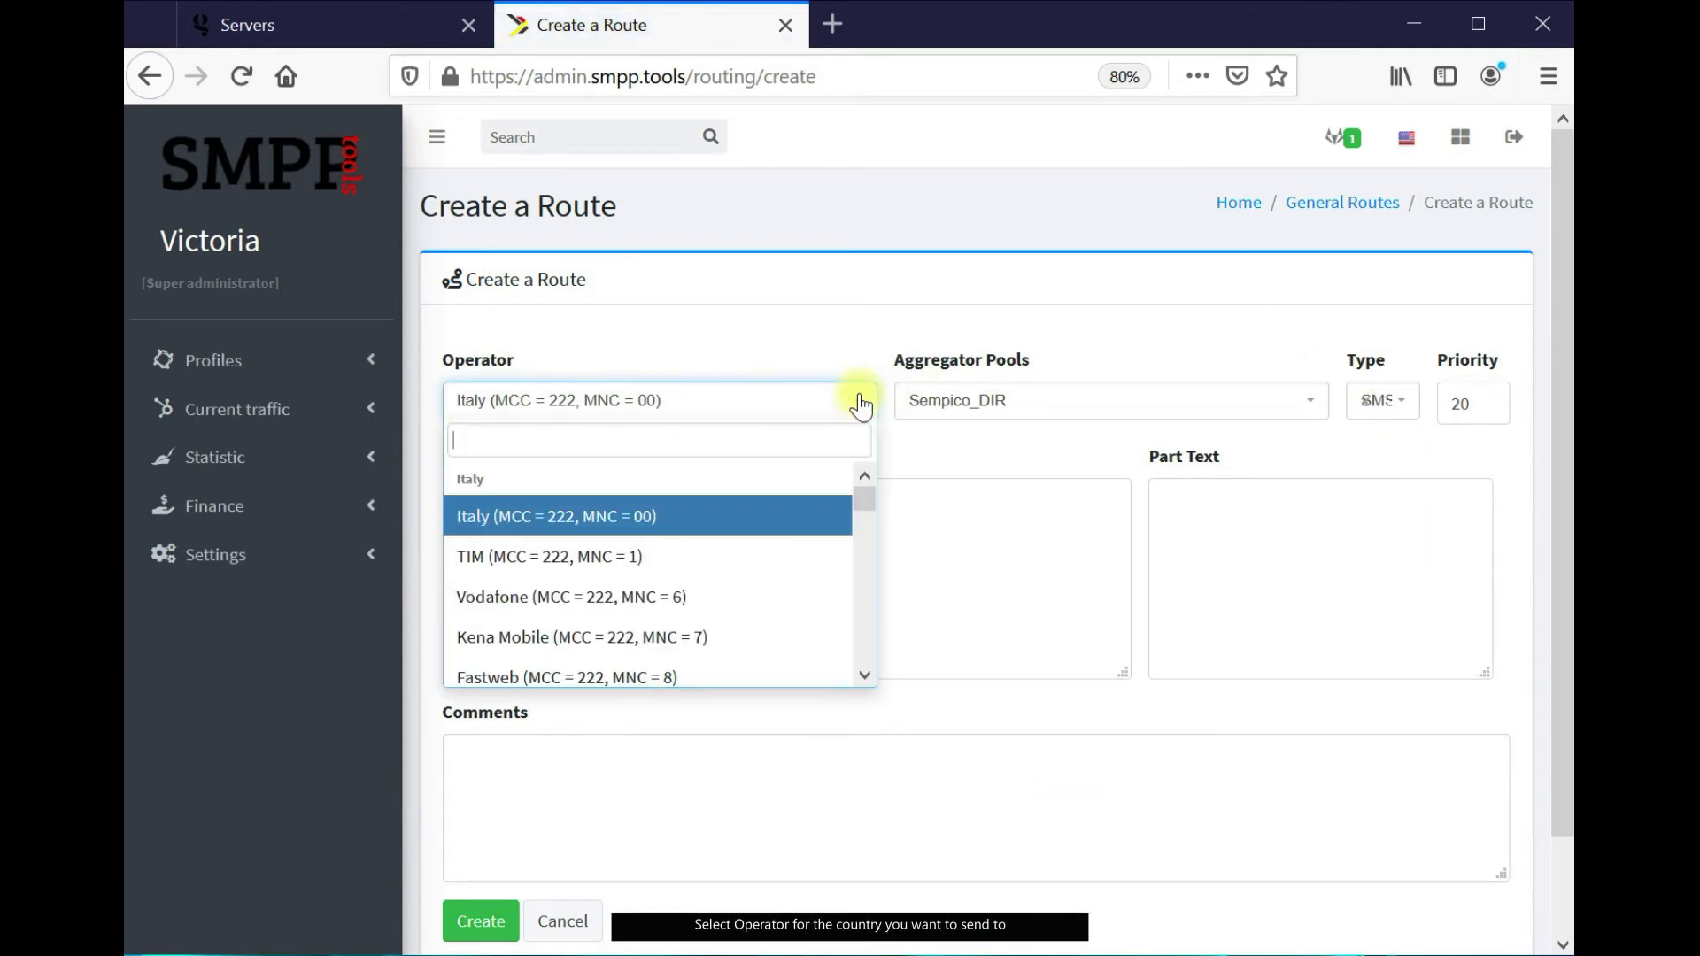
text(uk)
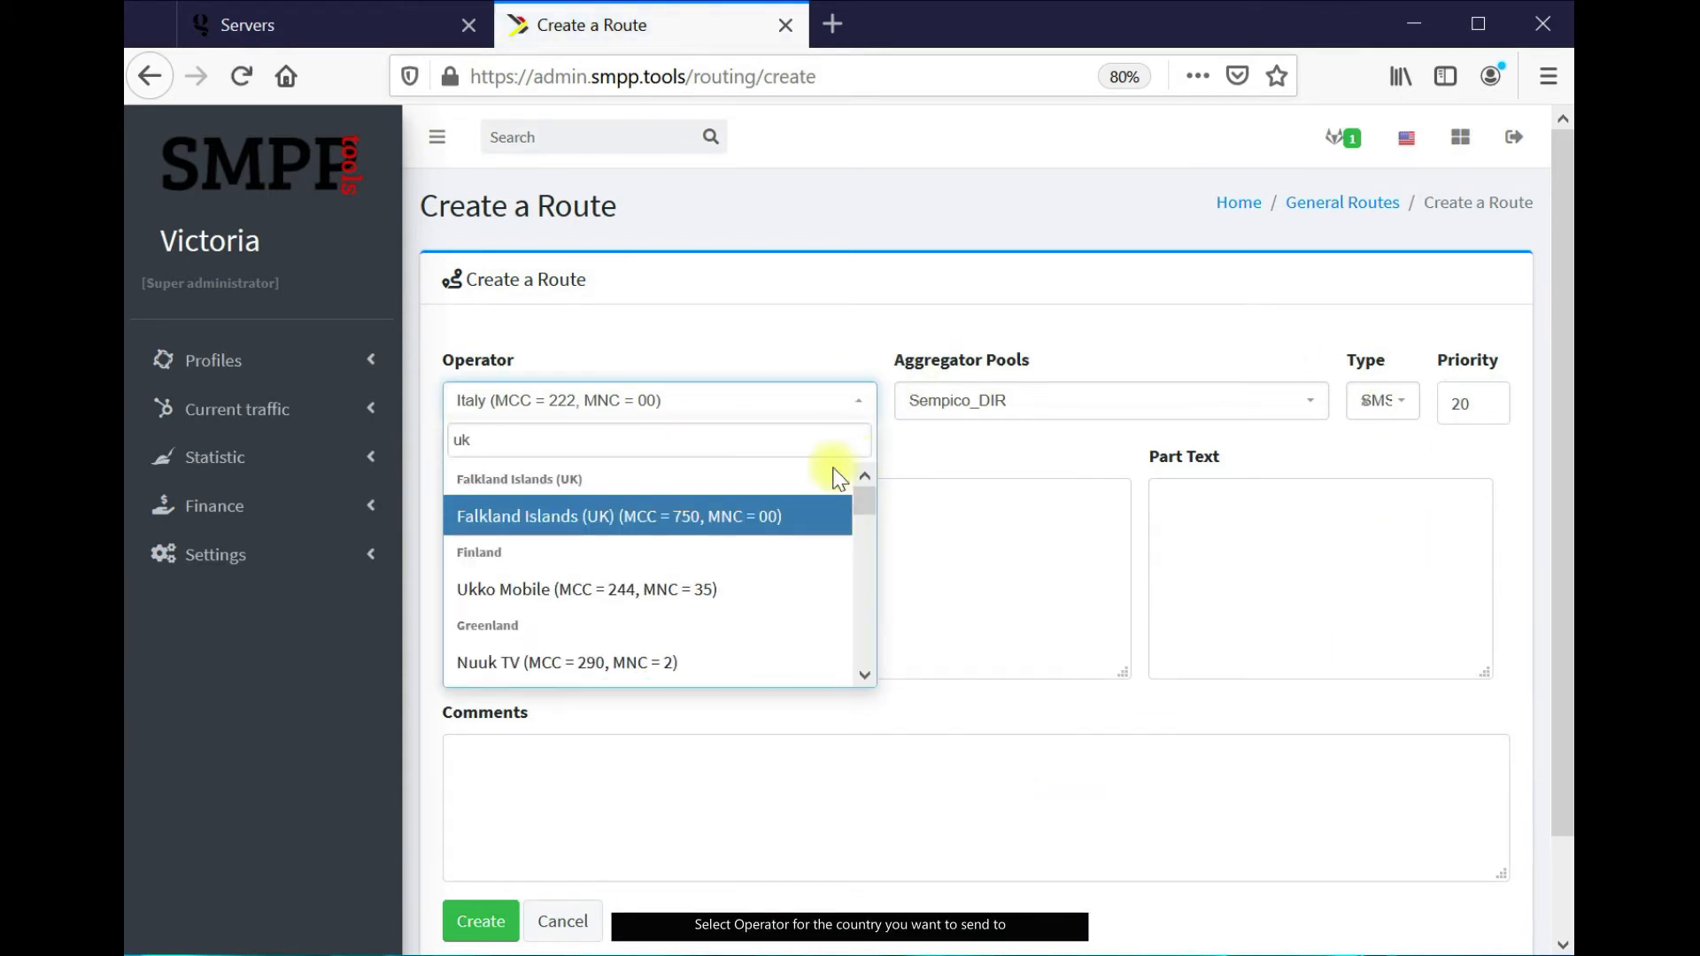
scroll(713, 553, down, 2)
click(610, 599)
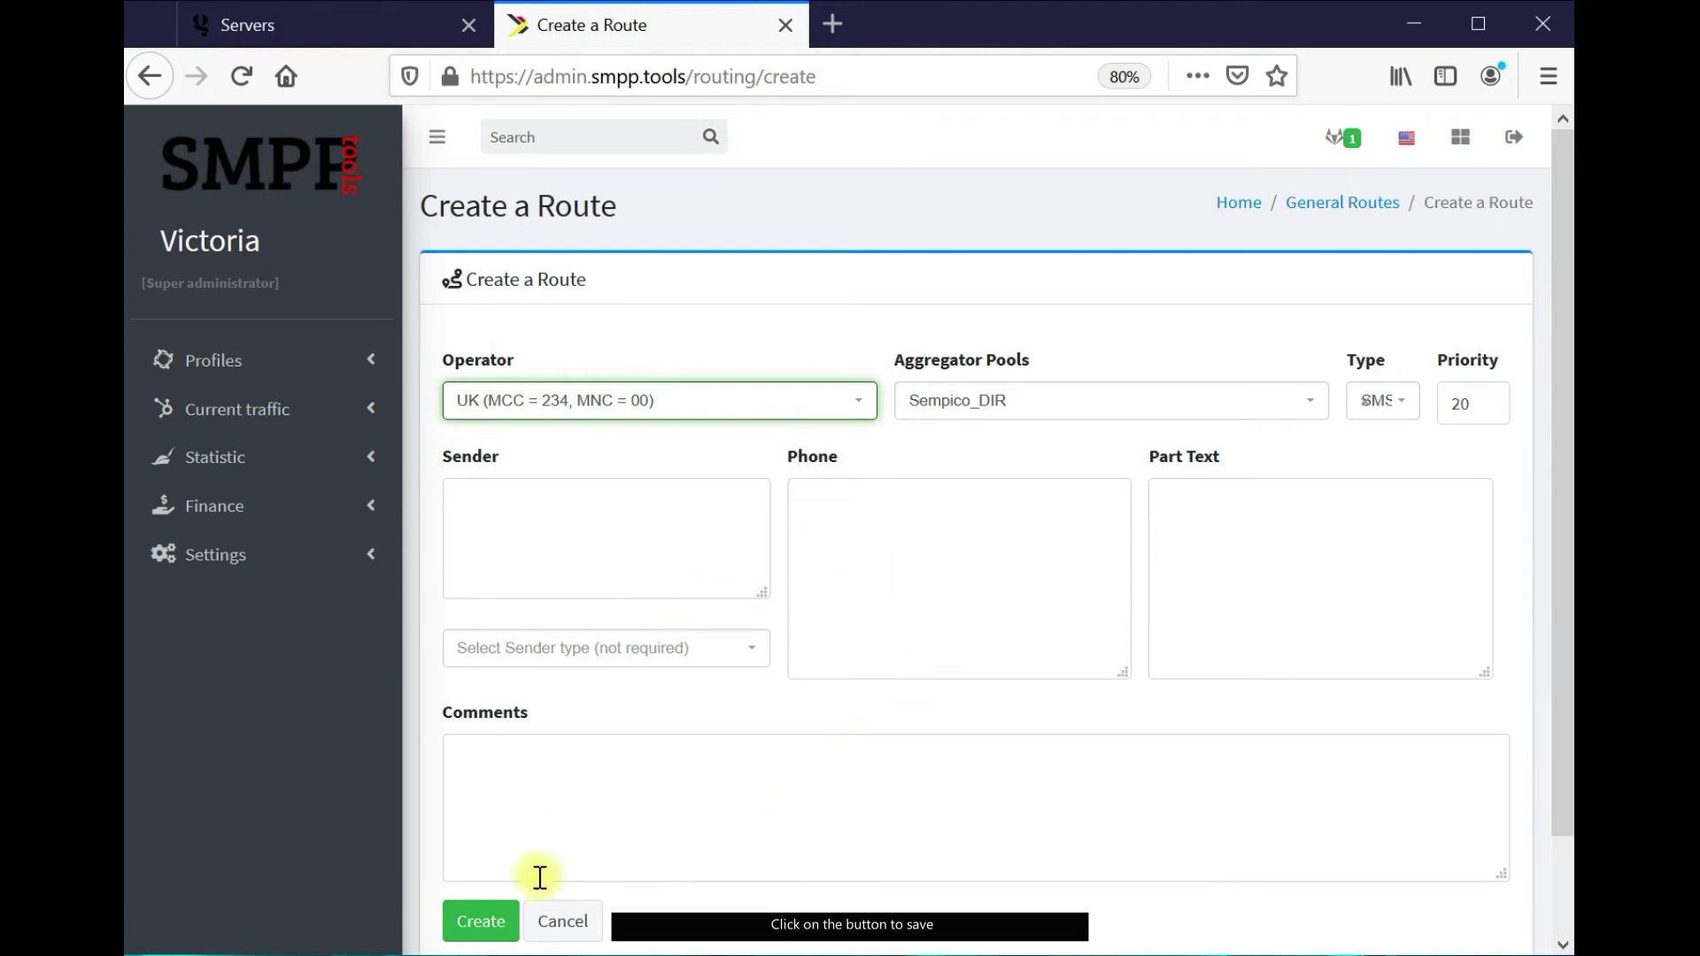
click(482, 923)
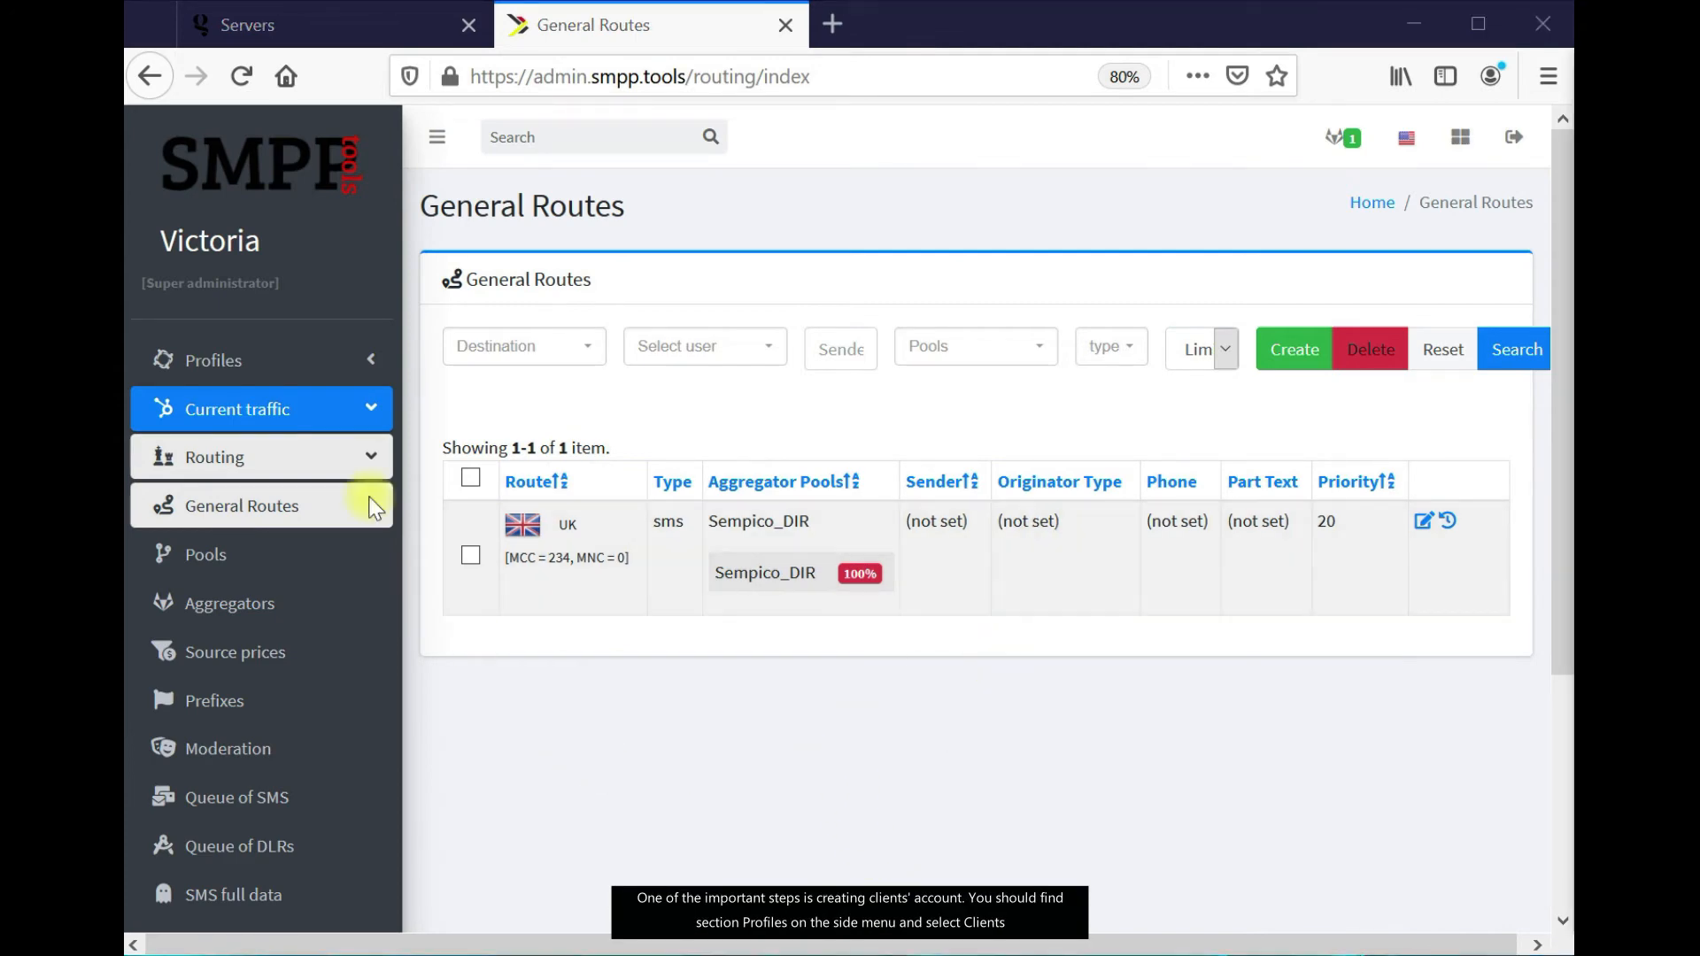
Start a new client under Profiles > Clients with login 'SweetShop'
click(287, 361)
click(246, 414)
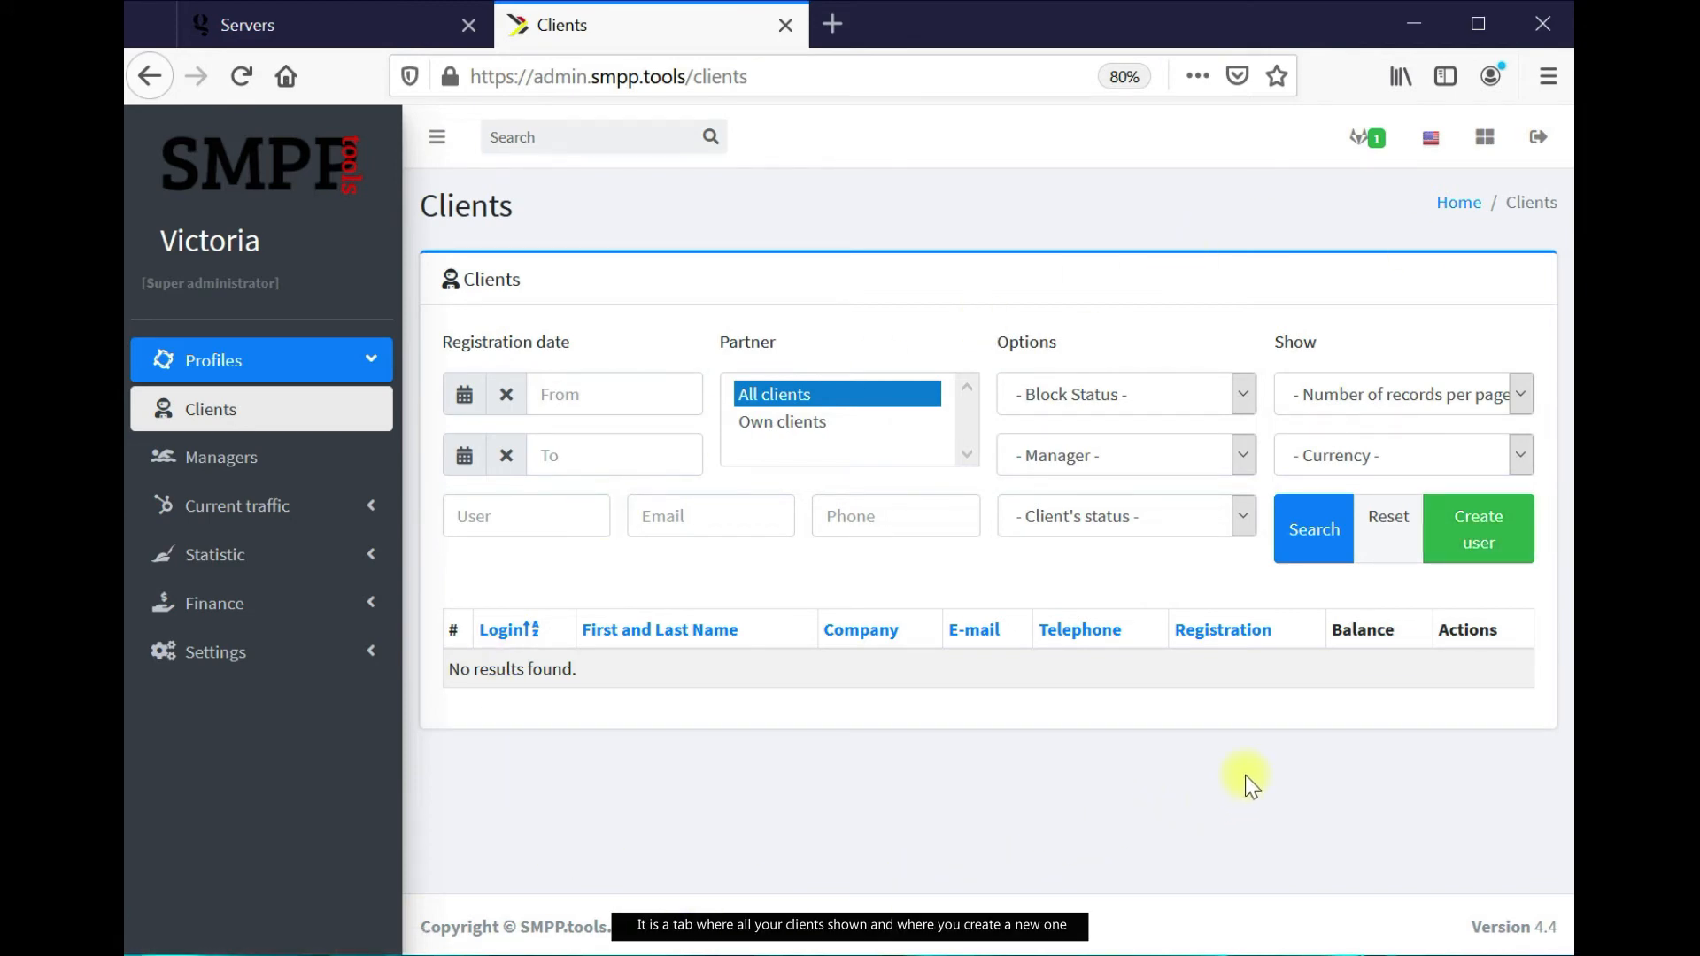
click(1477, 546)
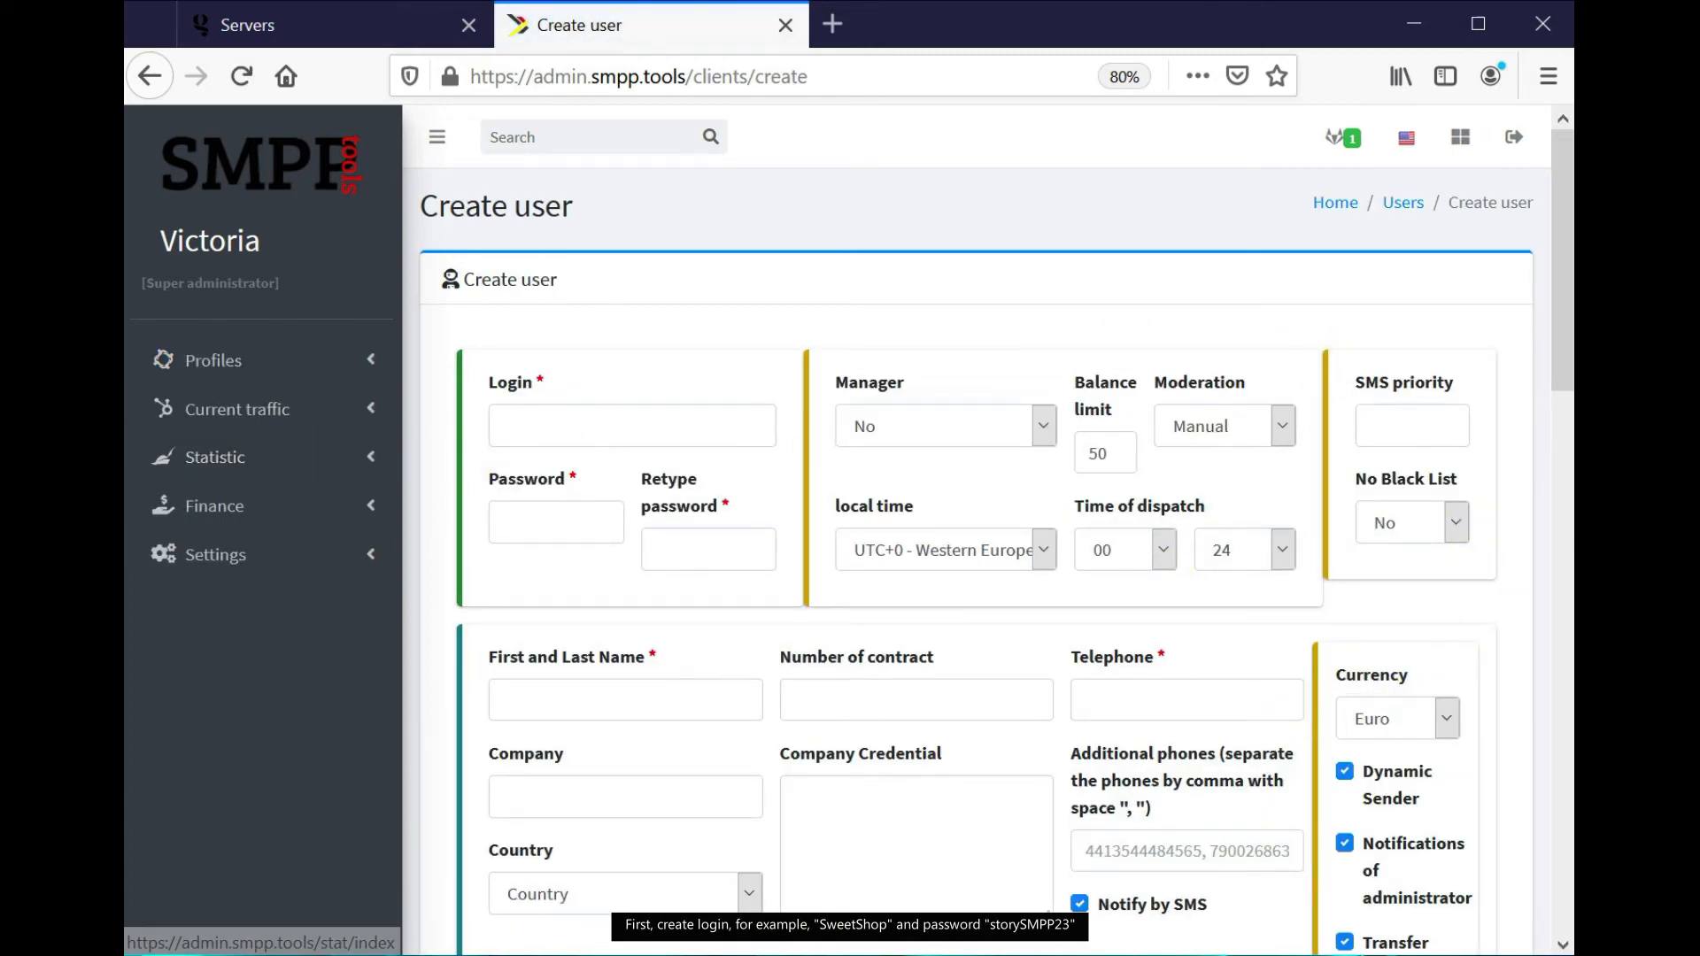
click(735, 417)
text(SweetShop)
key(alt+Tab)
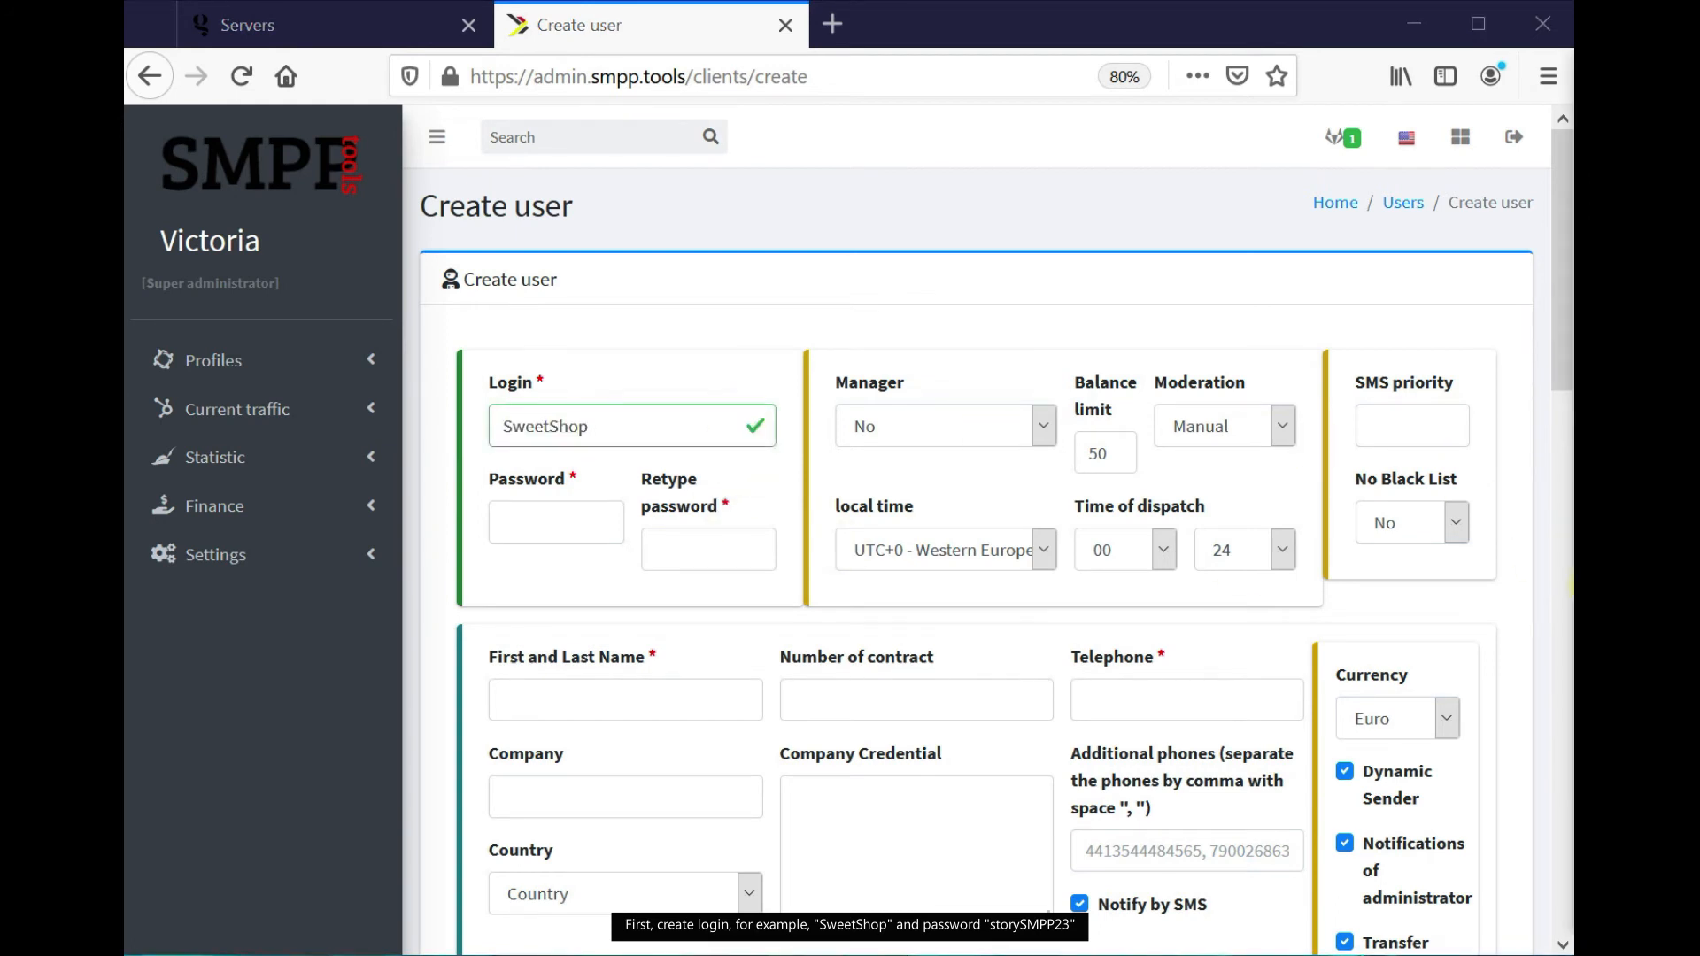
Fill in the suggested password and confirmation, the contact's full name and telephone number
click(550, 509)
click(707, 553)
click(738, 568)
click(739, 586)
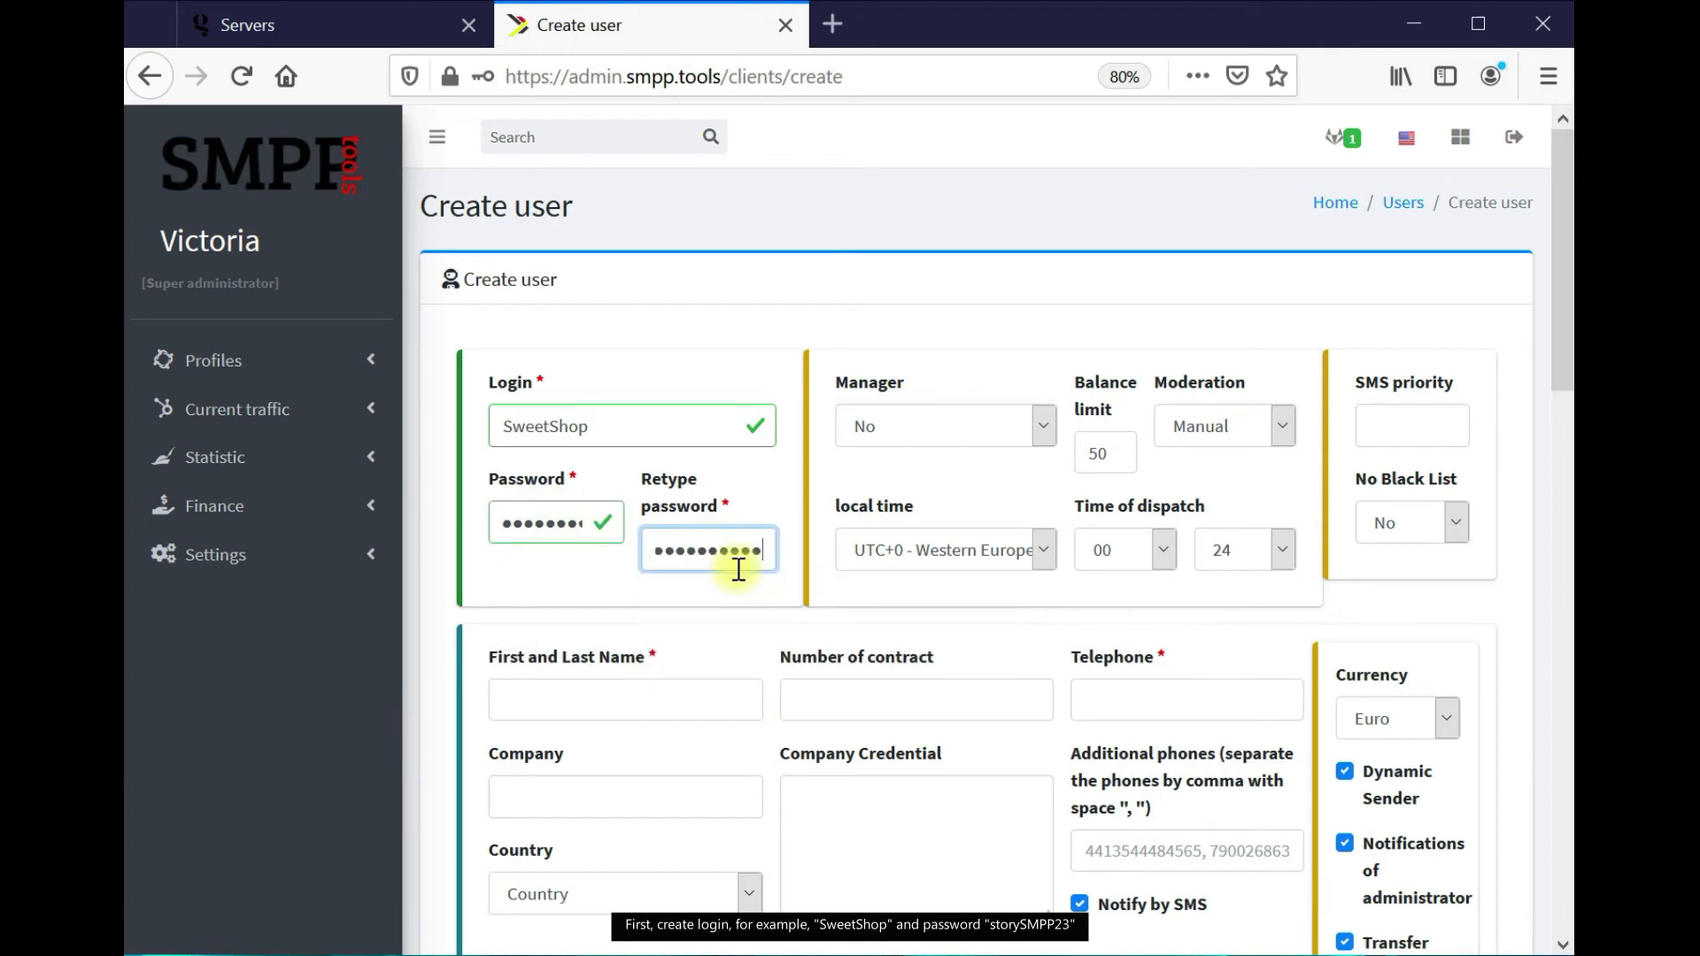
click(1575, 602)
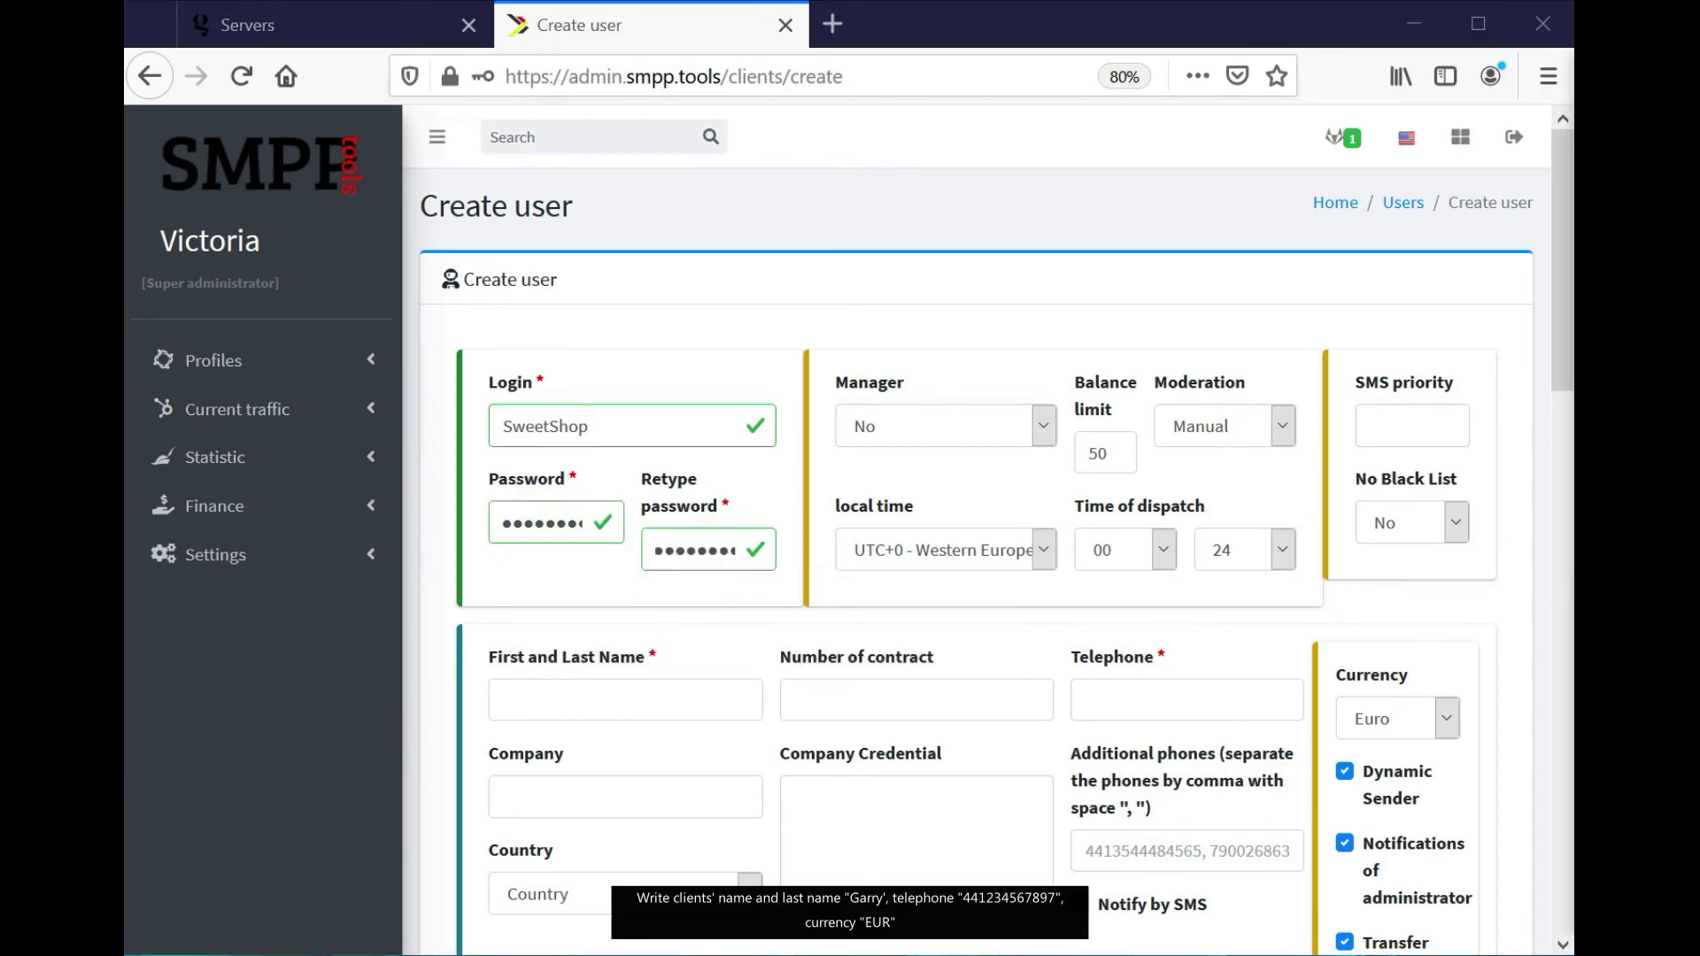
scroll(652, 614, down, 3)
click(646, 462)
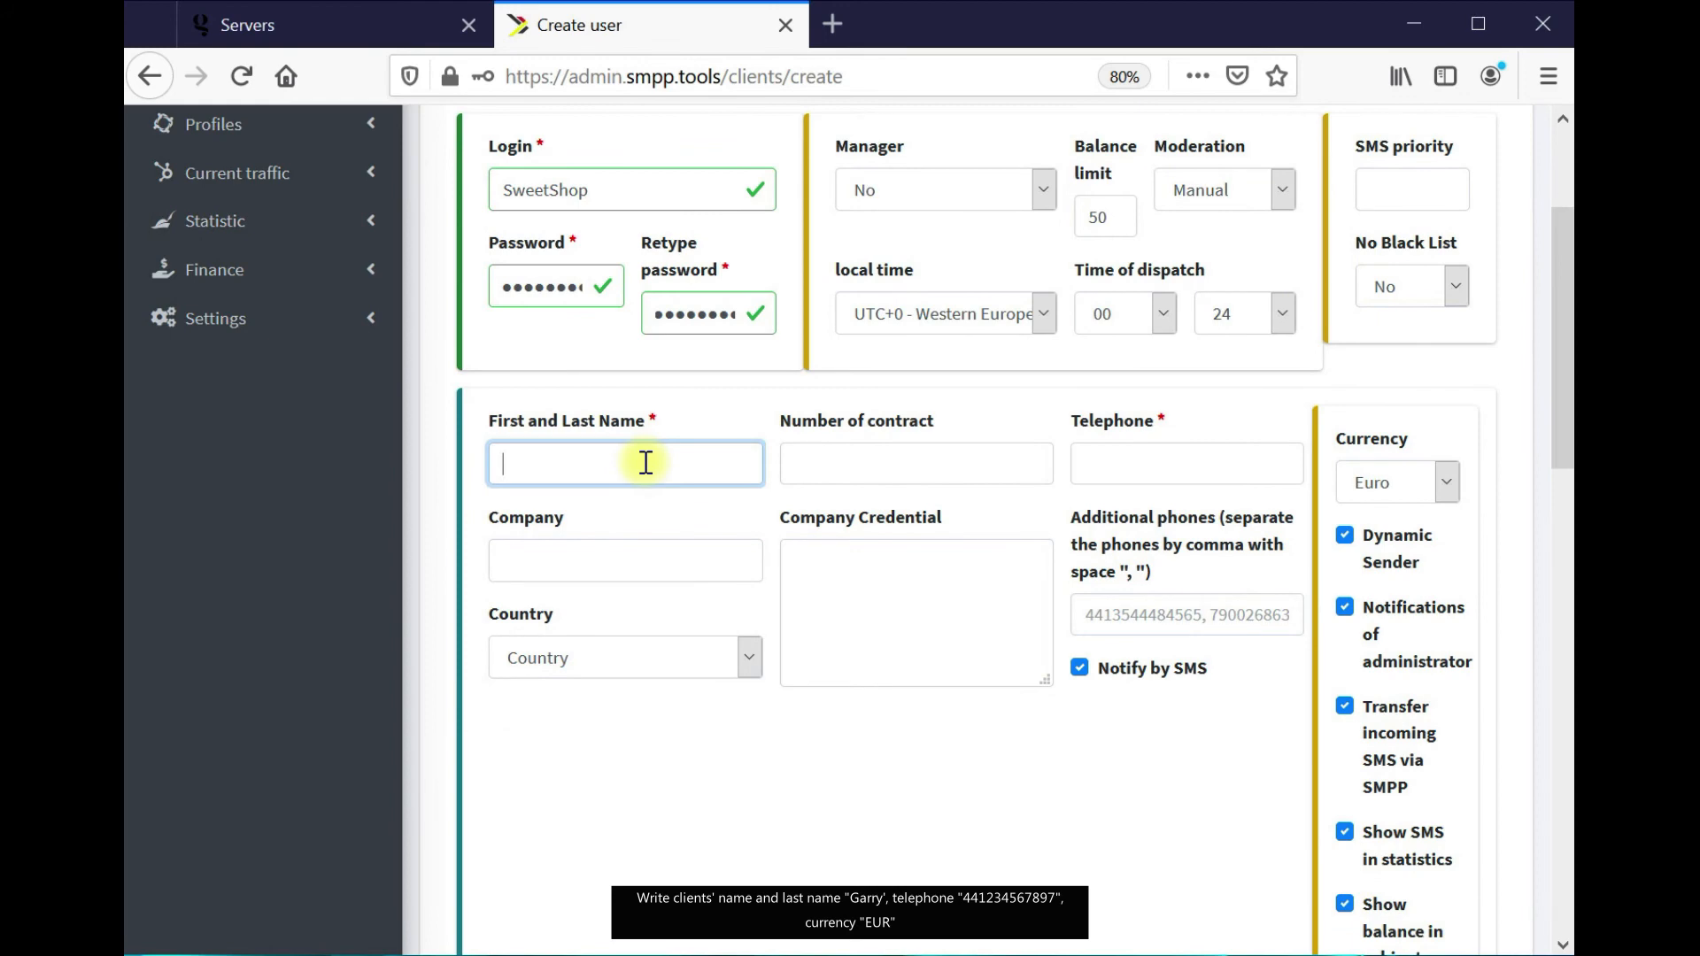
click(1571, 630)
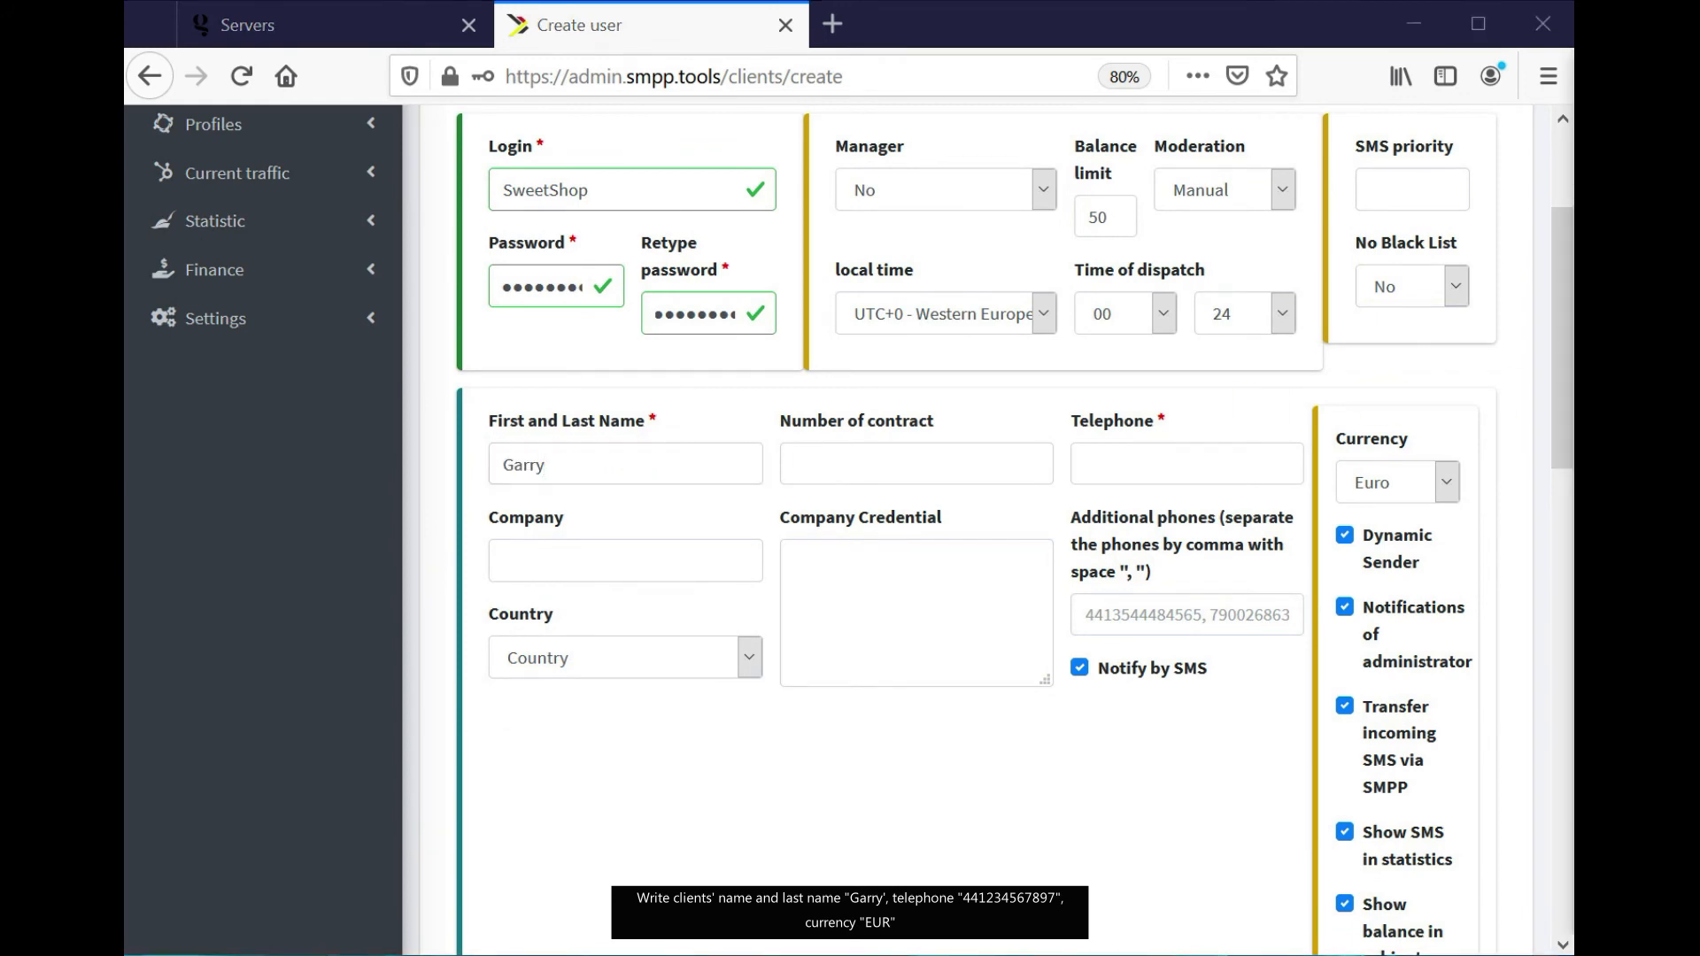
click(1182, 458)
Paste the client's e-mail into the contact, price-update and billing e-mail fields, and save
scroll(1101, 599, down, 3)
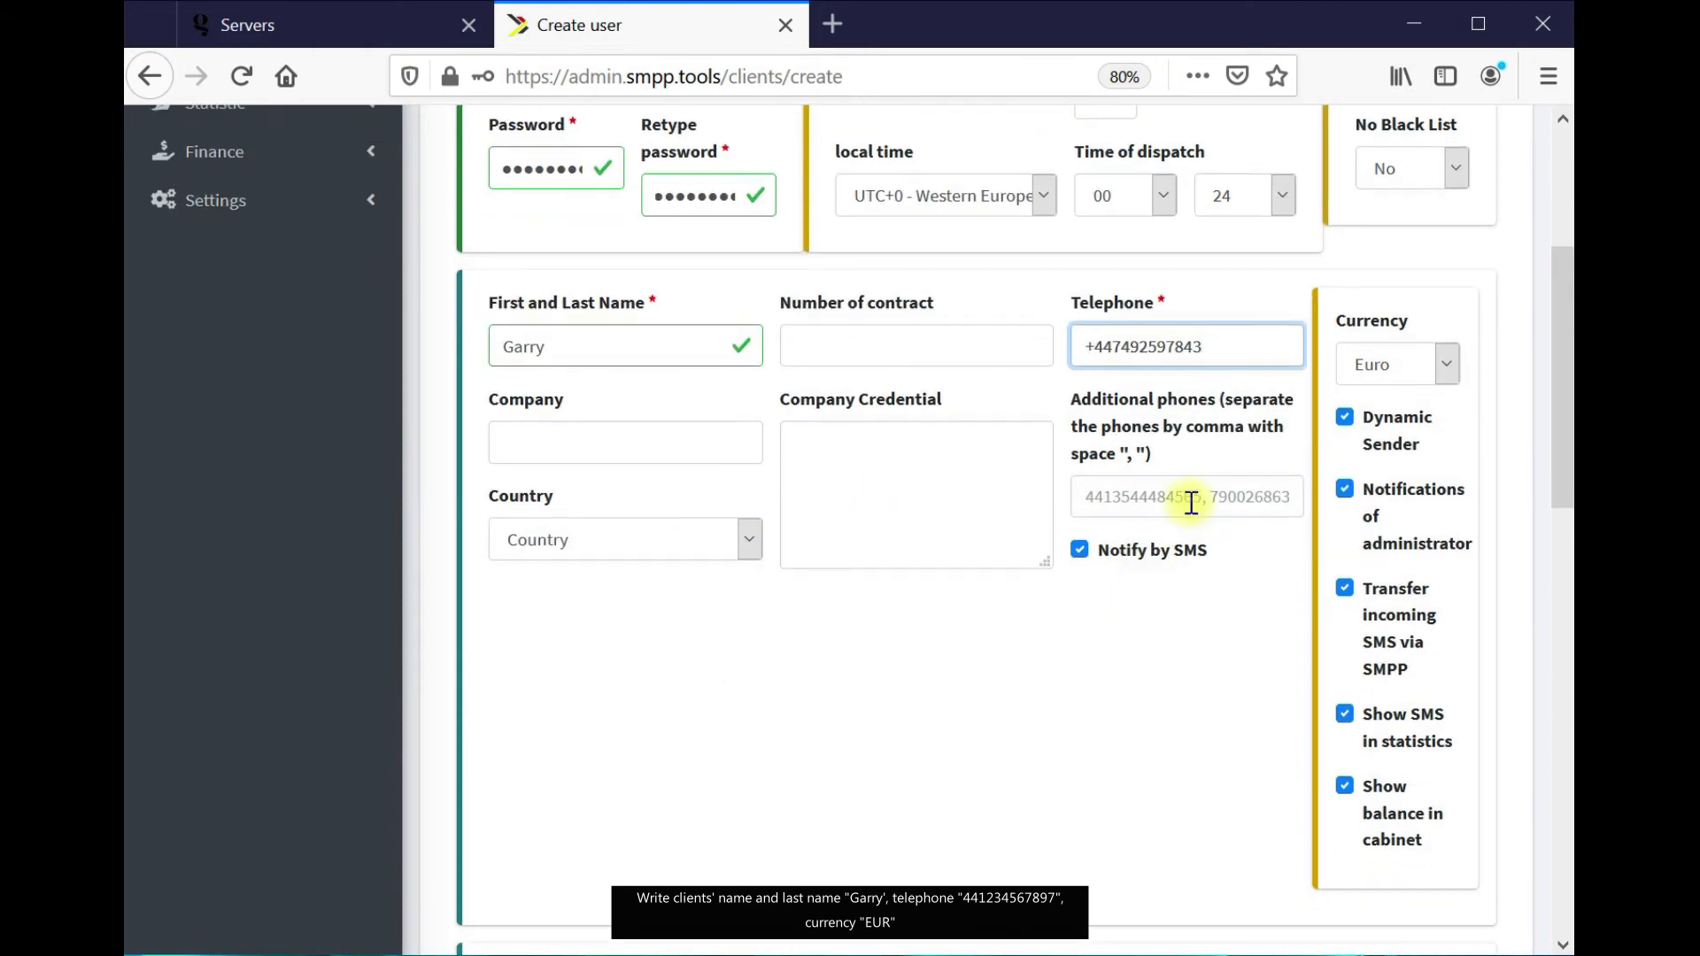
scroll(1465, 407, down, 10)
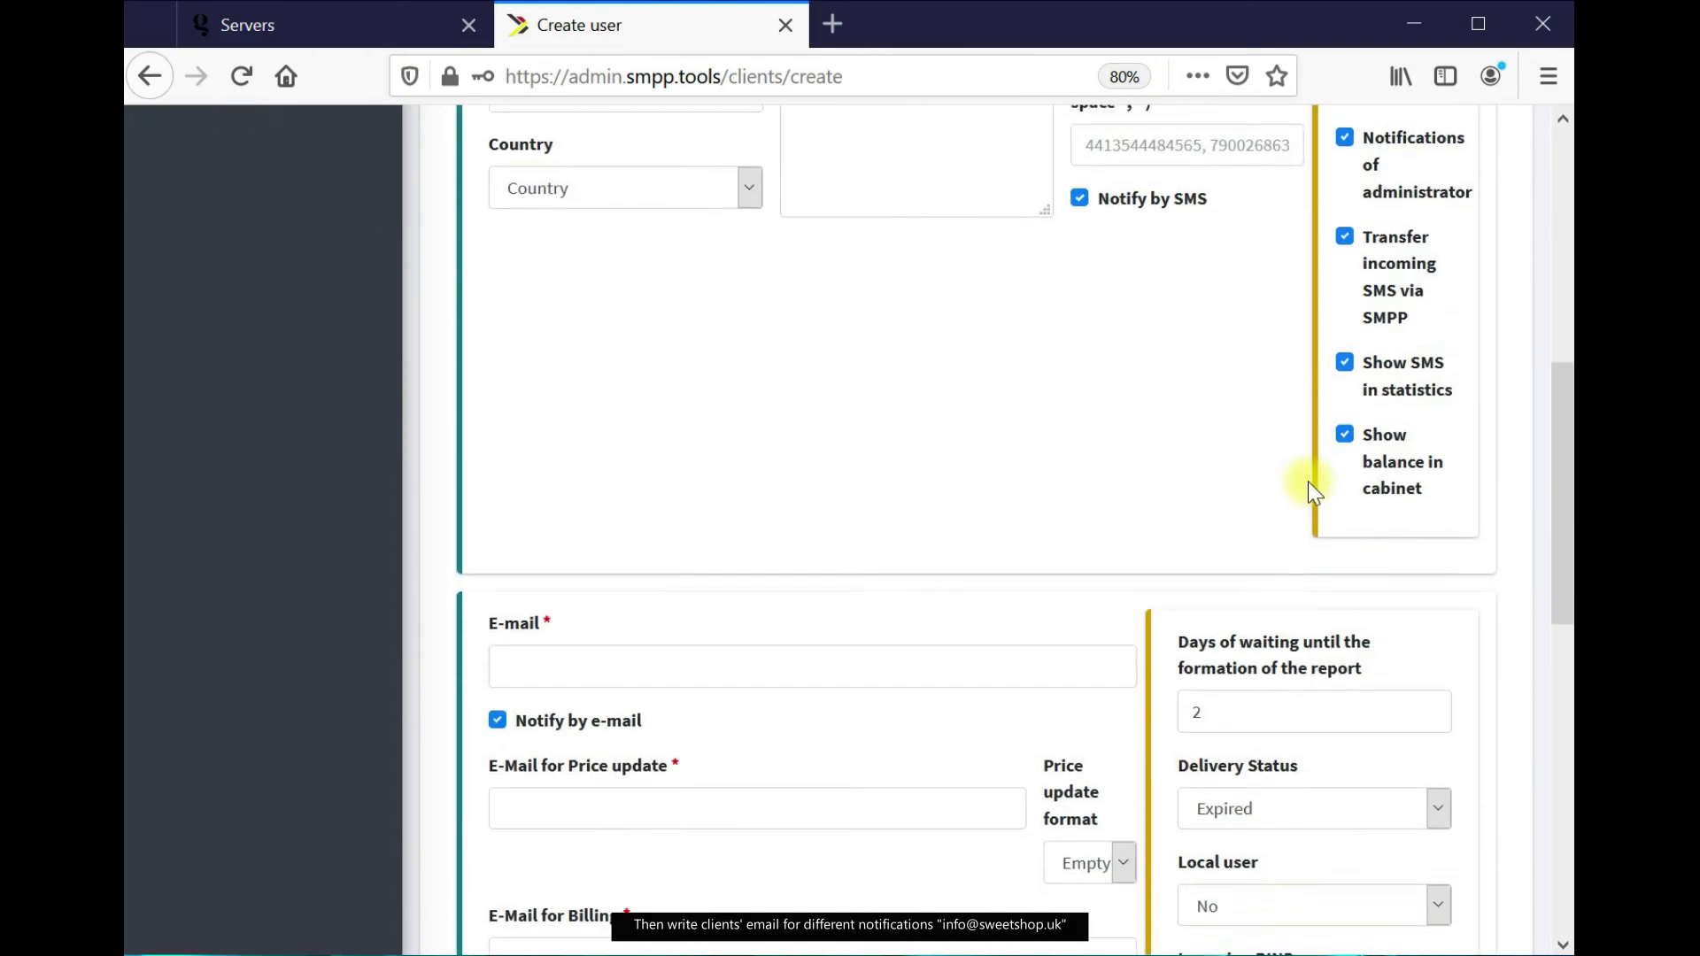
scroll(1316, 496, down, 3)
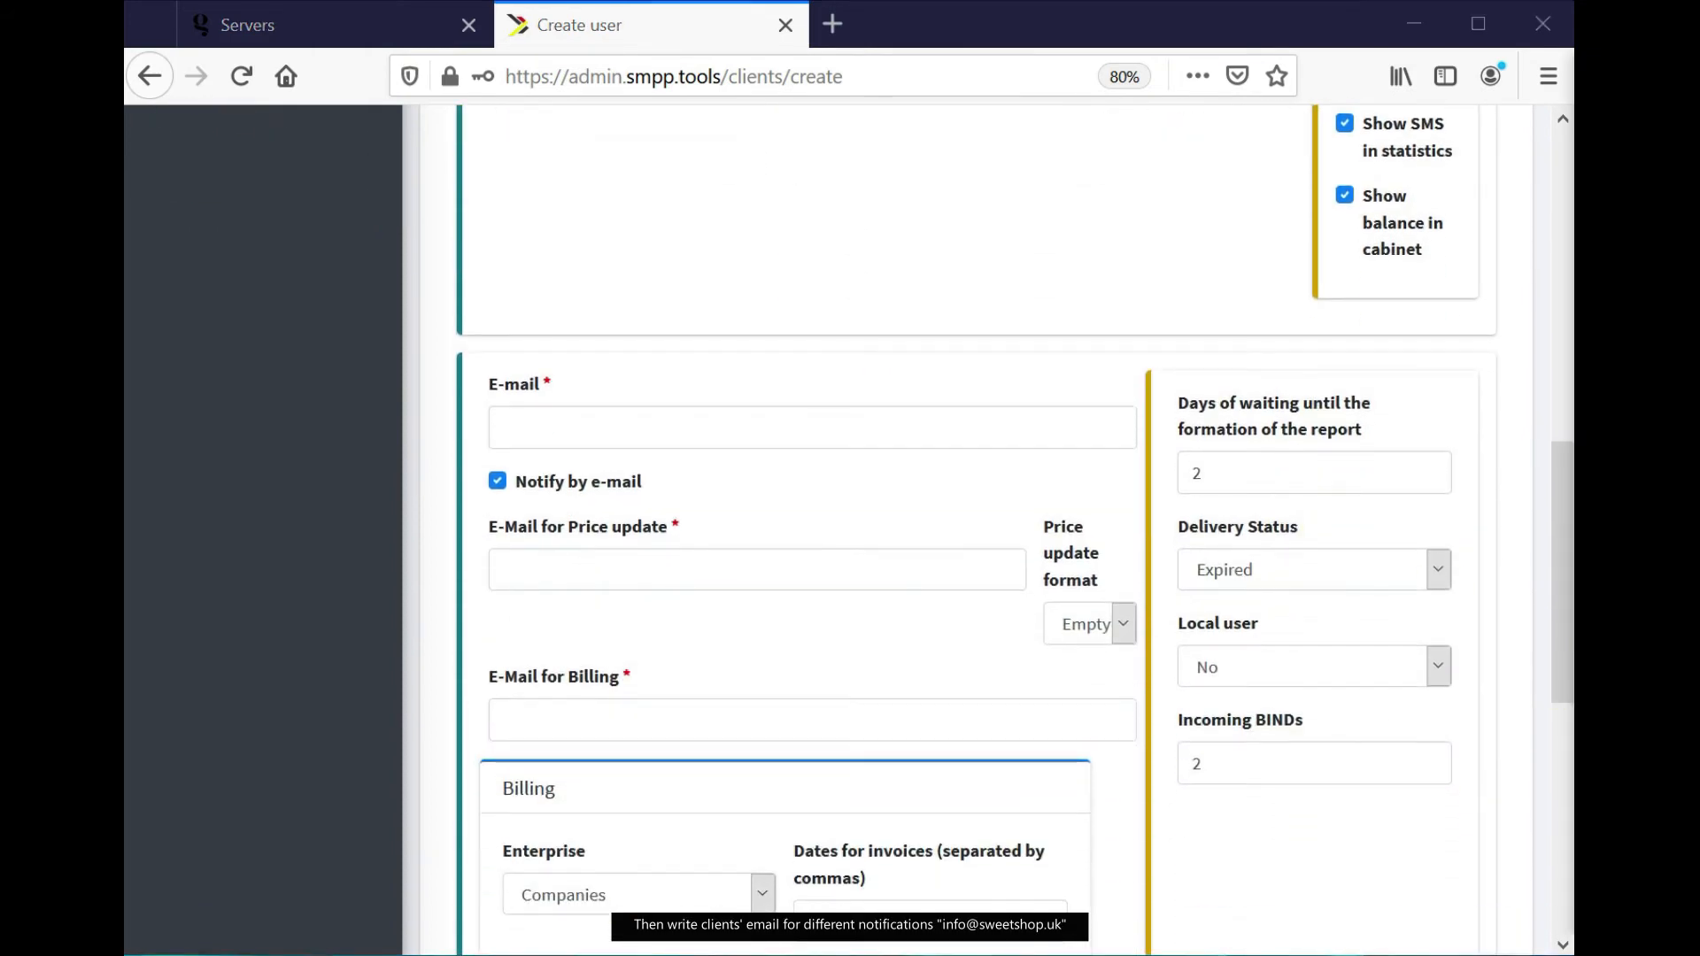
click(712, 422)
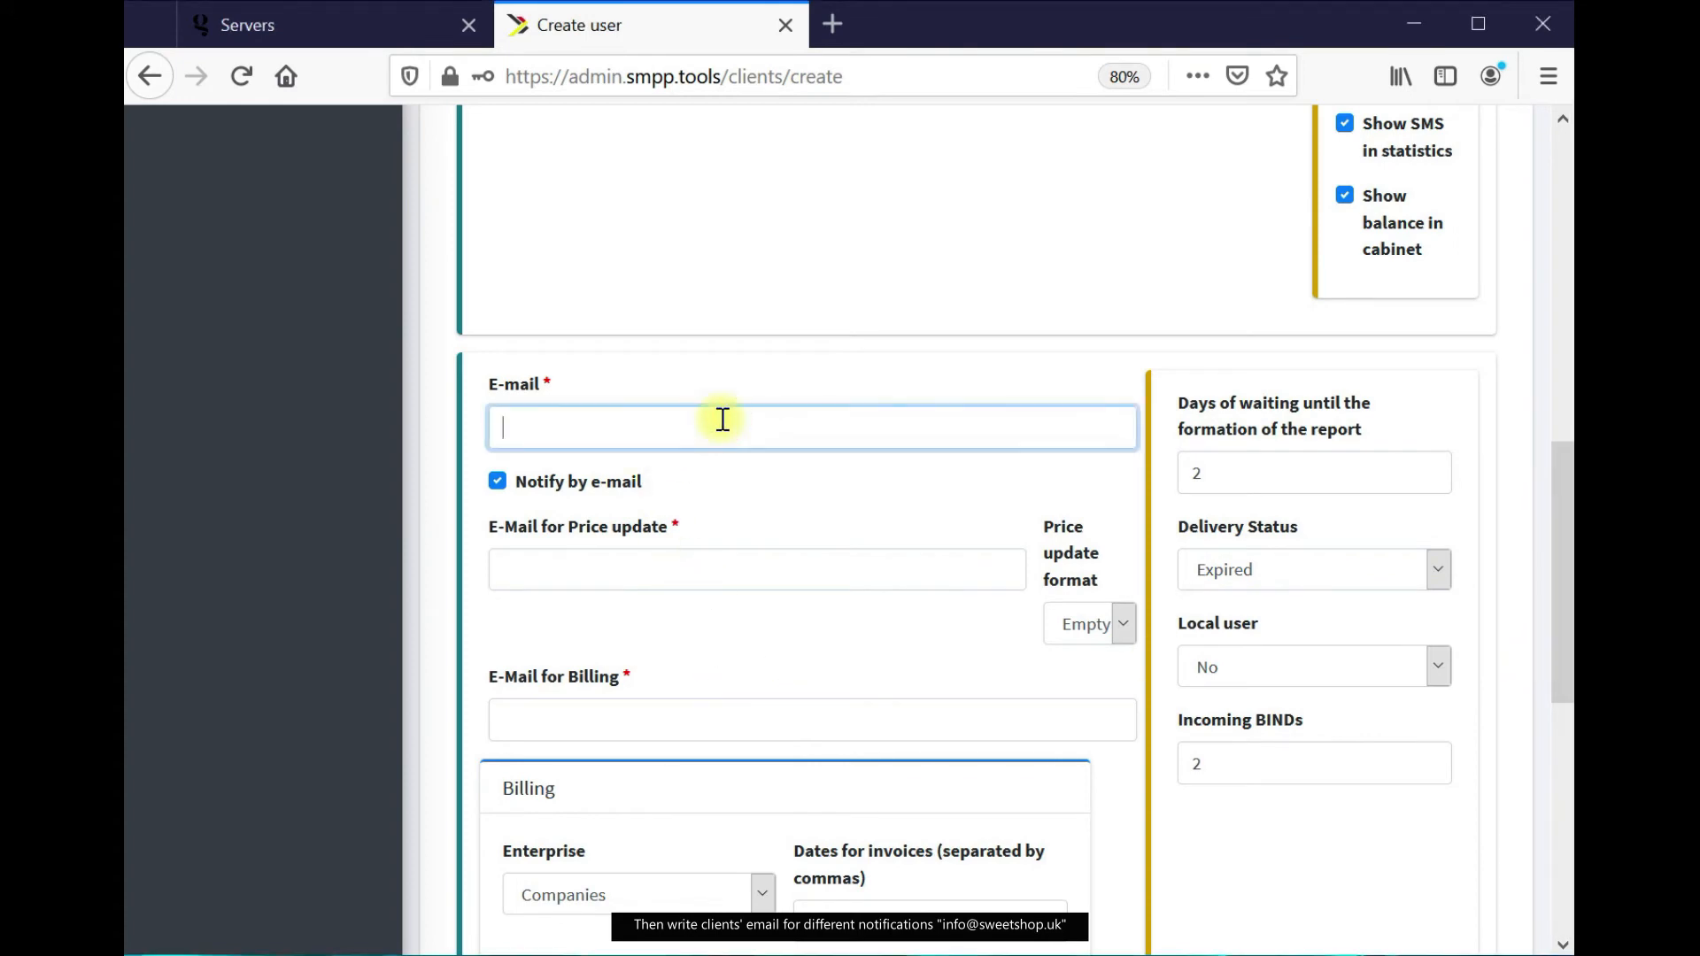
key(ctrl+v)
click(606, 576)
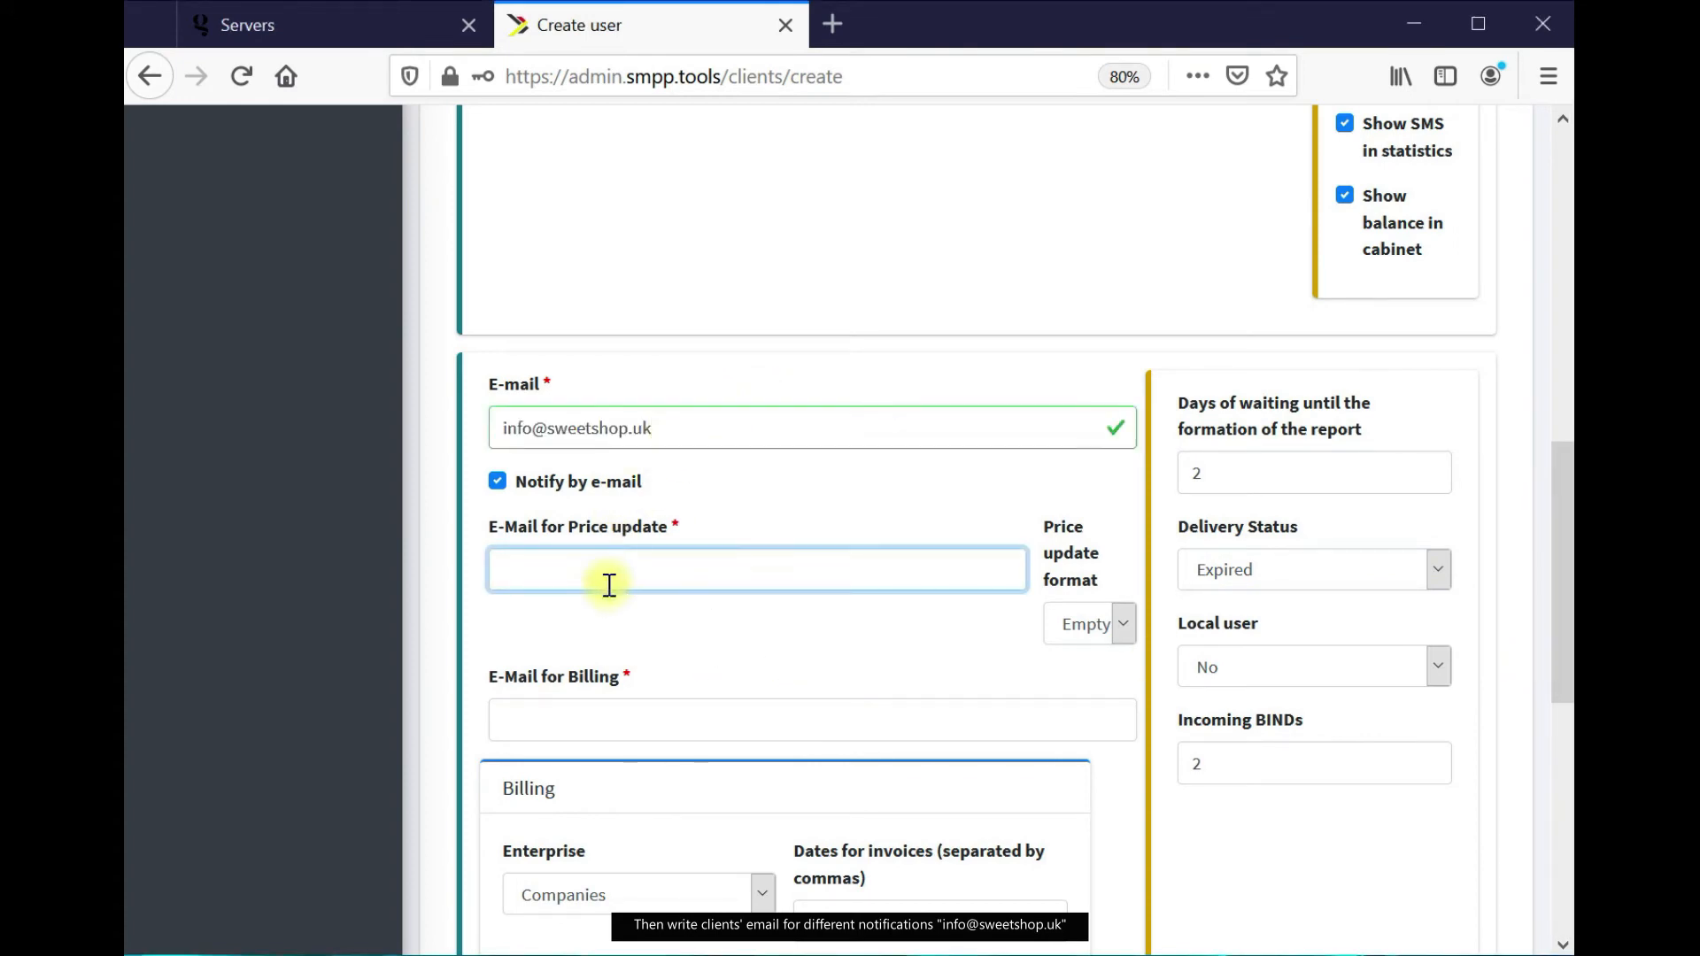
key(ctrl+v)
click(546, 730)
key(ctrl+v)
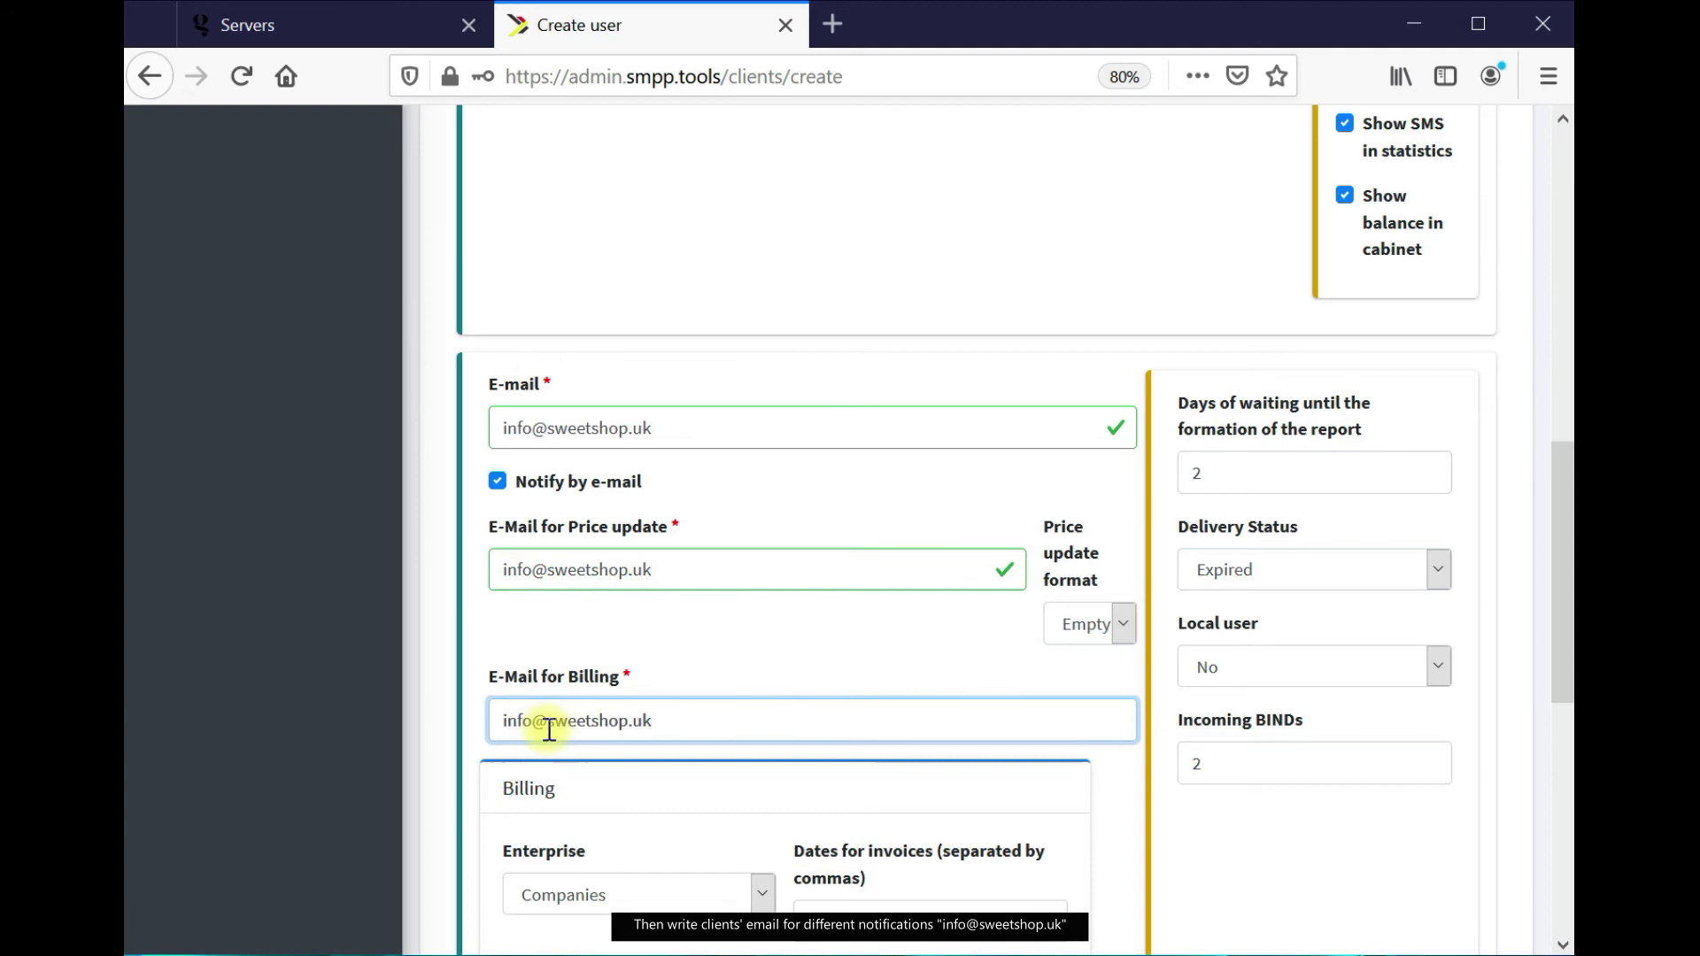
scroll(666, 701, down, 5)
scroll(667, 701, down, 3)
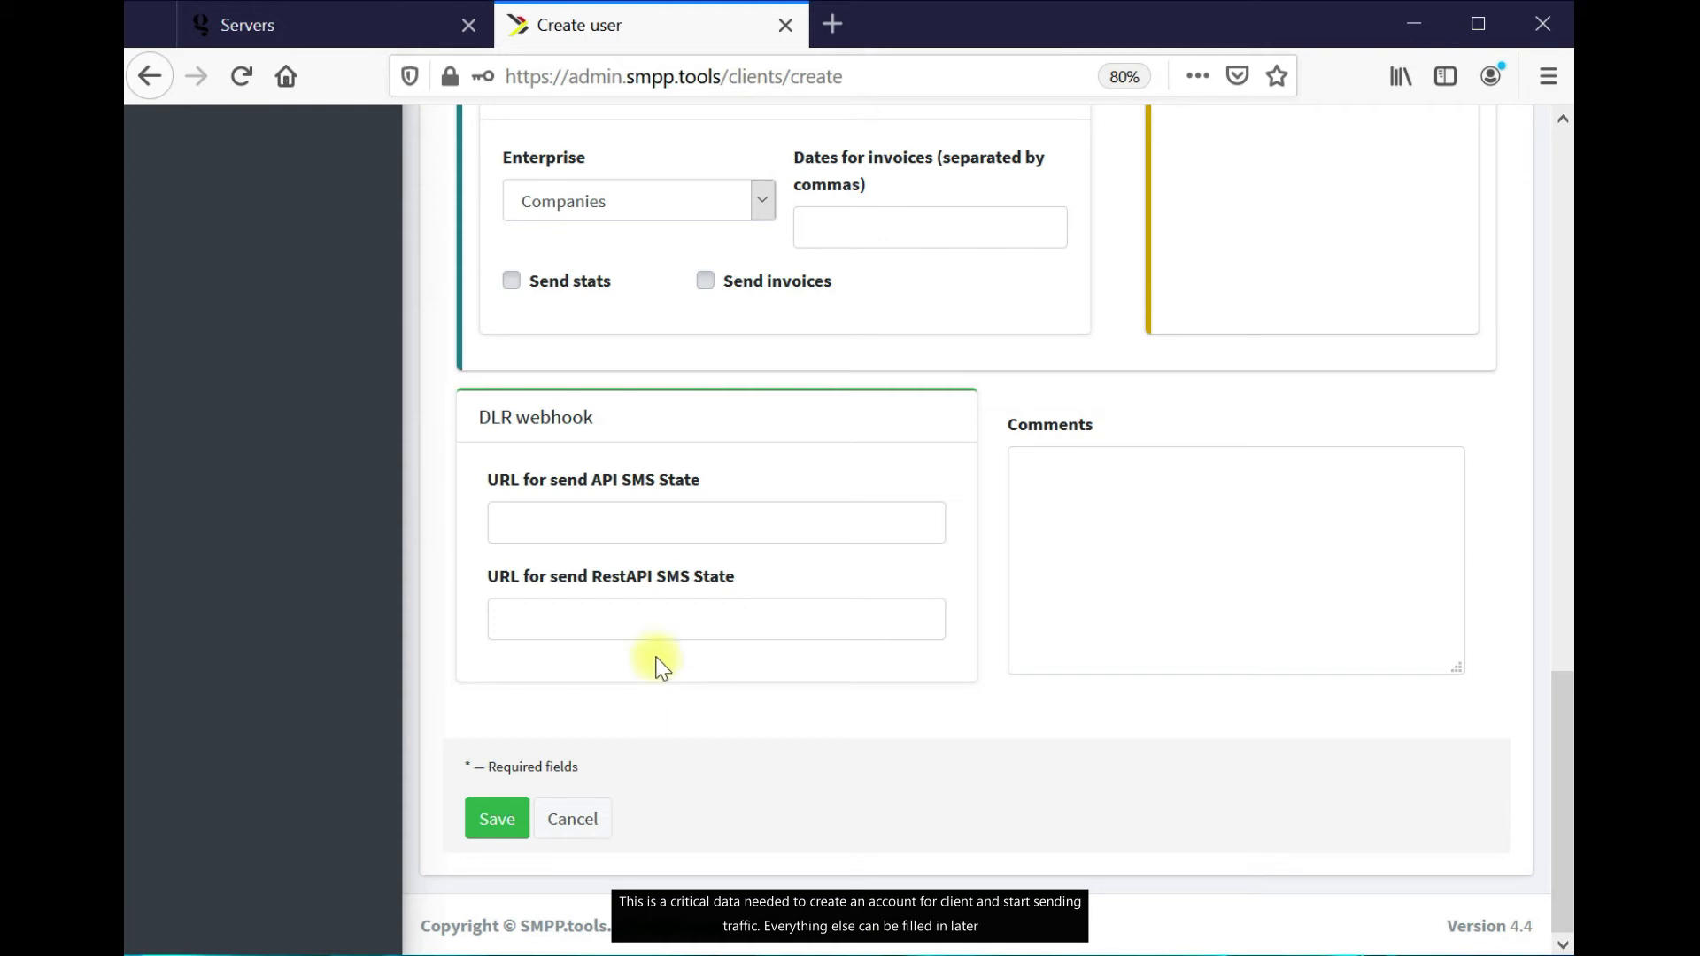
click(496, 819)
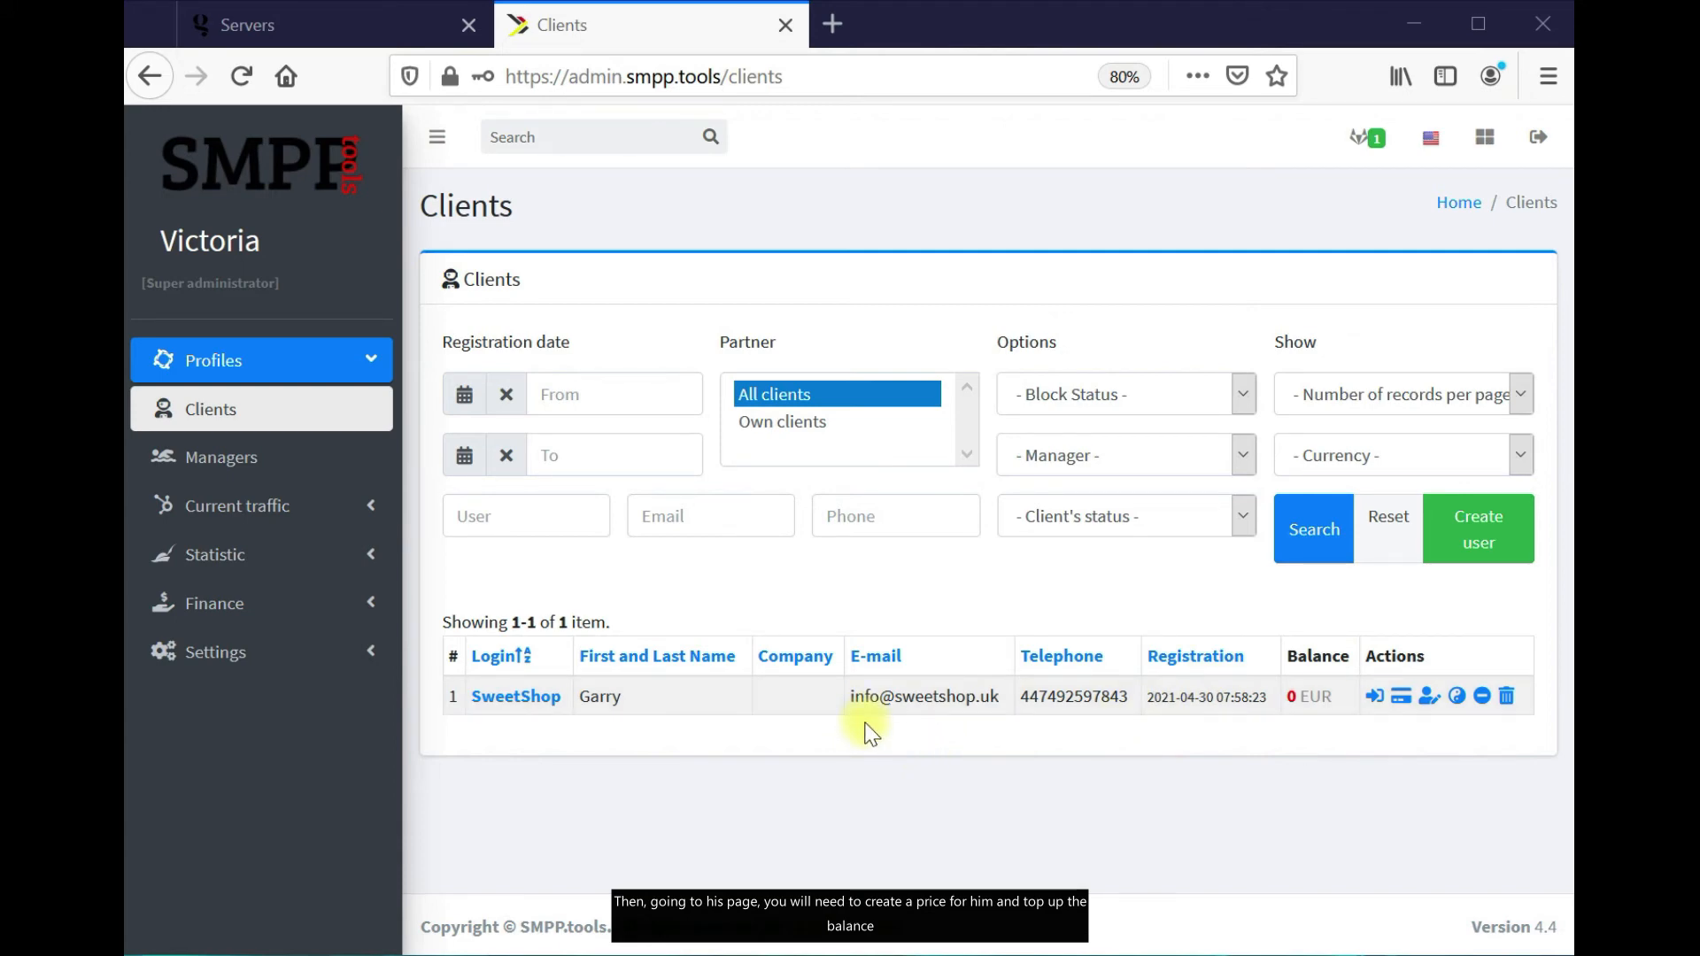
Add a UK (MCC 234) price of 0.05 per sent SMS to SweetShop's price list
click(518, 697)
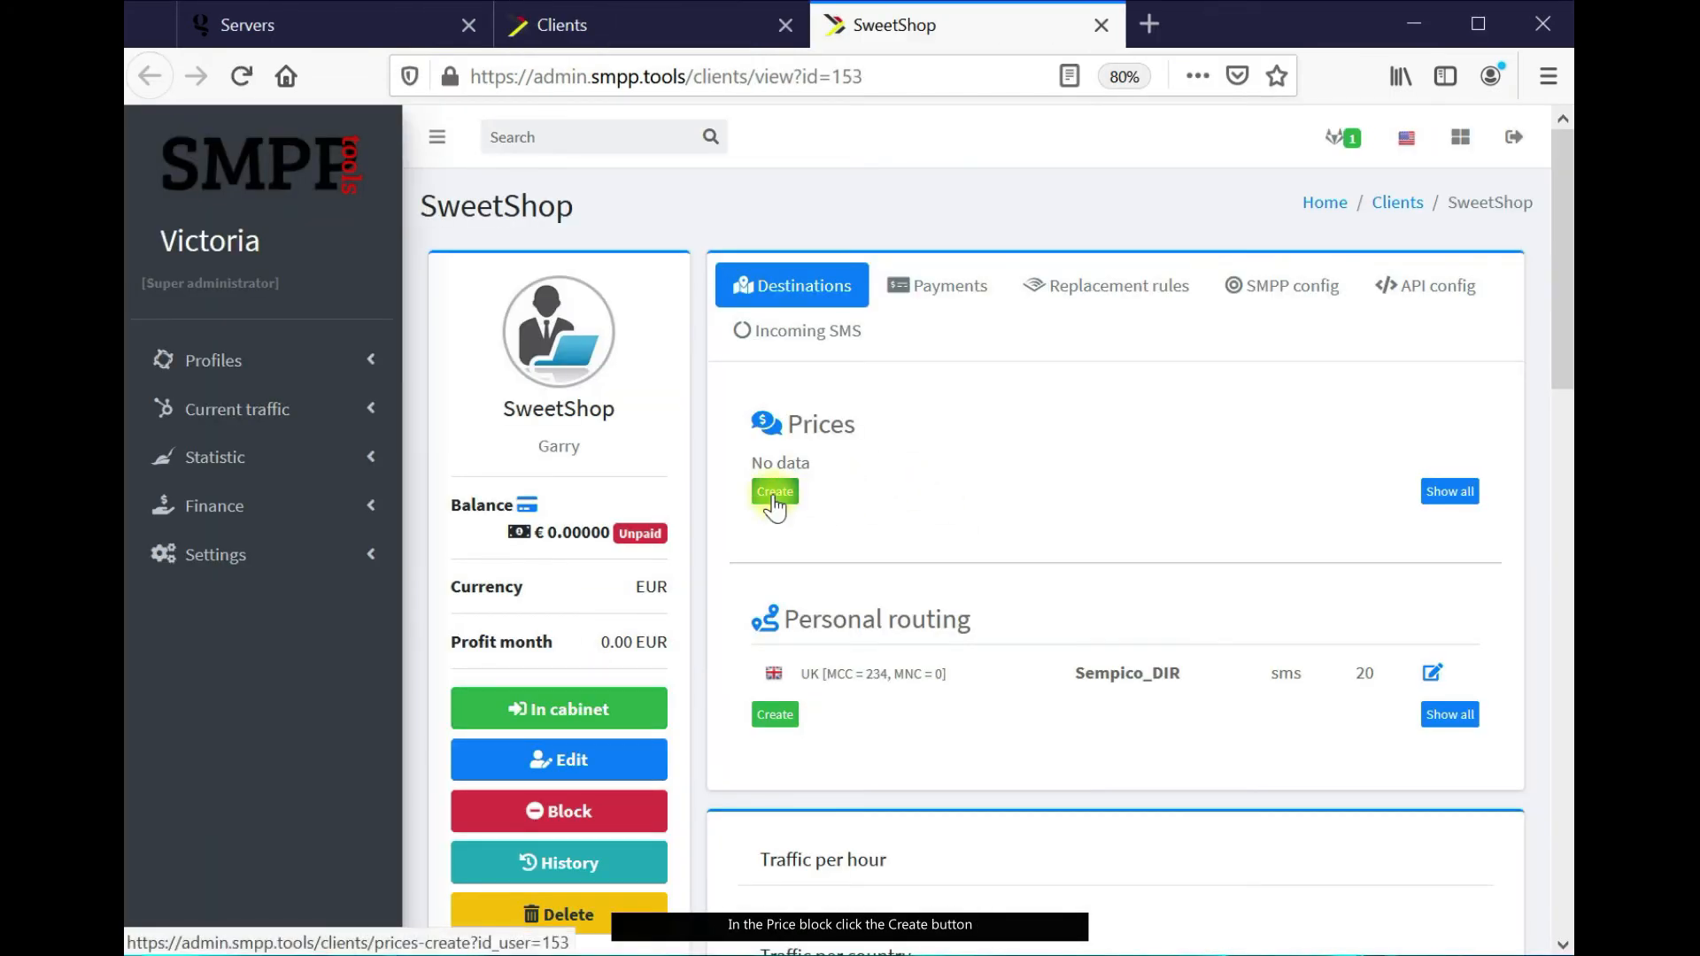
click(773, 494)
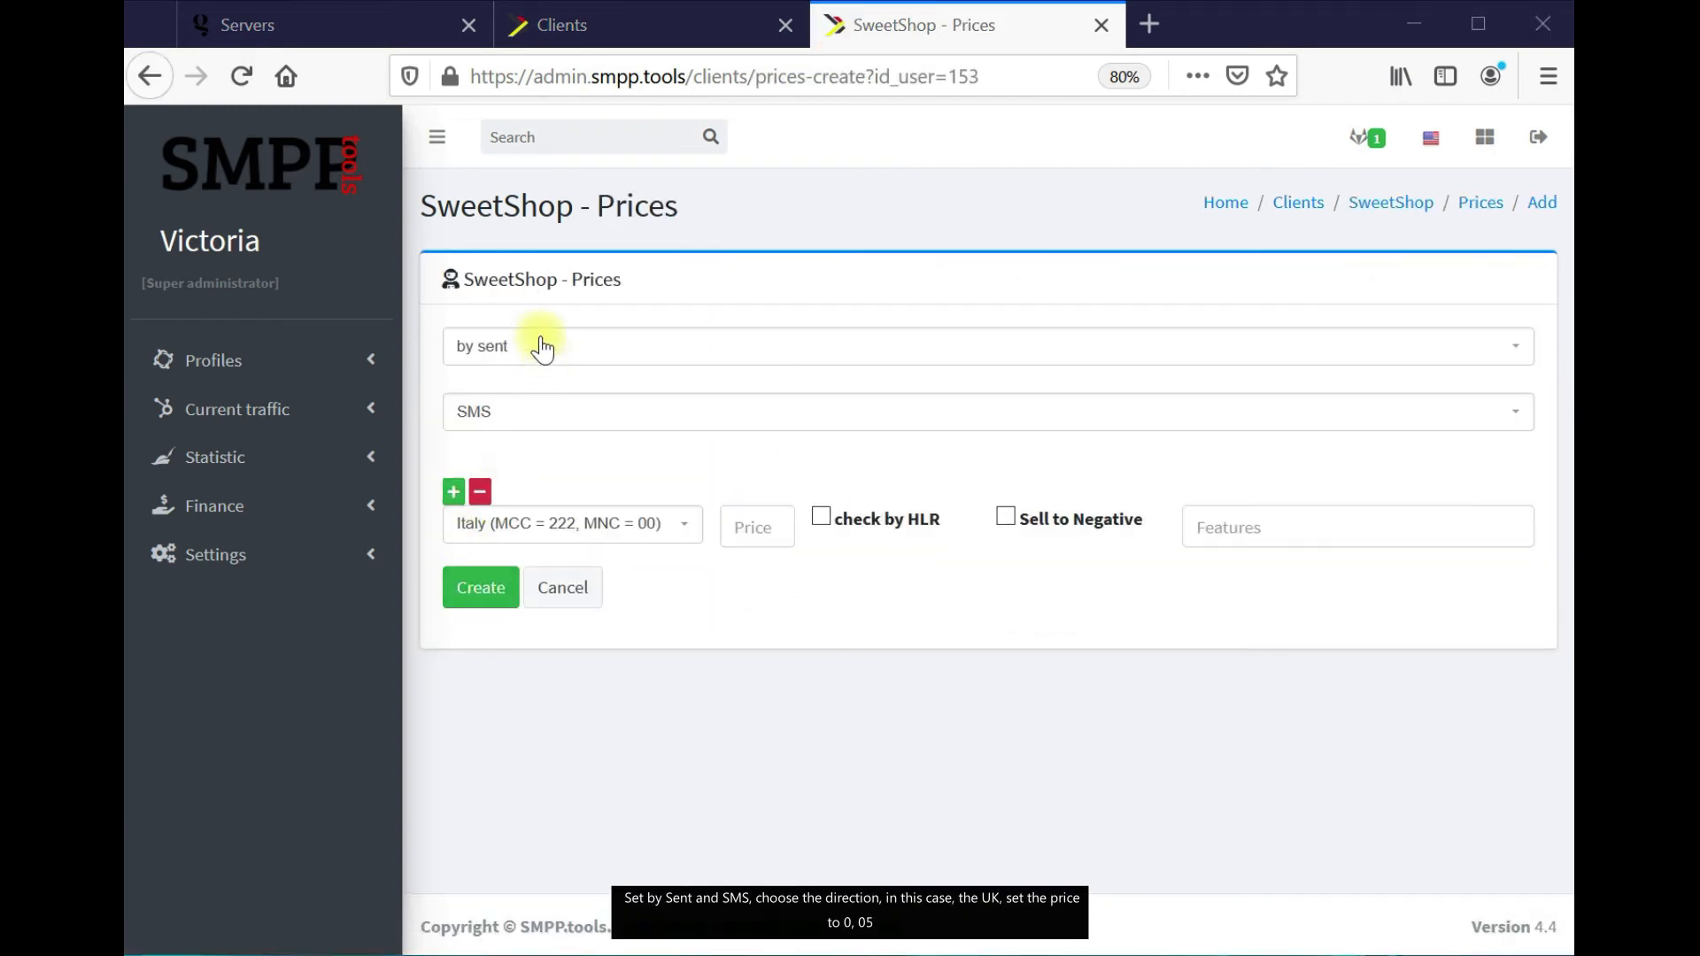
click(663, 549)
text(uk)
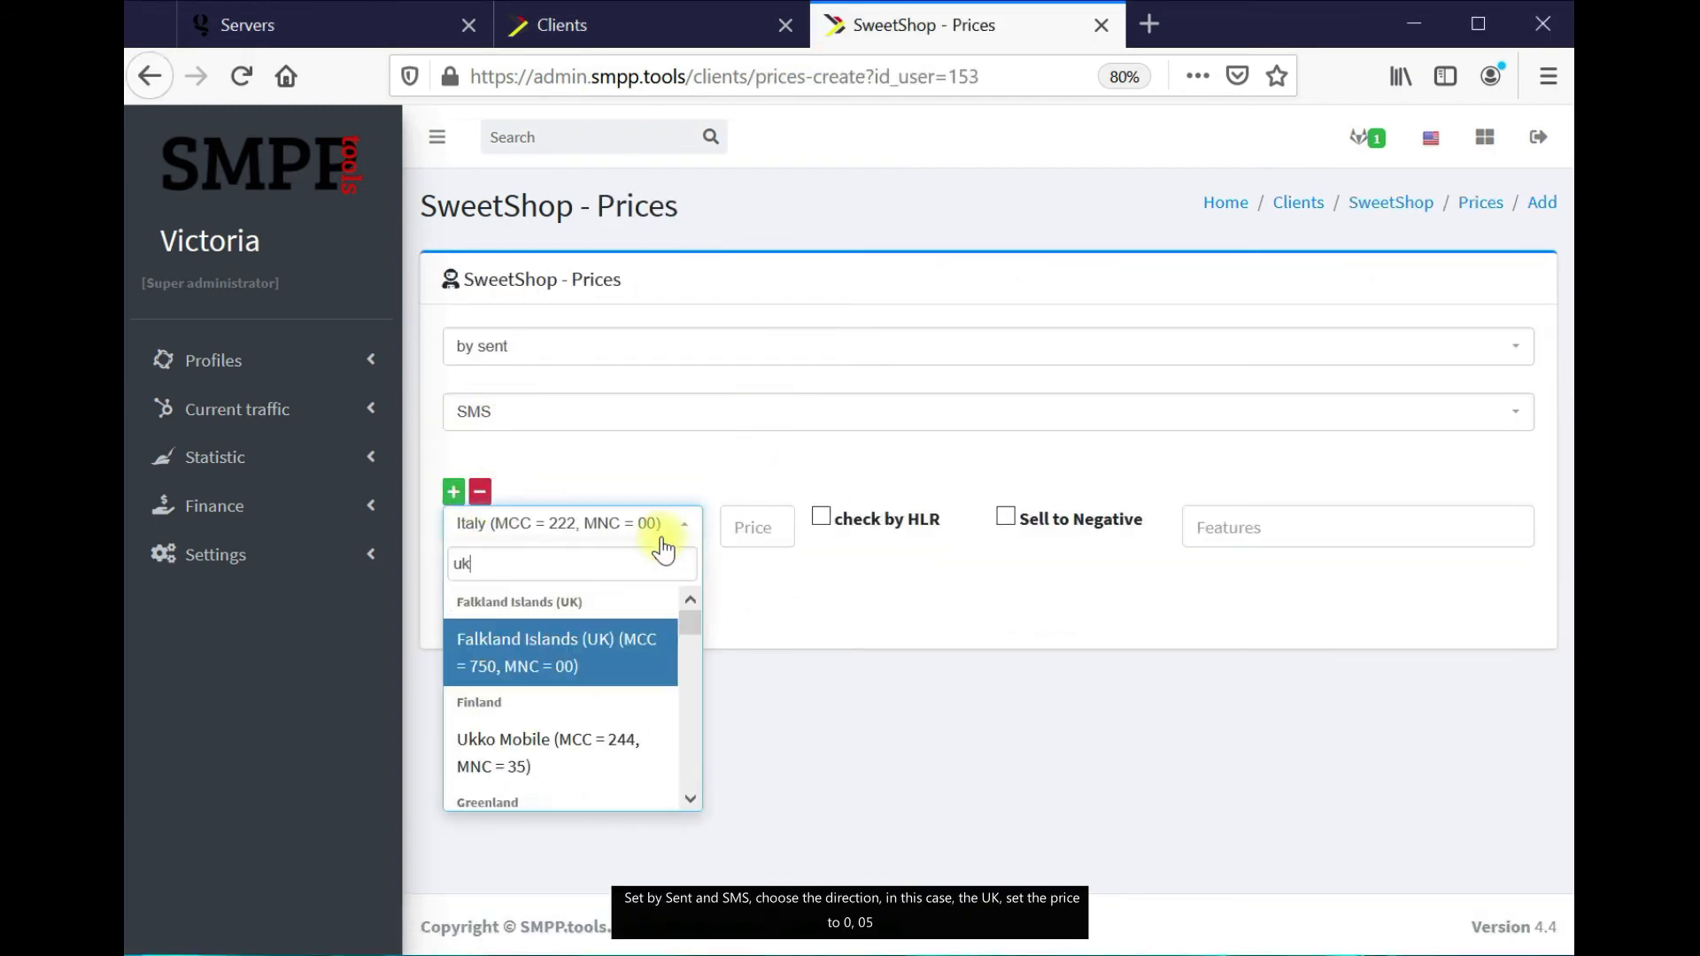
scroll(558, 638, down, 2)
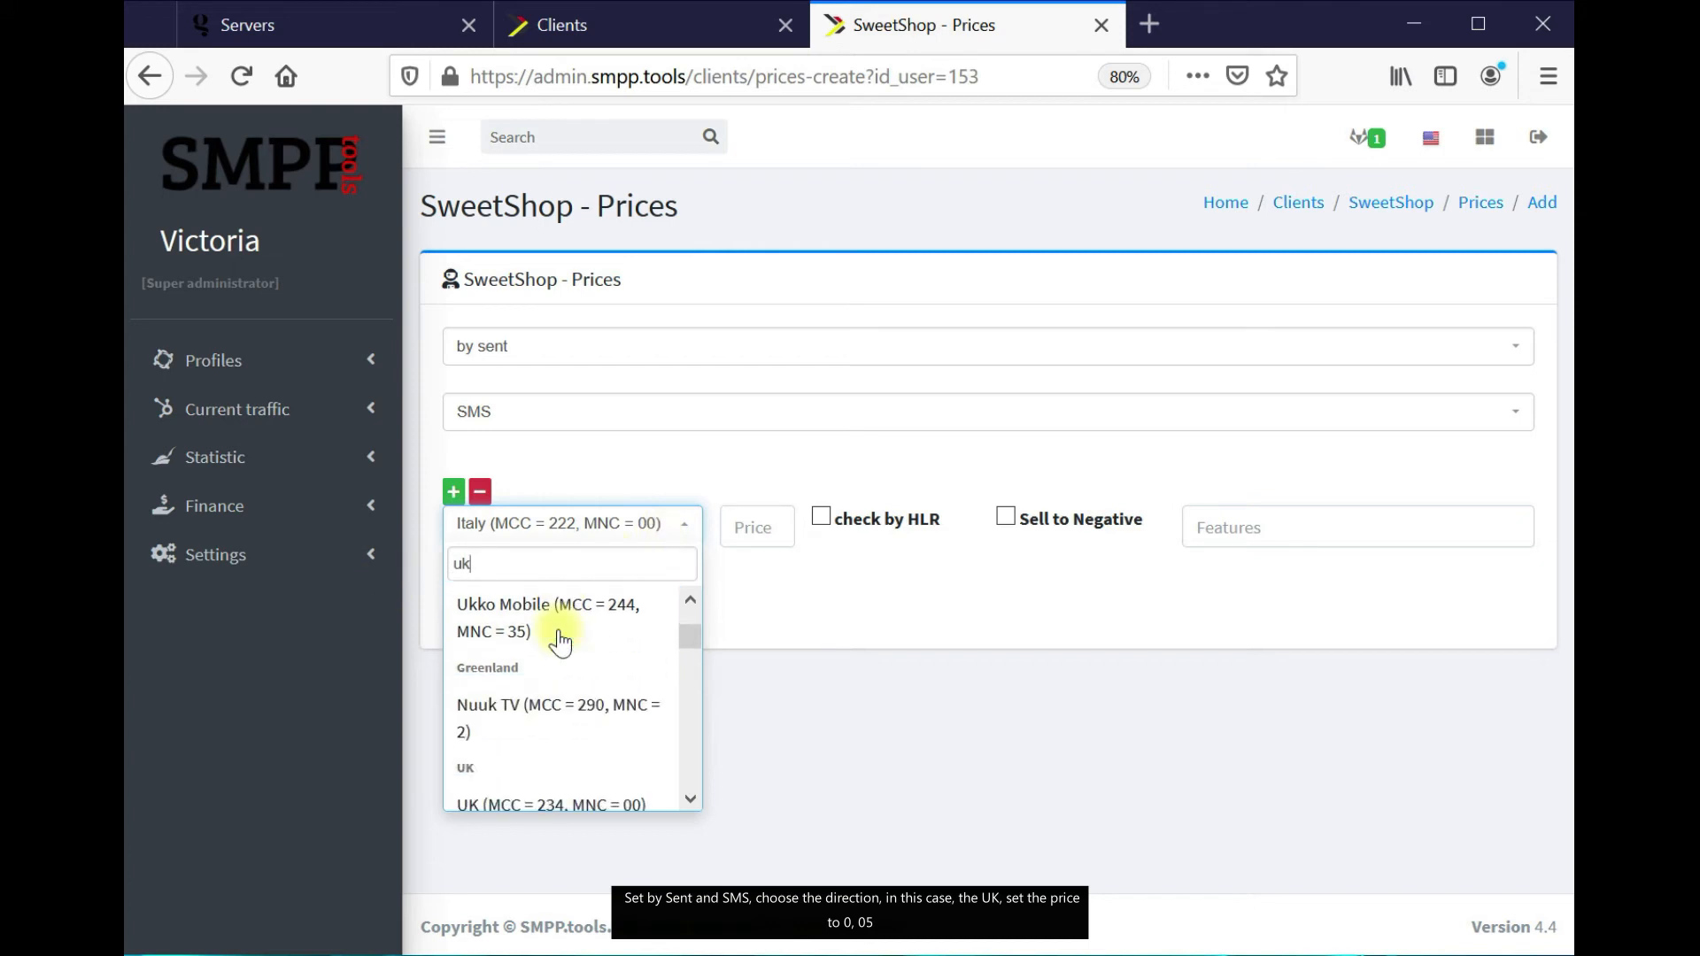
click(510, 804)
click(760, 522)
text(0.05)
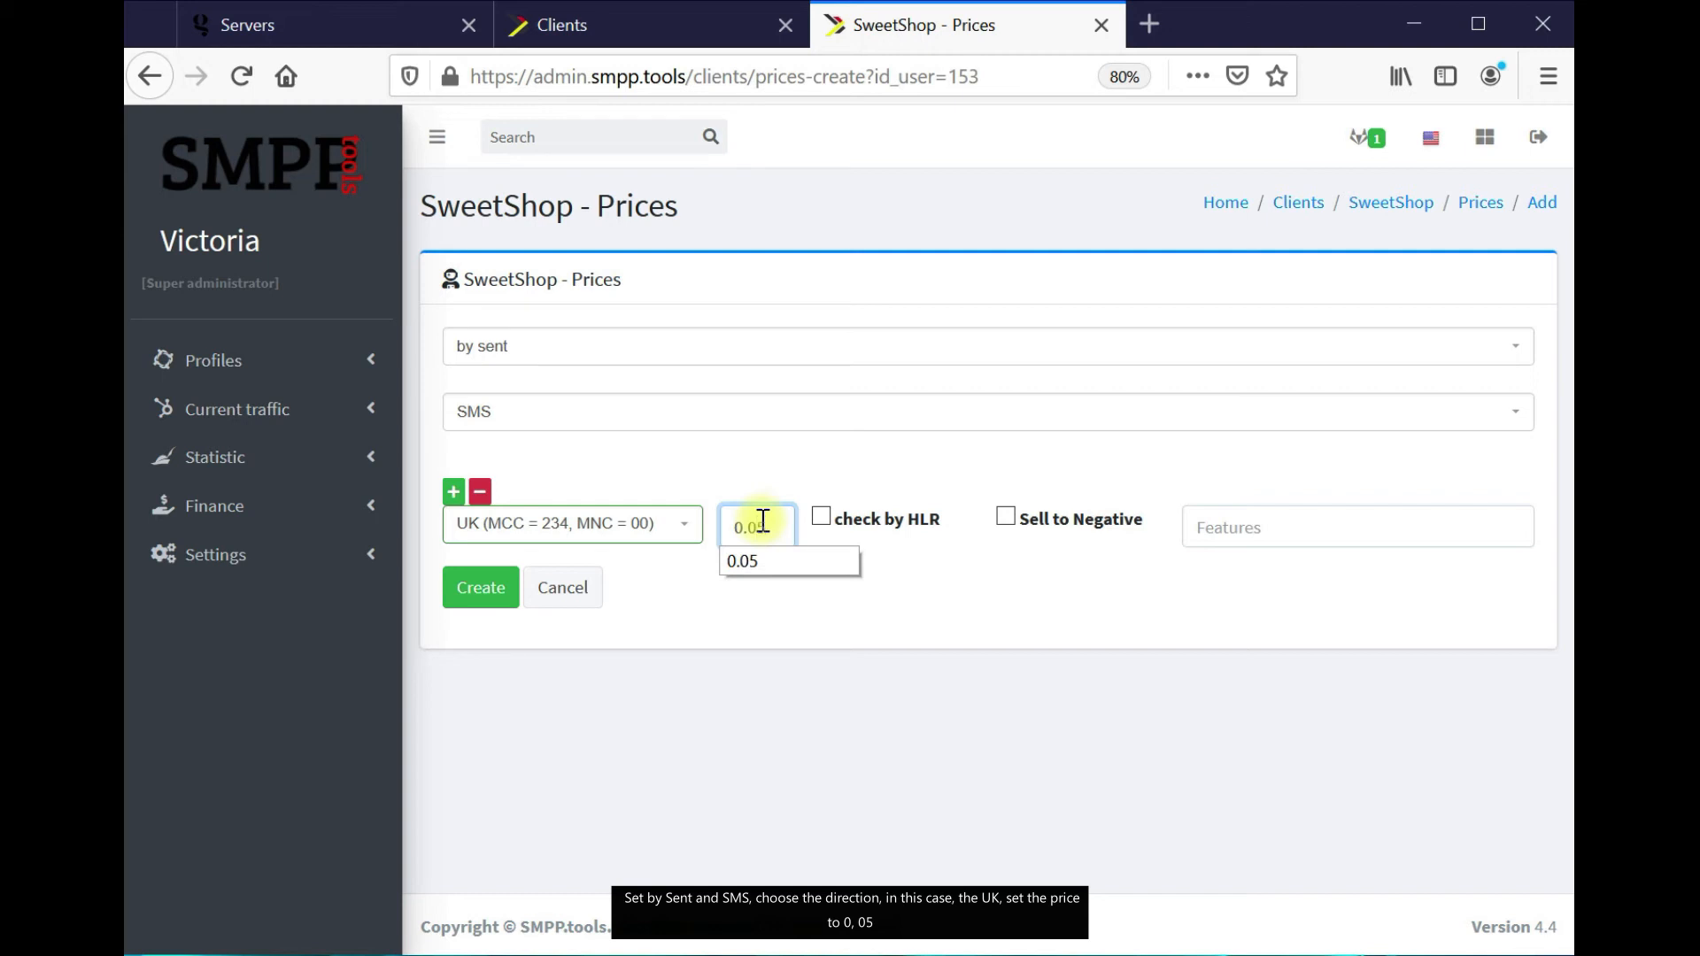
click(492, 601)
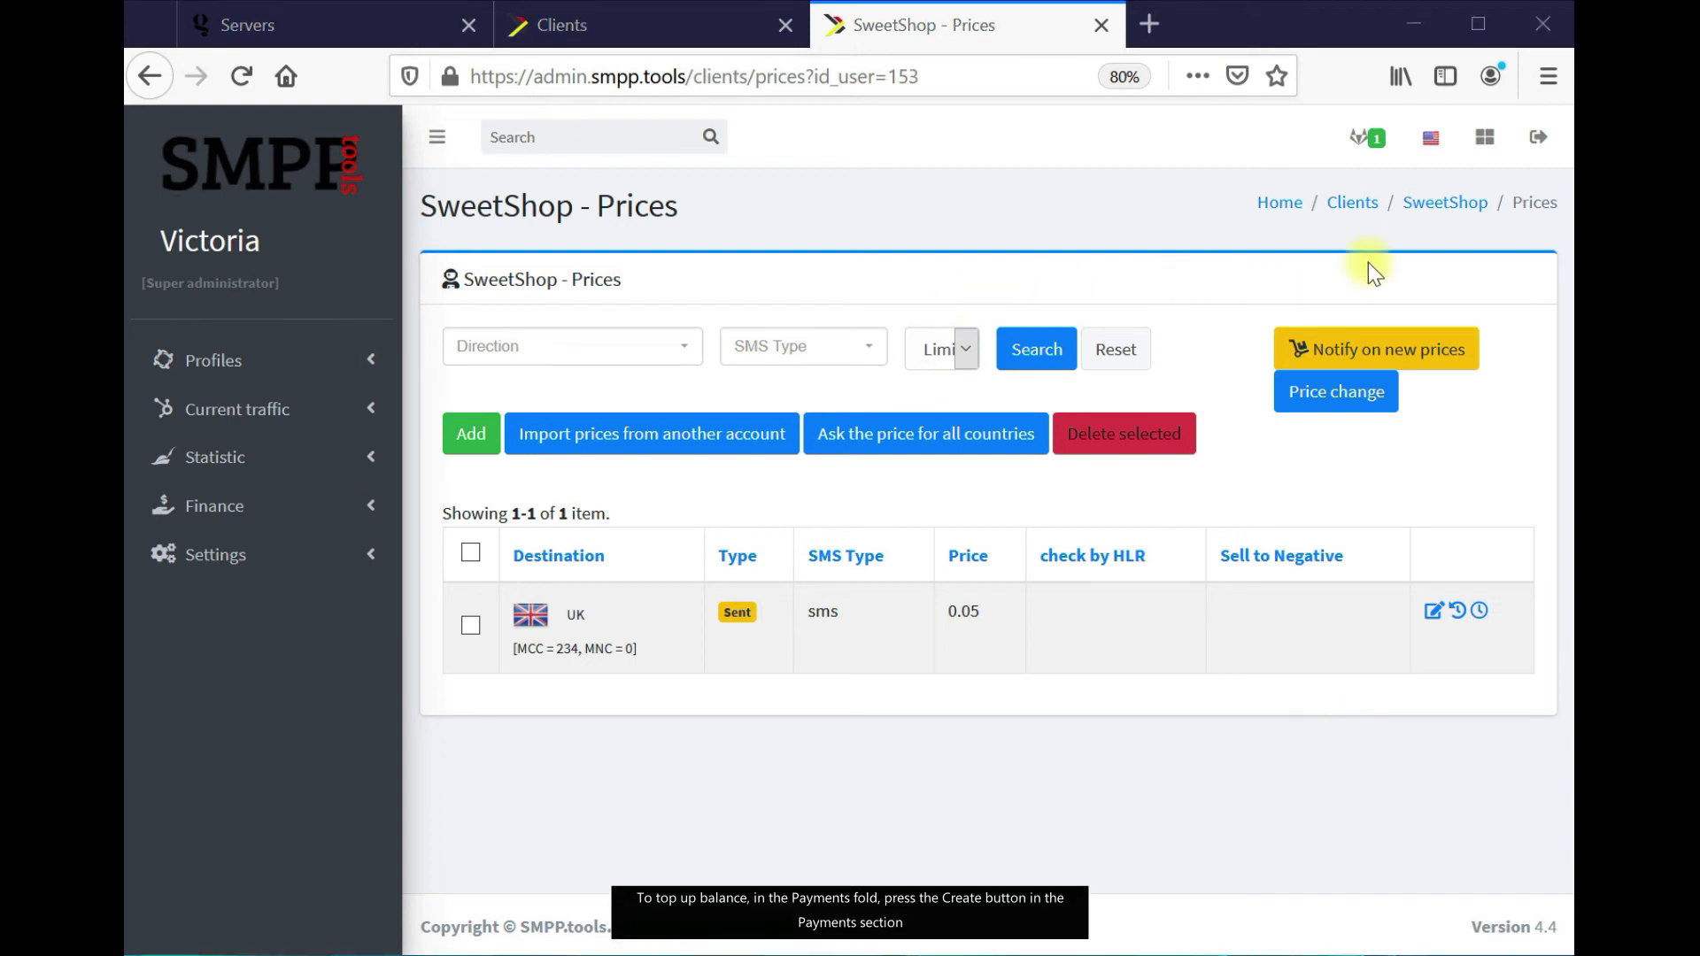
Add a paid payment of Credit 1 EUR under SweetShop's Payments
click(1452, 204)
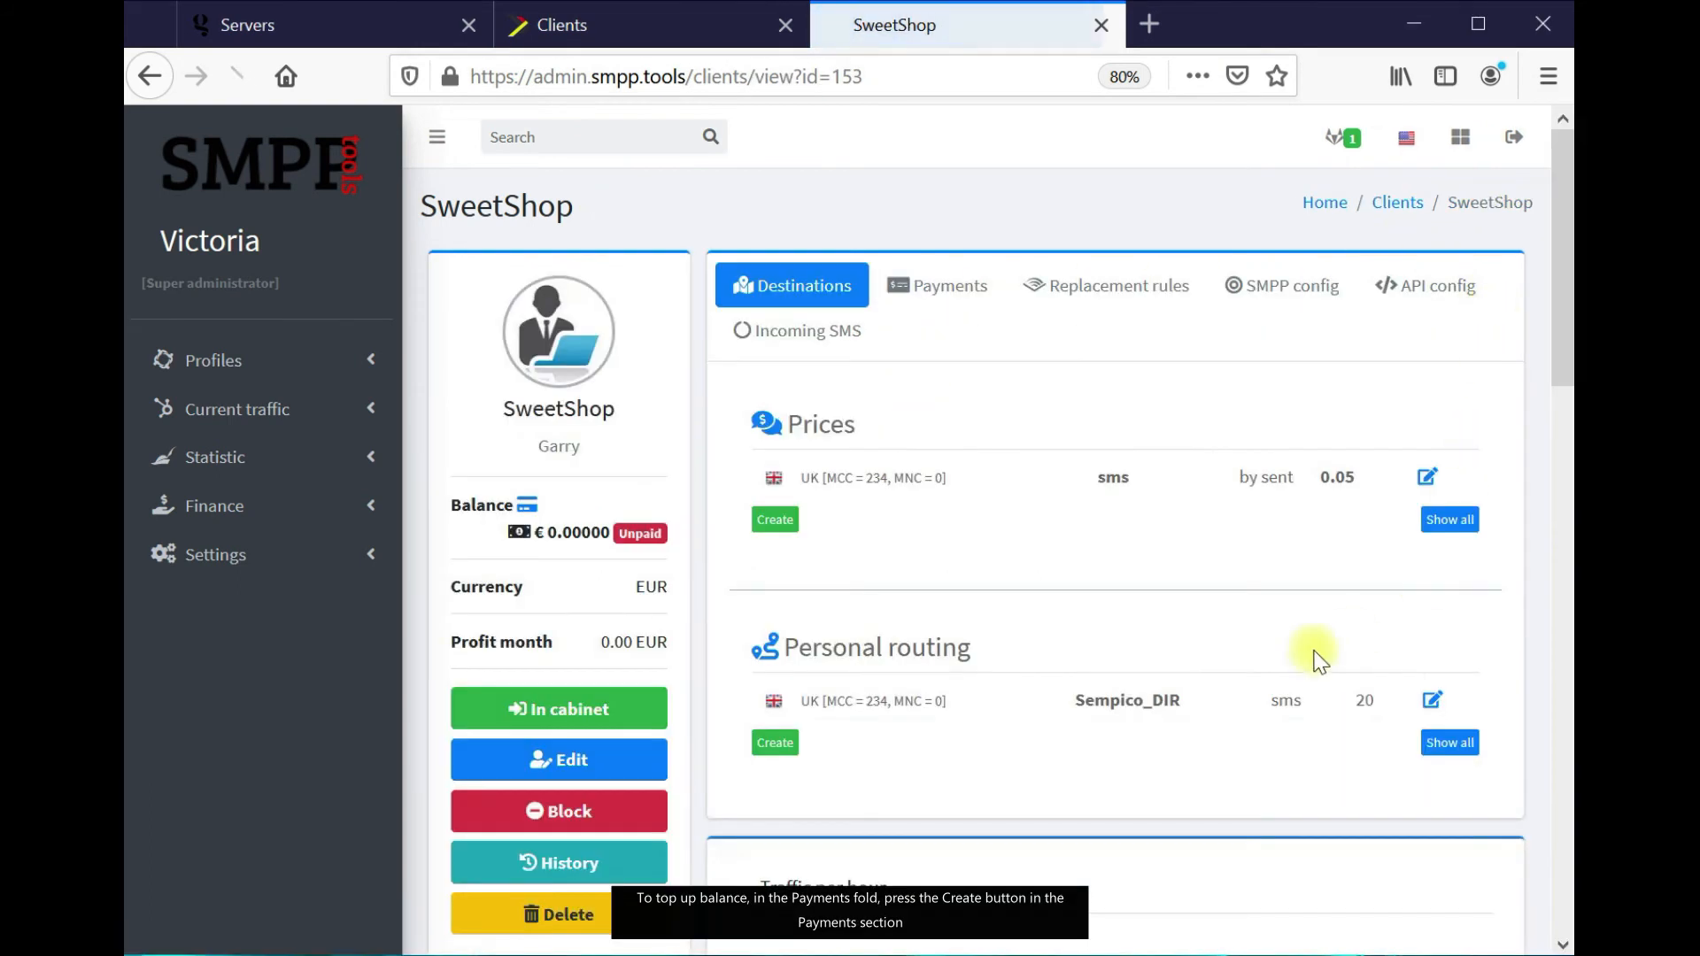
click(944, 299)
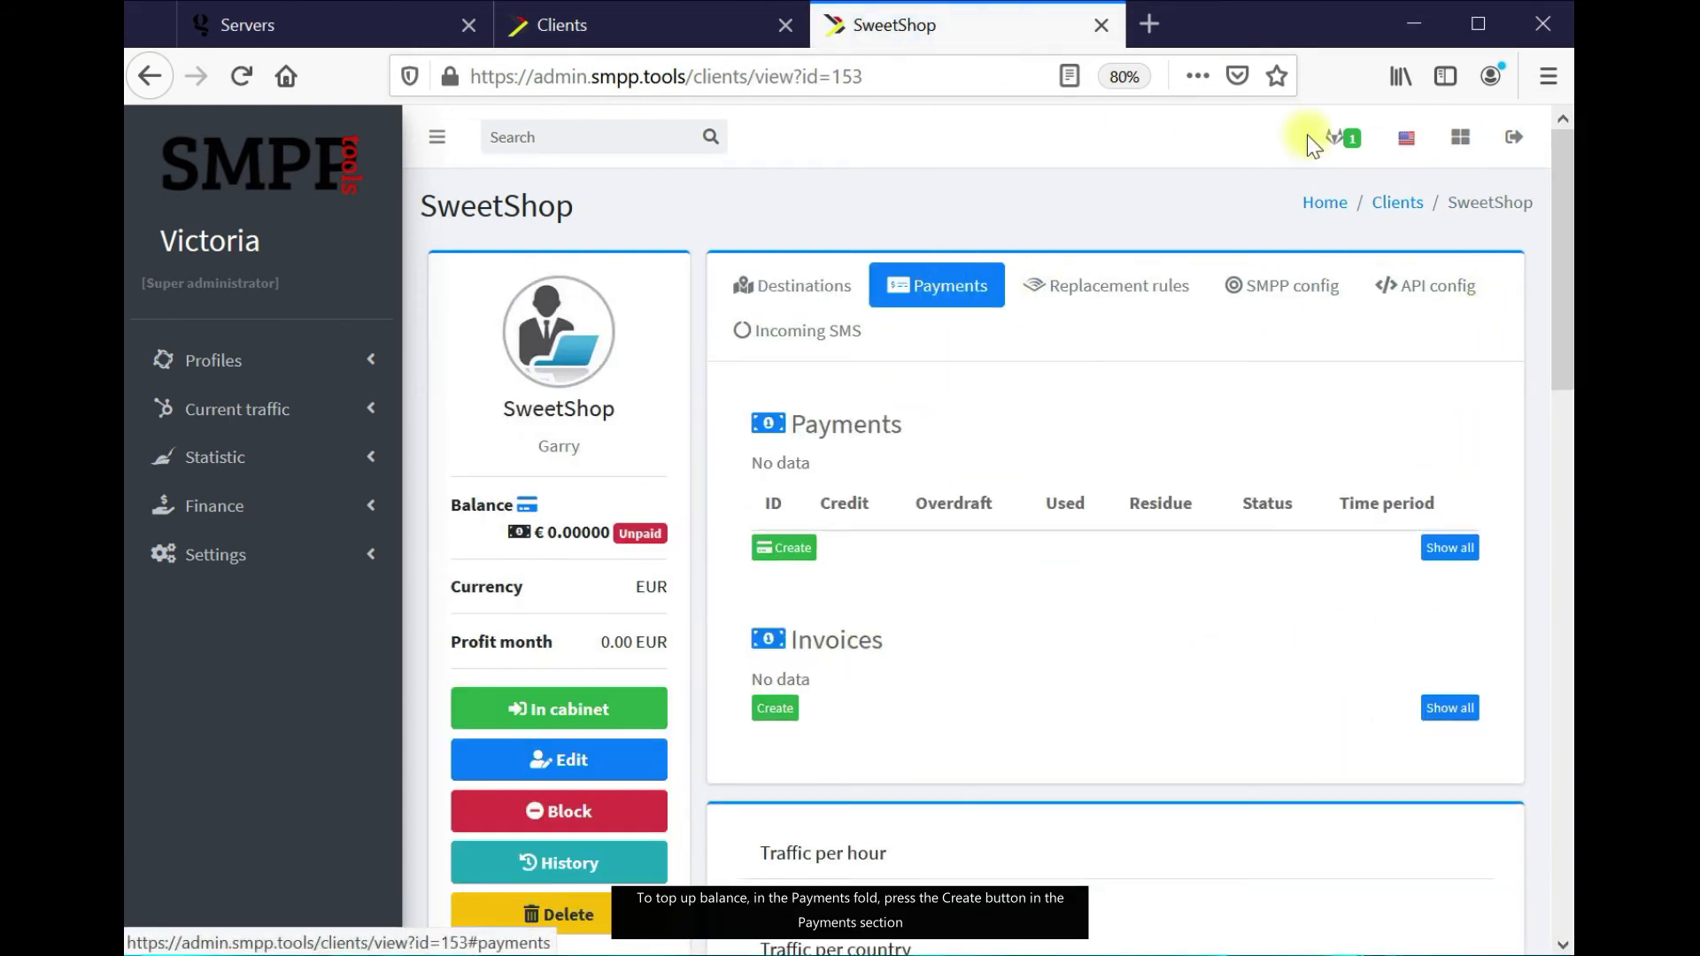
click(783, 553)
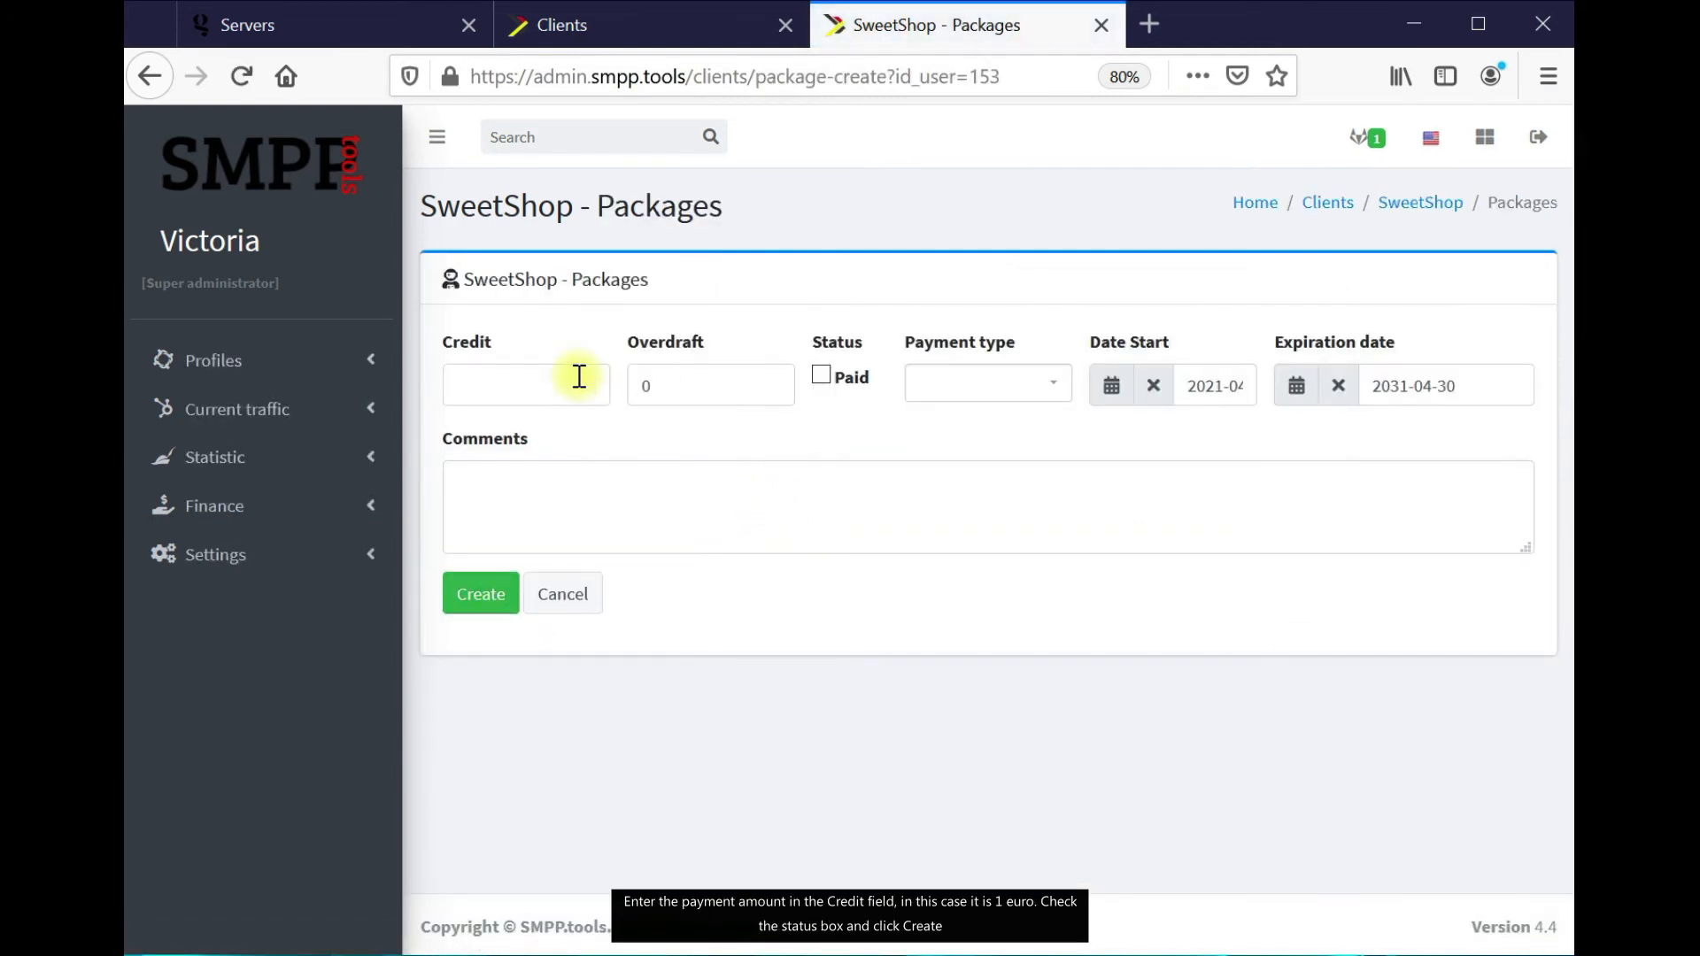
click(579, 376)
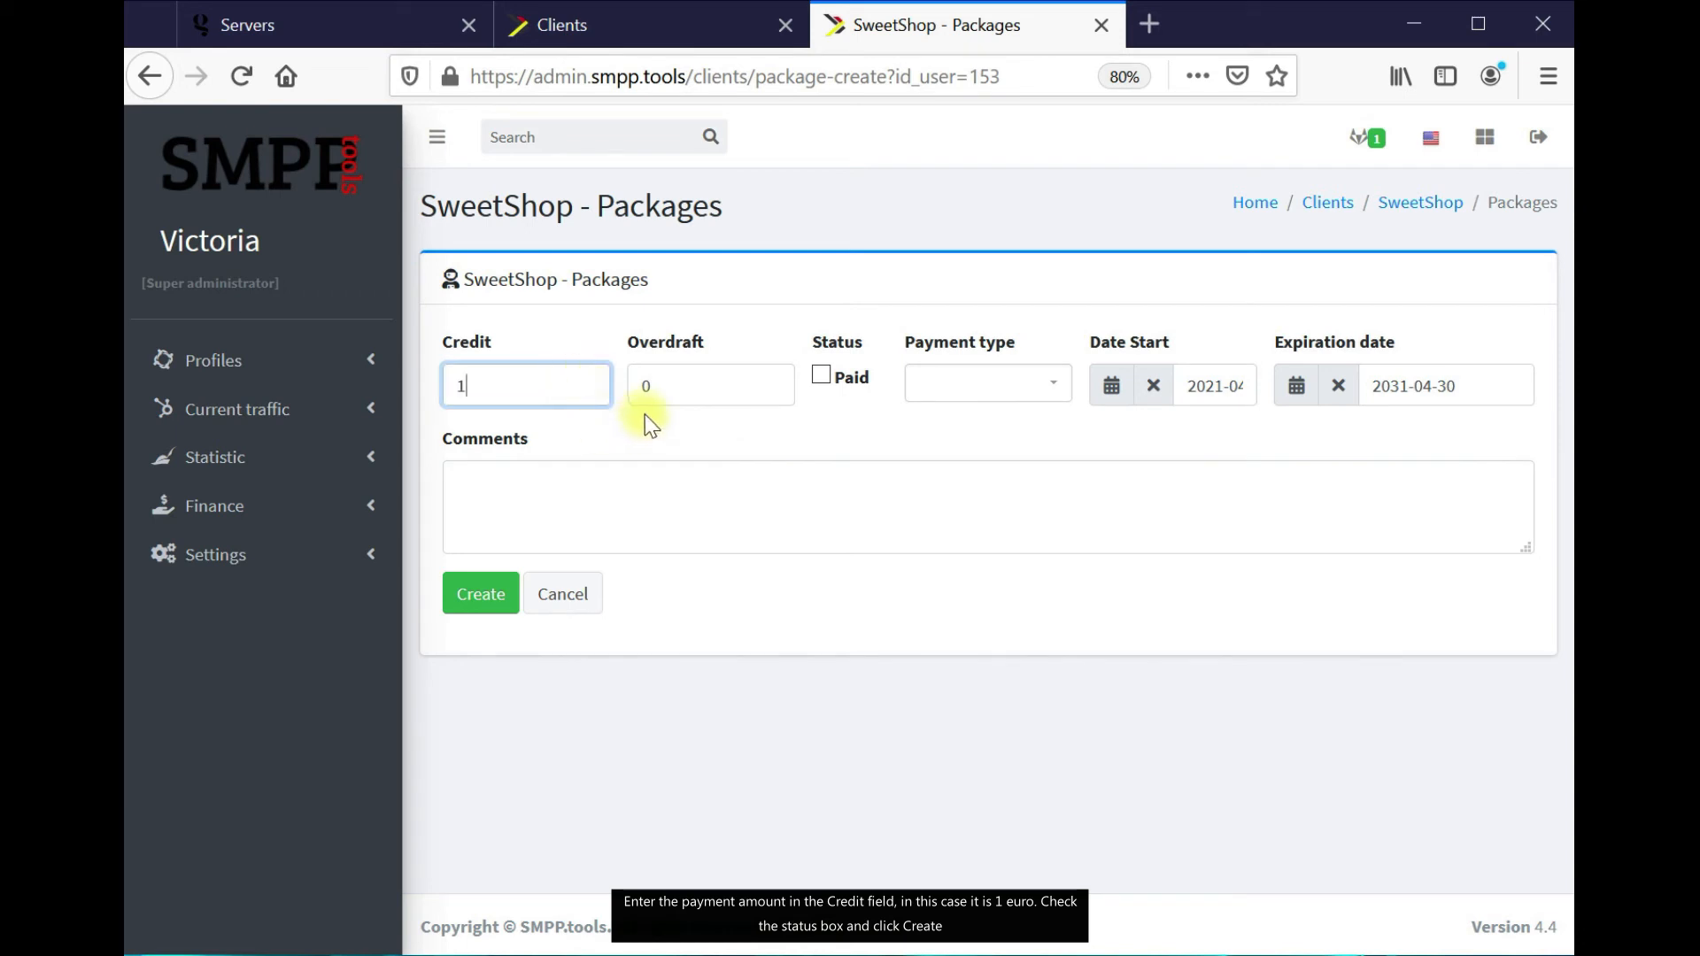
click(821, 375)
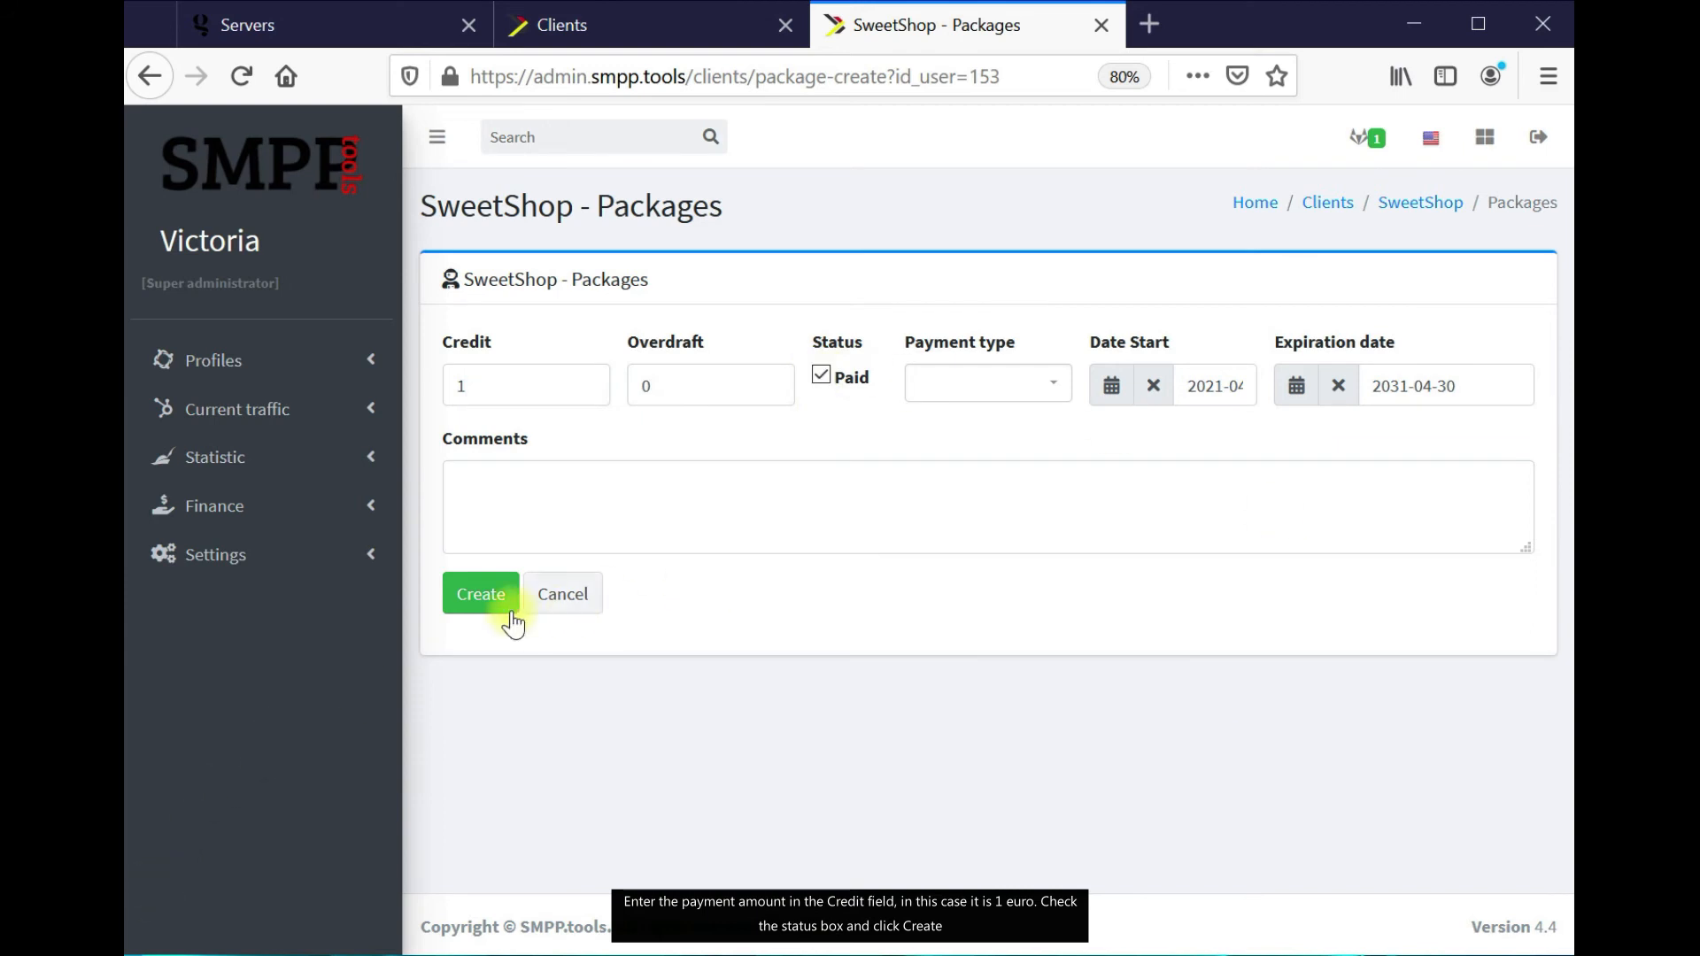
click(483, 595)
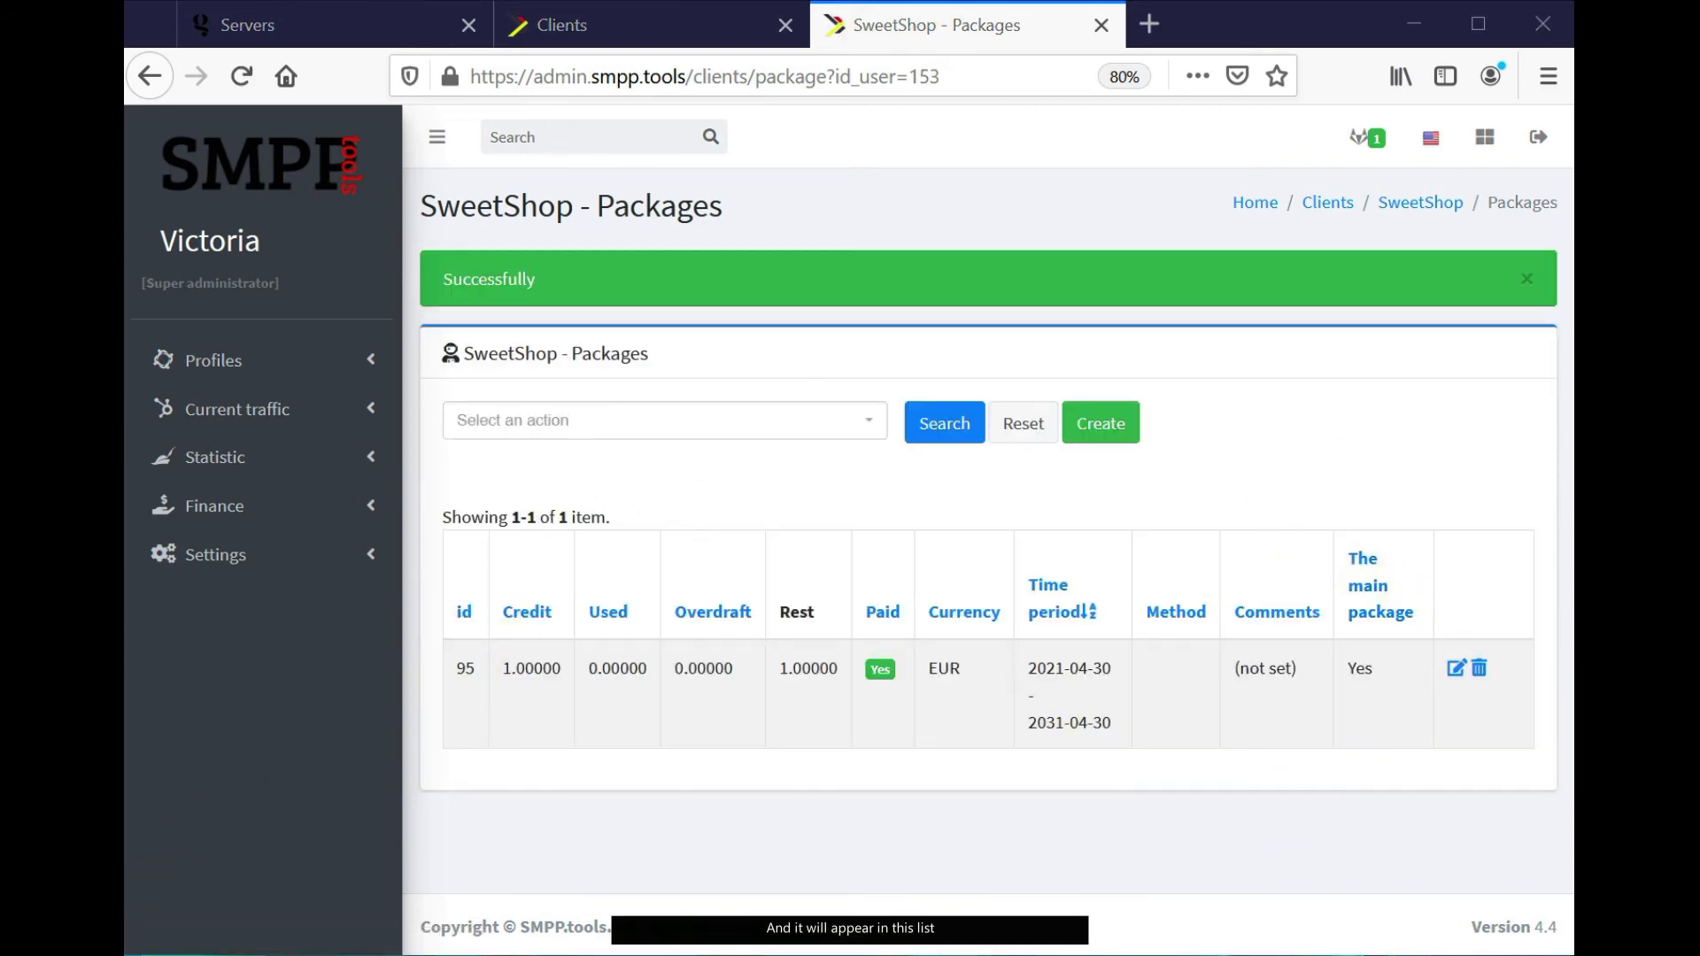
click(265, 166)
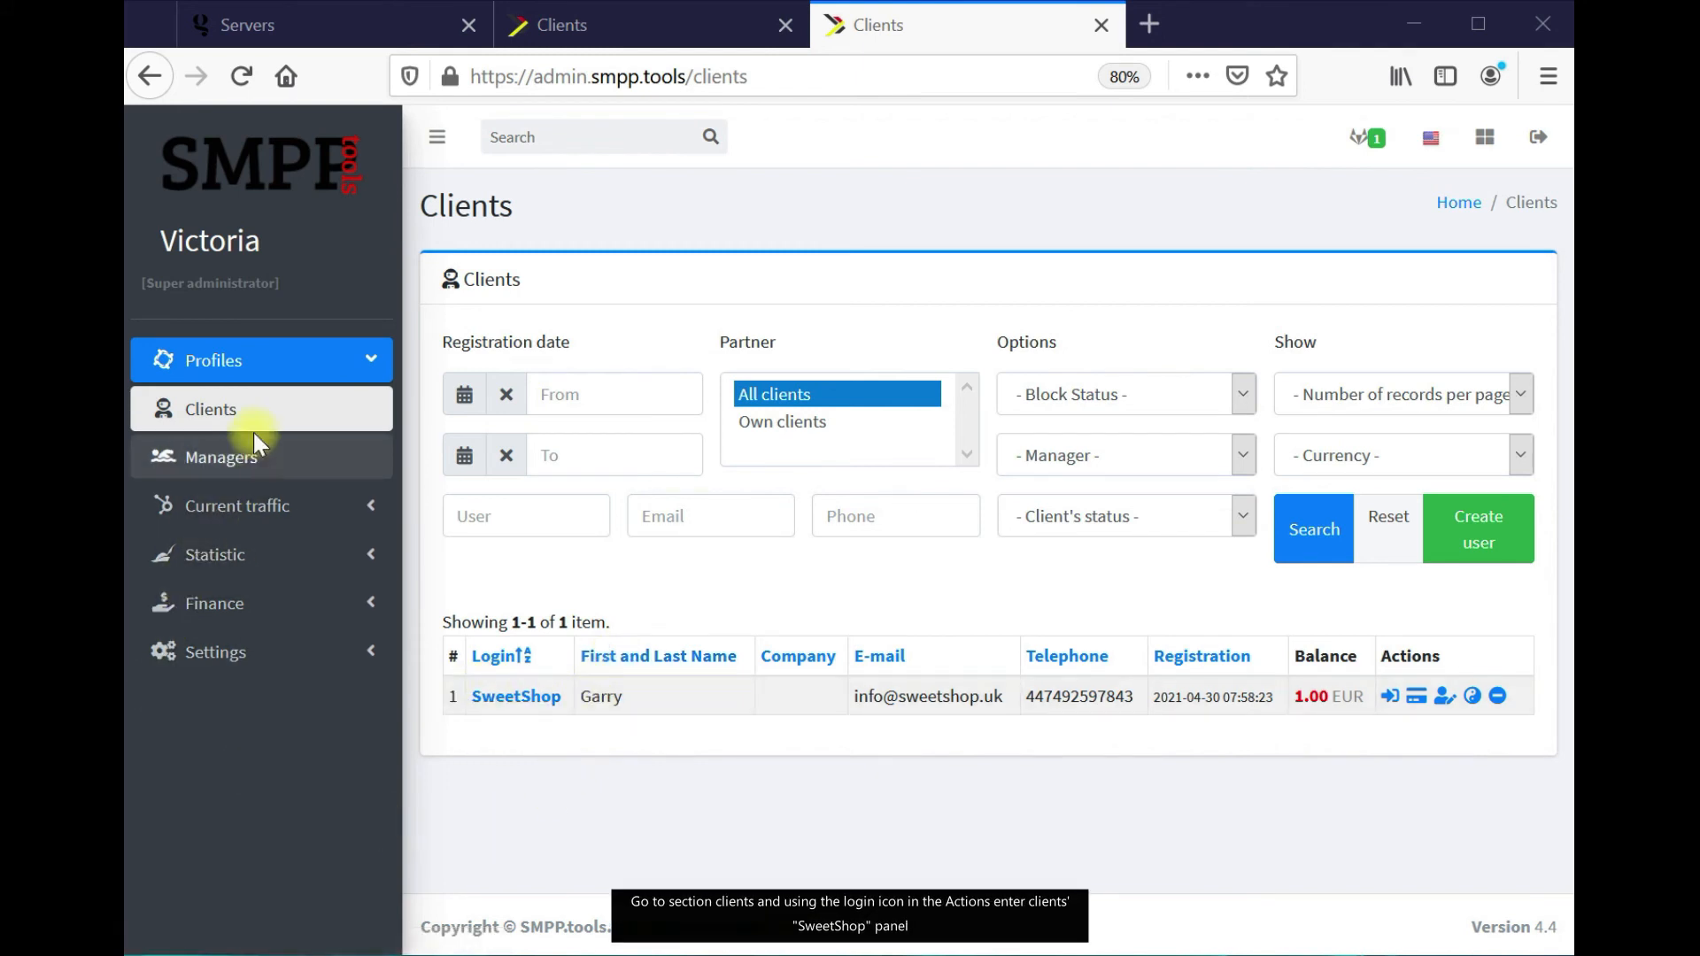
Log into SweetShop's client cabinet from the Clients list and expand SMS Campaign
click(1390, 697)
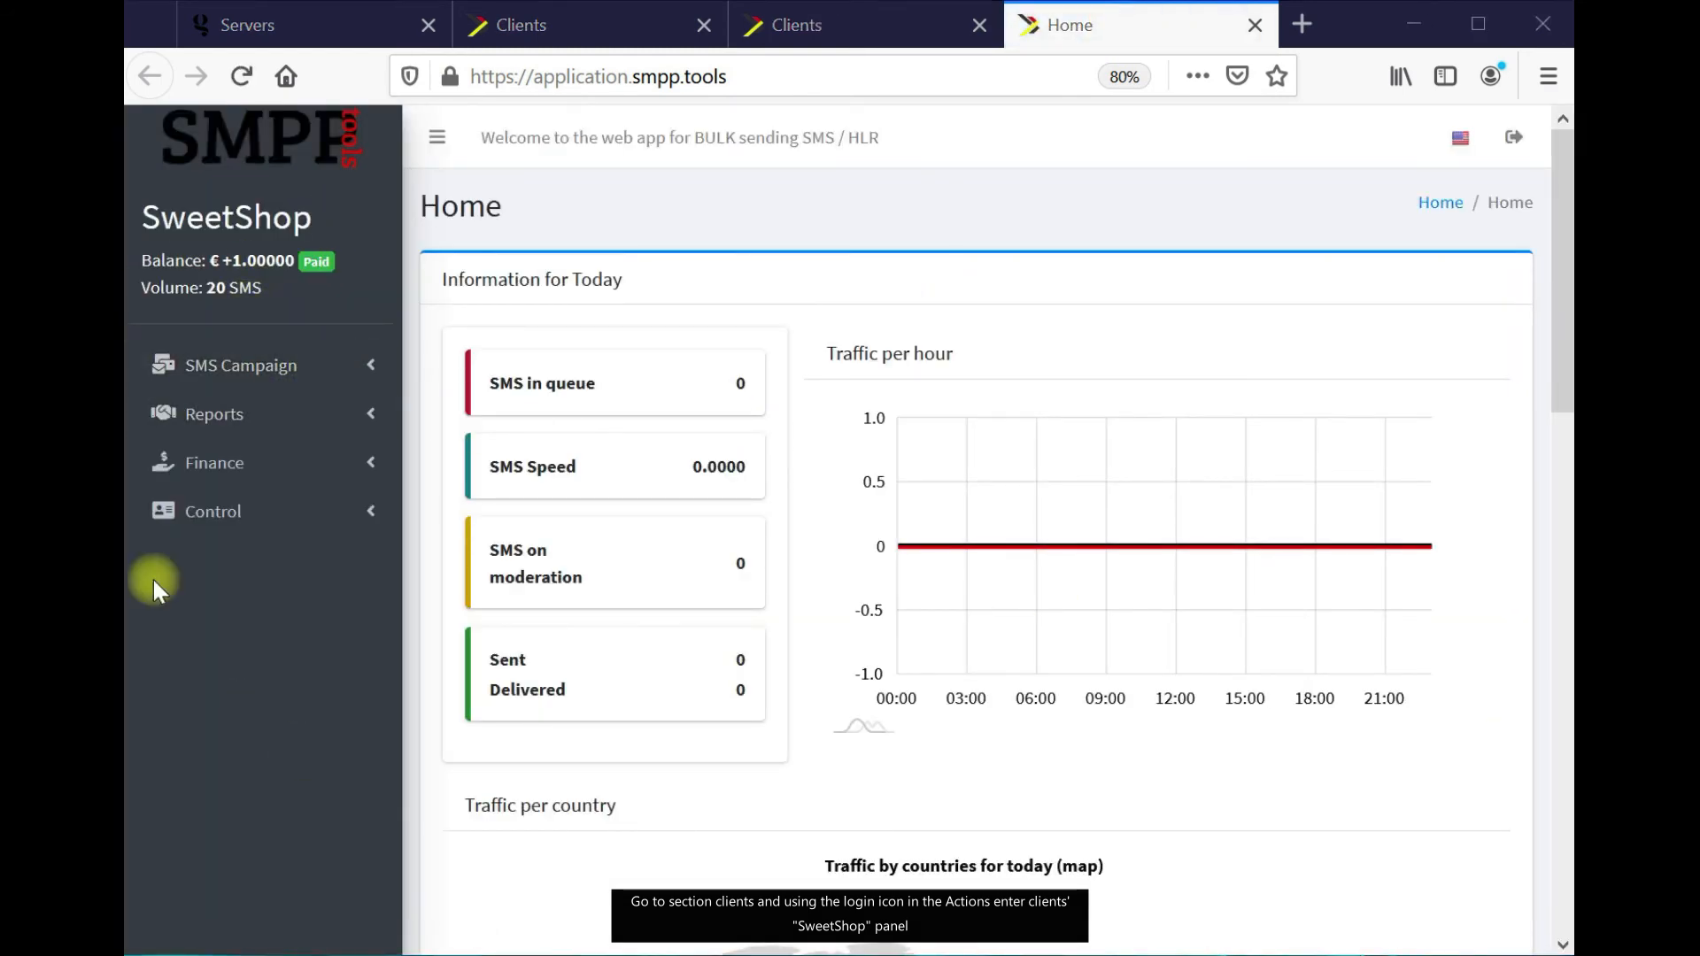
click(331, 367)
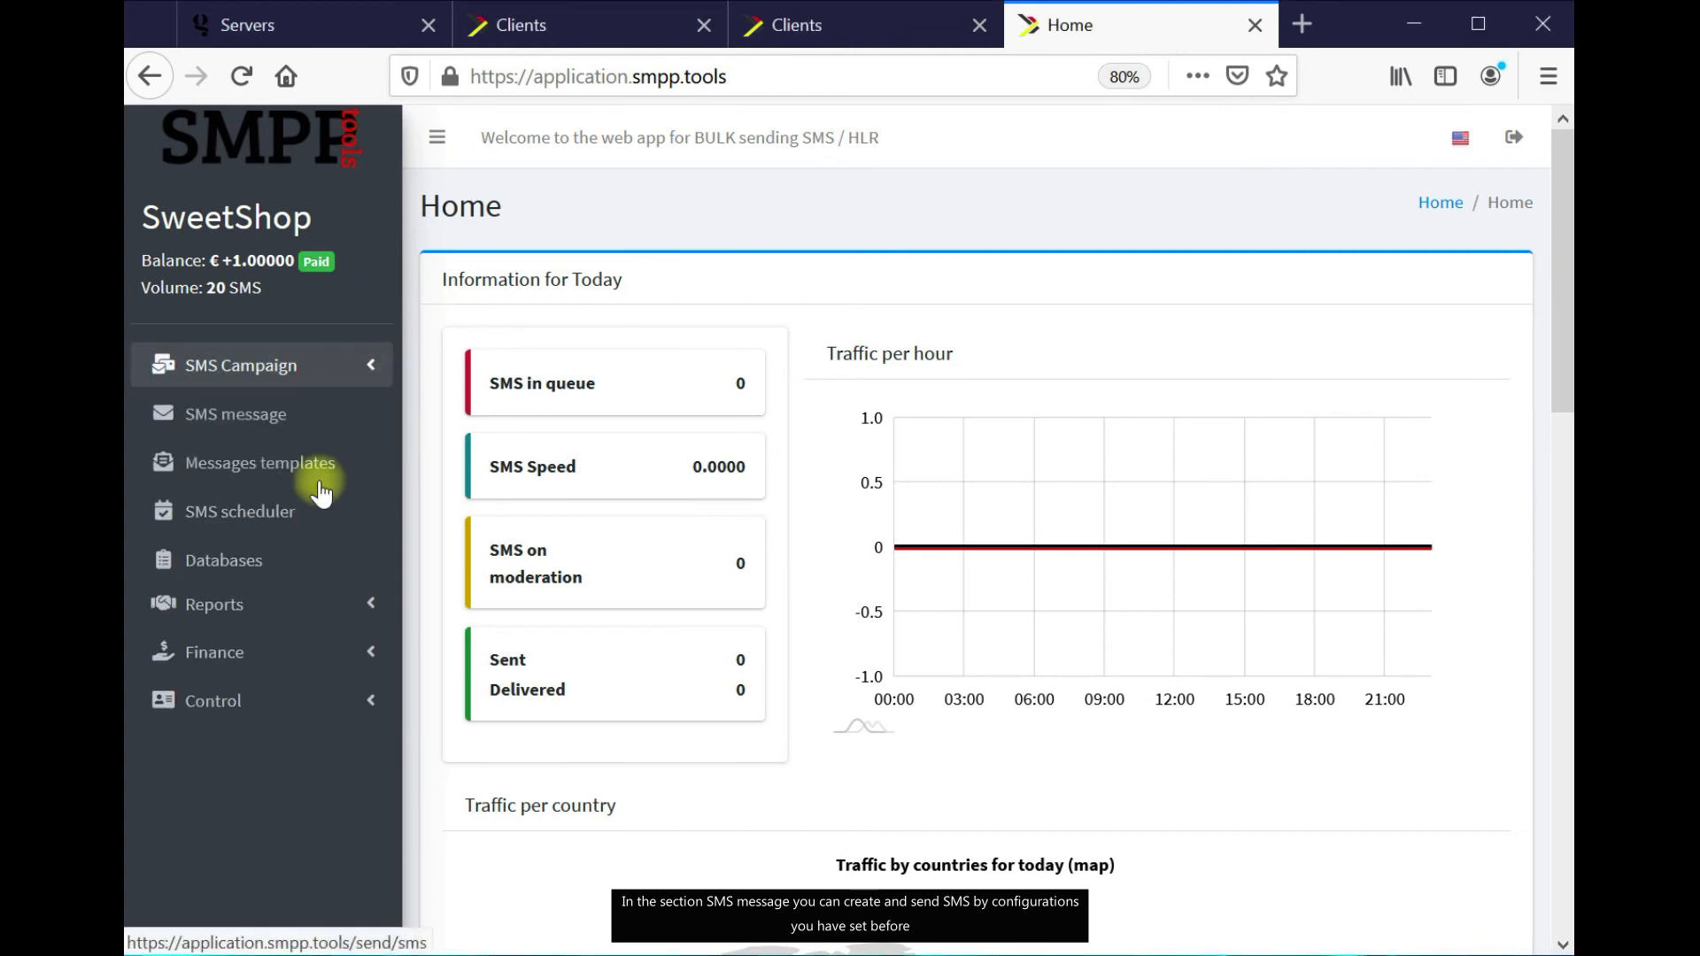
Send a Viber verification-code test message from sender 'Viber' to the pasted UK test number
click(295, 425)
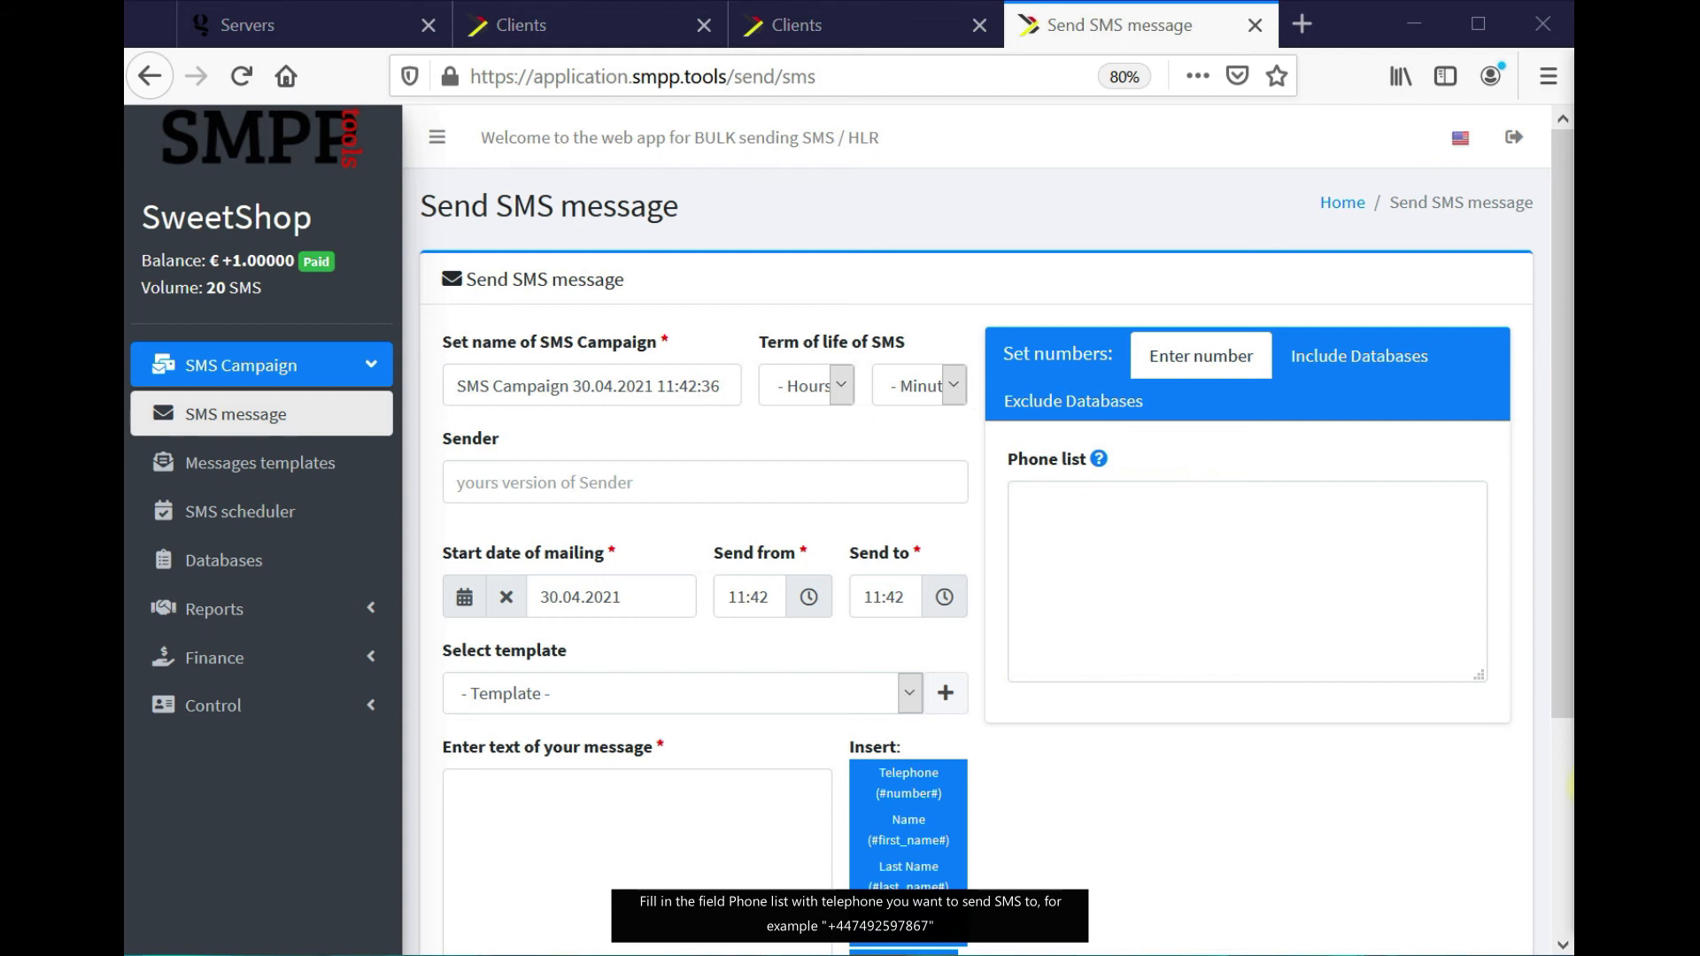
click(1253, 569)
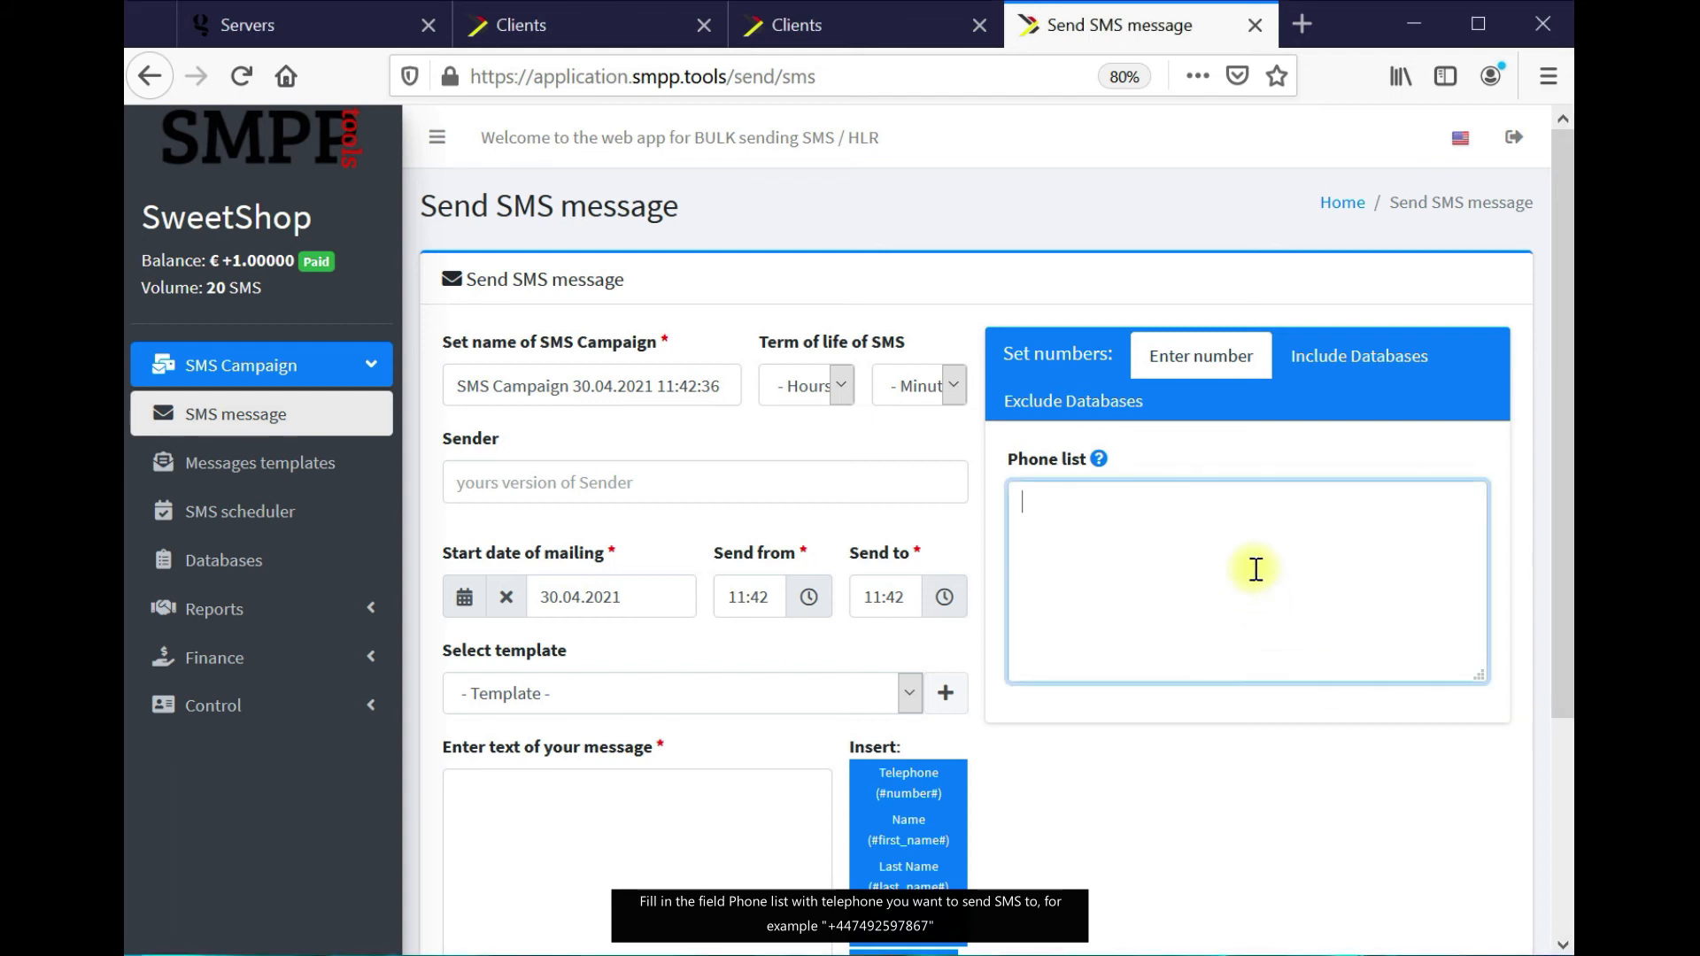
key(ctrl+v)
click(1585, 755)
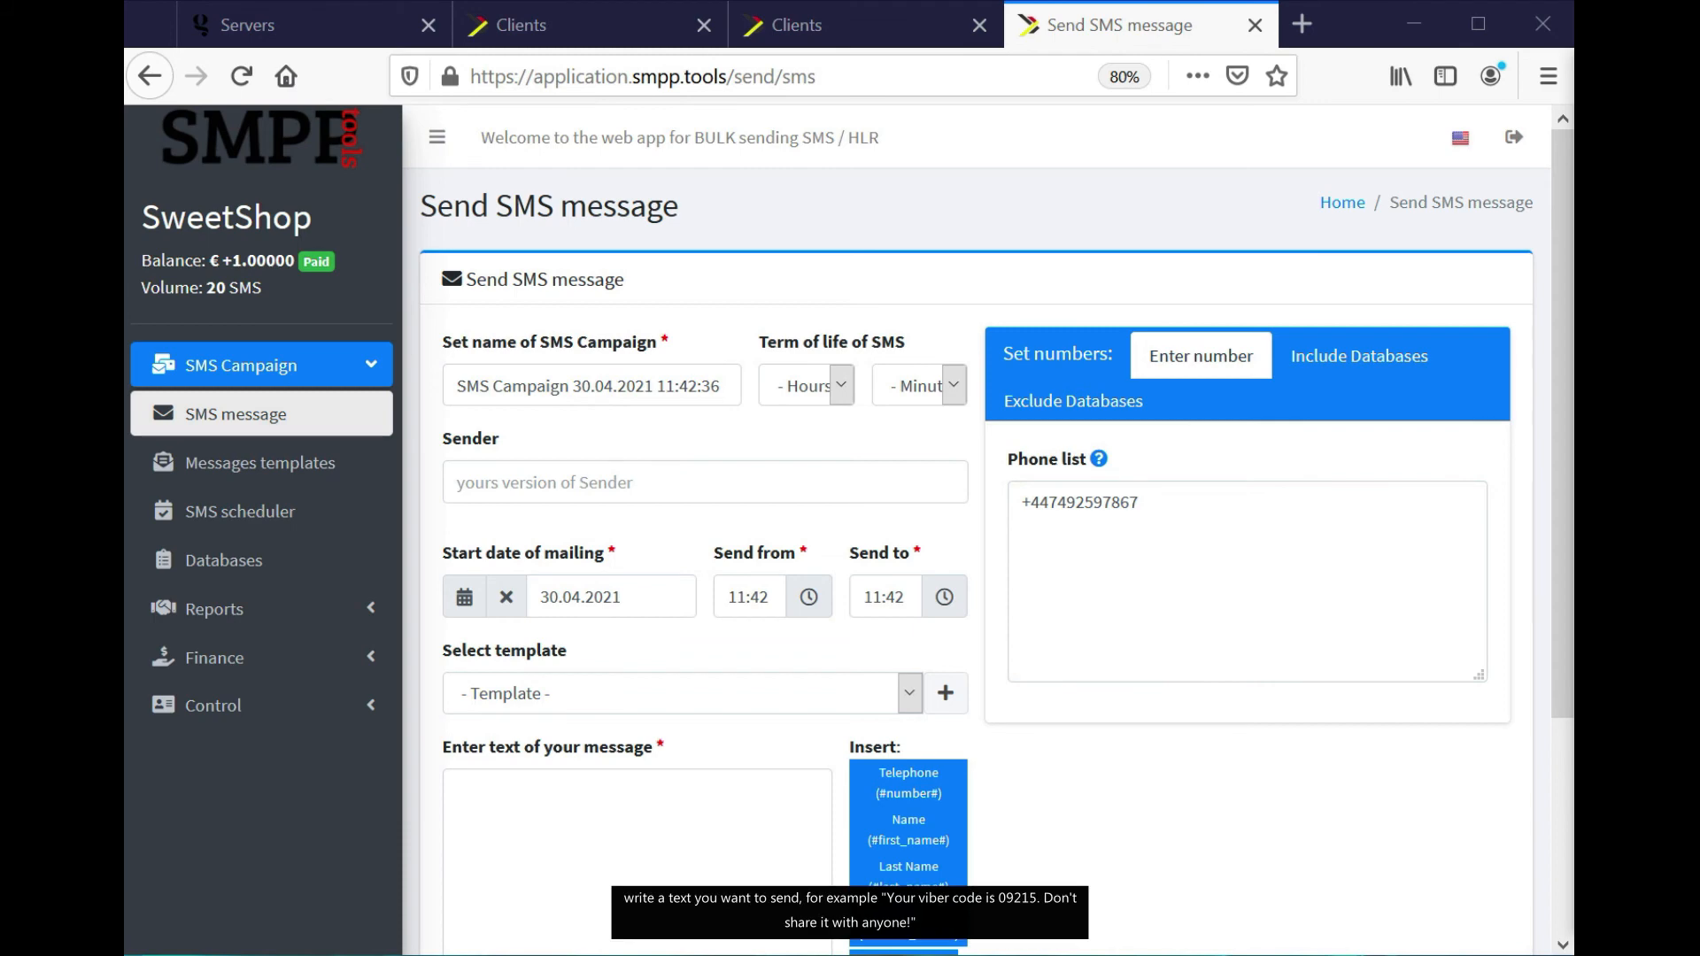
click(771, 787)
text(Your viber code is 09215. Don't share it with)
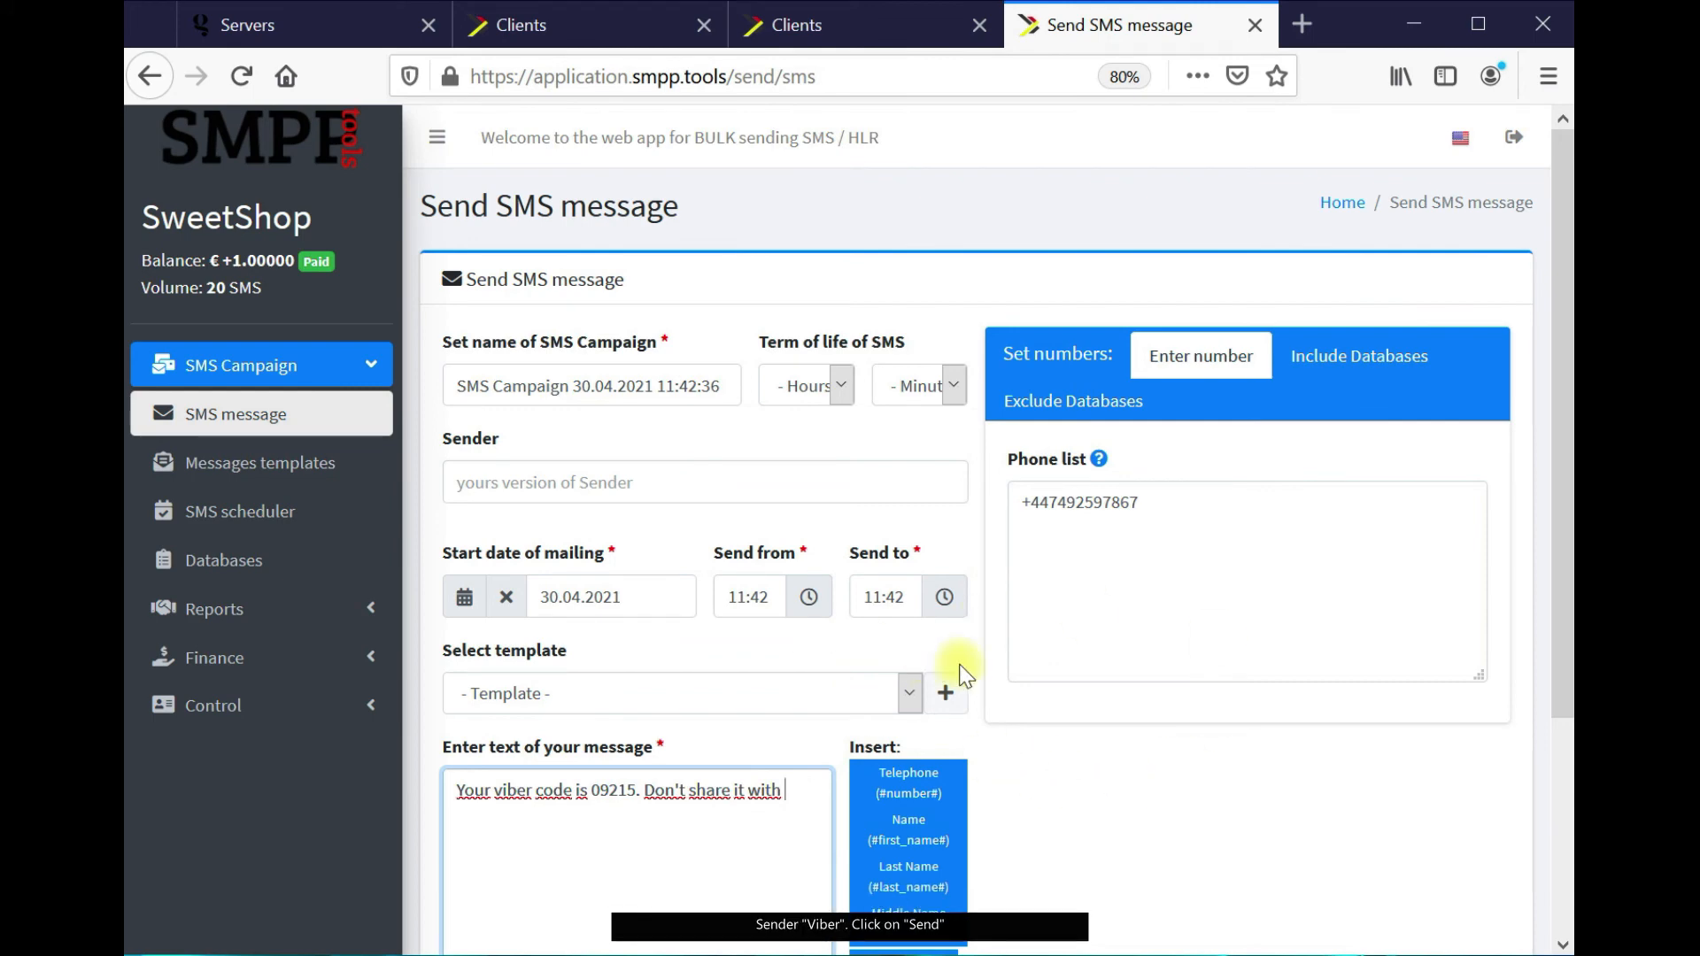
click(1574, 724)
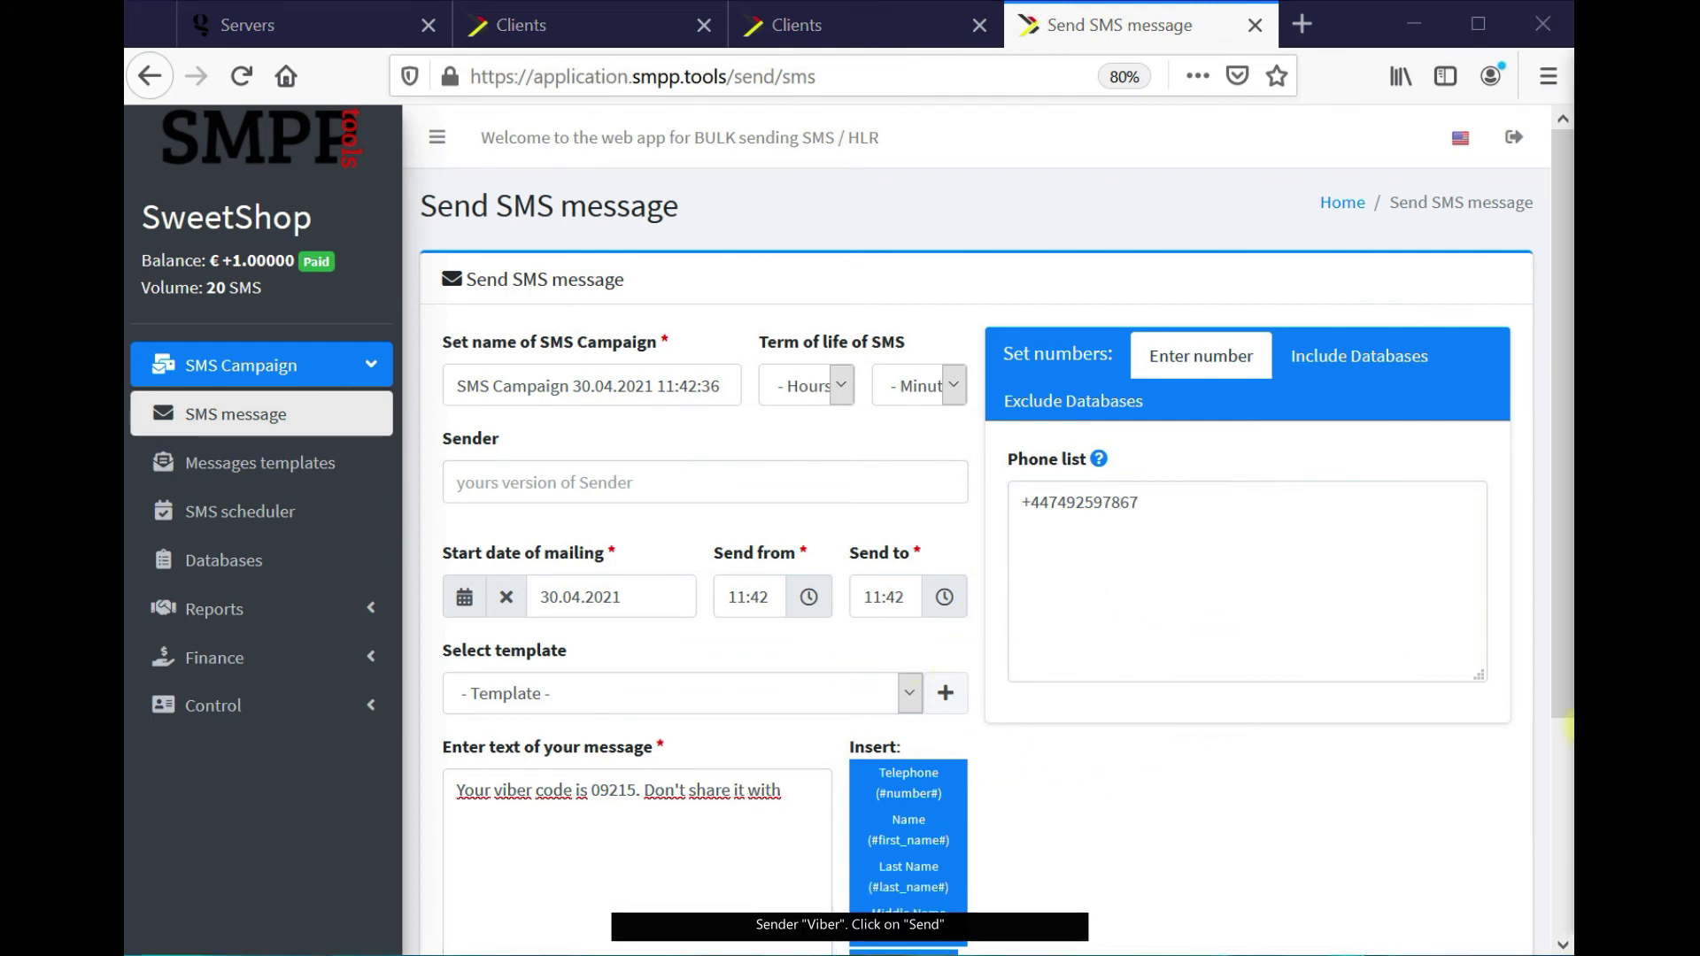
click(648, 482)
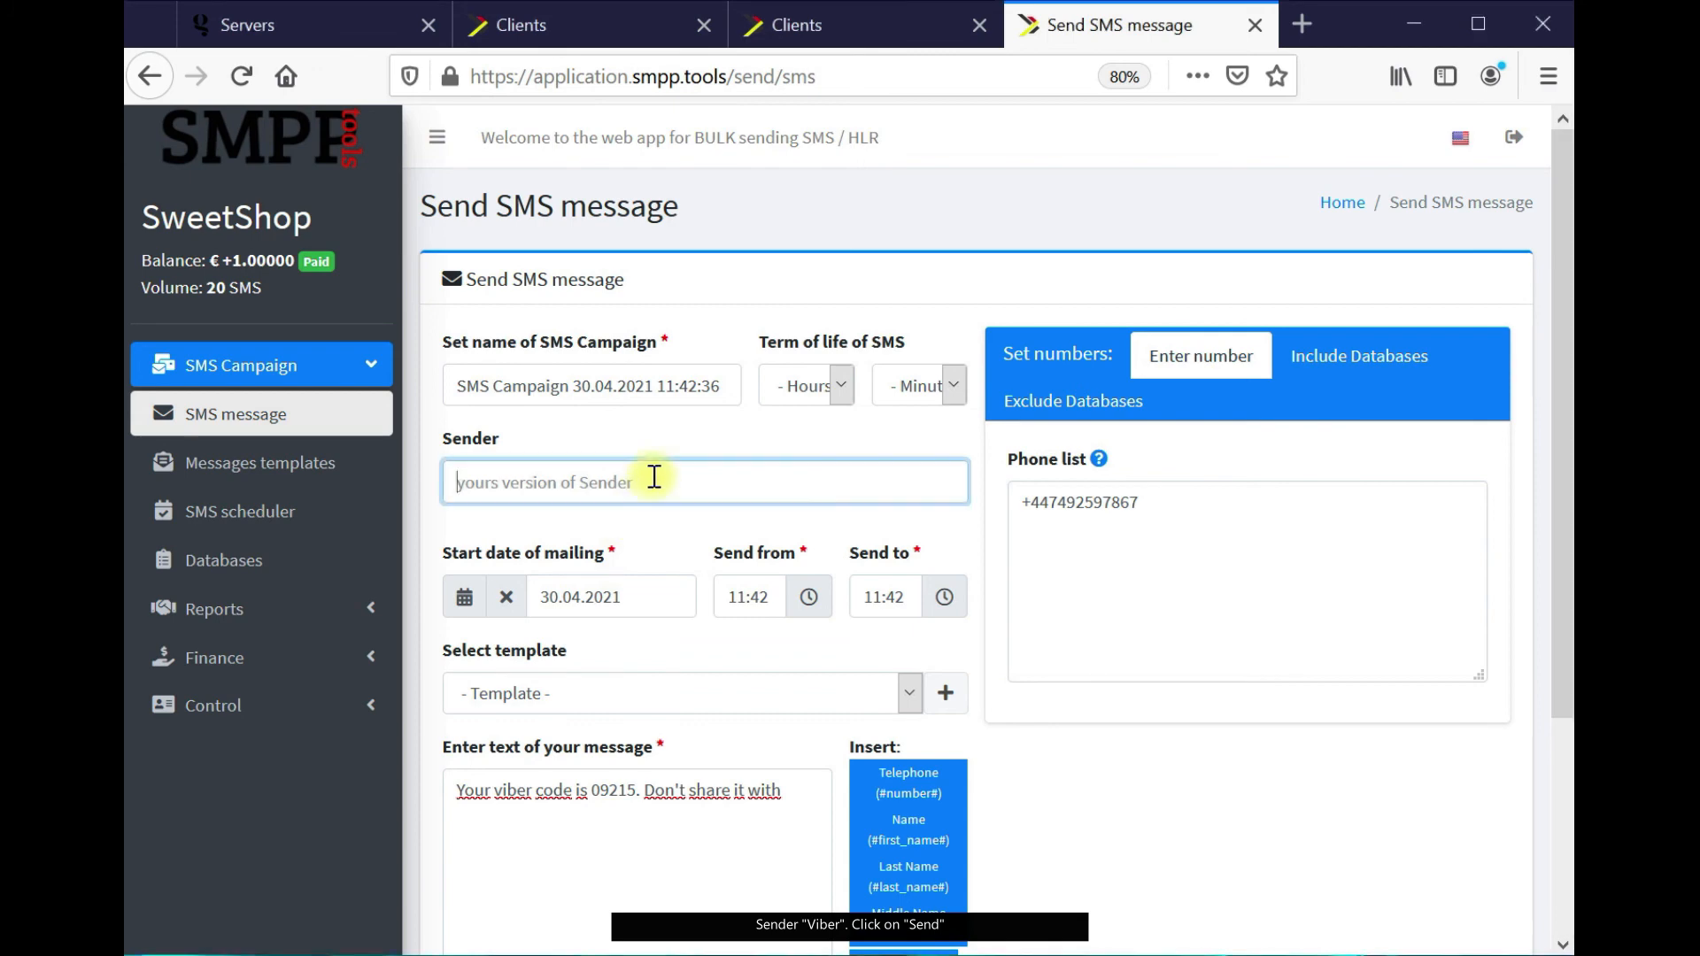
text(Viber)
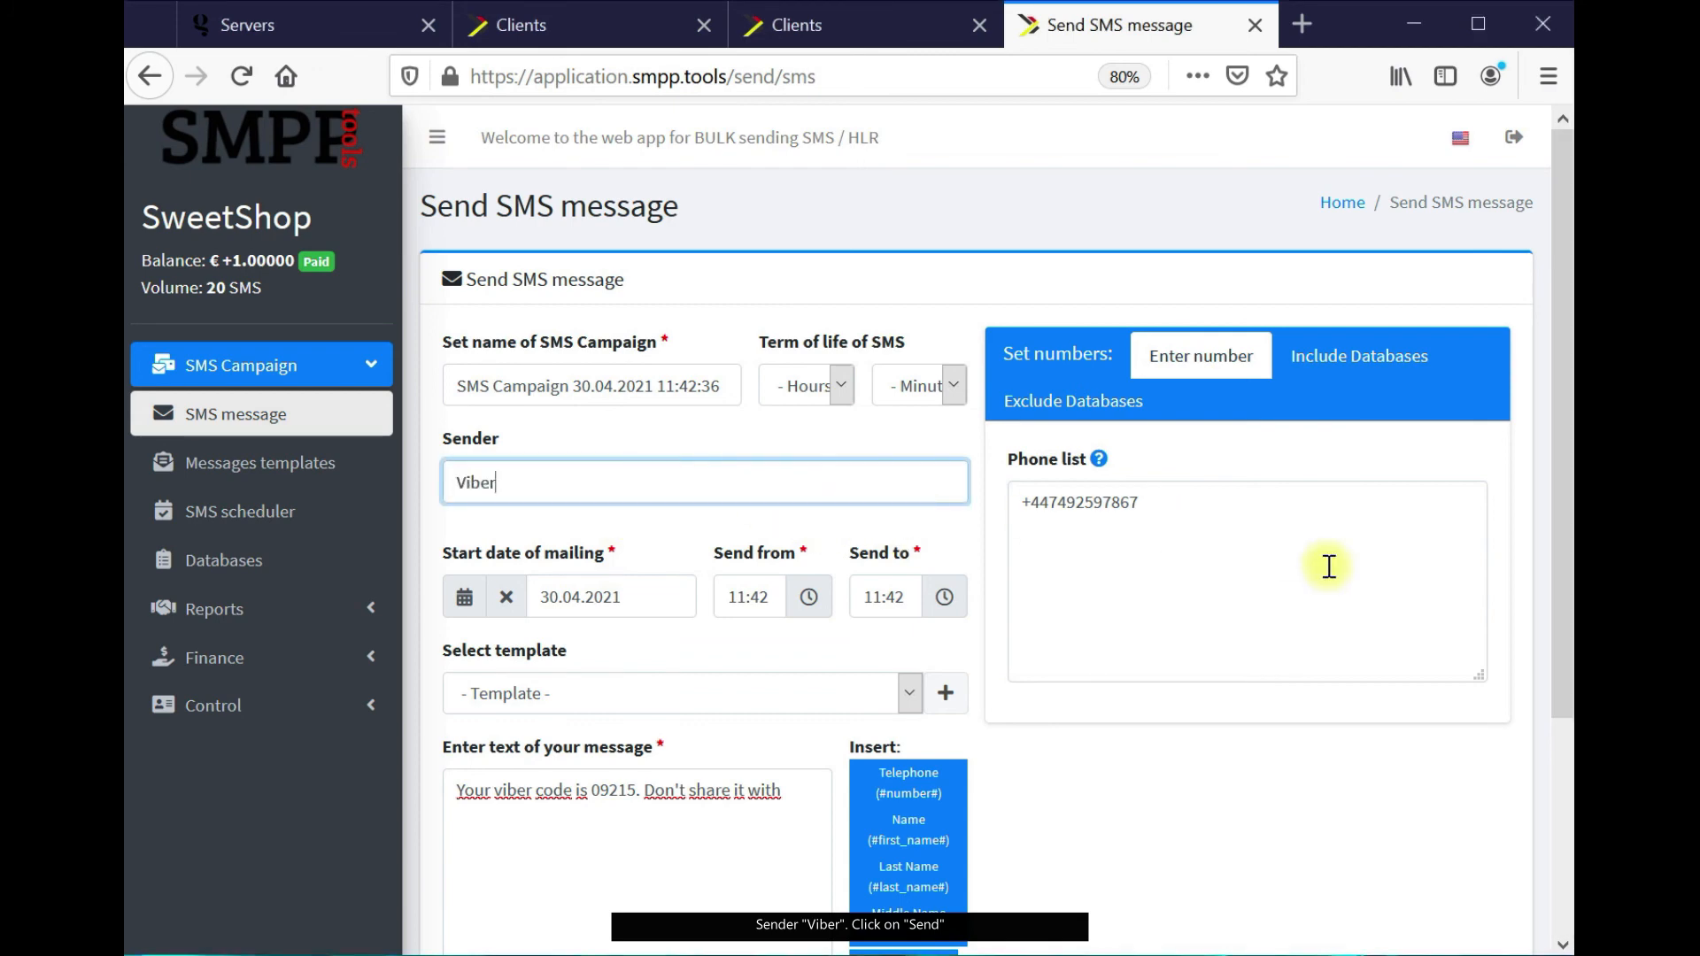
scroll(1255, 652, down, 4)
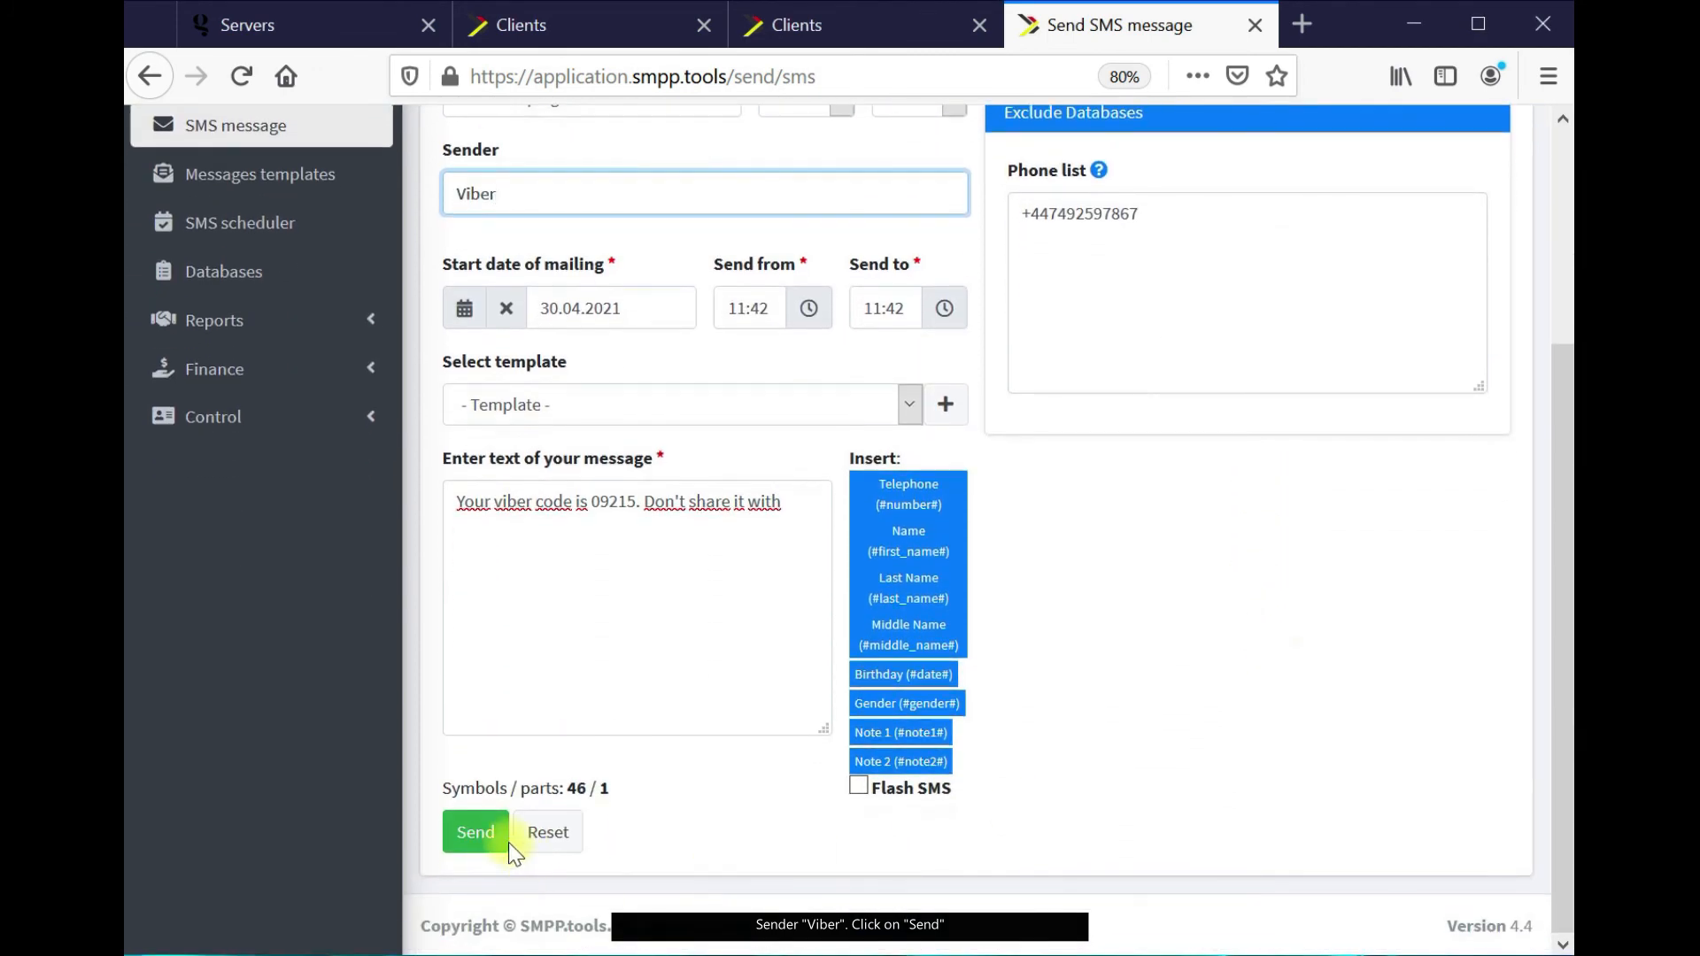
click(492, 846)
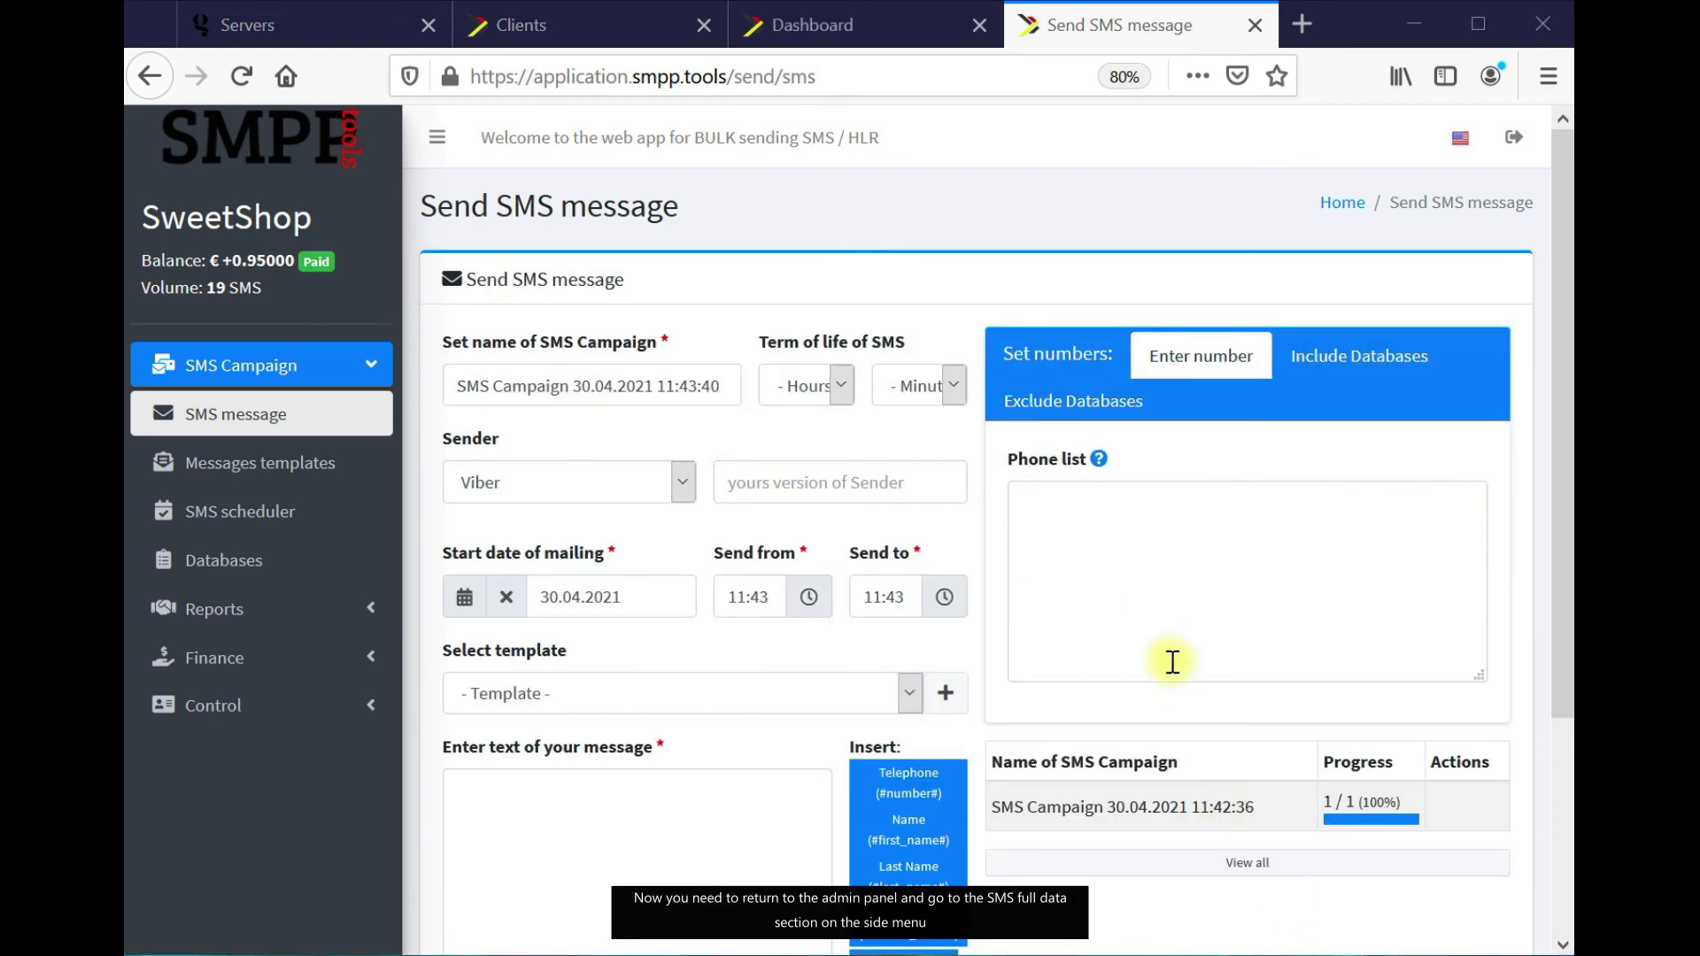
Open the SMS full-data report for SMS ID -34: delivered via Sempico_DIR, profit 0.023
click(872, 22)
click(316, 666)
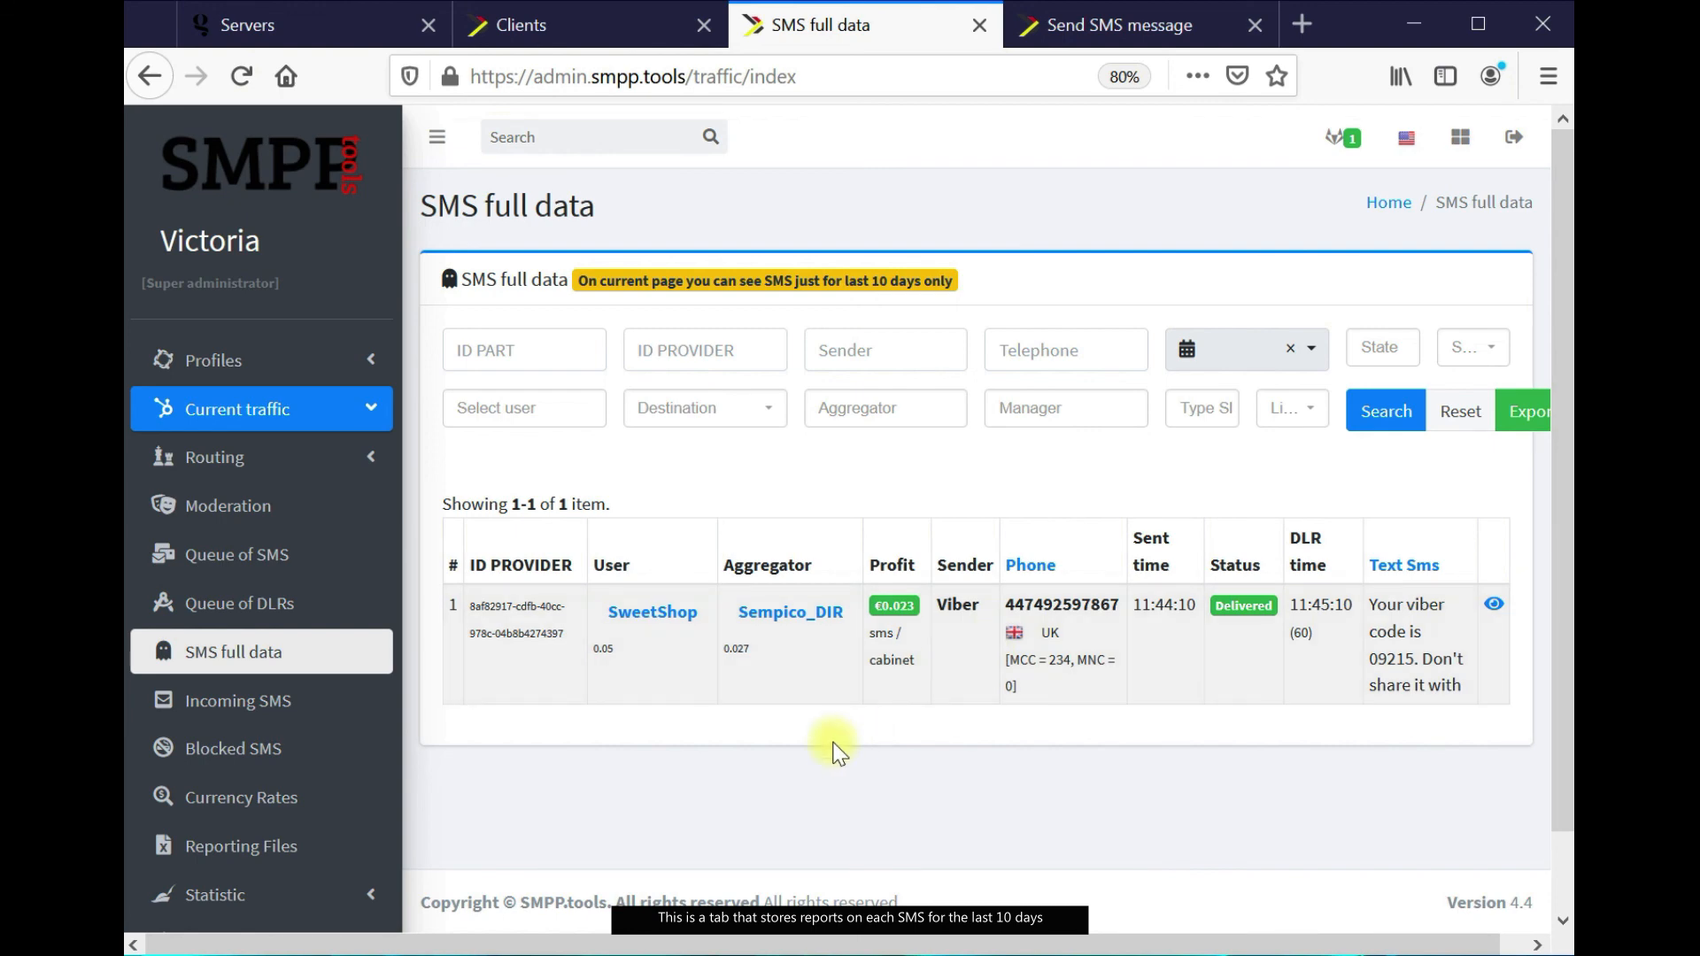
click(1493, 609)
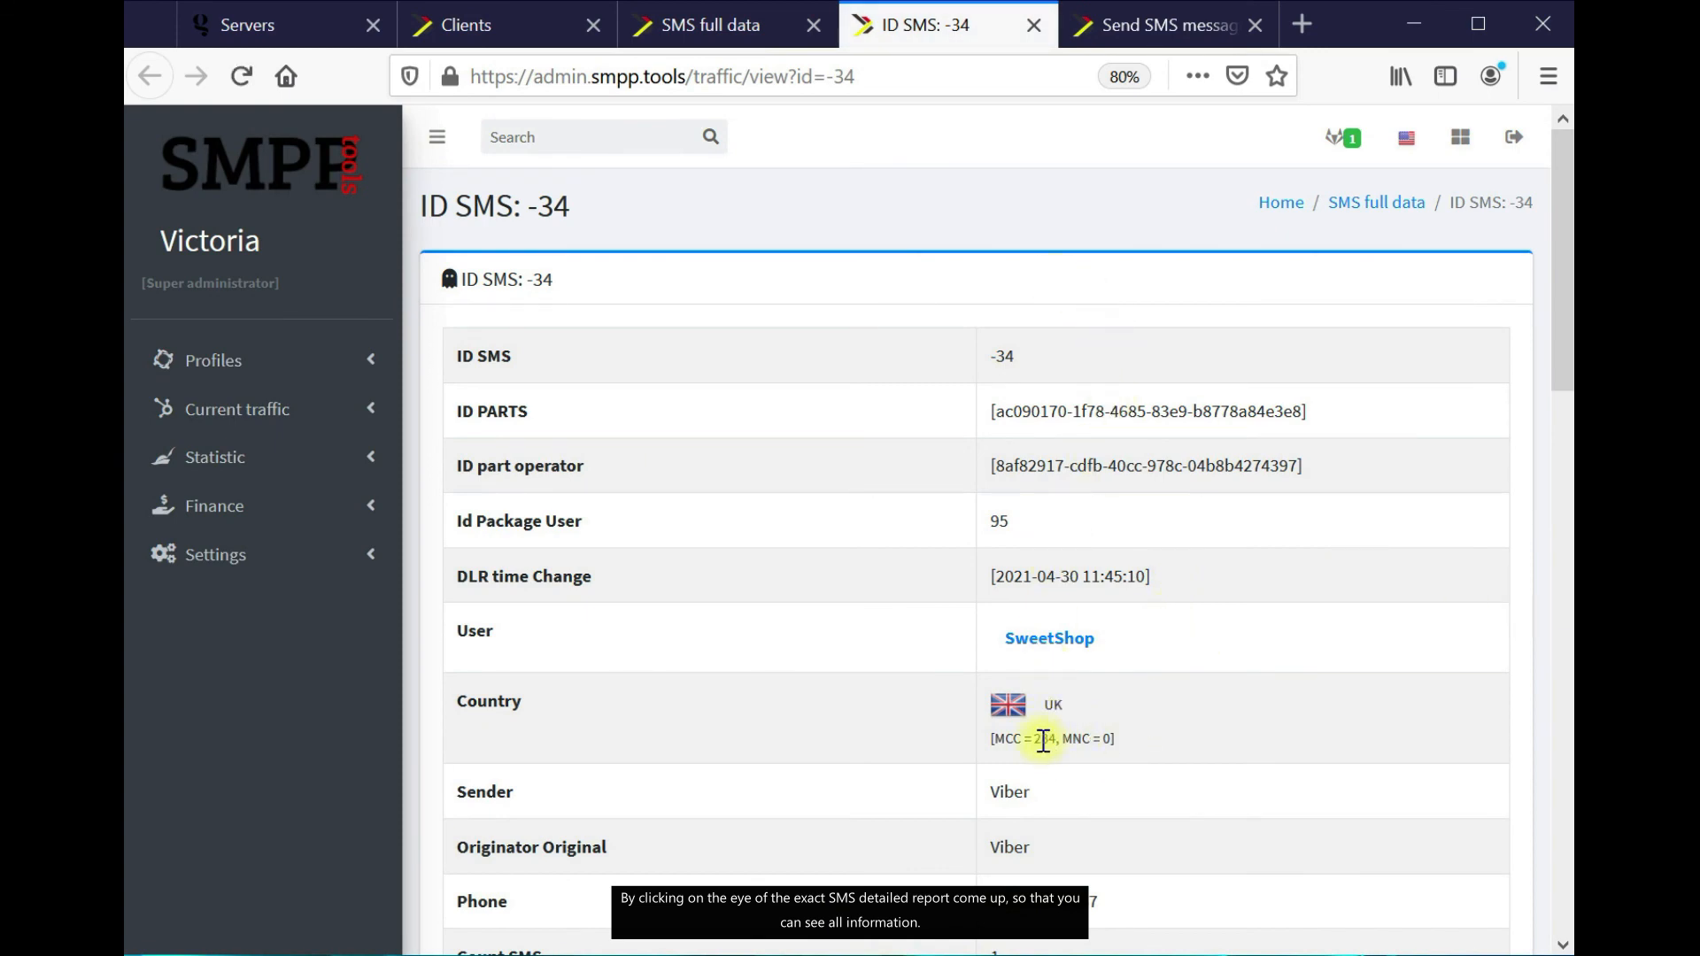
scroll(1165, 507, down, 1)
scroll(1168, 513, down, 9)
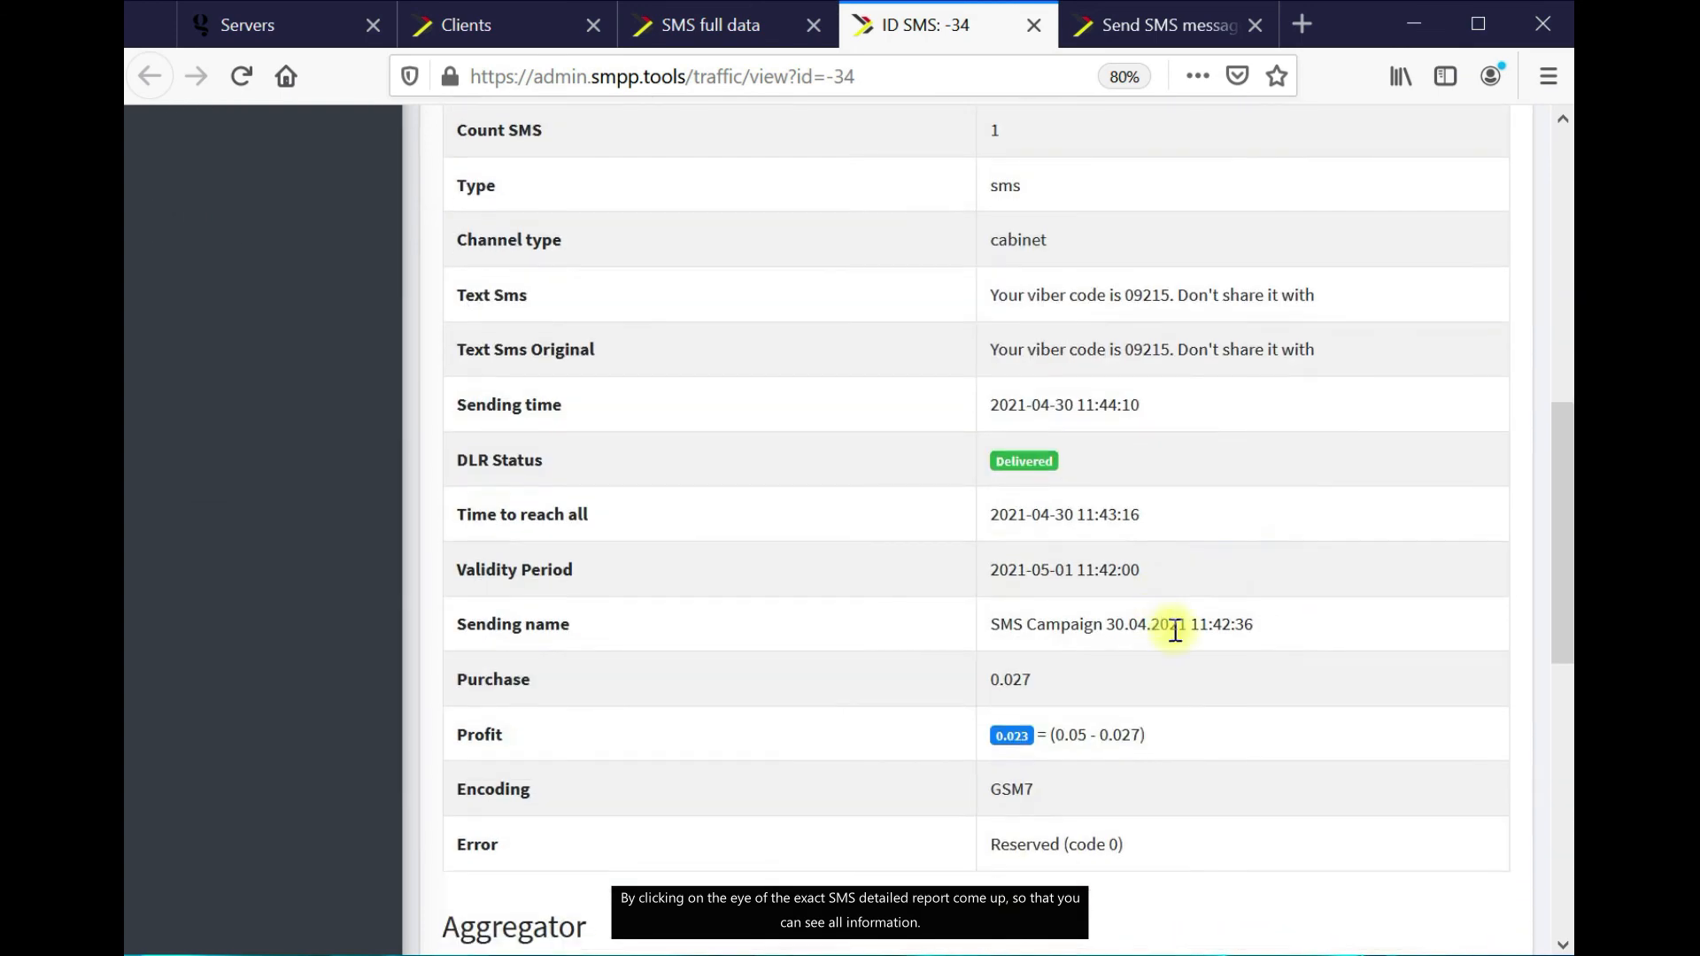
scroll(1177, 633, down, 4)
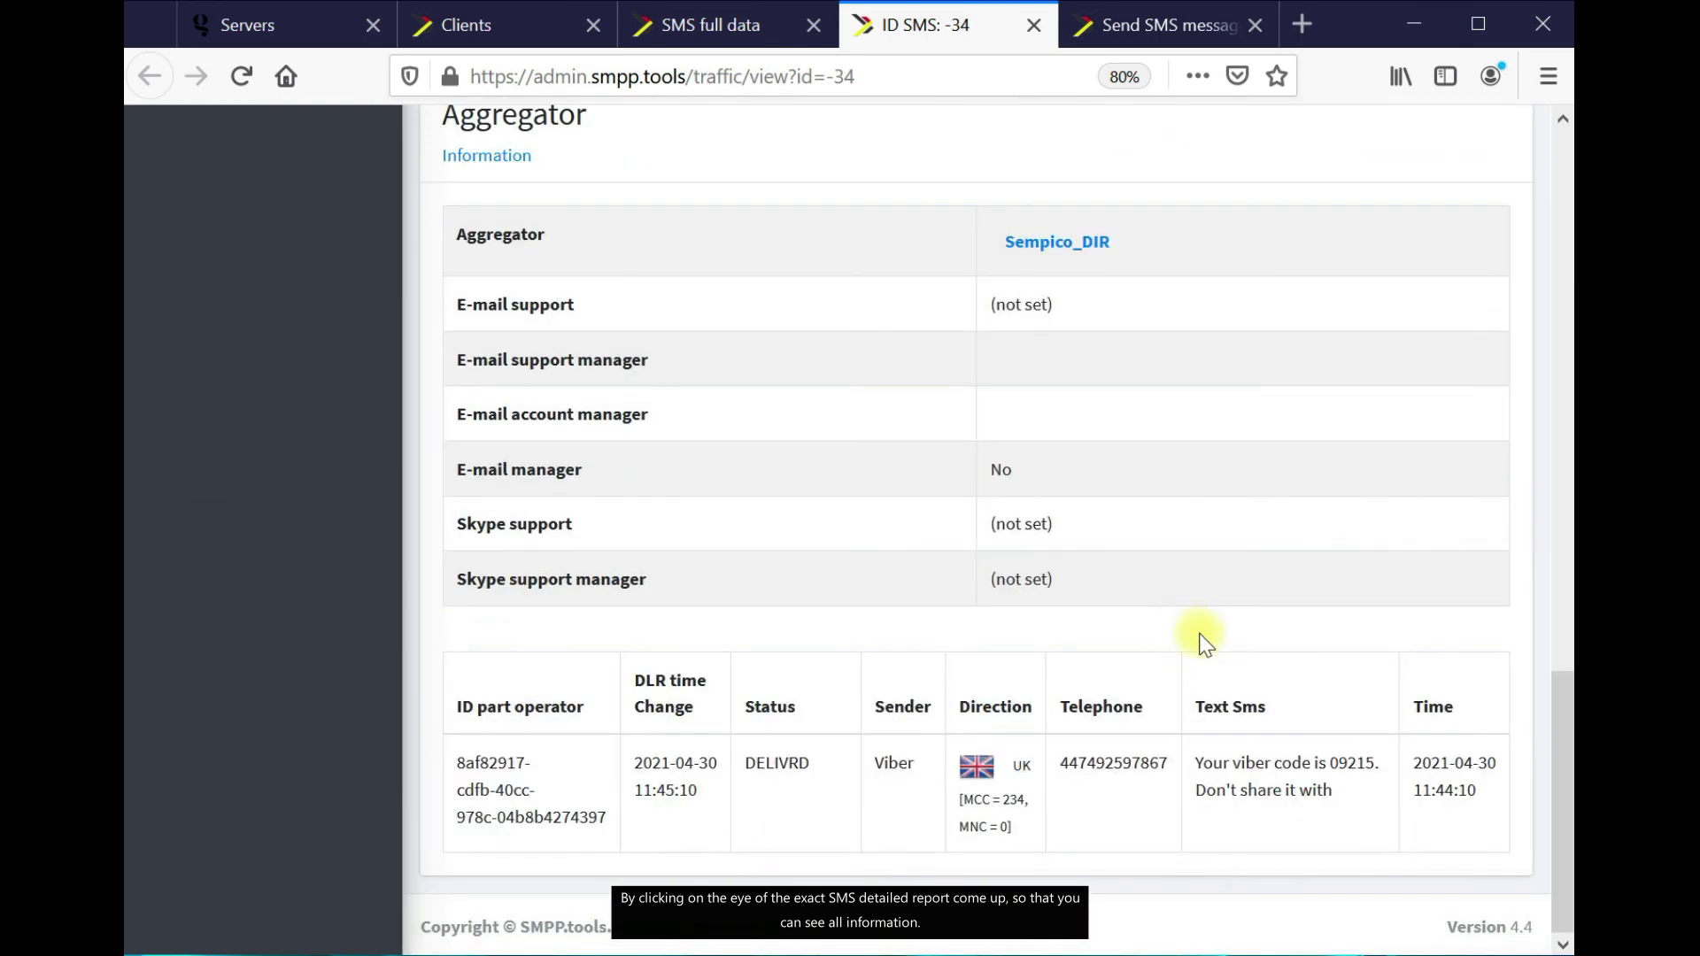